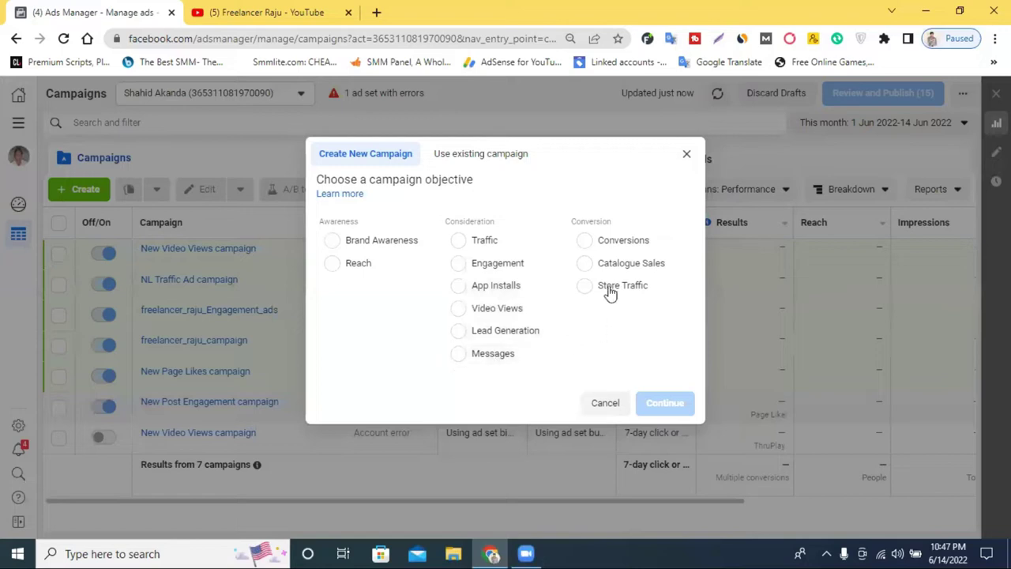
Browse the YouTube channel's uploaded videos, then return to the Ads Manager tab
left_click(267, 12)
scroll(769, 323, "up", 4)
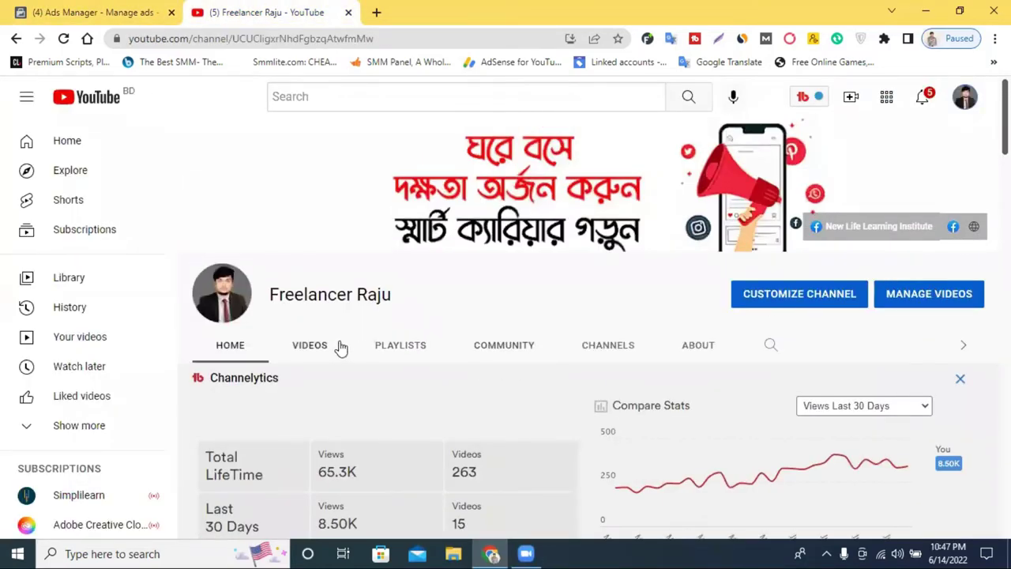
left_click(314, 347)
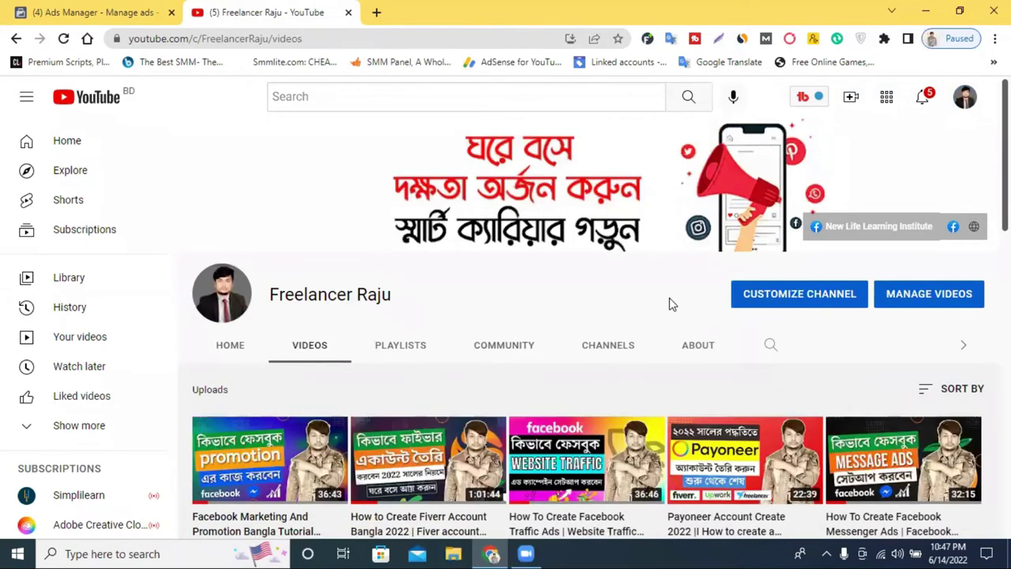
scroll(513, 292, "down", 3)
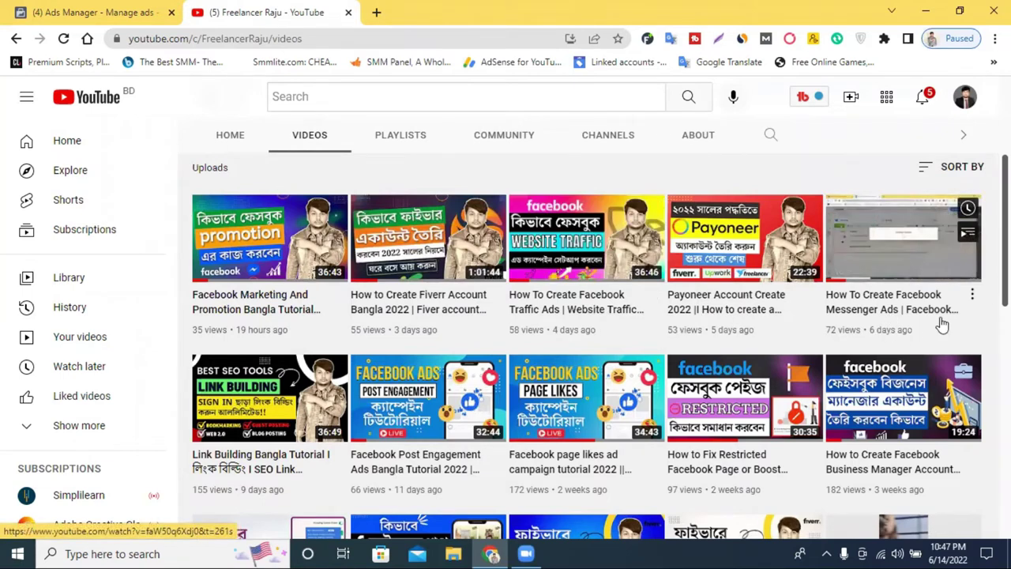
scroll(744, 384, "down", 1)
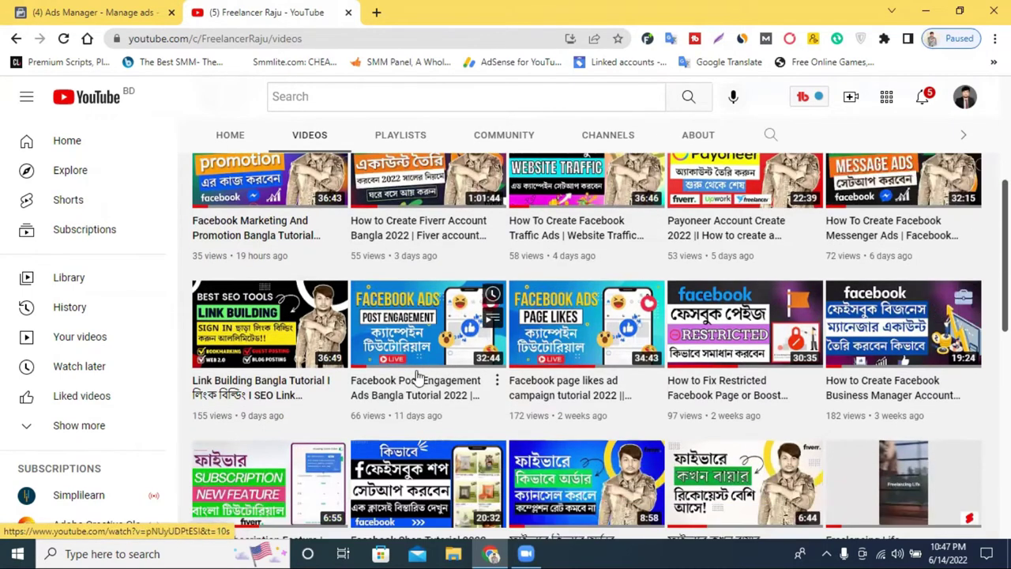
scroll(417, 372, "down", 1)
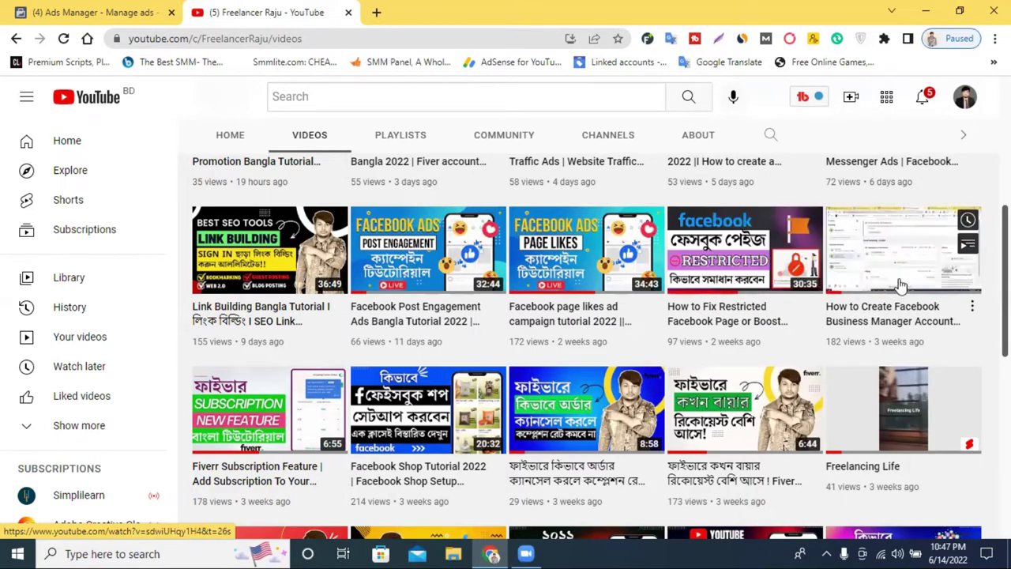
scroll(711, 332, "down", 1)
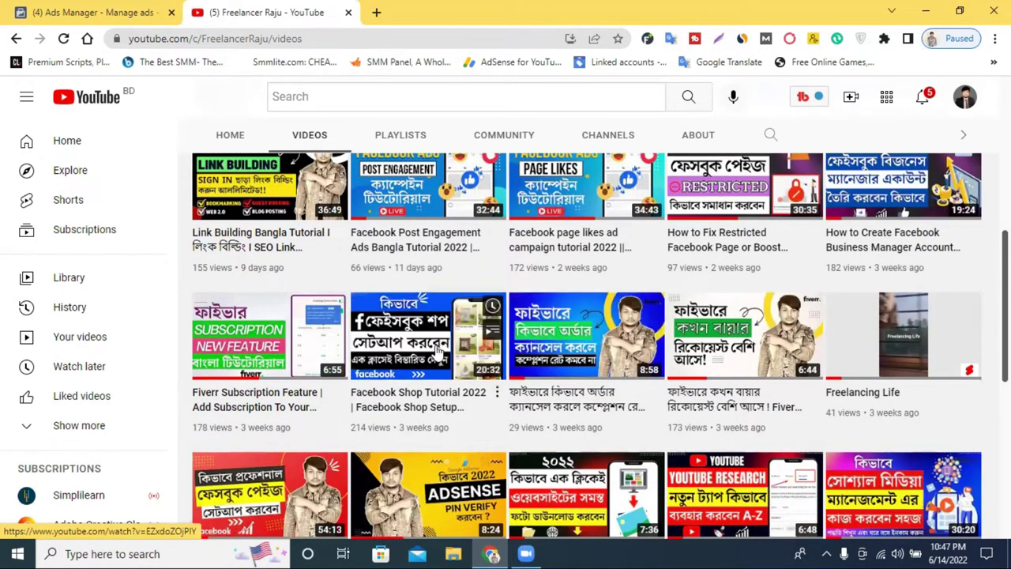
scroll(440, 344, "down", 1)
scroll(440, 344, "down", 1)
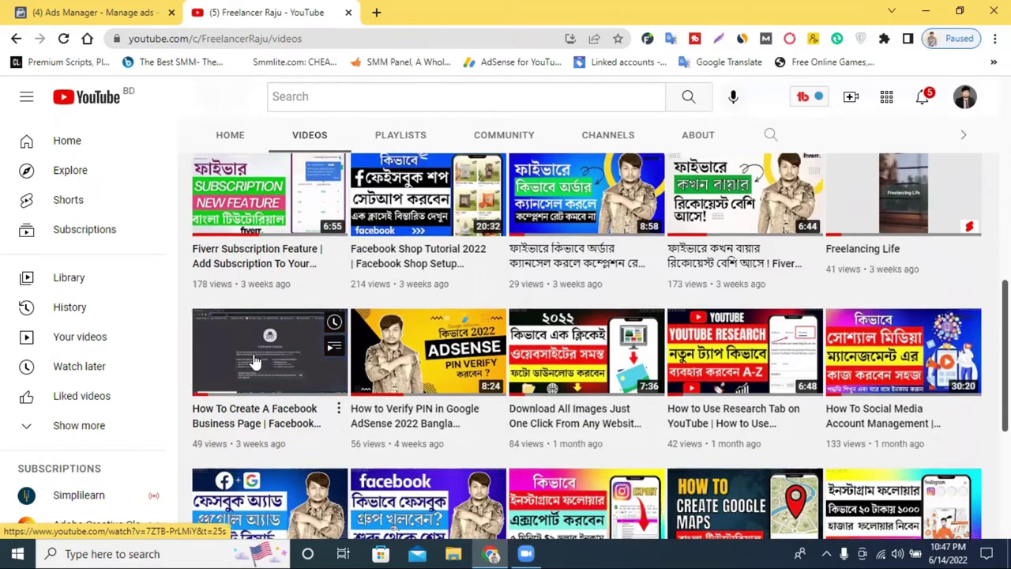
scroll(254, 357, "up", 8)
left_click(115, 10)
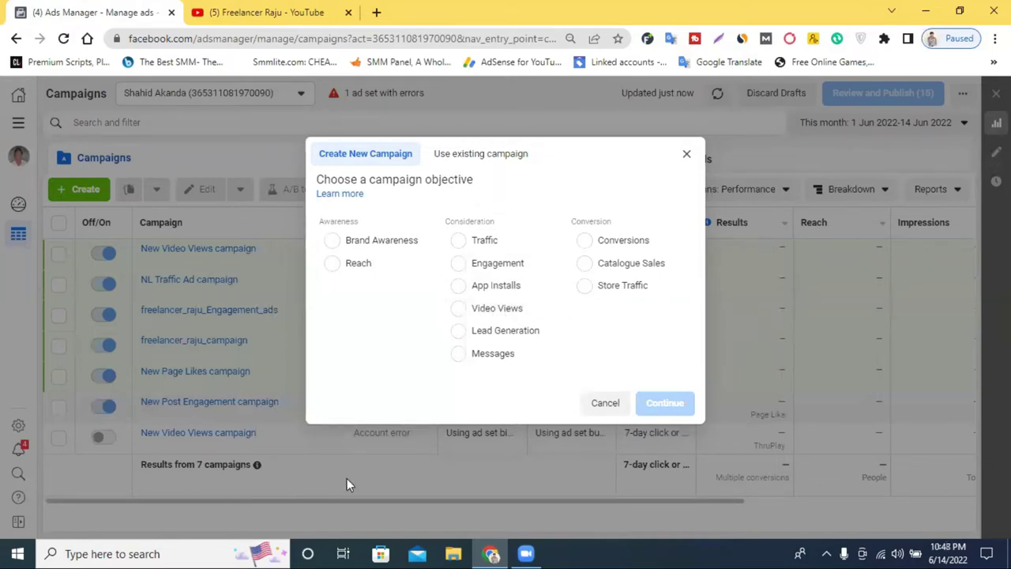
Open a new Chrome incognito window and load the Fiverr website
left_click(994, 38)
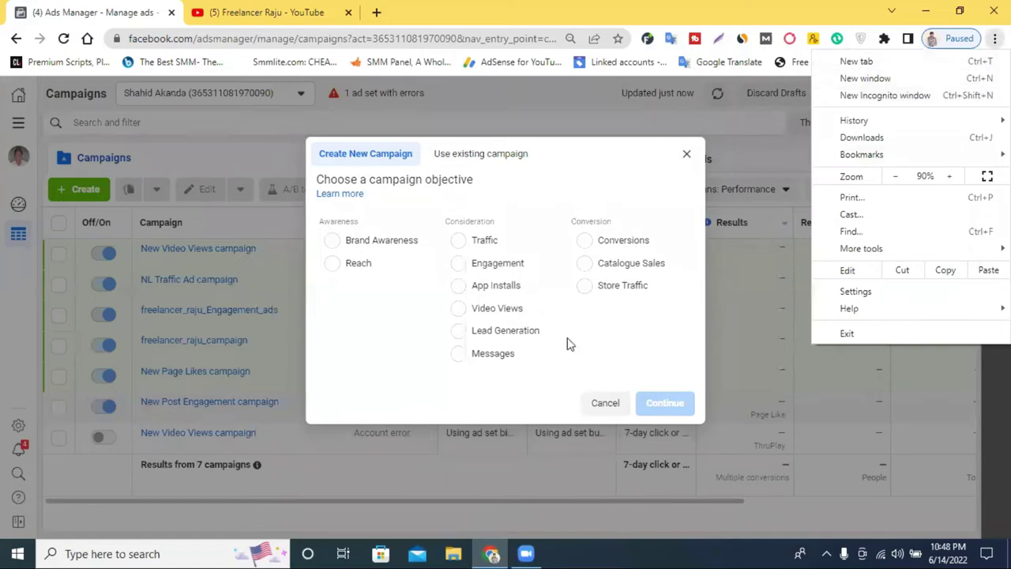
left_click(874, 95)
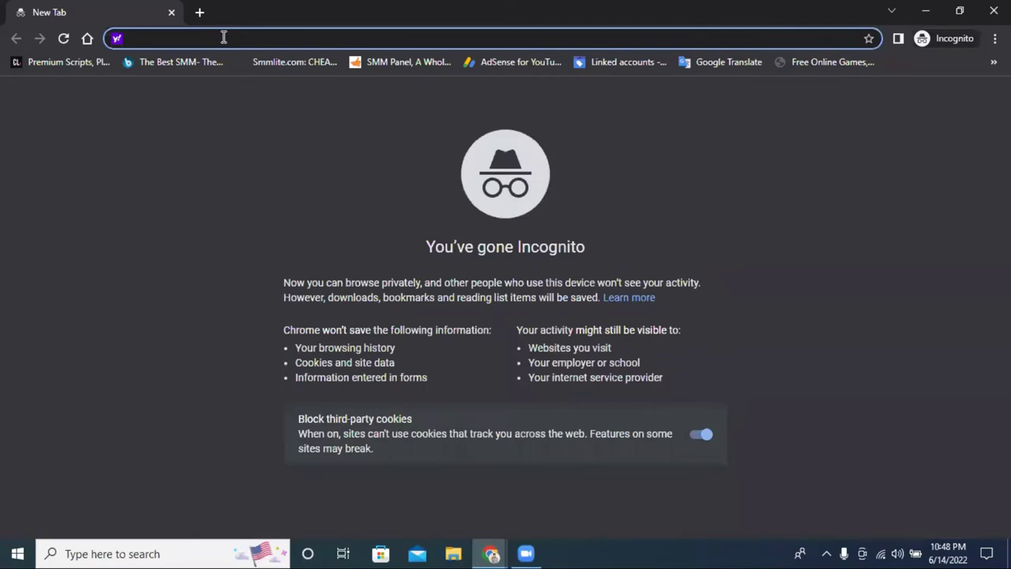
type("fac")
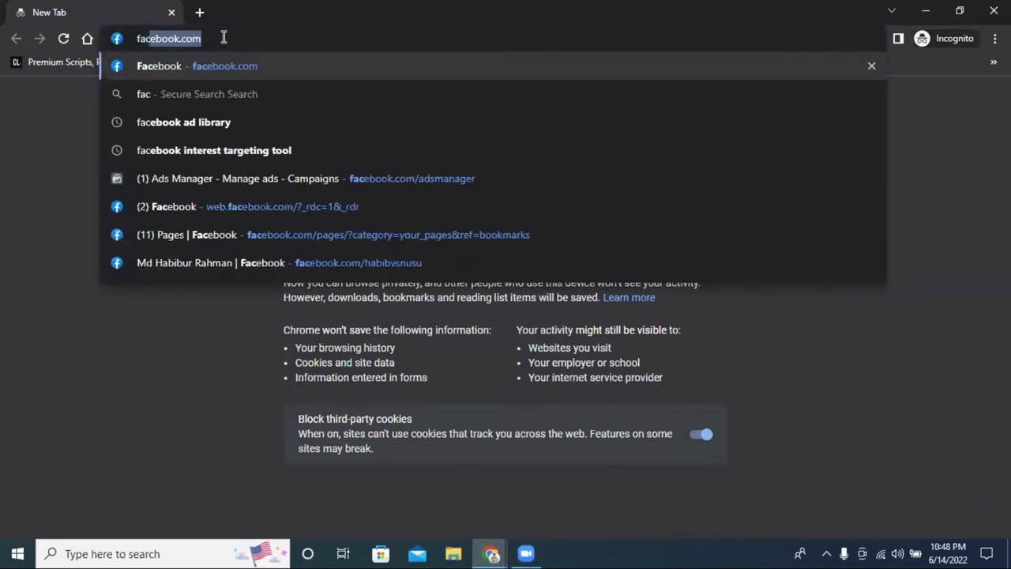
type("boo")
key("BackSpace")
key("BackSpace")
key("BackSpace")
key("BackSpace")
key("BackSpace")
key("BackSpace")
type("fiverr")
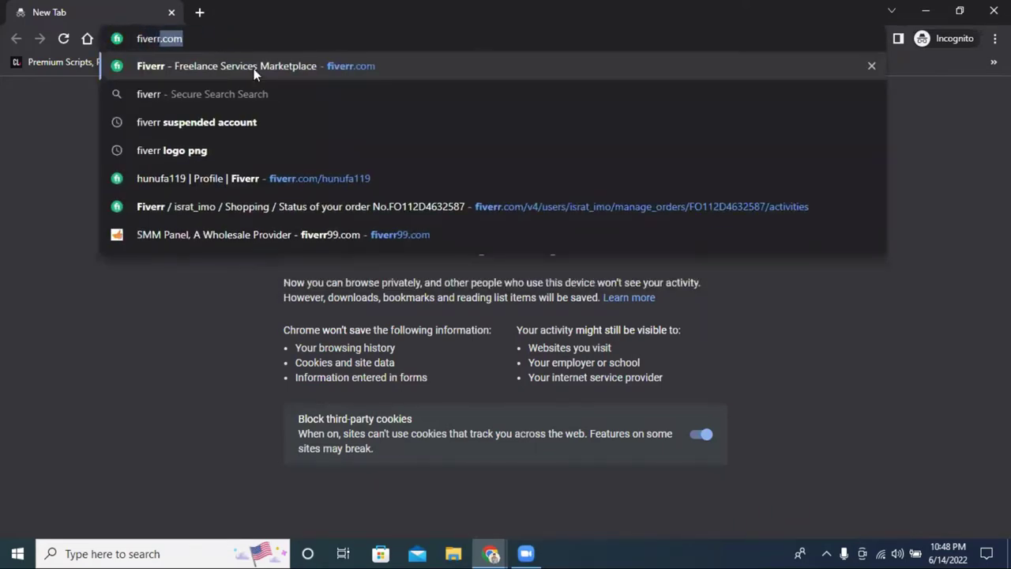
key("Return")
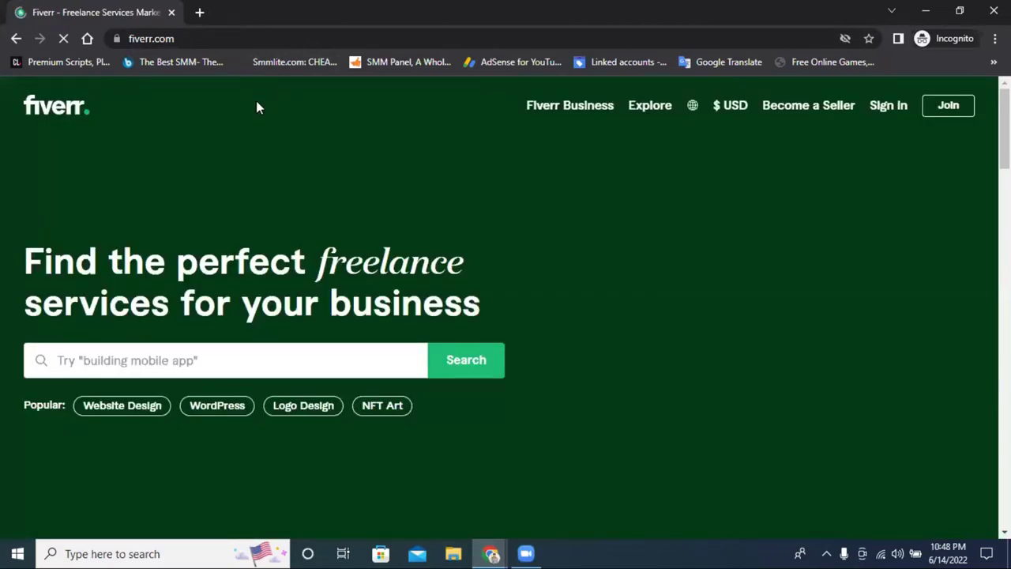
Search Fiverr for 'facebook video views ads' services
scroll(283, 165, "down", 2)
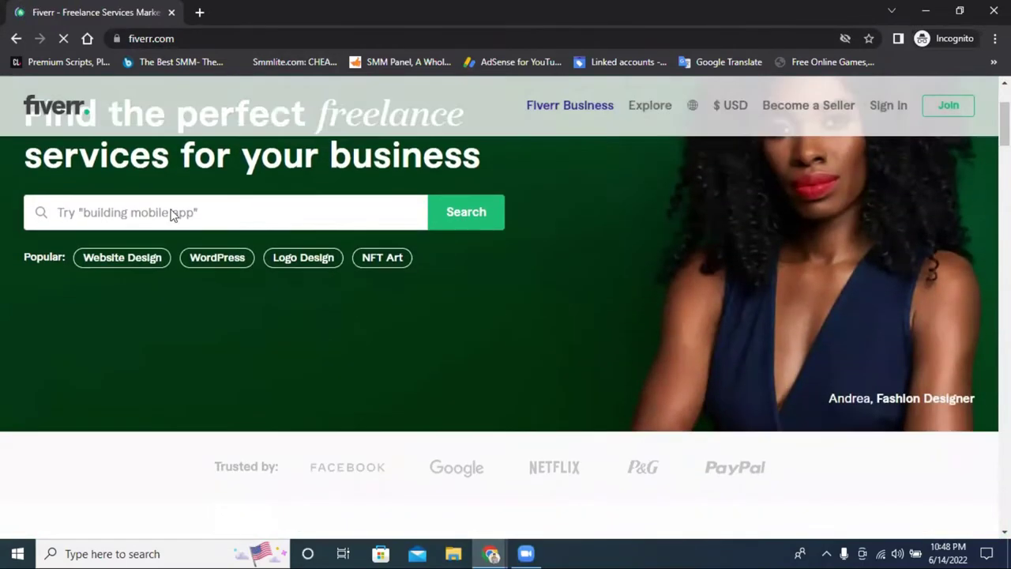
left_click(164, 212)
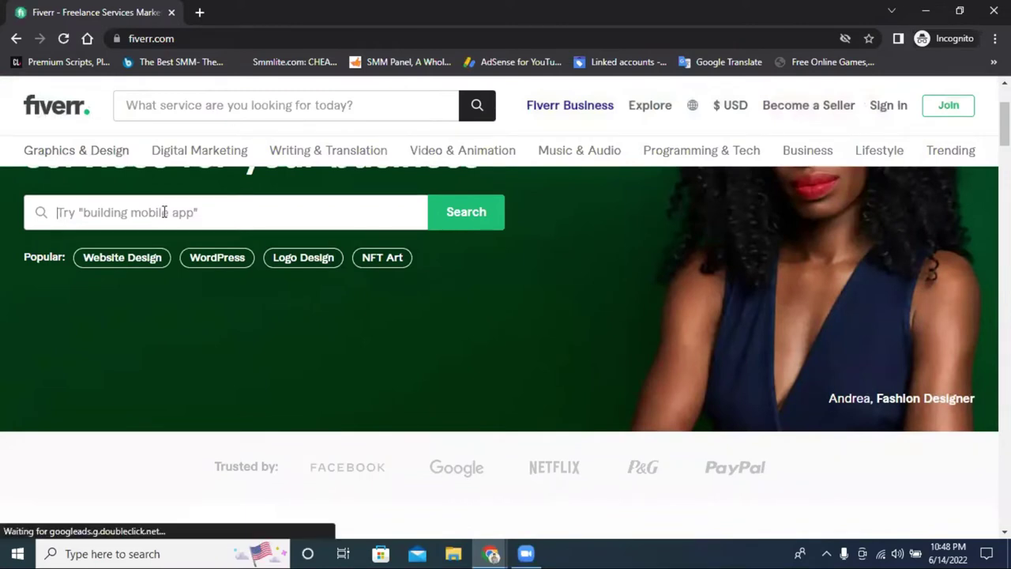
type("facebook")
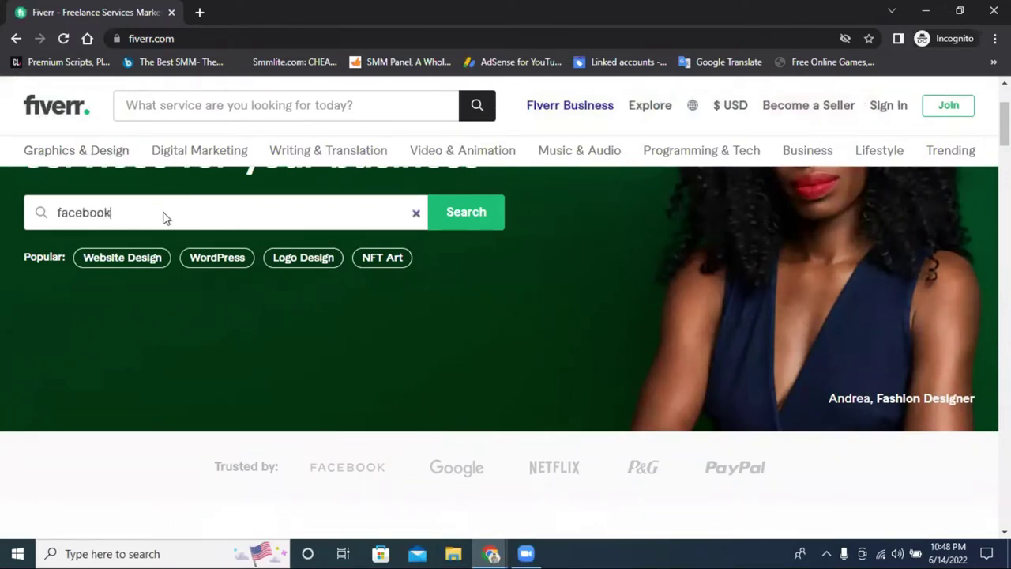
type(" video ")
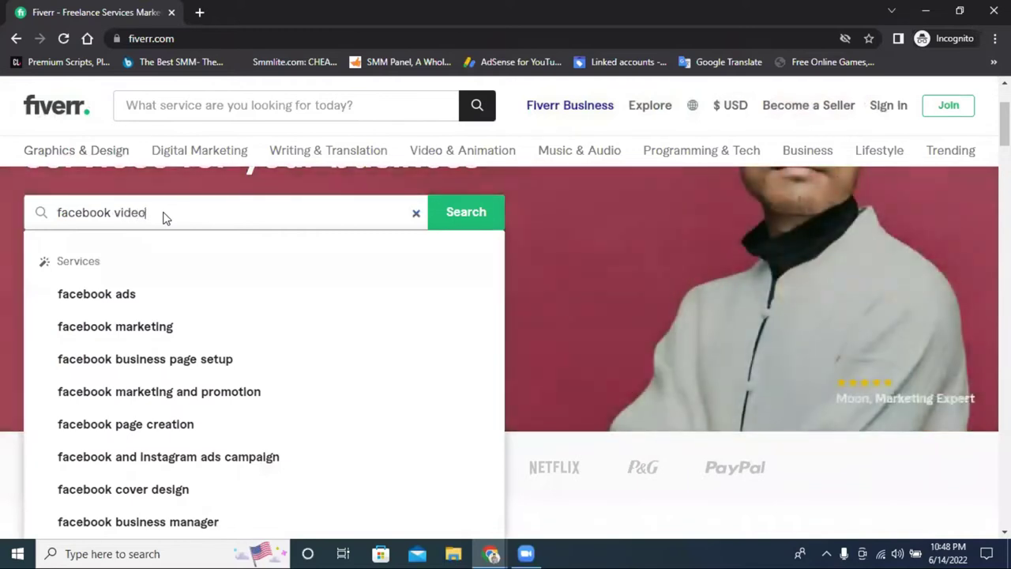
type("vid")
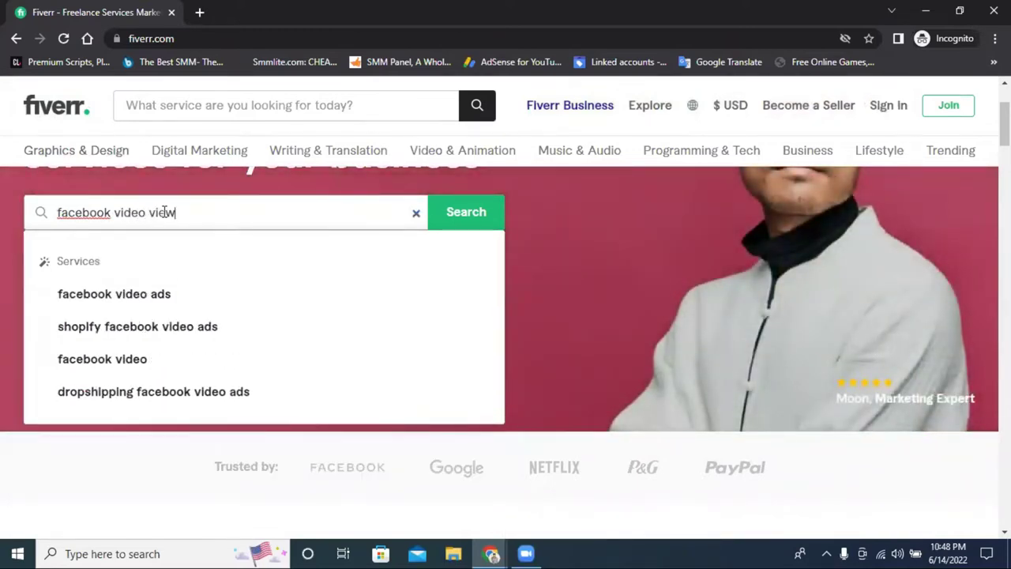
type("ws")
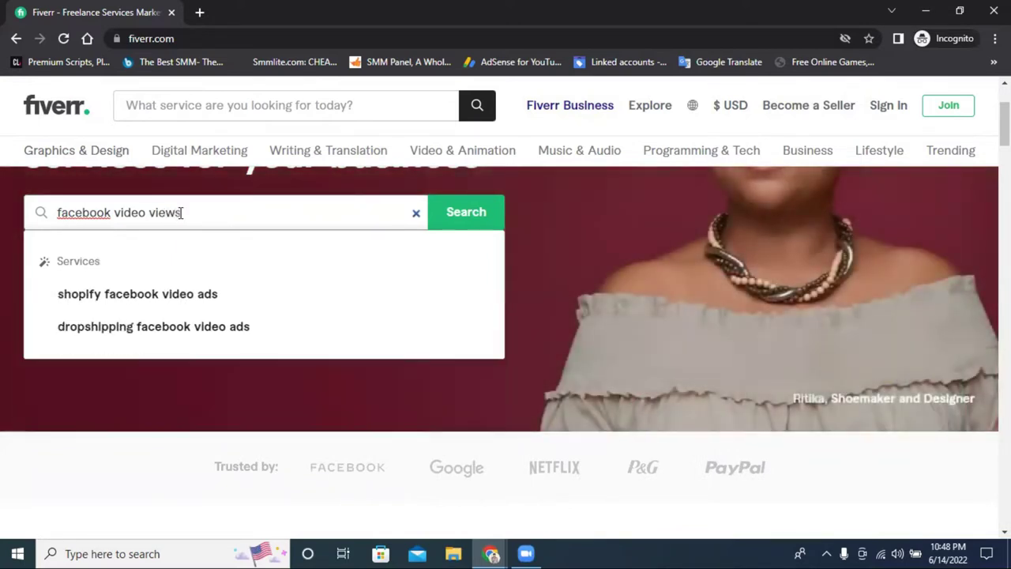
key("BackSpace")
left_click(199, 219)
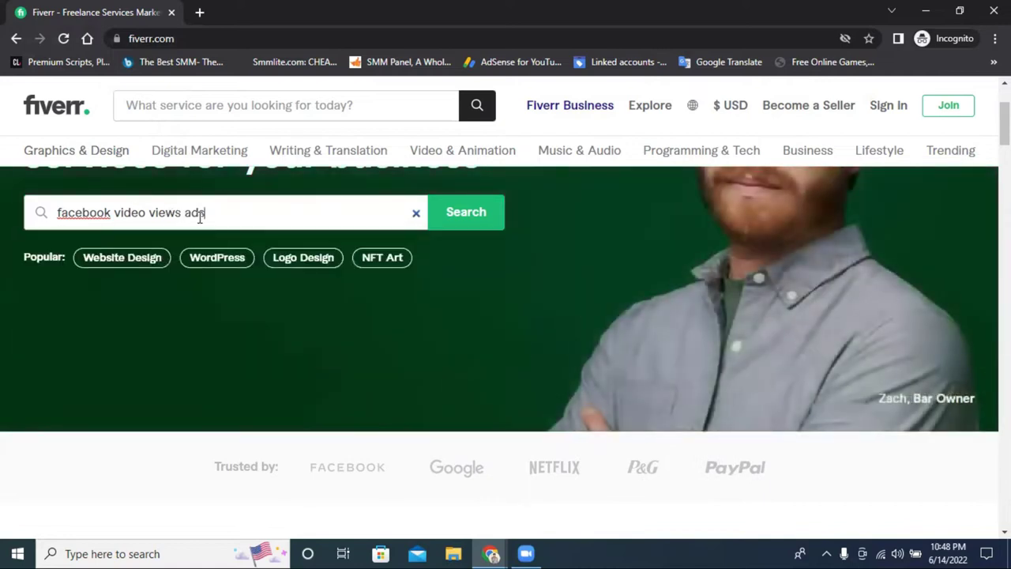
left_click(461, 226)
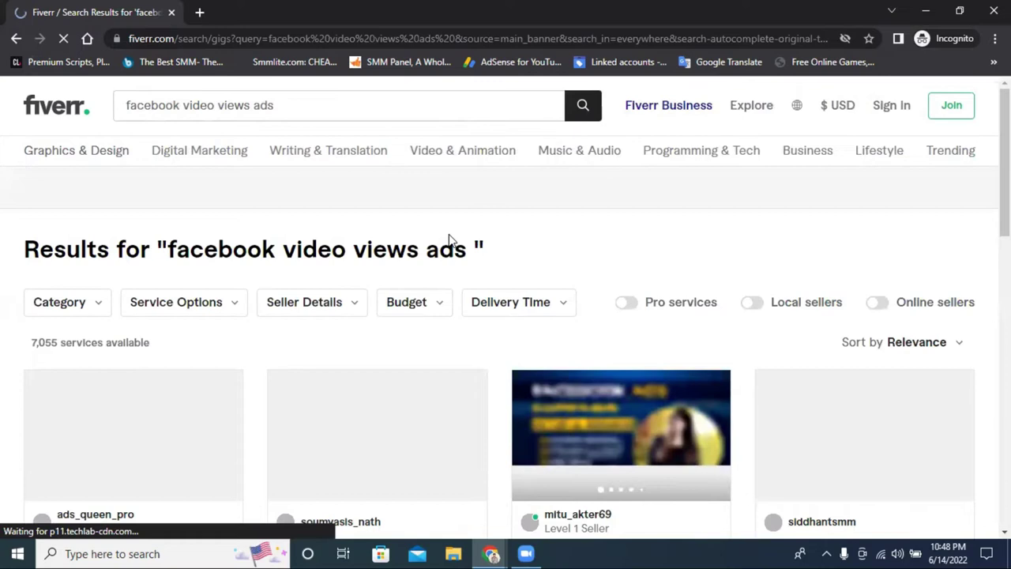
scroll(448, 235, "down", 2)
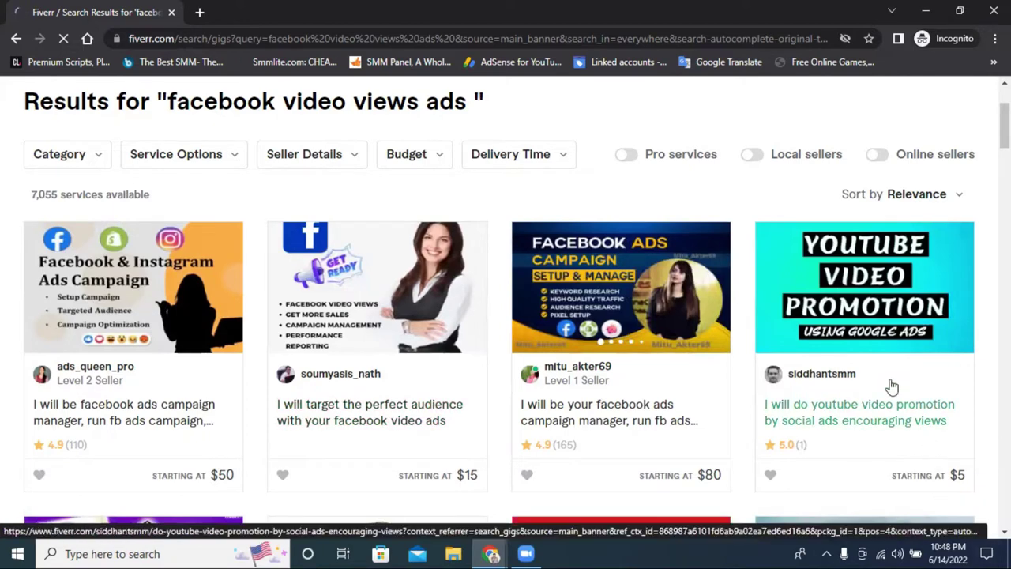
scroll(888, 395, "down", 2)
scroll(887, 407, "down", 2)
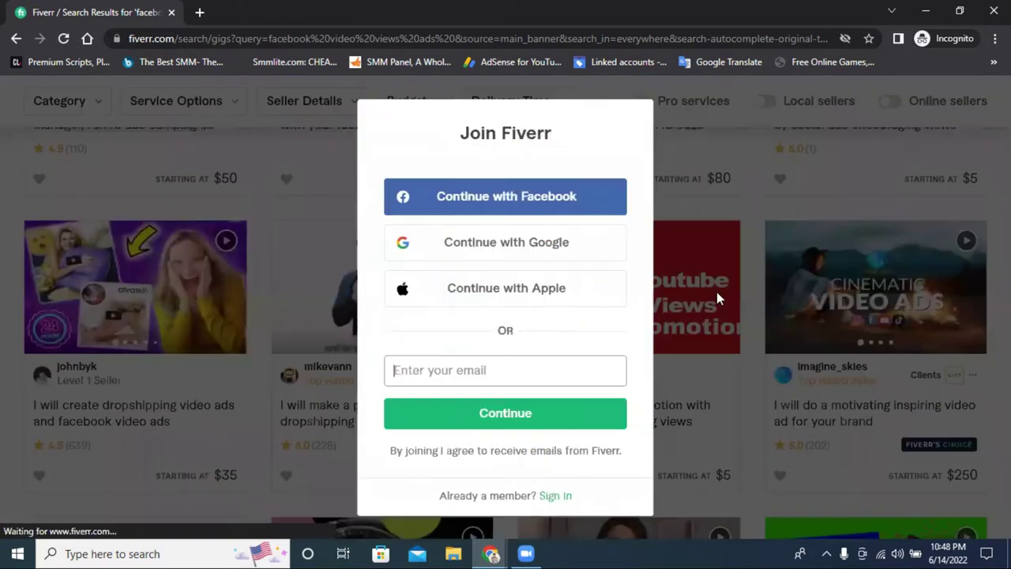
left_click(756, 190)
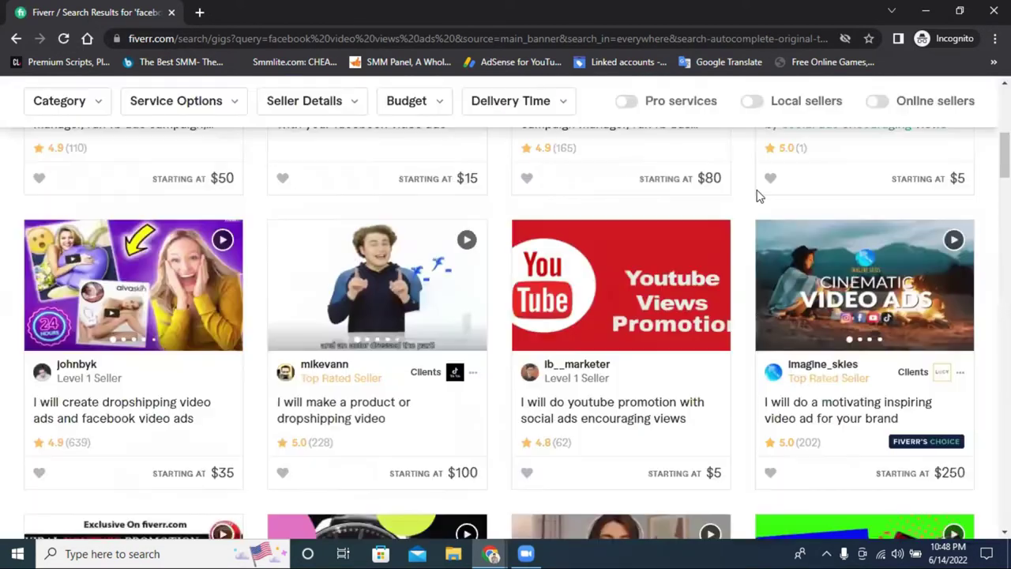
scroll(753, 198, "down", 1)
scroll(750, 201, "down", 4)
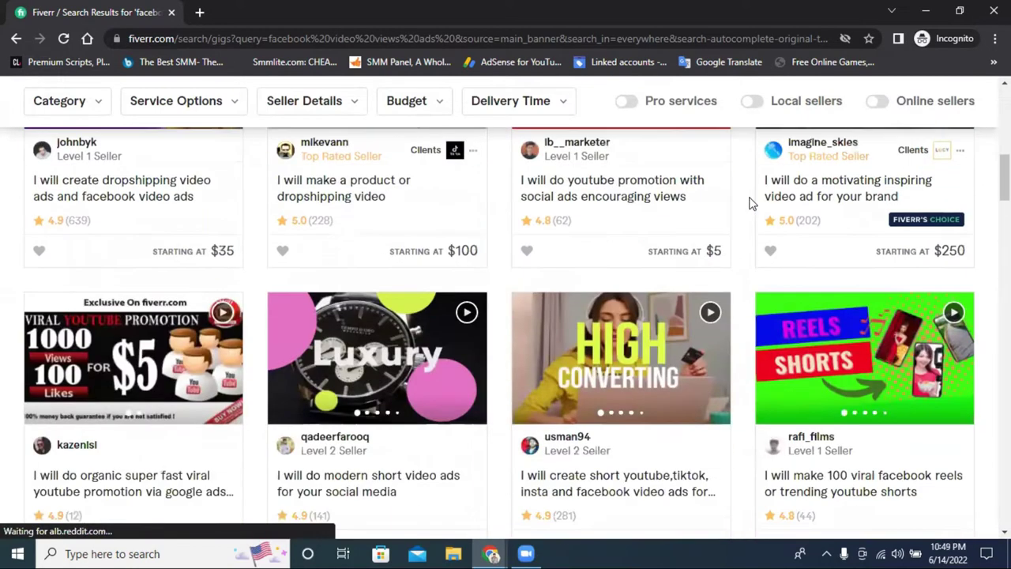
scroll(750, 203, "down", 2)
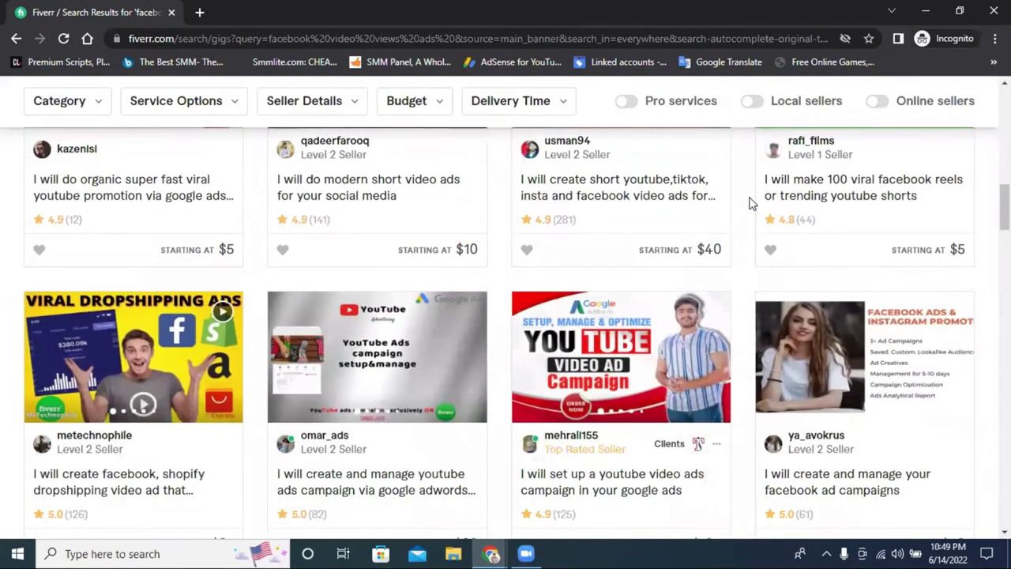
scroll(760, 197, "down", 3)
scroll(859, 201, "up", 3)
scroll(859, 201, "up", 1)
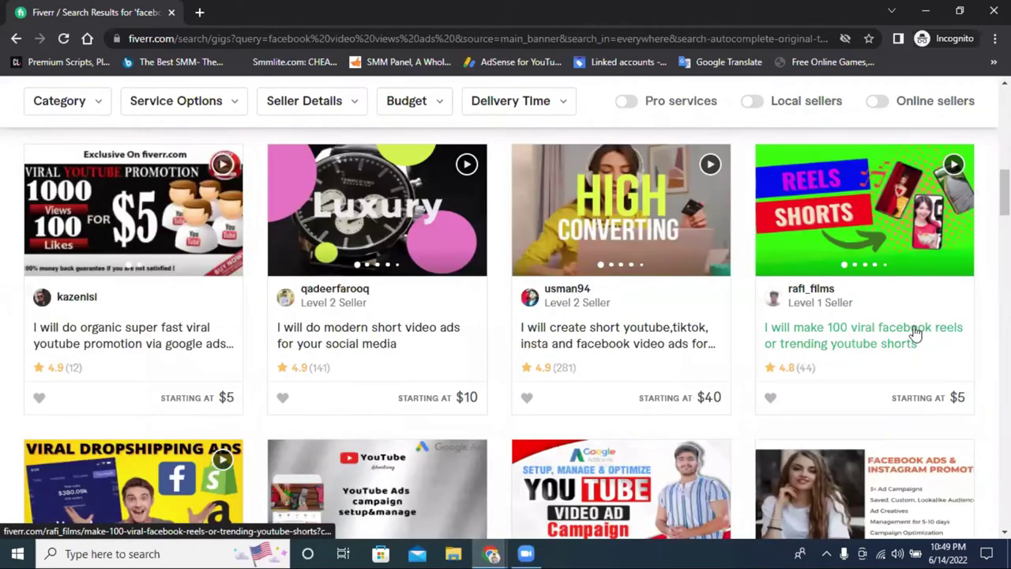
scroll(893, 323, "down", 3)
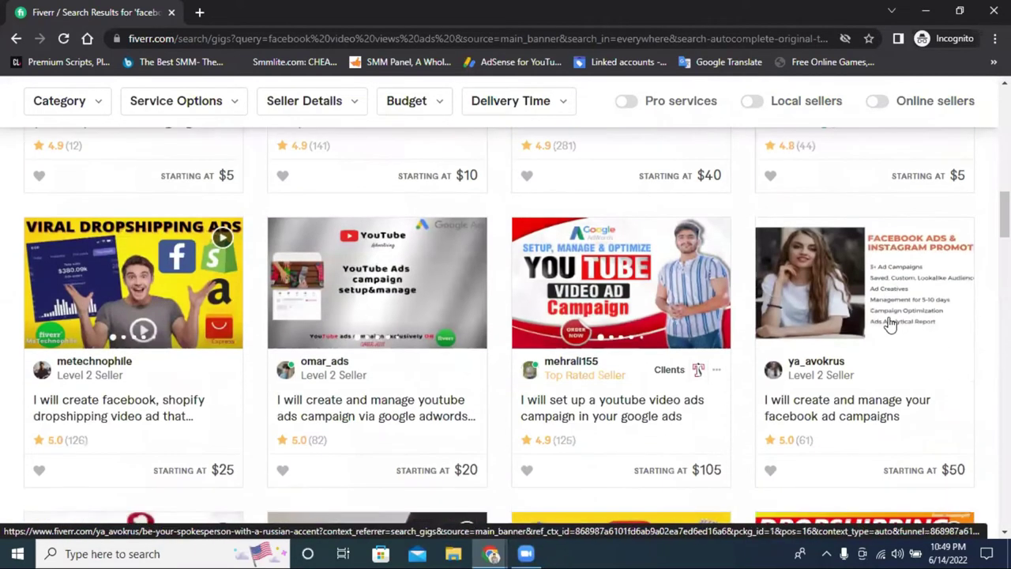
scroll(890, 325, "down", 2)
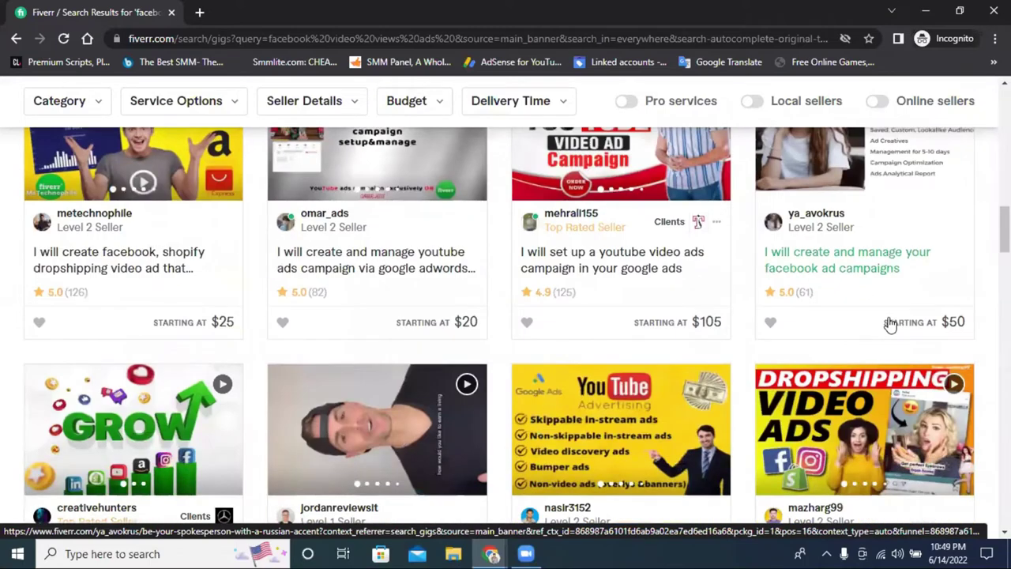
scroll(384, 232, "up", 5)
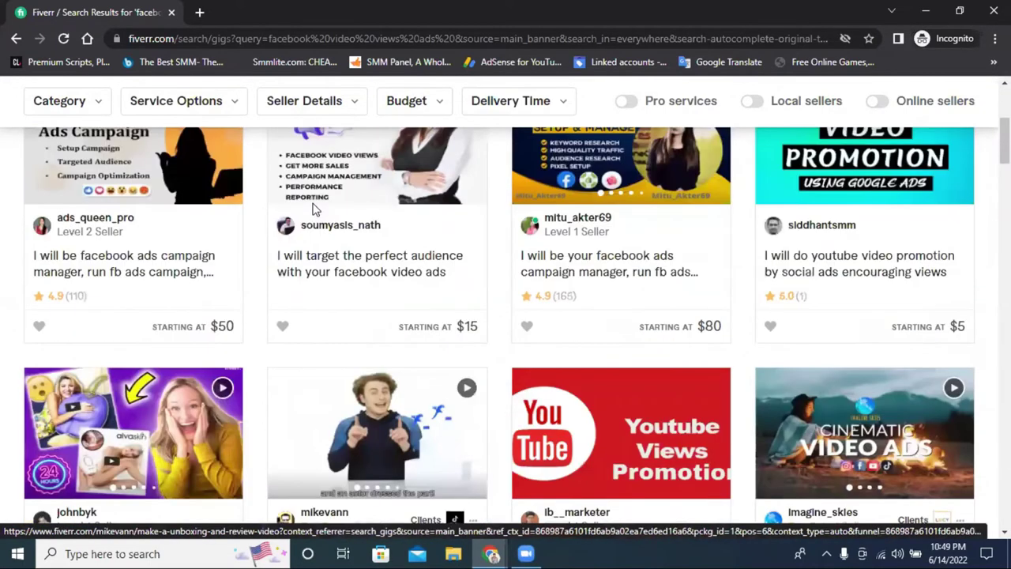
scroll(142, 111, "up", 3)
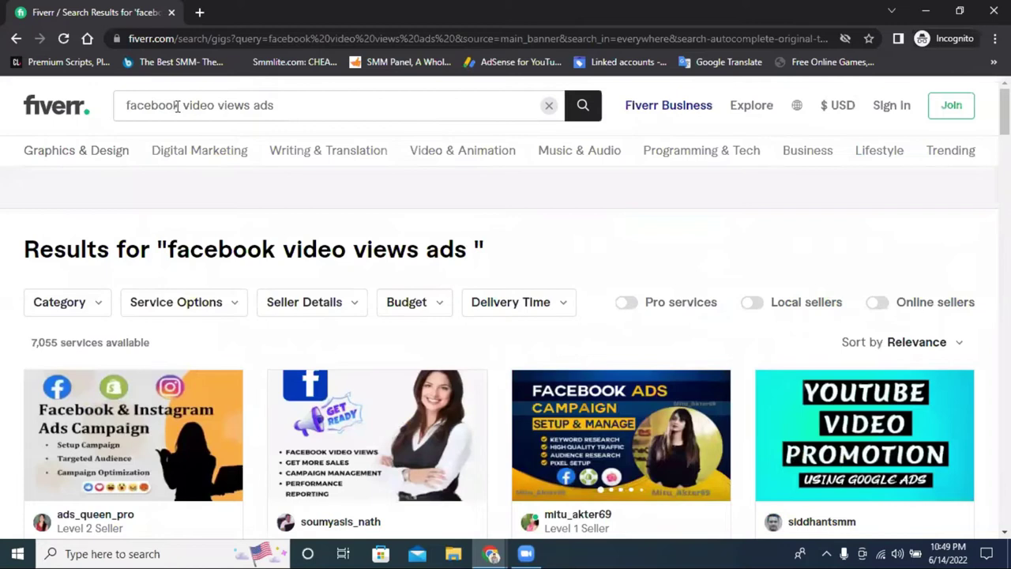
Change the search to 'video views ads campaign', fixing the spelling of campaign, and run it
double_click(178, 106)
key("BackSpace")
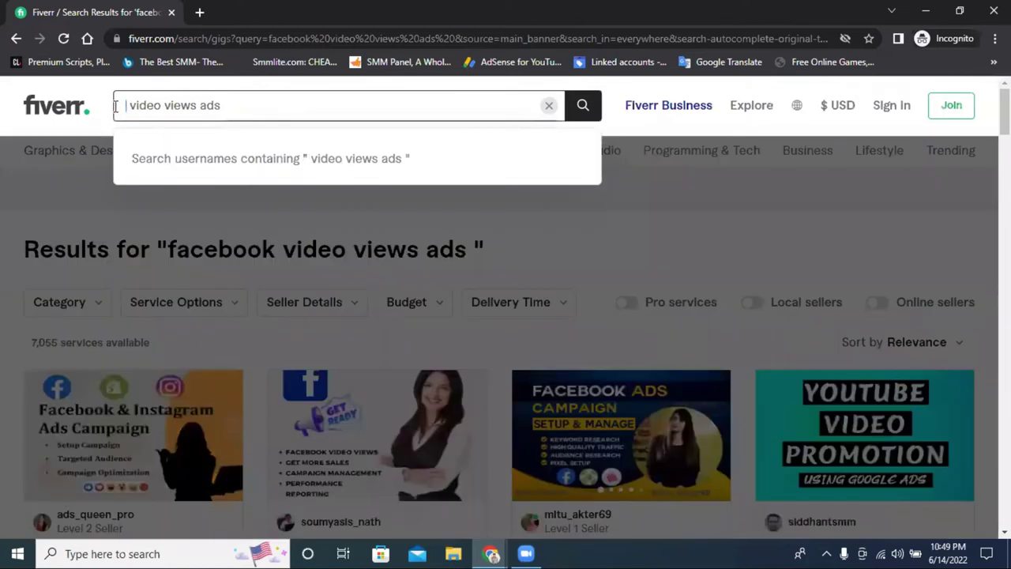
key("Delete")
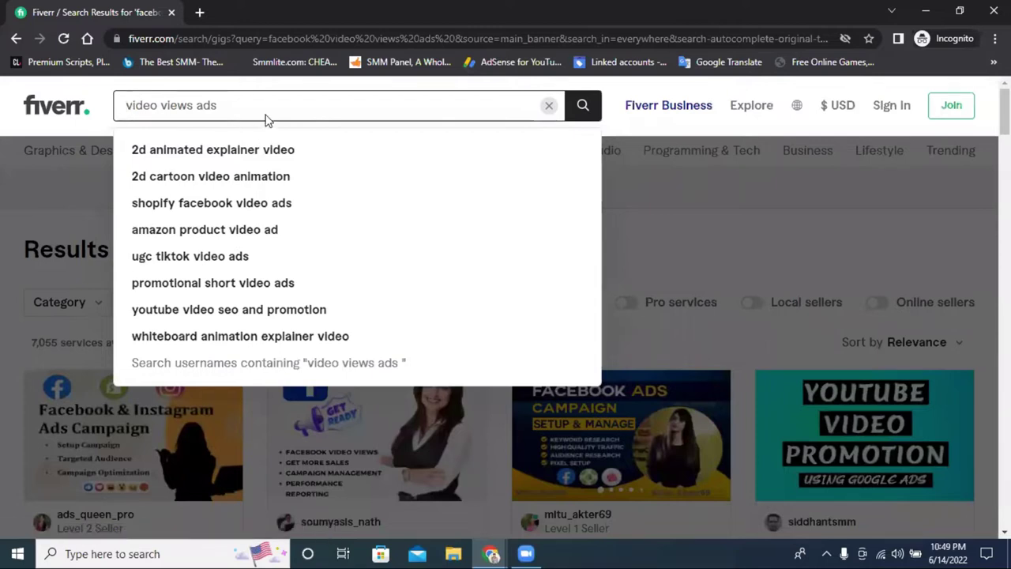
type("campagign")
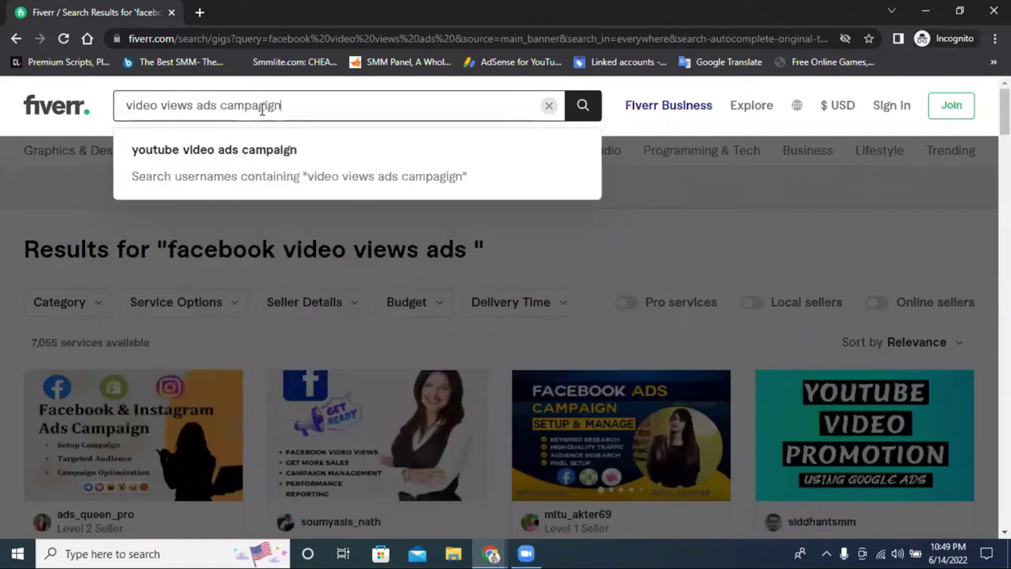
right_click(262, 109)
left_click(288, 120)
key("Return")
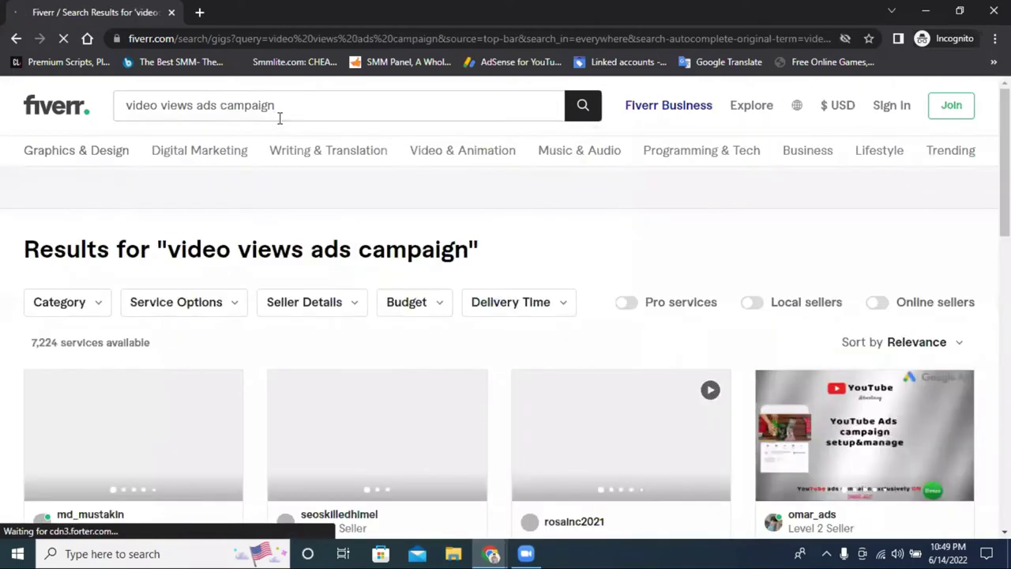
Scroll through the results and move on to page 5
scroll(479, 301, "down", 1)
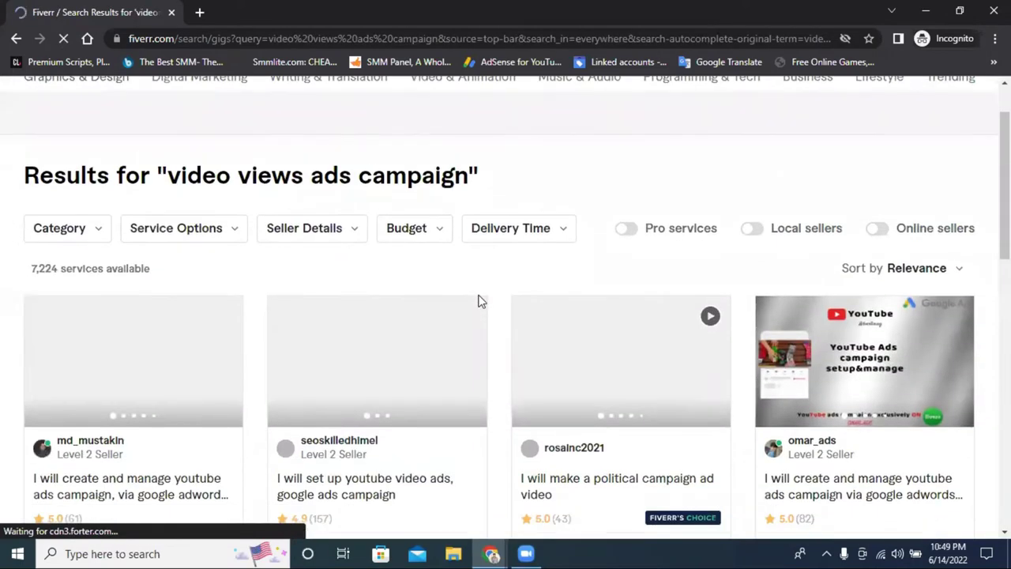
scroll(479, 298, "down", 2)
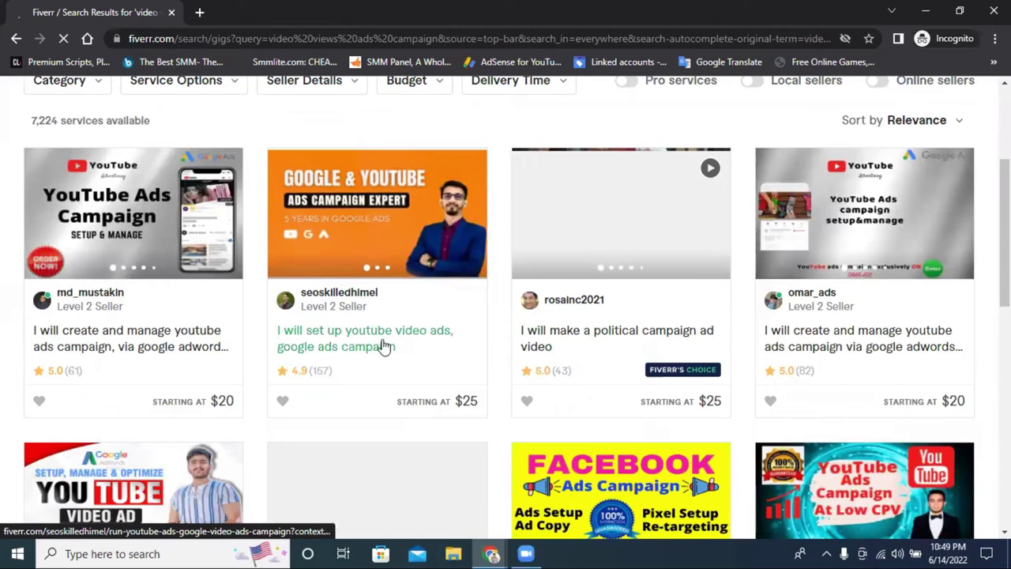
scroll(379, 348, "down", 3)
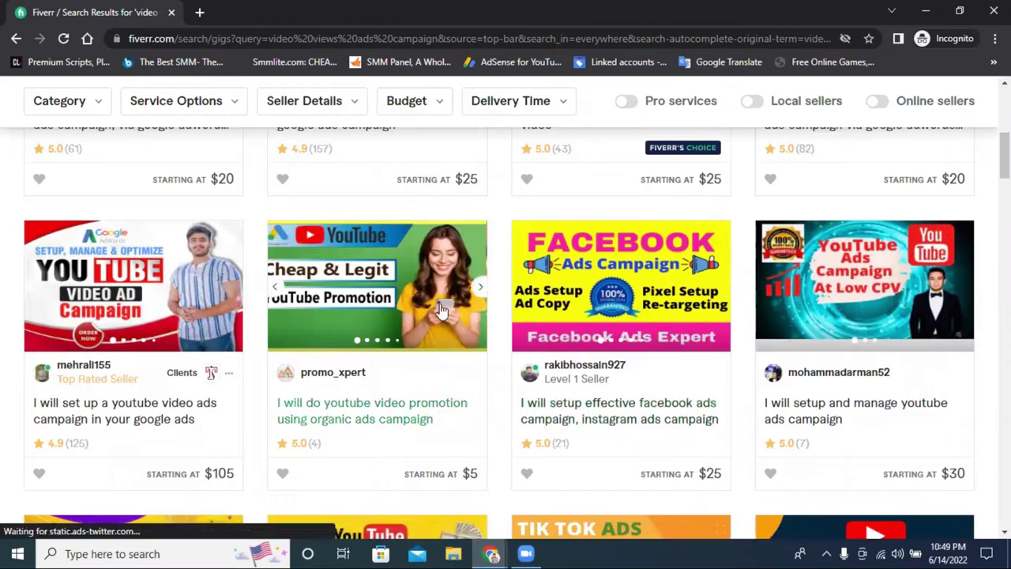
scroll(601, 292, "down", 4)
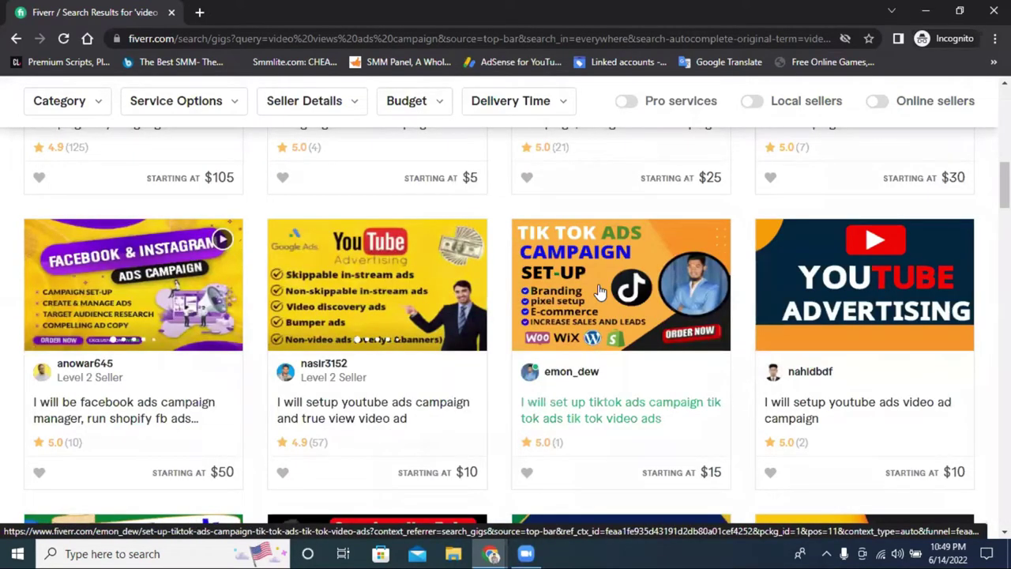
scroll(600, 292, "down", 2)
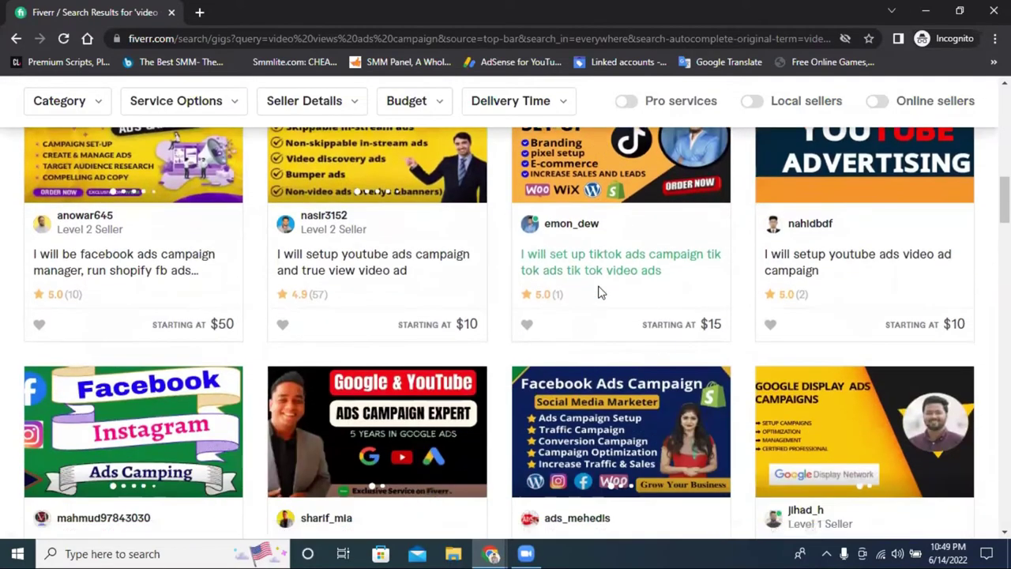
scroll(466, 287, "down", 4)
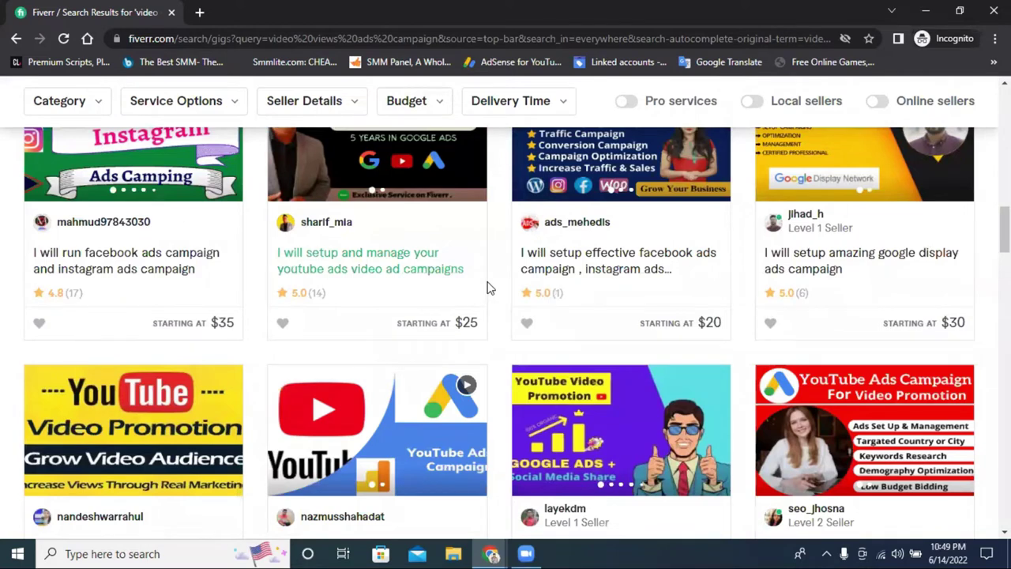
scroll(488, 289, "down", 4)
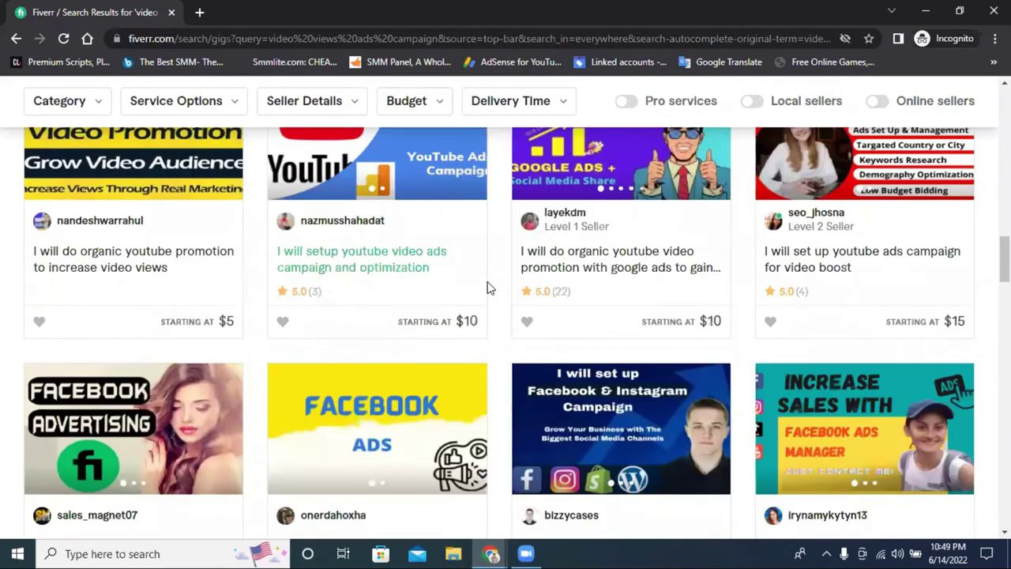
scroll(848, 287, "down", 3)
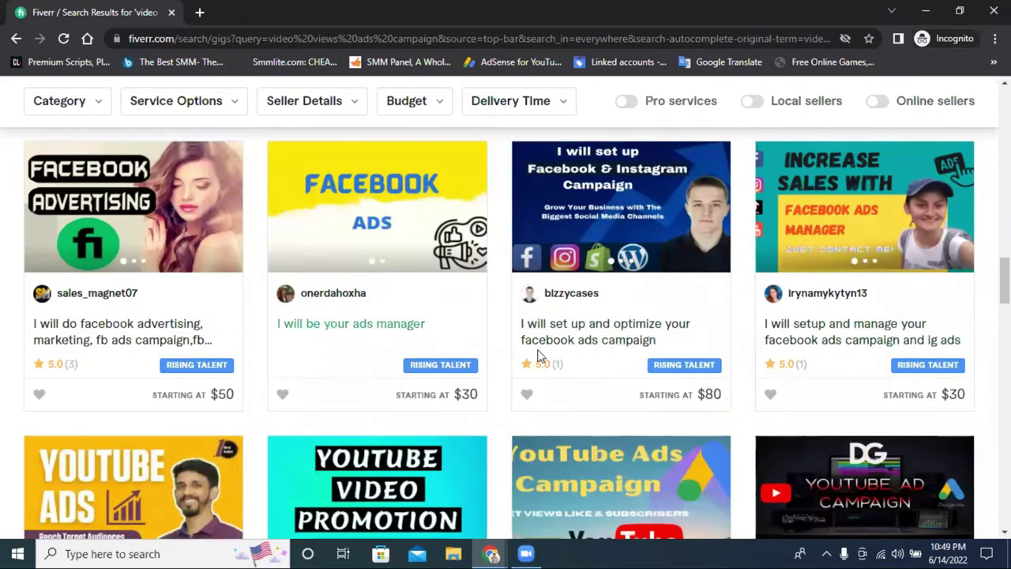
scroll(741, 343, "down", 5)
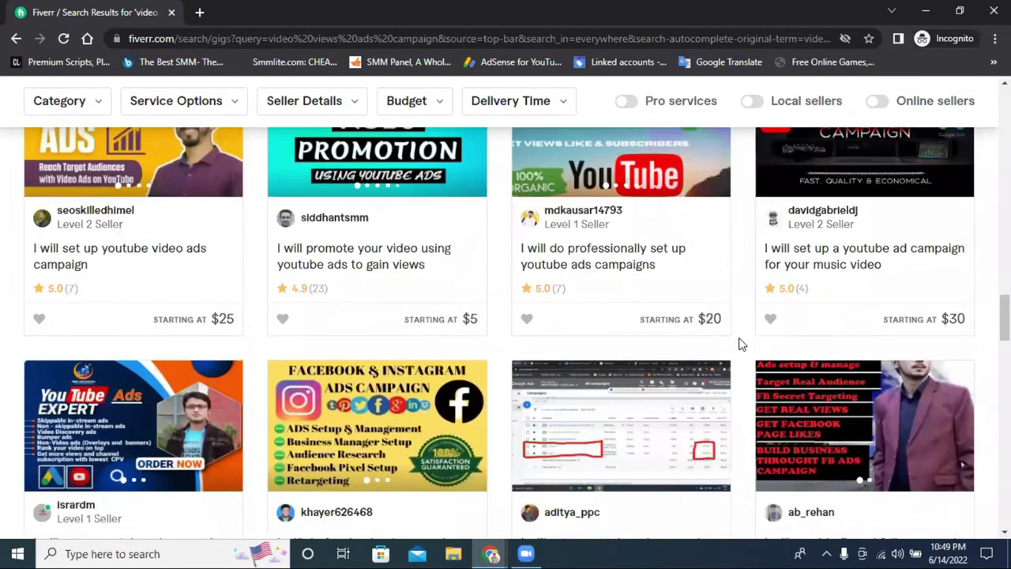
scroll(740, 343, "down", 5)
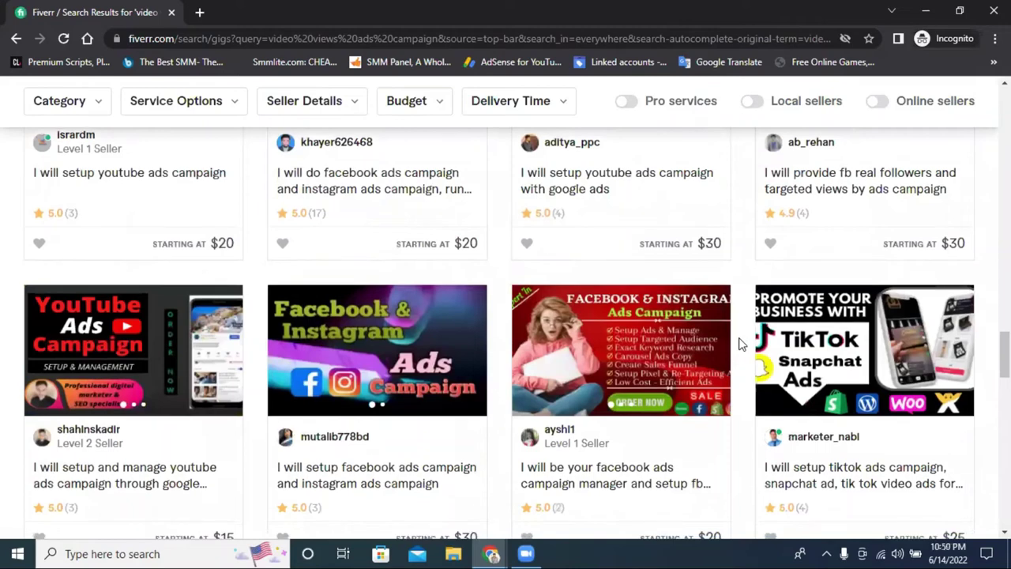
scroll(741, 344, "down", 5)
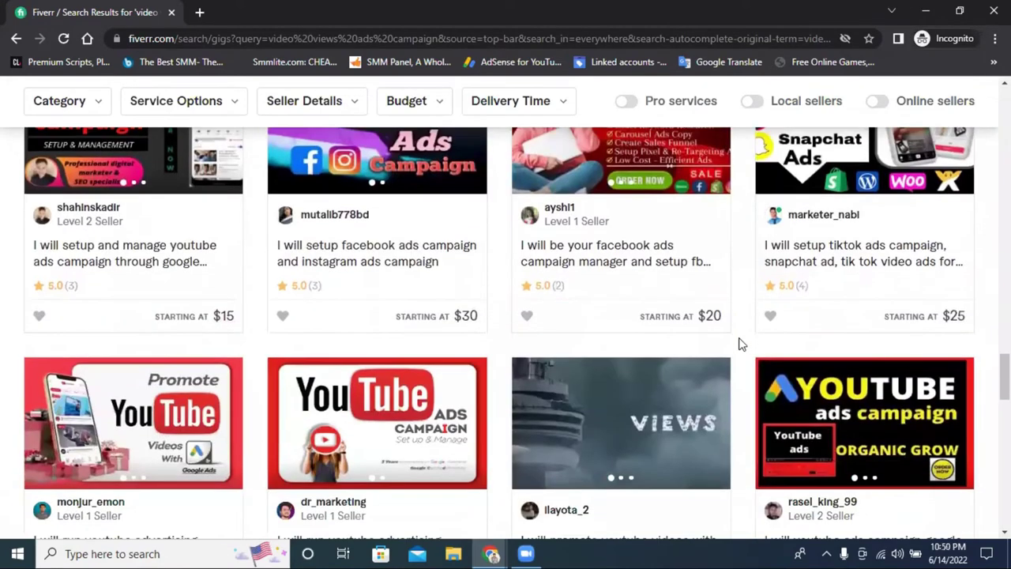
scroll(741, 343, "down", 5)
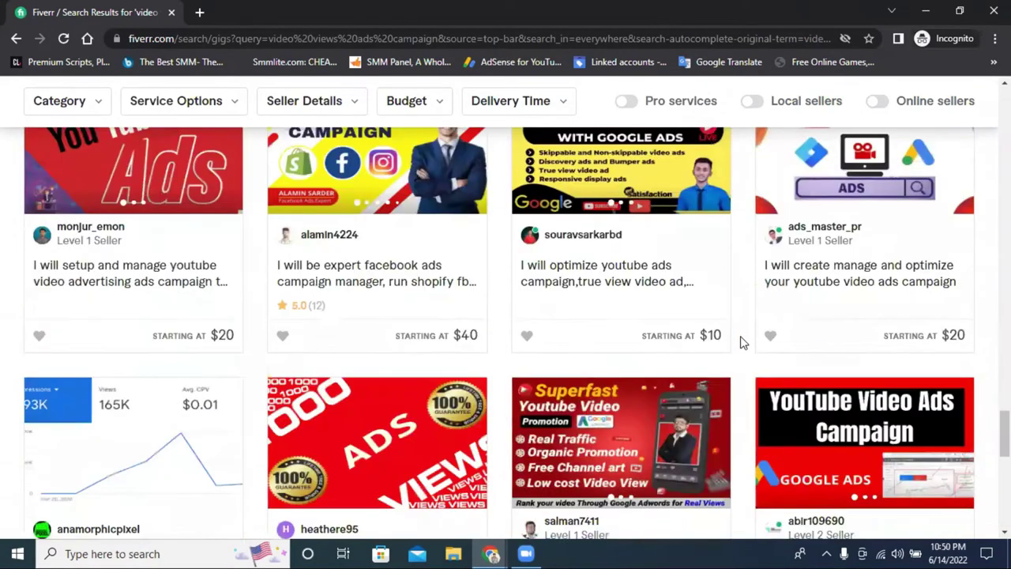
scroll(752, 356, "down", 3)
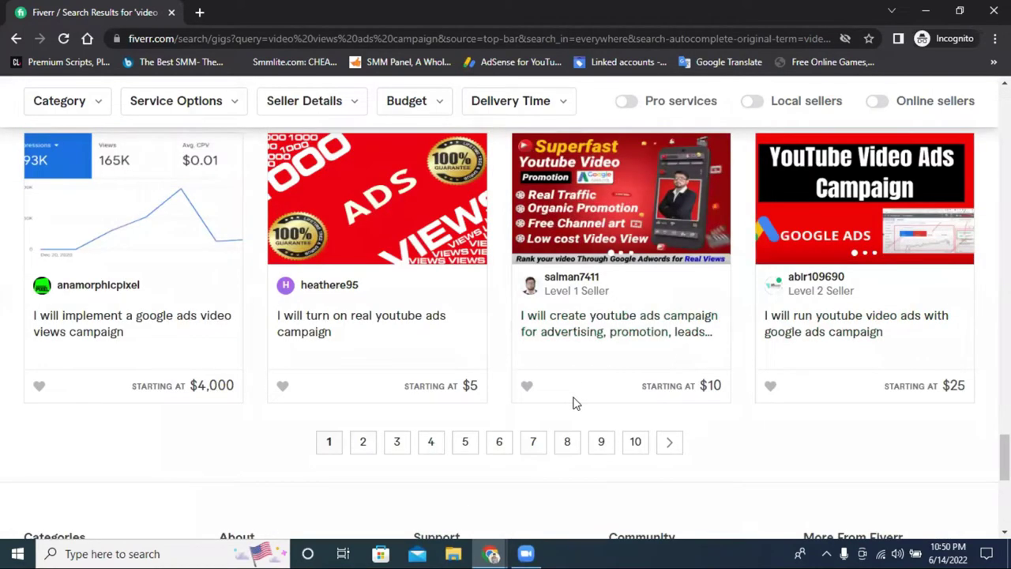
left_click(464, 427)
scroll(464, 427, "down", 4)
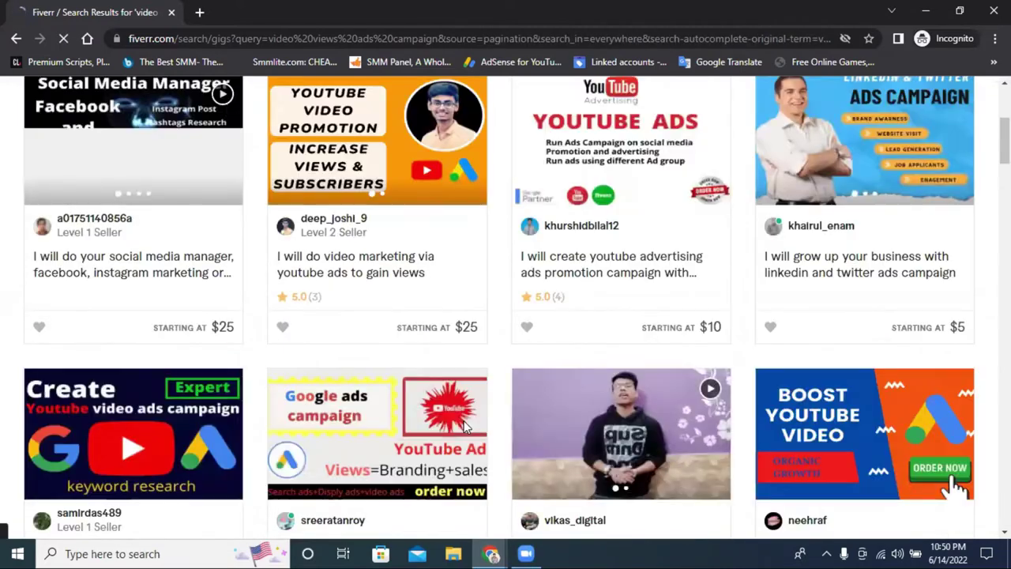
scroll(464, 426, "up", 5)
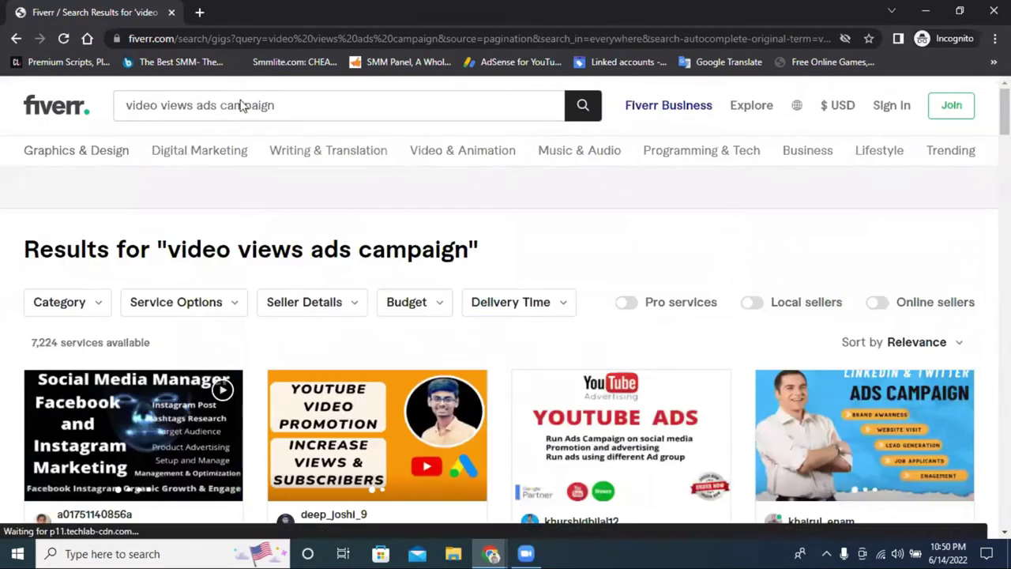
left_click(247, 105)
Replace 'video views' with 'facebook' to search for 'facebook ads campaign'
triple_click(157, 110)
left_click(198, 105)
double_click(195, 105)
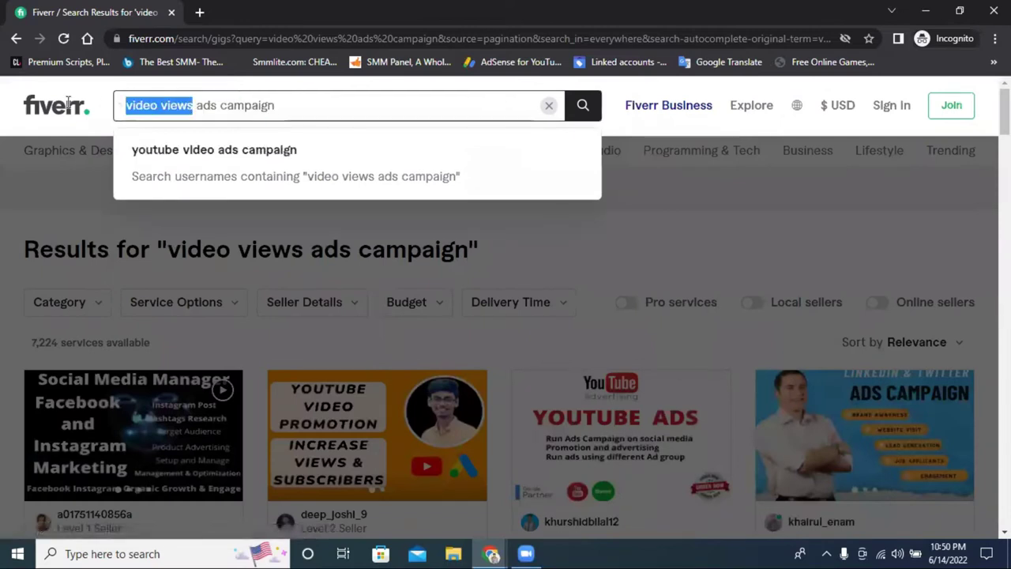
left_click_drag(196, 105, 69, 108)
type("face")
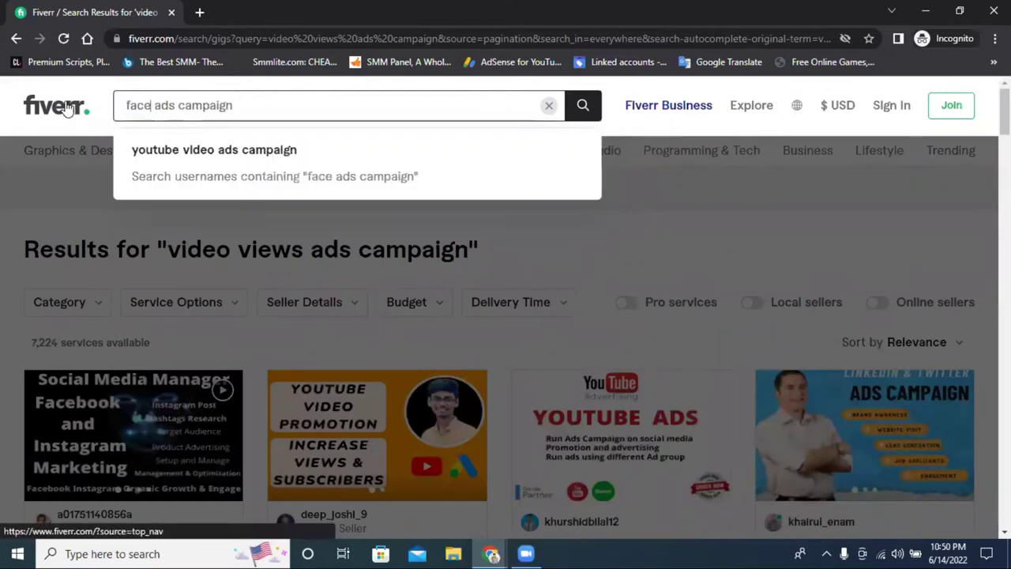
type("book")
key("Return")
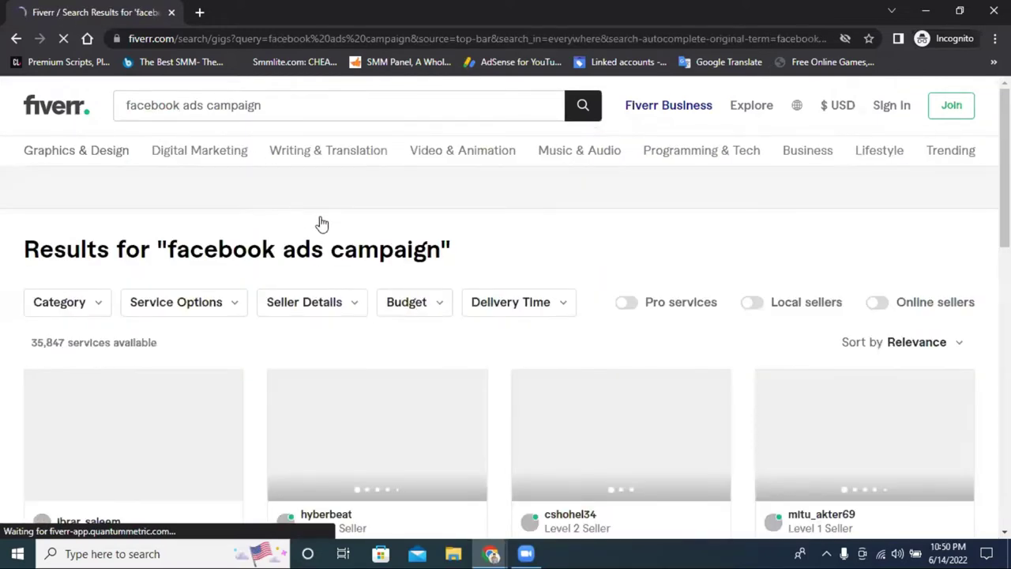
scroll(390, 225, "down", 2)
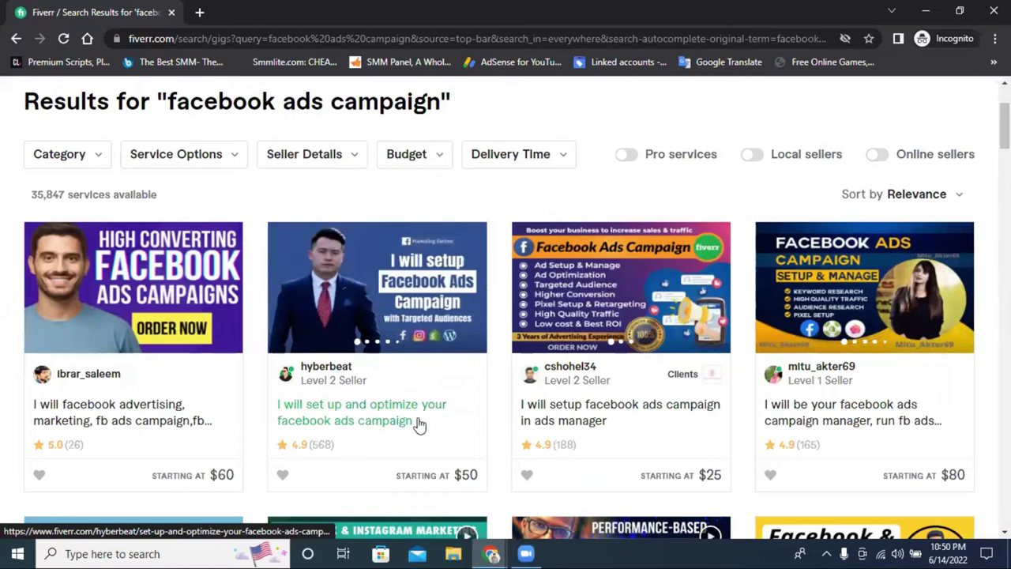
right_click(594, 412)
Open the Facebook ads campaign gig in a new tab and scroll its description
left_click(649, 421)
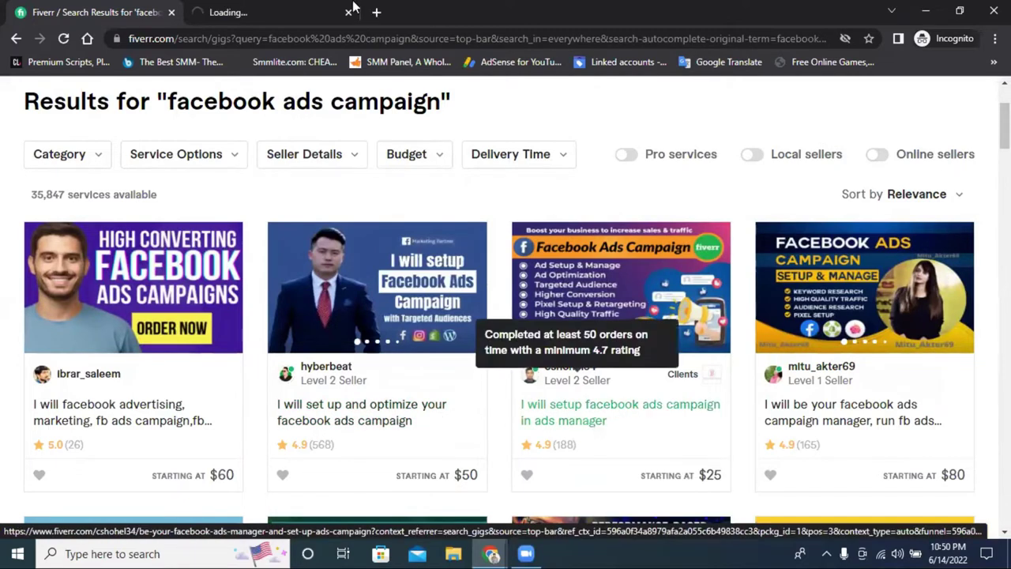
left_click(323, 13)
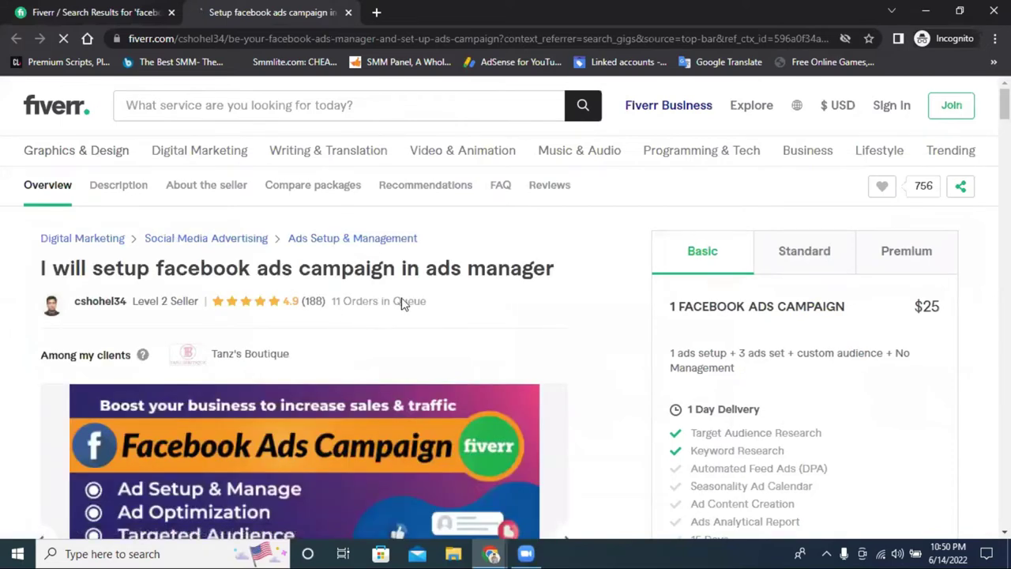
scroll(353, 308, "down", 1)
scroll(347, 300, "down", 10)
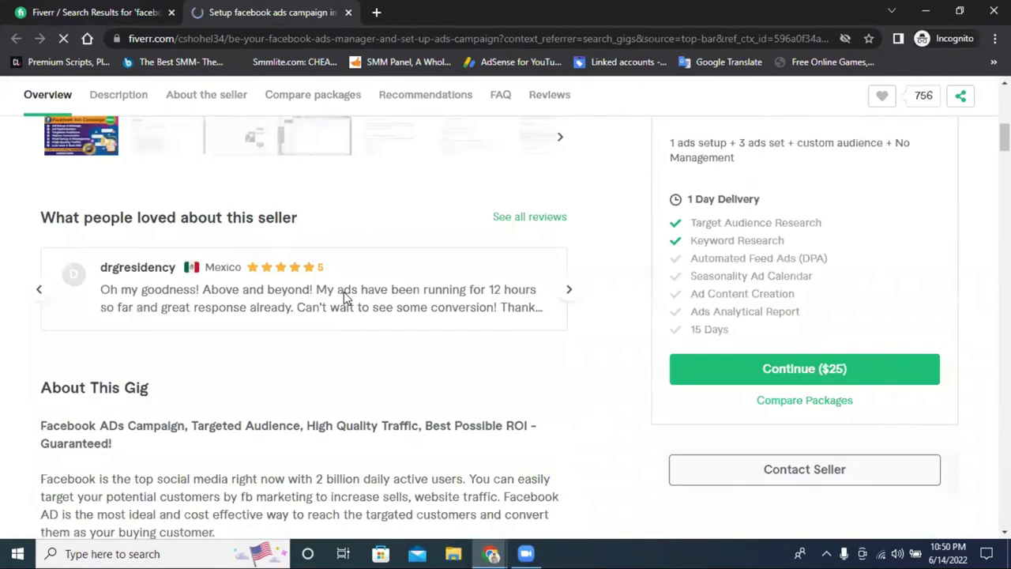
scroll(343, 299, "down", 3)
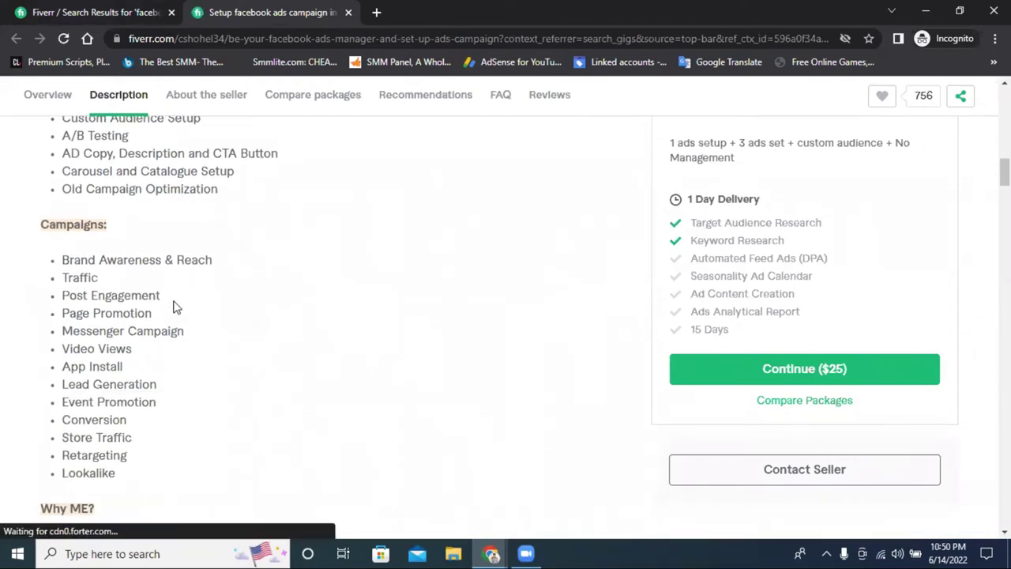
scroll(196, 286, "up", 13)
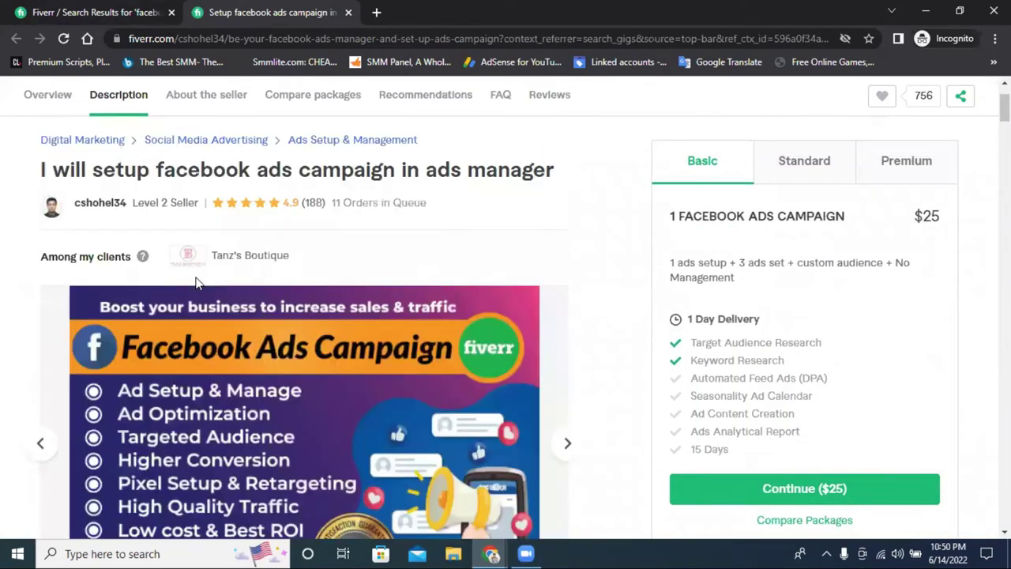
scroll(259, 267, "down", 10)
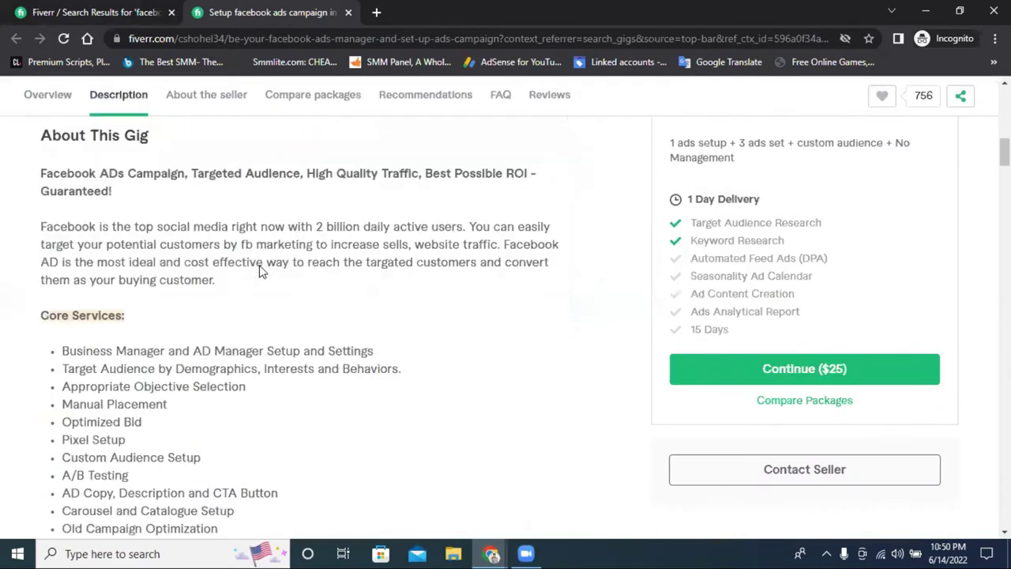
scroll(103, 323, "down", 3)
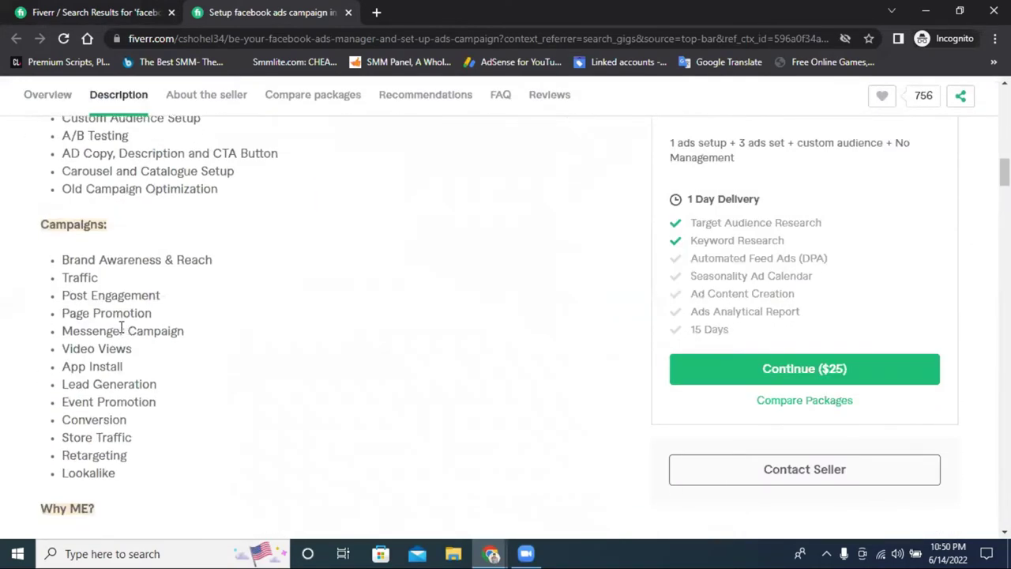
Highlight Video Views, Brand, Post Engagement, Page Promotion and Conversion in the campaigns list
double_click(91, 350)
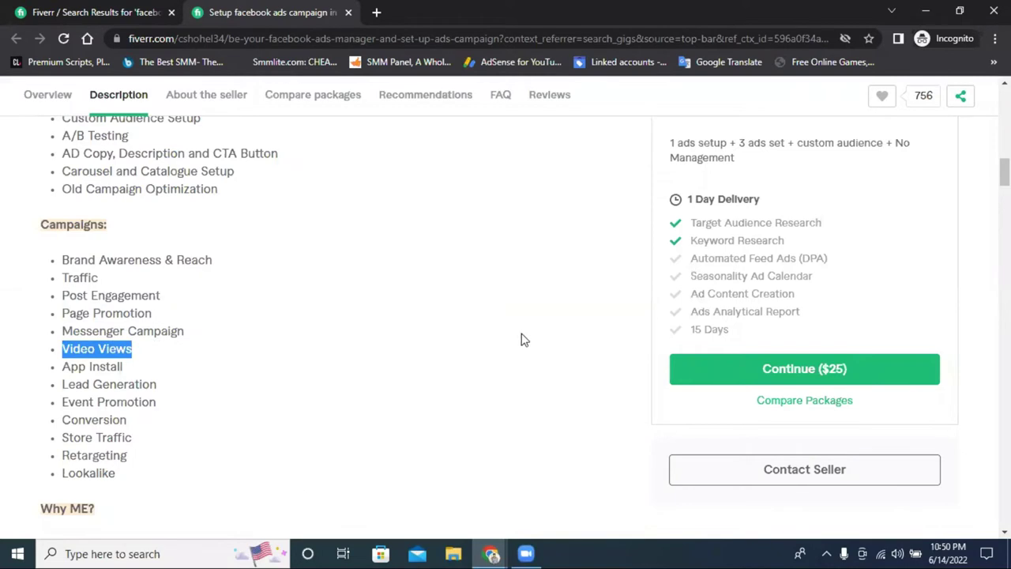
scroll(521, 340, "up", 10)
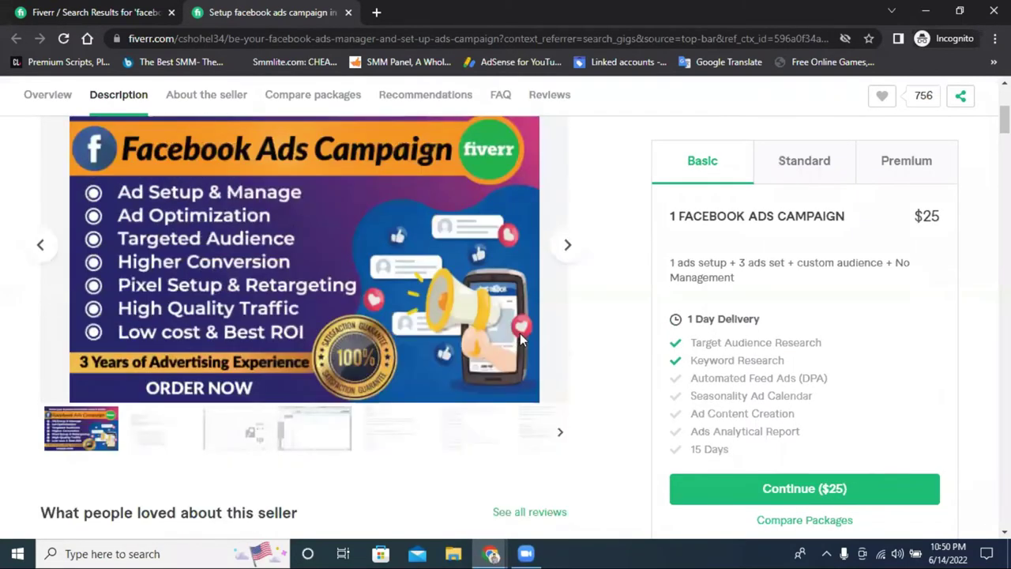
scroll(520, 340, "down", 10)
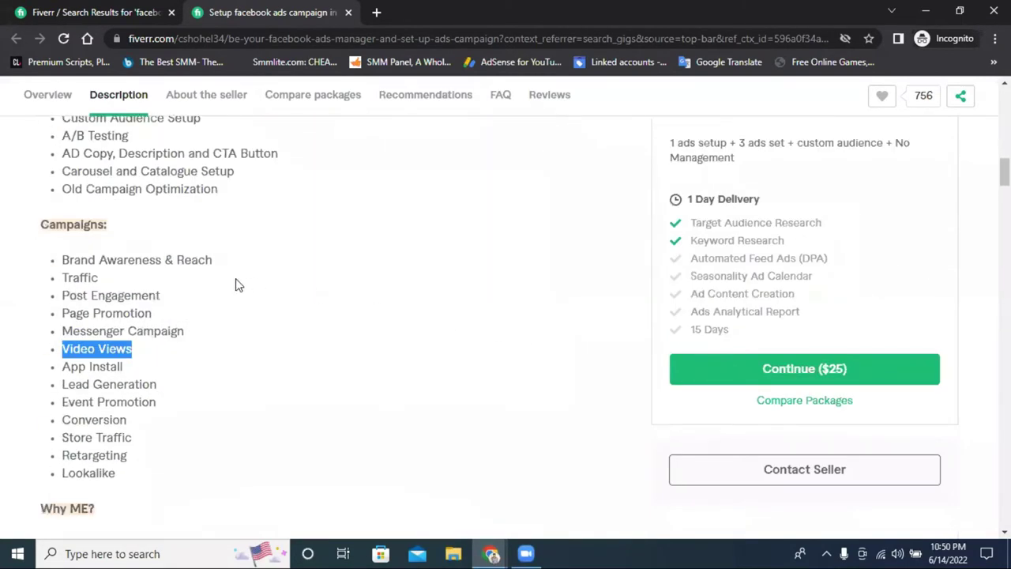
double_click(67, 259)
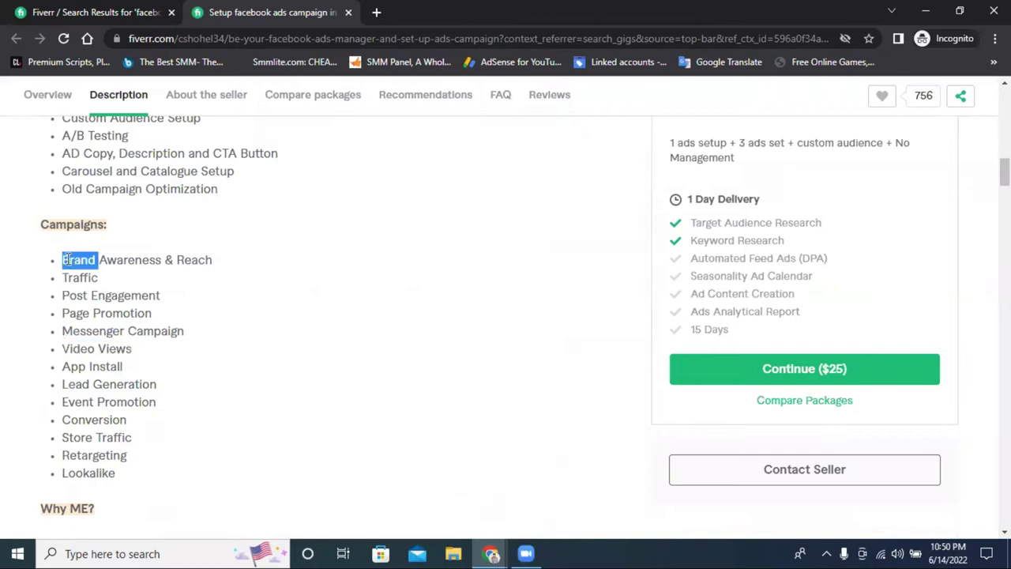
left_click(87, 294)
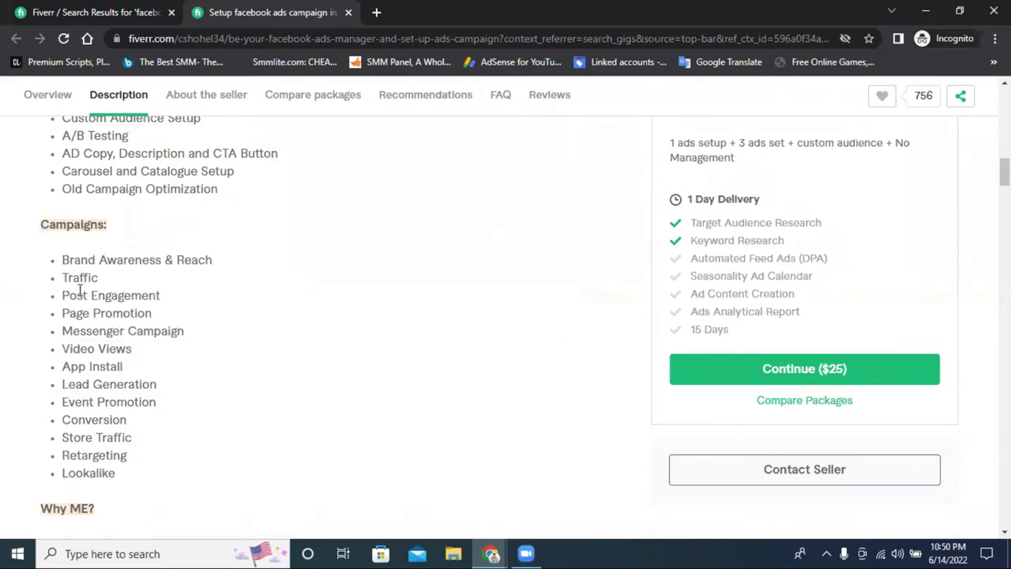
left_click_drag(80, 291, 145, 296)
left_click_drag(91, 314, 282, 333)
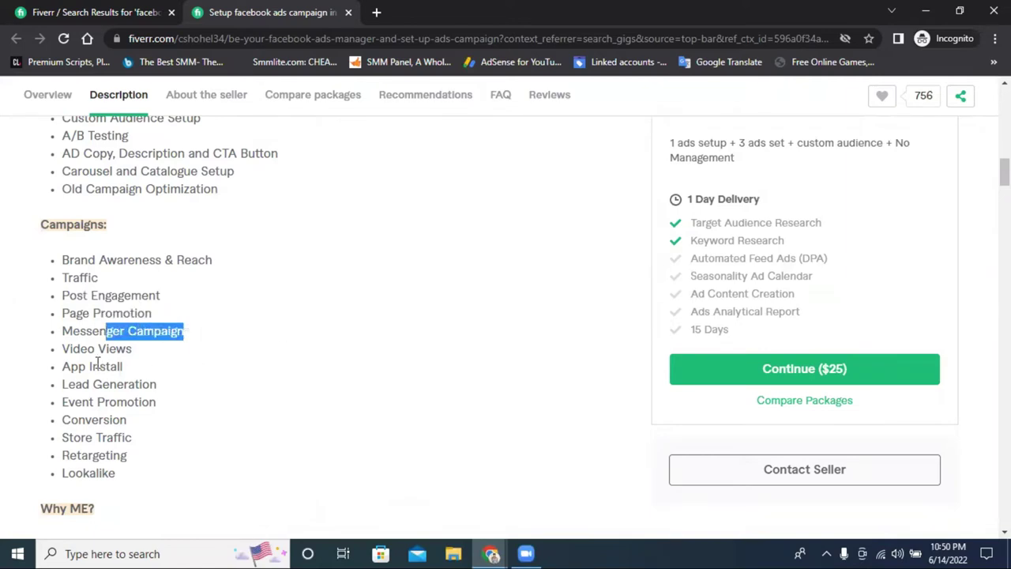
double_click(96, 423)
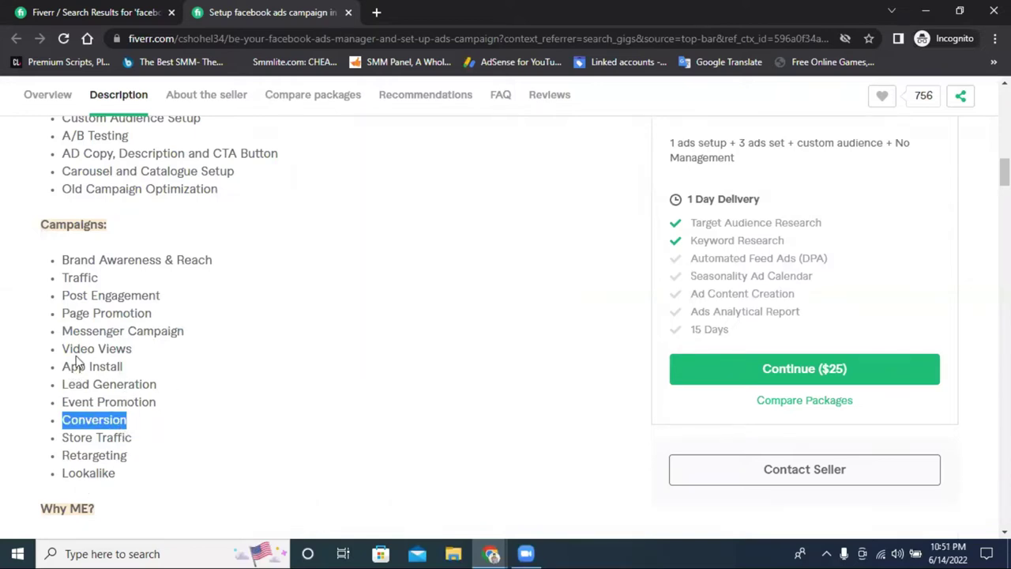
scroll(263, 341, "down", 1)
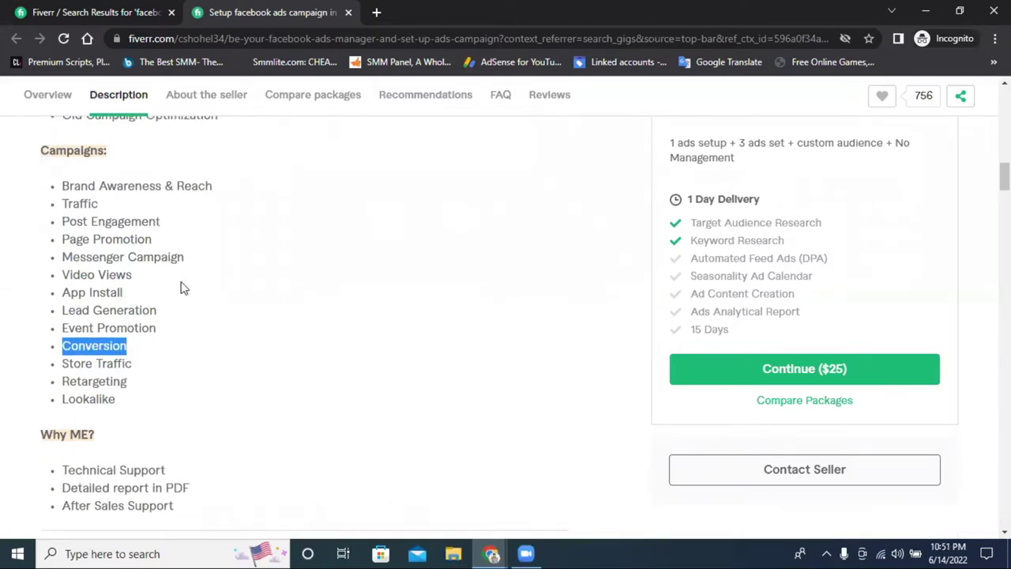
scroll(180, 287, "up", 4)
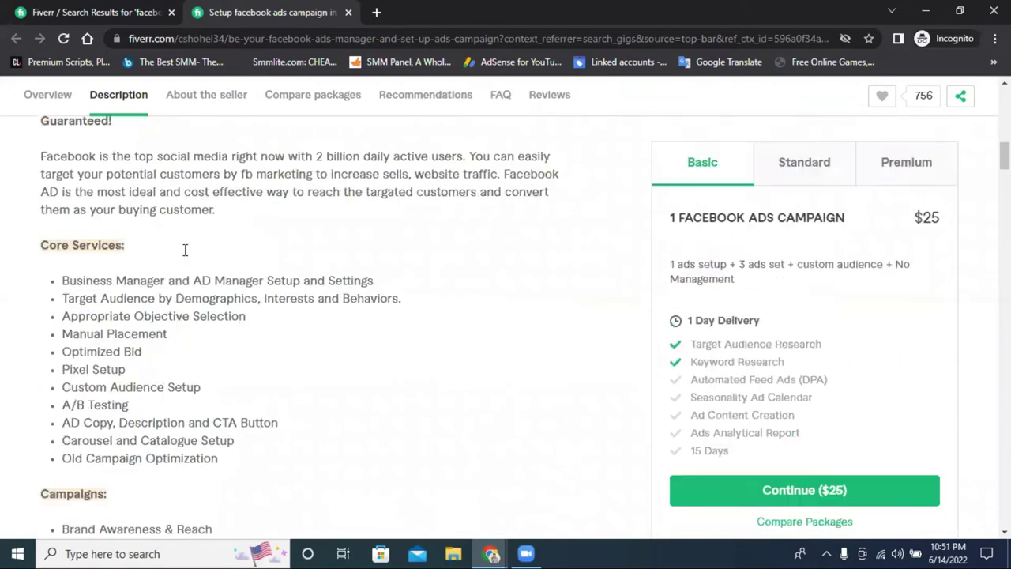
scroll(184, 250, "up", 12)
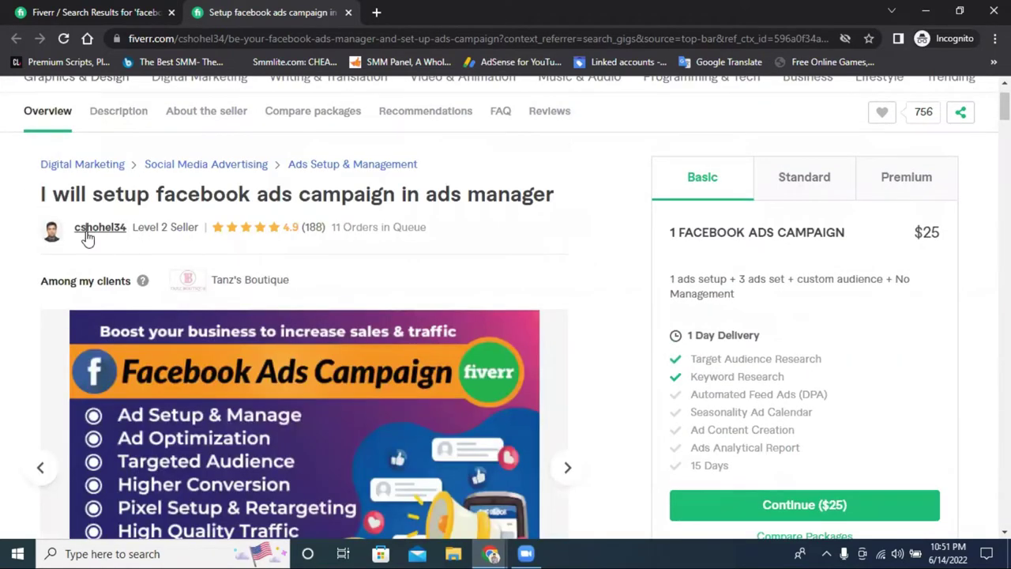
Open the gig seller's profile, dismiss the Experience matters popup, and browse their gigs
left_click(88, 231)
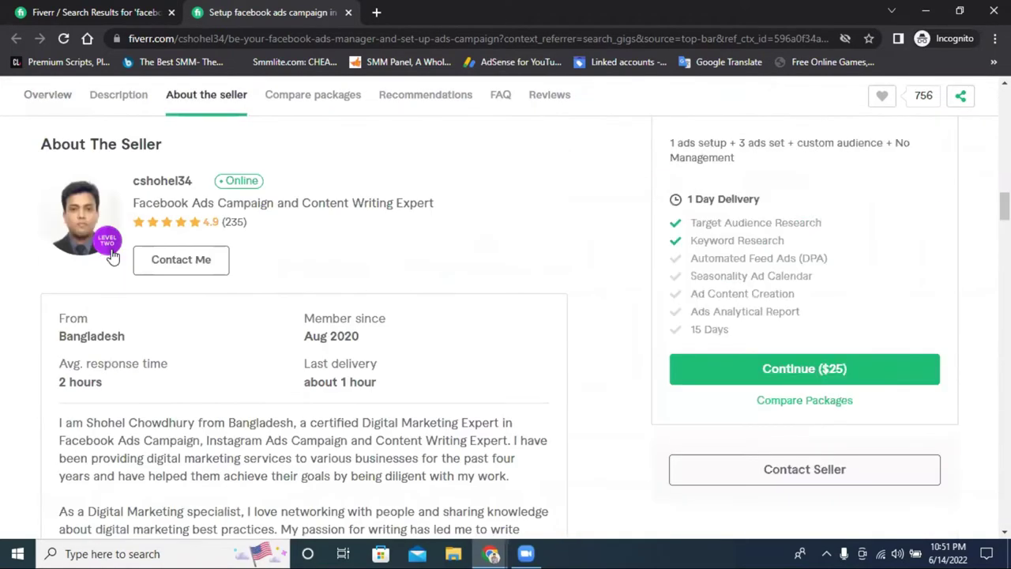
left_click(154, 186)
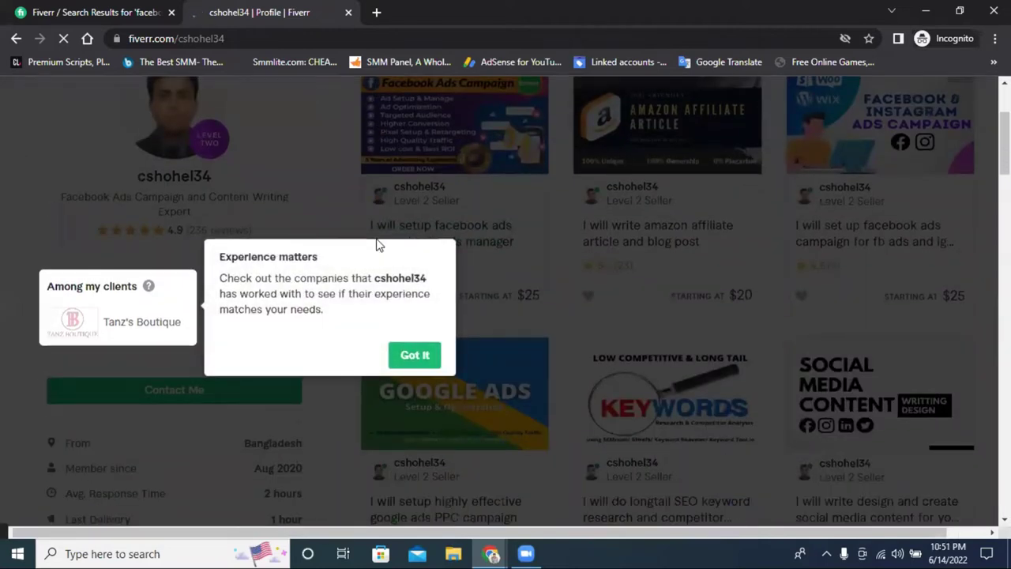
left_click(415, 354)
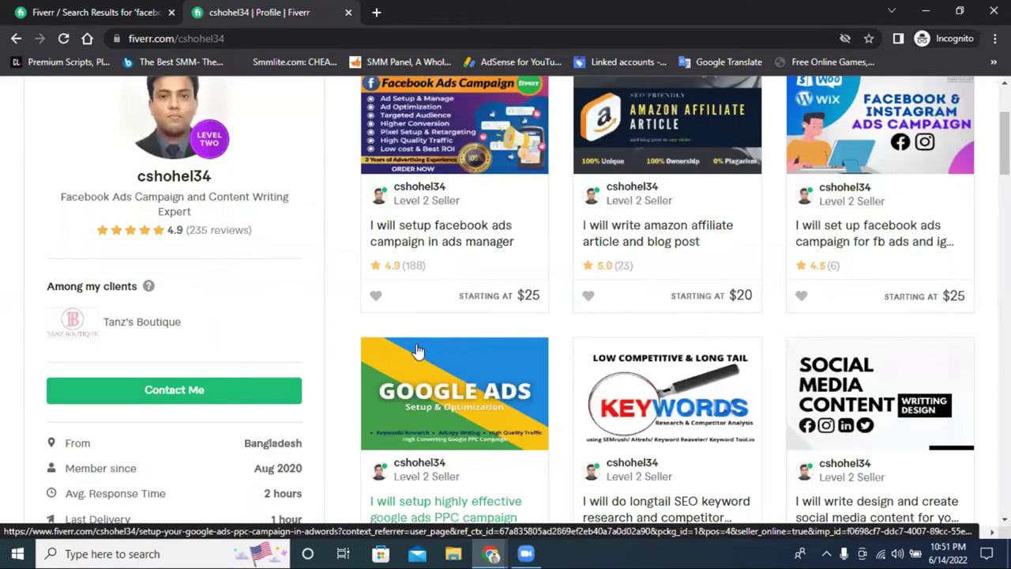
scroll(348, 250, "down", 1)
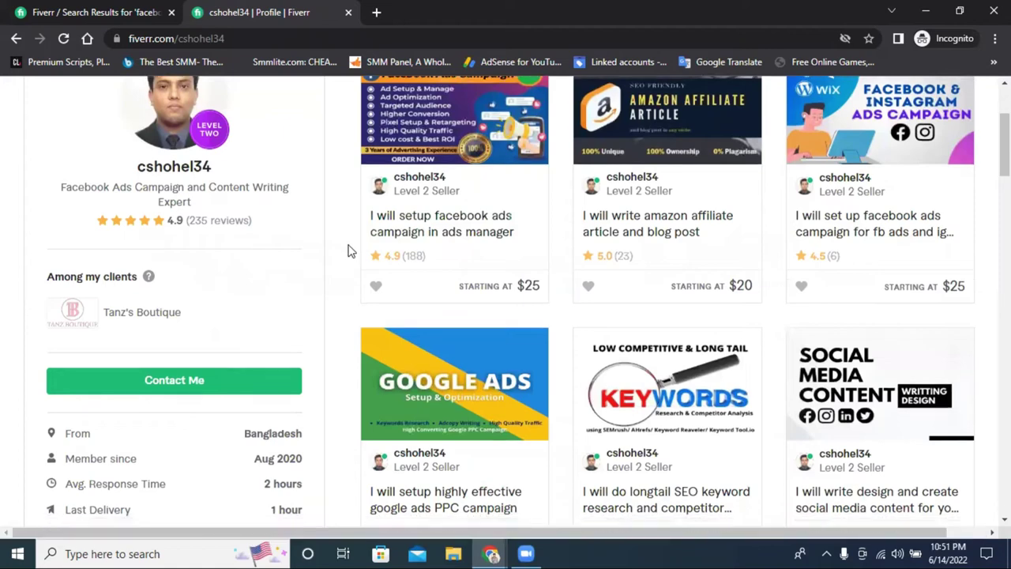
scroll(568, 232, "up", 3)
mouse_move(545, 289)
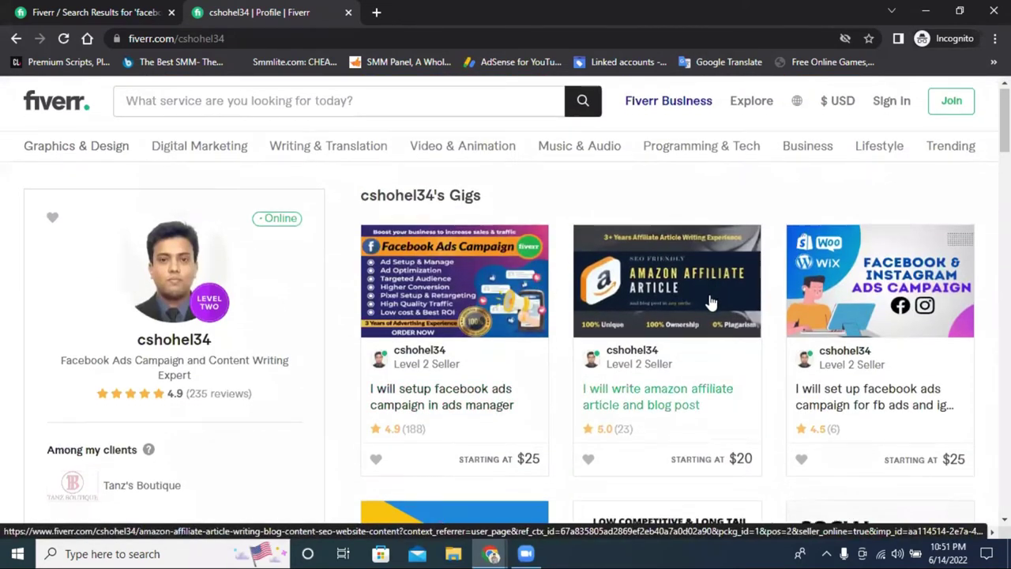
scroll(632, 299, "down", 3)
scroll(632, 299, "up", 2)
scroll(331, 237, "up", 1)
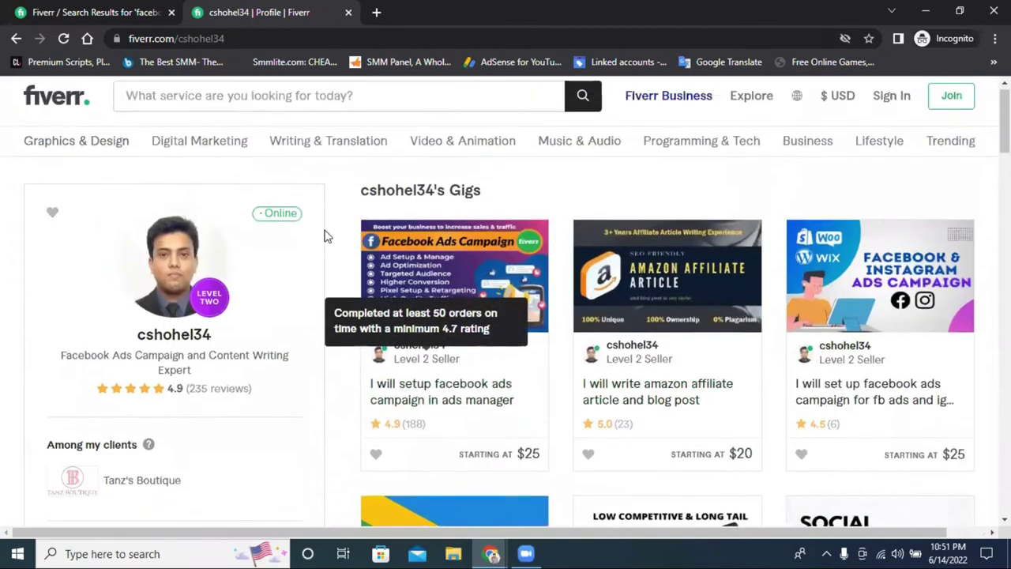
Return to the 'facebook ads campaign' results and highlight 'ads campaign' in the heading
left_click(225, 105)
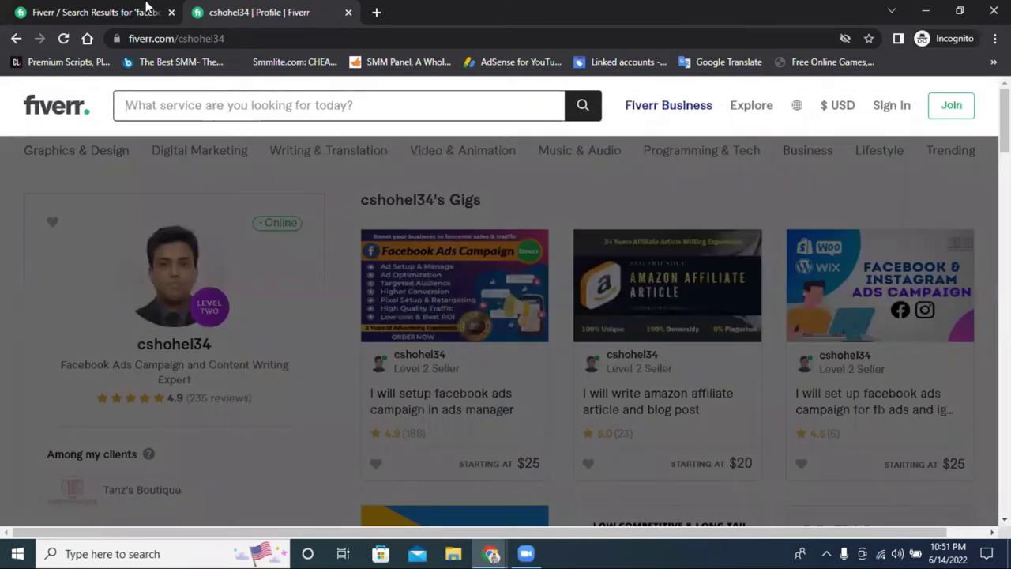
left_click(146, 10)
left_click_drag(282, 95, 436, 96)
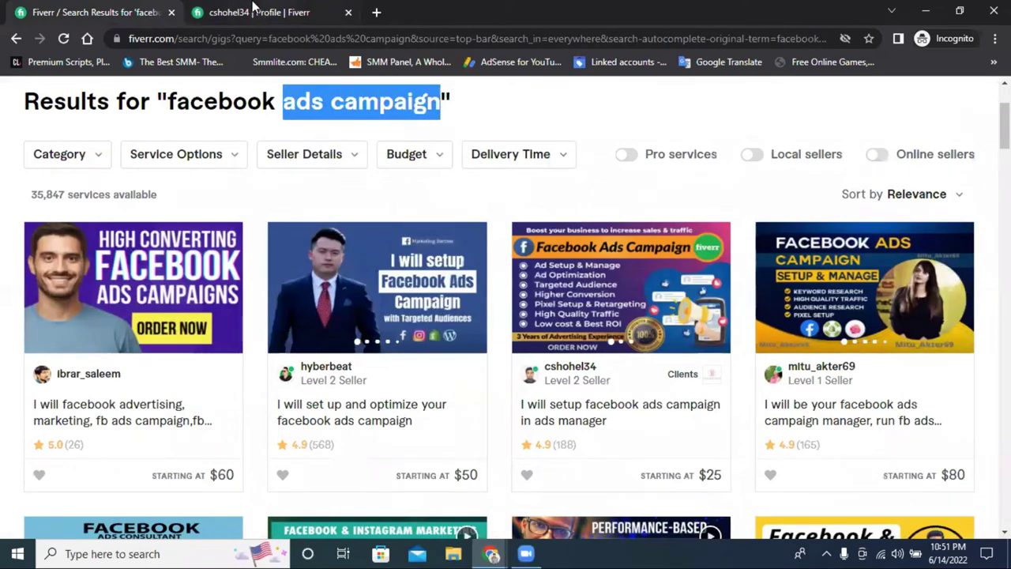
Search Fiverr for 'shopify ads campaign' from the seller's profile tab
left_click(255, 9)
left_click(228, 103)
type("shop")
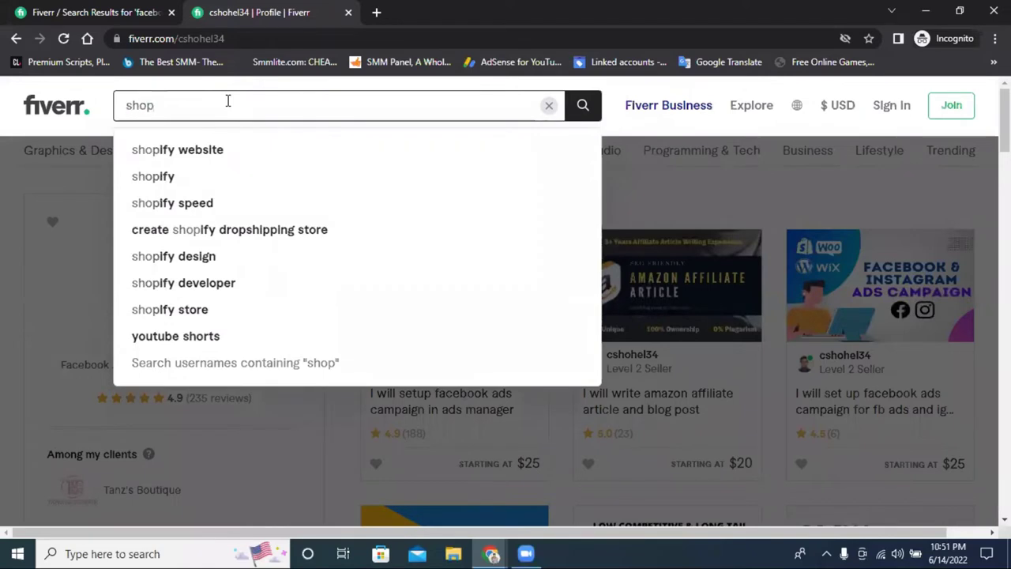
type("i")
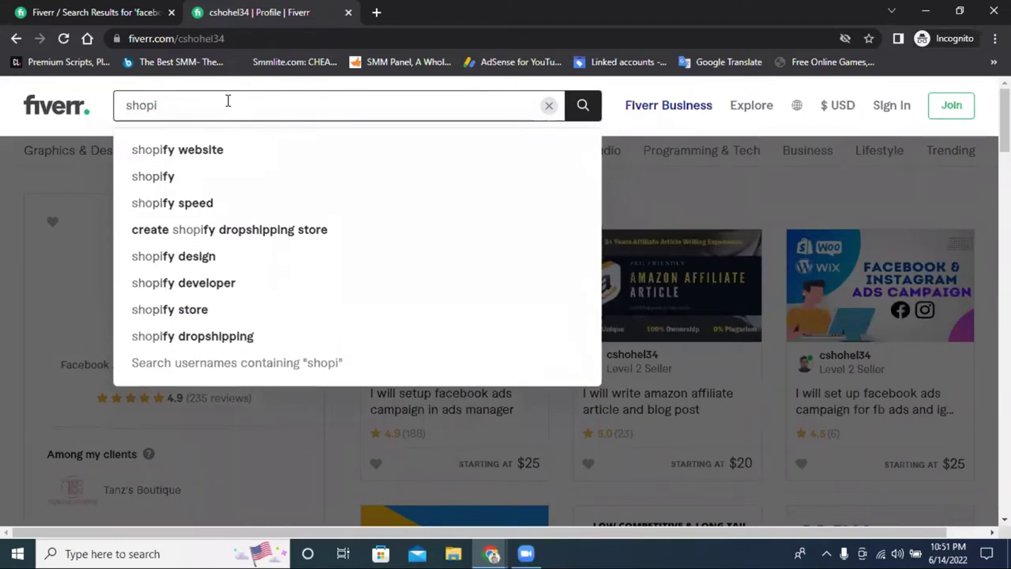
type("fy ads campaign")
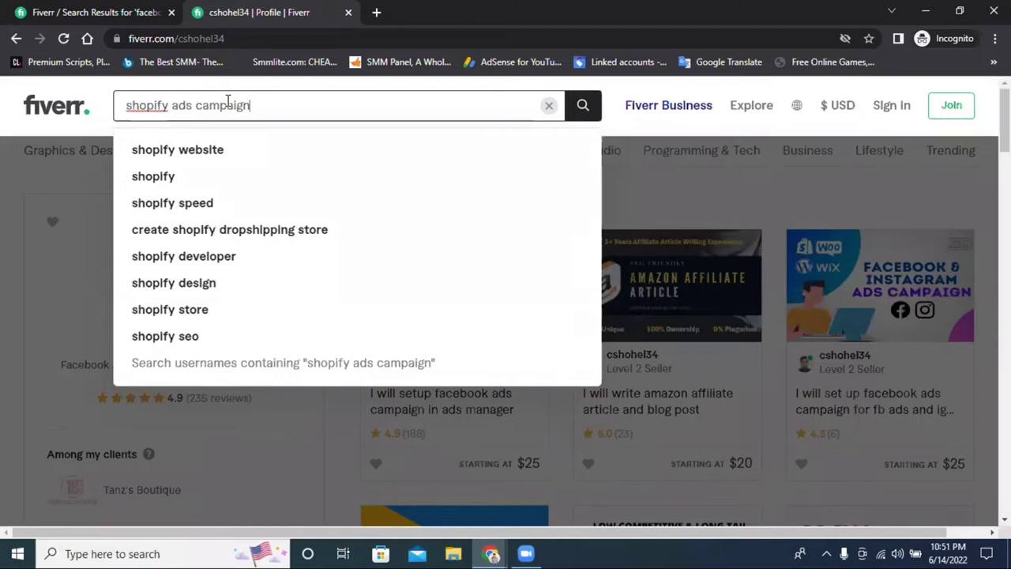
key("Return")
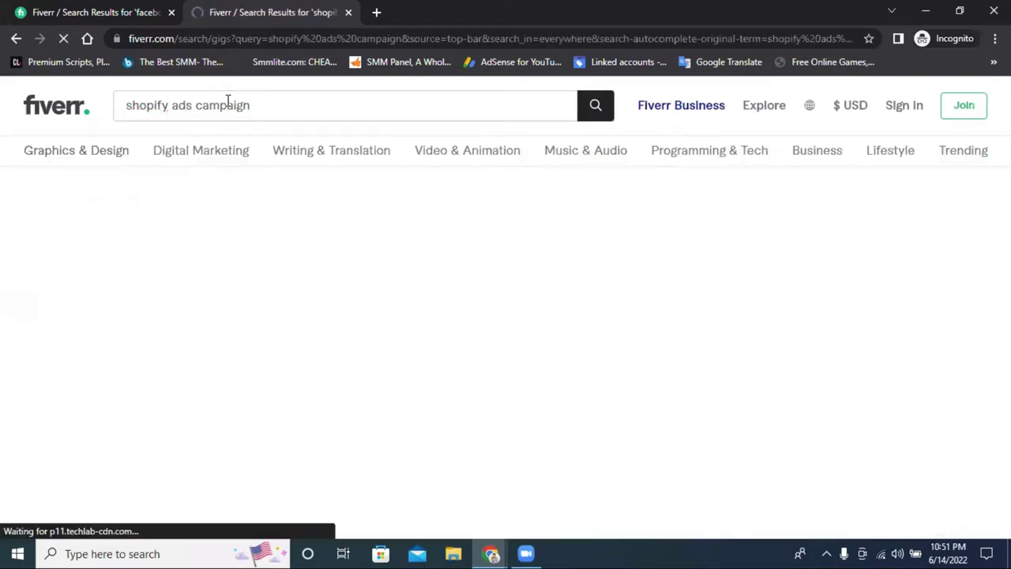
Turn on the Online sellers filter for the results
scroll(287, 332, "down", 1)
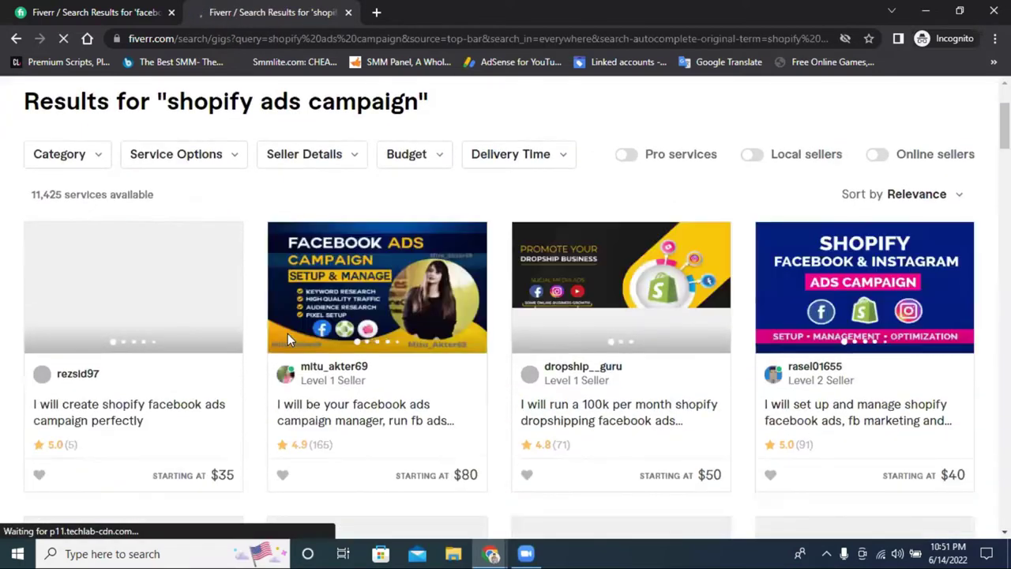
scroll(624, 421, "down", 1)
scroll(597, 368, "up", 2)
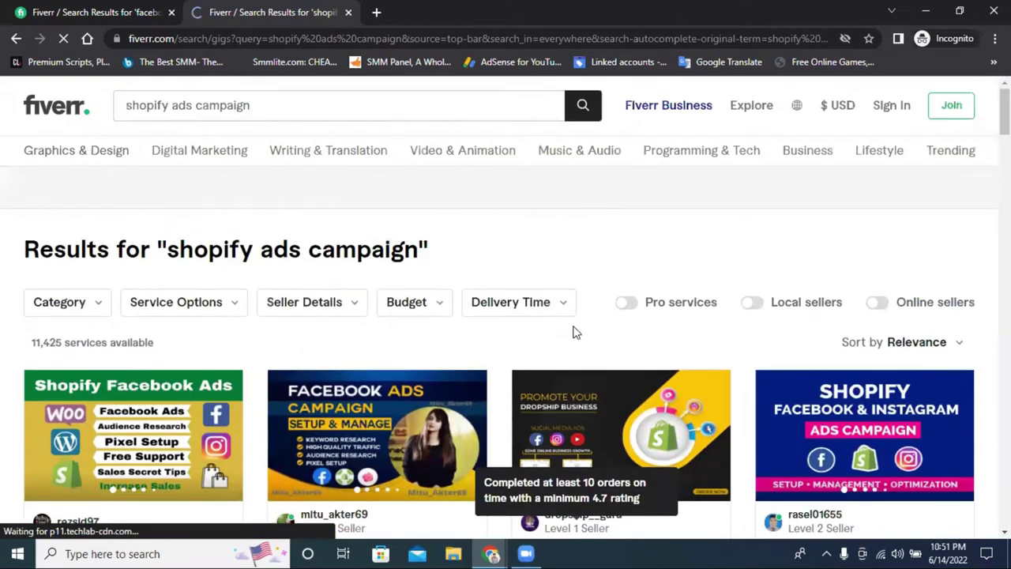
left_click(877, 302)
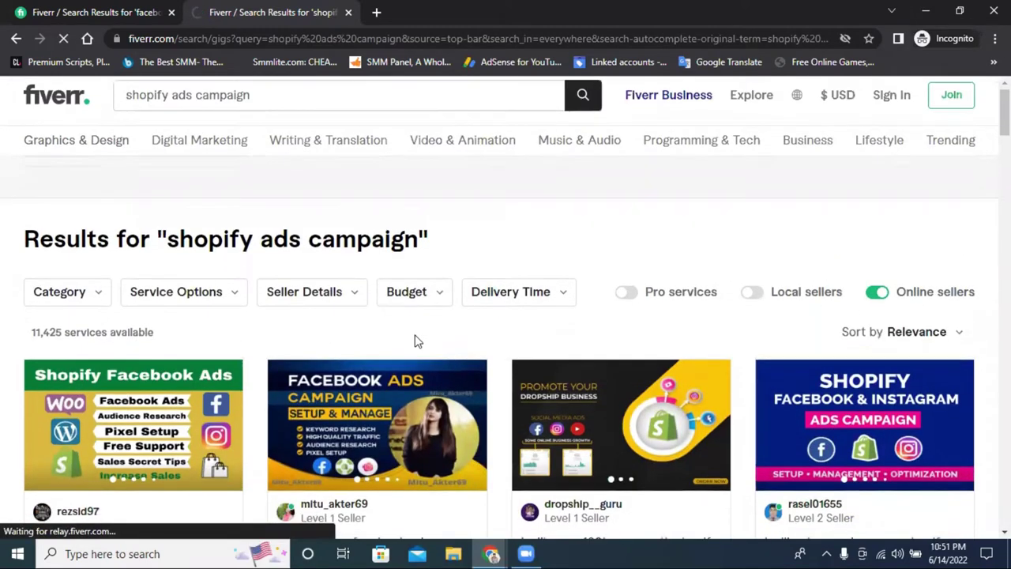
Scroll the filtered results and open the Shopify Facebook ads gig
scroll(548, 336, "down", 3)
scroll(527, 336, "up", 2)
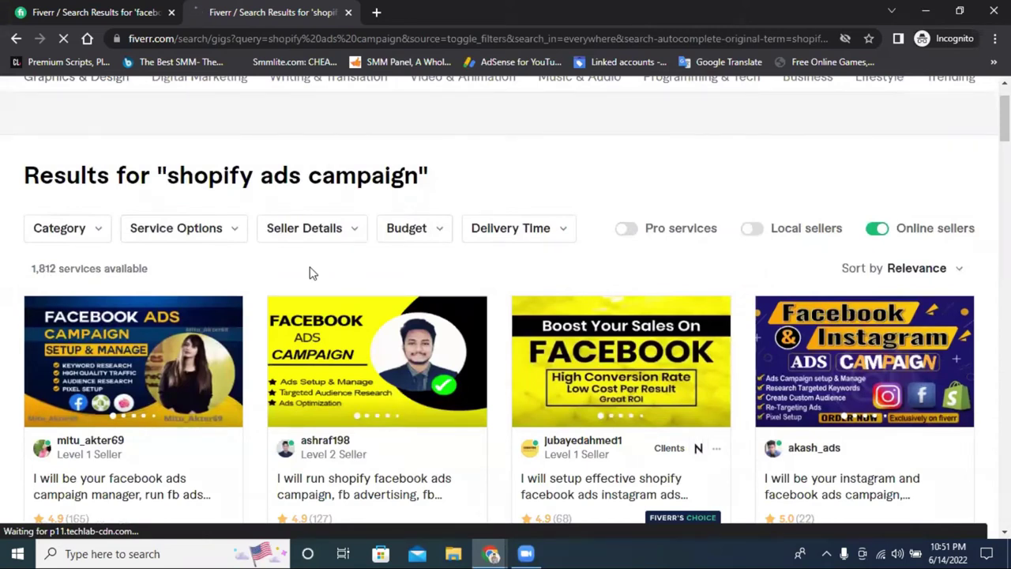
scroll(318, 274, "down", 2)
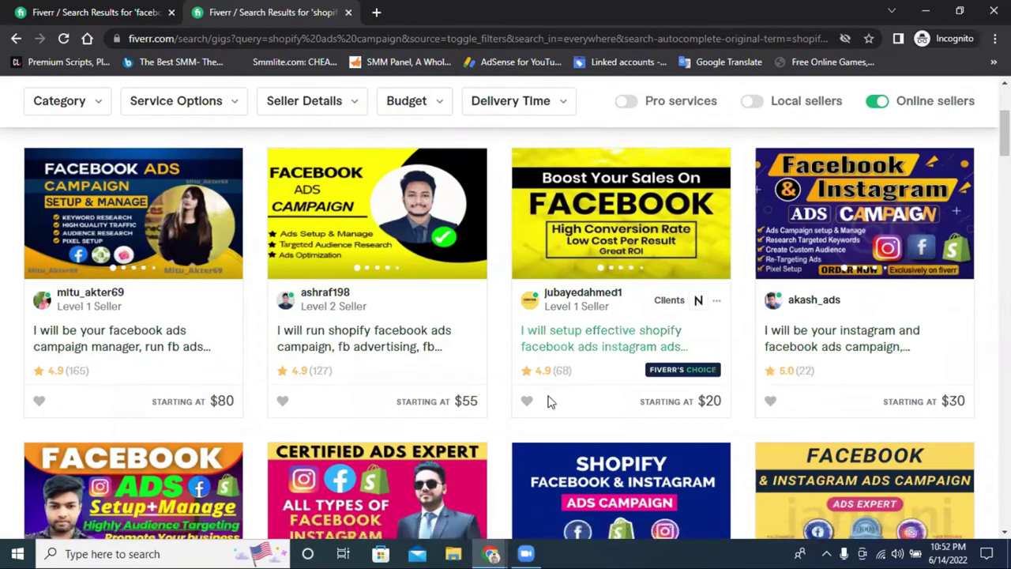
scroll(548, 401, "up", 3)
scroll(548, 401, "down", 3)
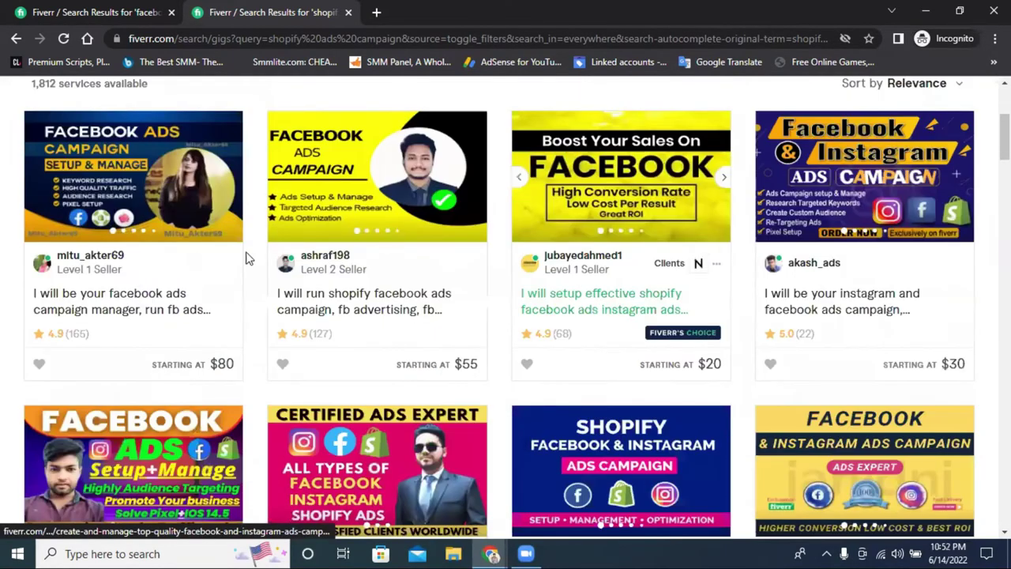
scroll(471, 267, "down", 1)
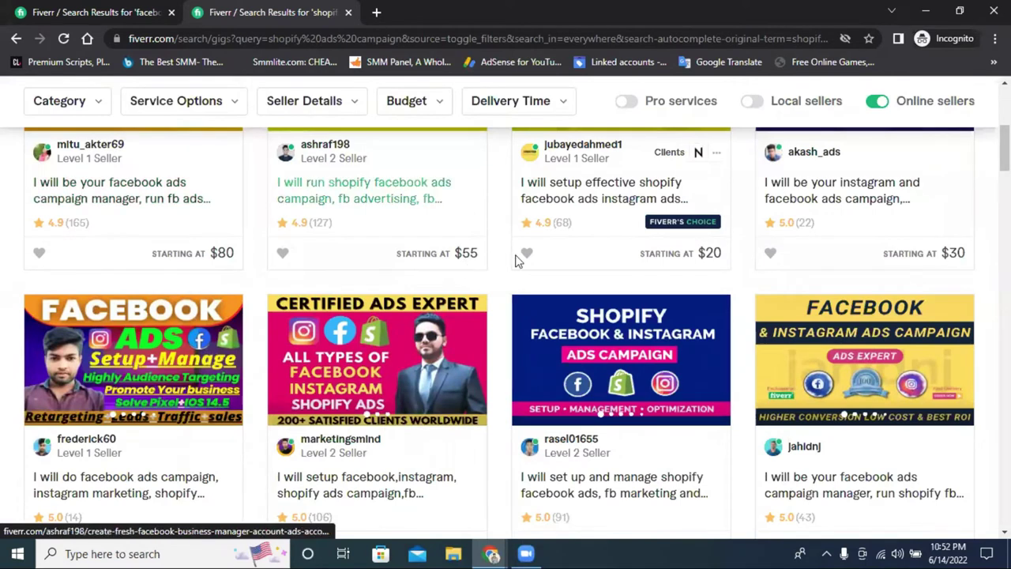
scroll(900, 271, "down", 1)
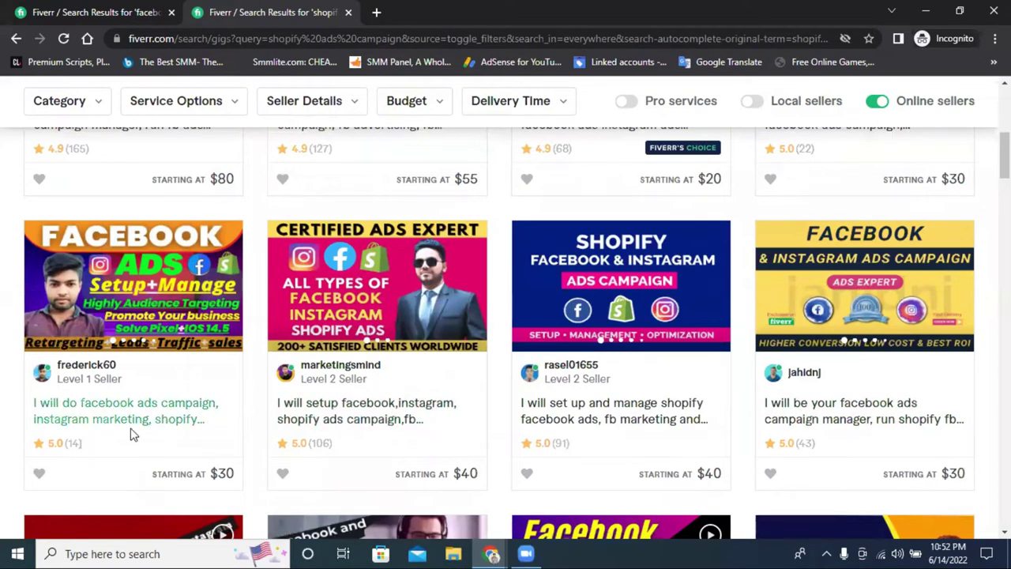
scroll(346, 430, "up", 4)
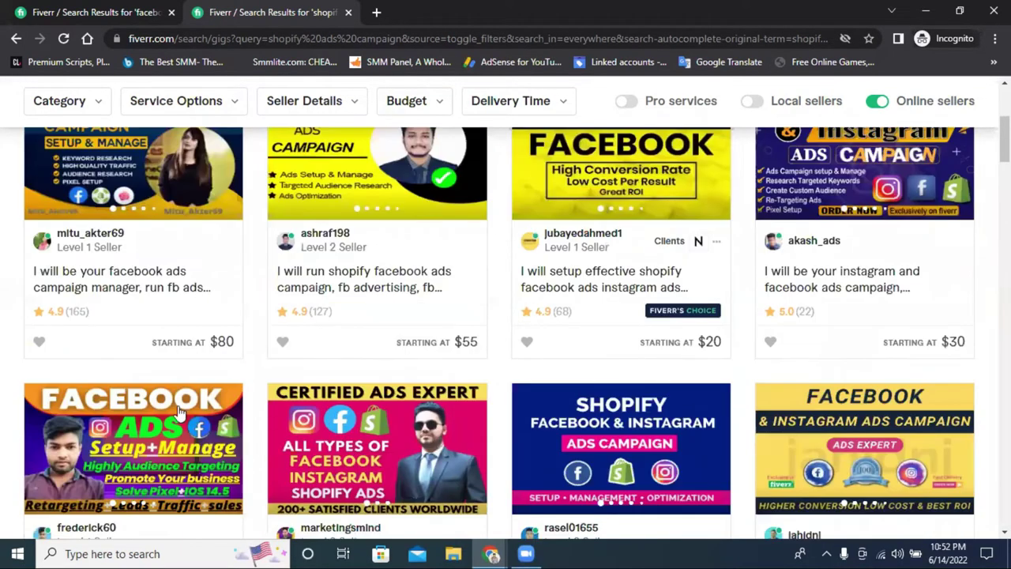
scroll(384, 428, "up", 2)
scroll(473, 426, "down", 2)
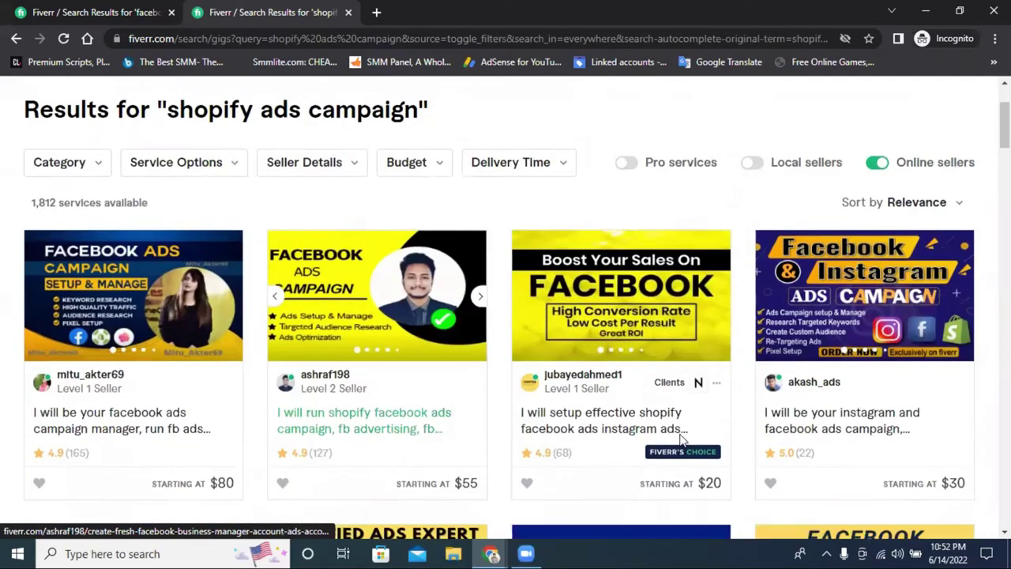
left_click(570, 422)
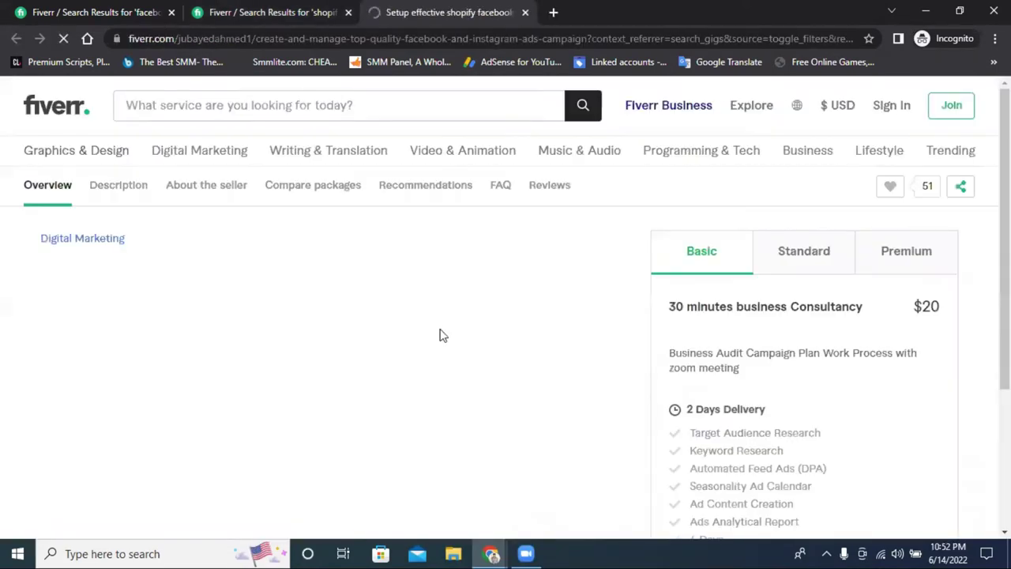
Compare the gig's $20 Basic and $250 Standard packages
left_click(796, 259)
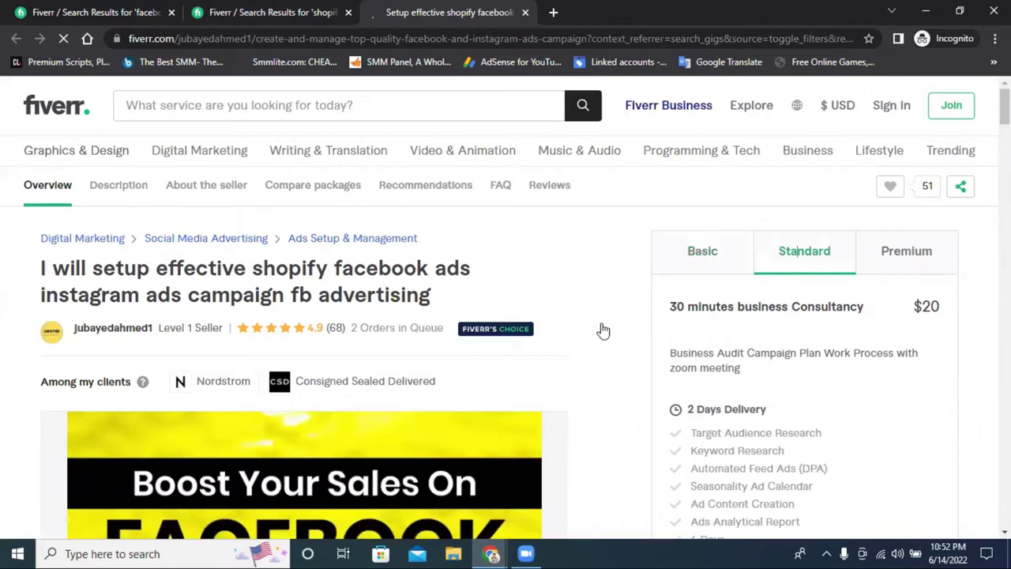
scroll(837, 261, "down", 1)
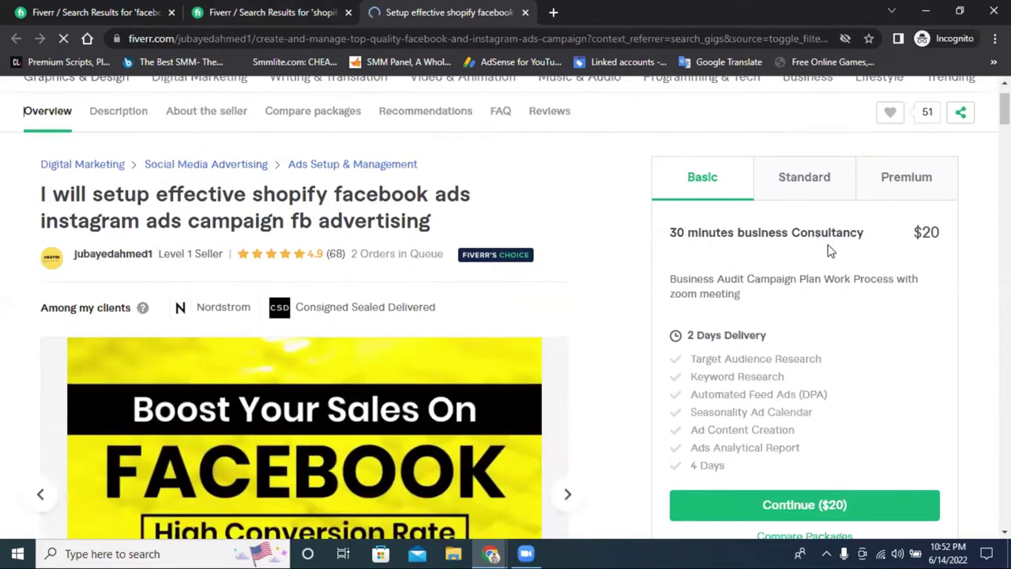
left_click(803, 179)
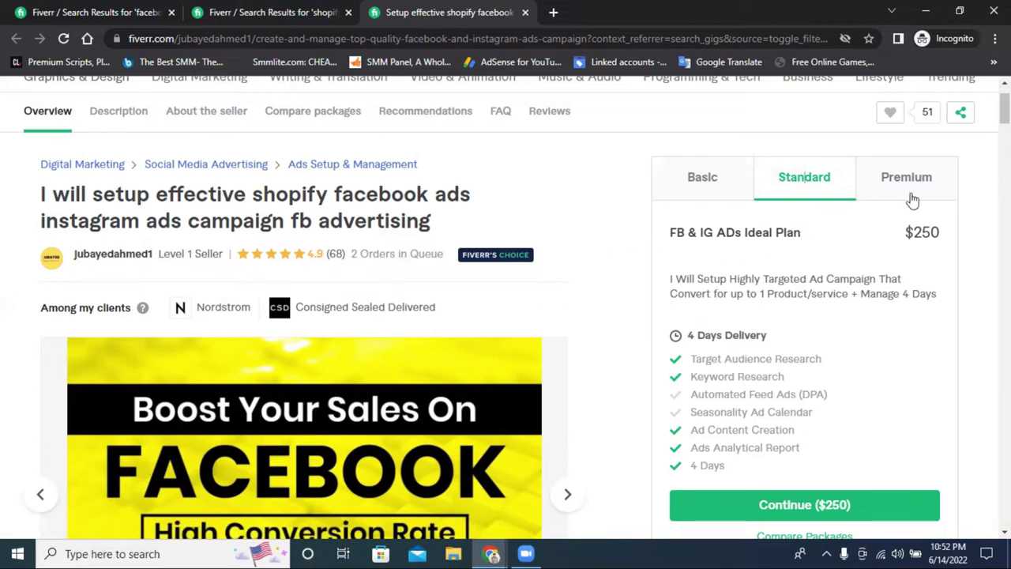
left_click(700, 180)
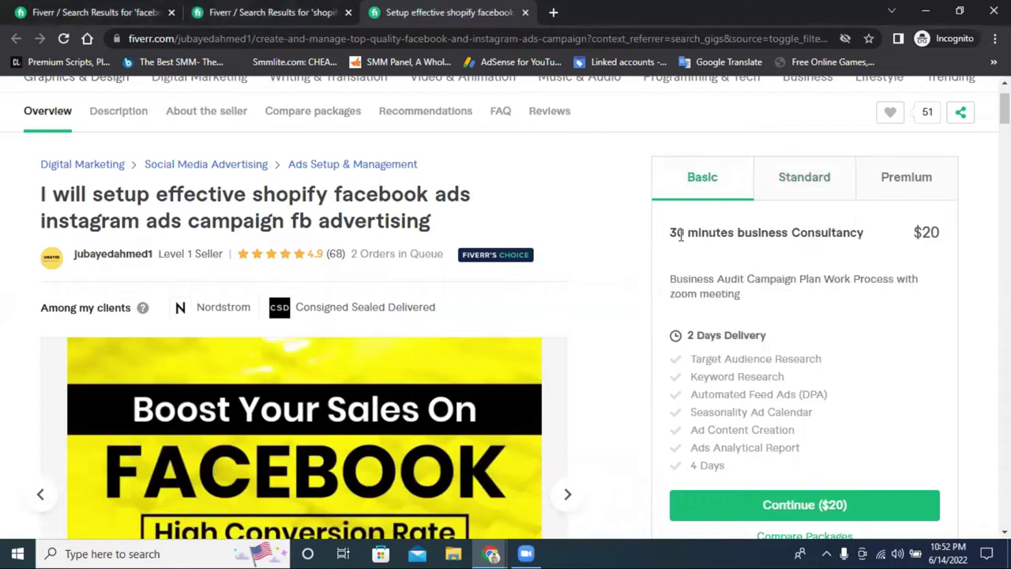
left_click(804, 176)
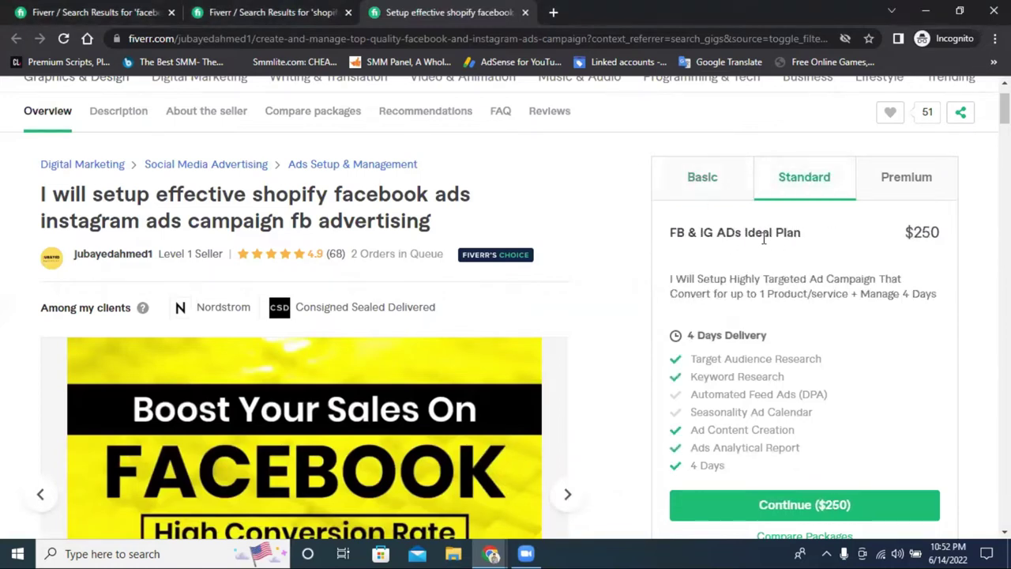
left_click_drag(908, 232, 947, 237)
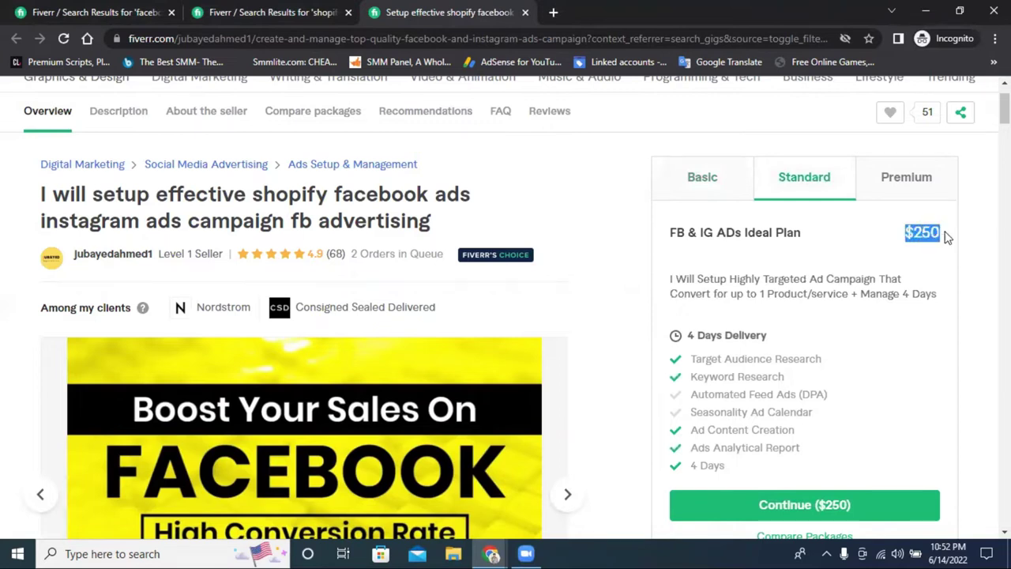
left_click_drag(758, 330, 713, 330)
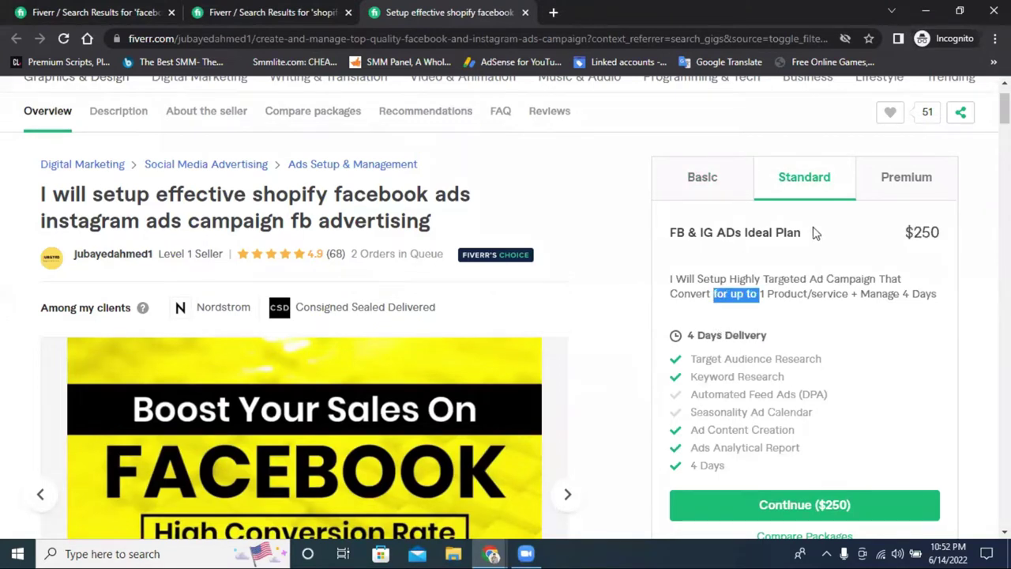
left_click_drag(902, 232, 947, 237)
Check the $350 Premium package, then open the $55 Shopify Facebook ads gig from the results
left_click(721, 186)
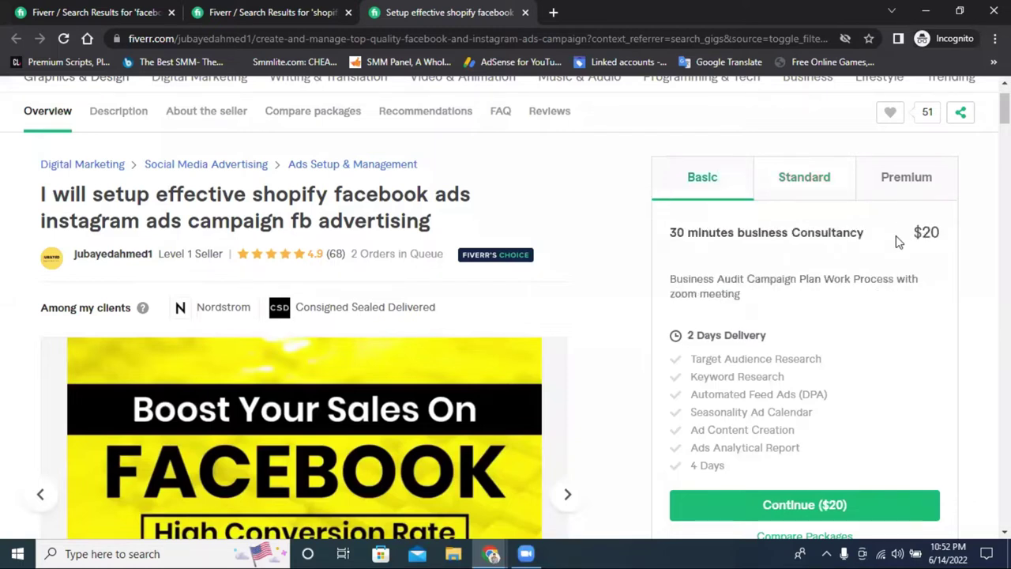
left_click(845, 187)
double_click(930, 234)
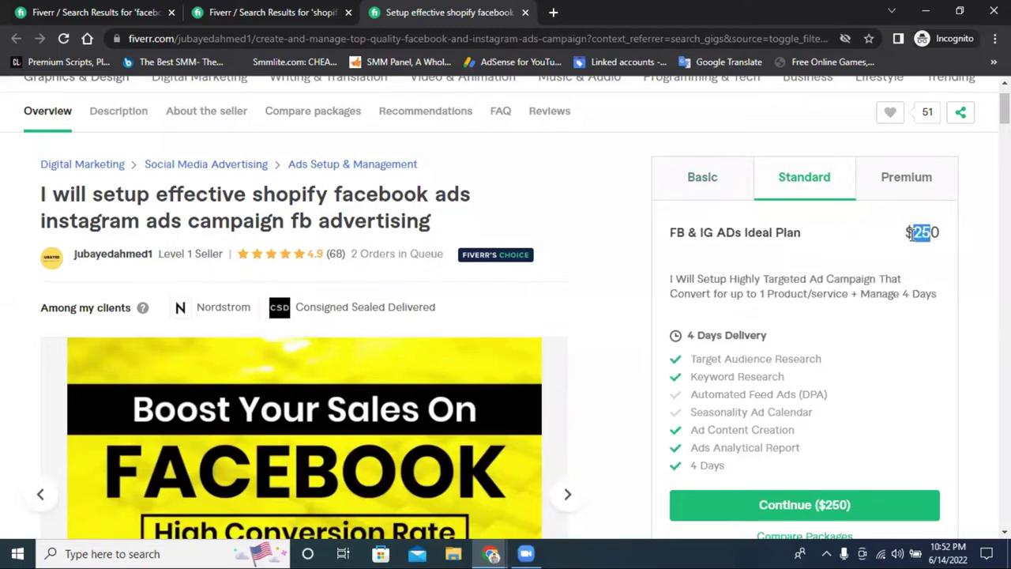
left_click(906, 181)
left_click_drag(908, 232, 947, 240)
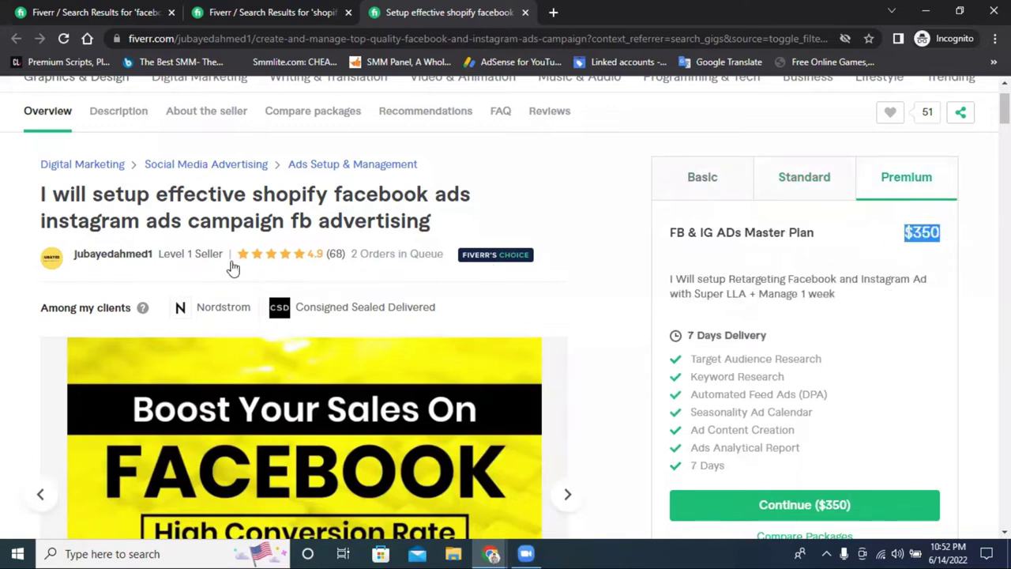
scroll(252, 271, "down", 15)
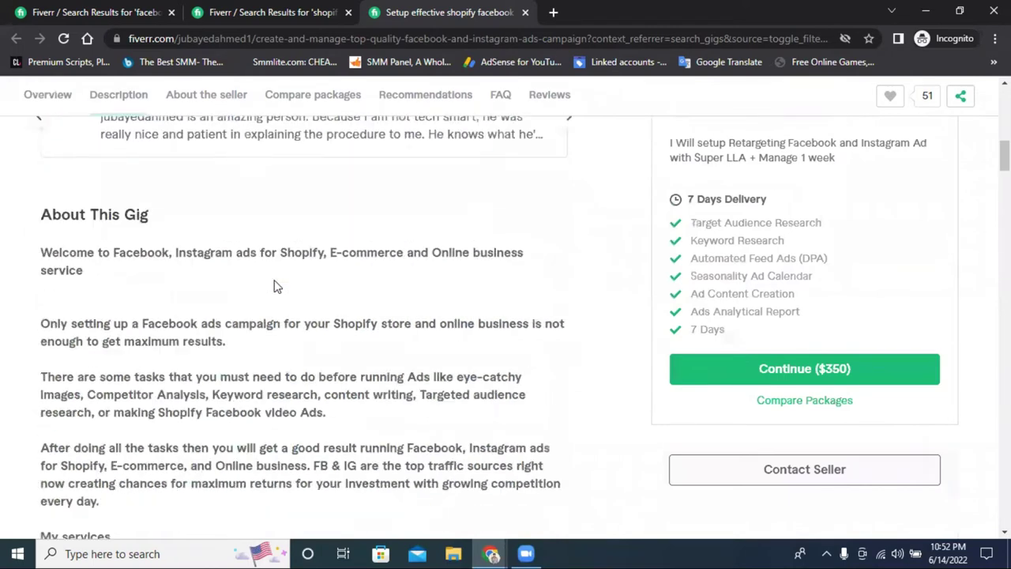
scroll(273, 133, "down", 2)
left_click(234, 12)
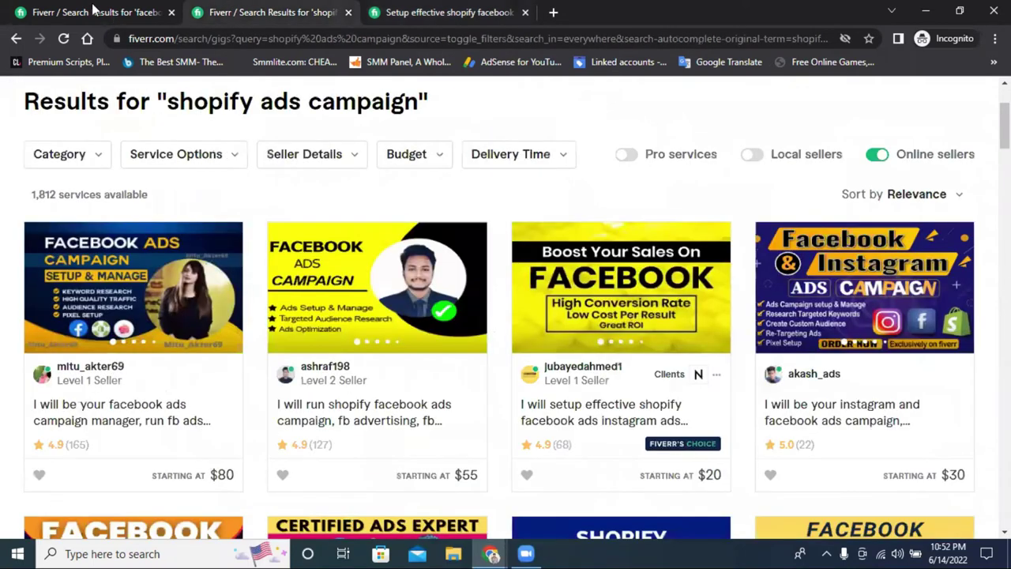
left_click(336, 419)
Close the $20 gig tab and check the $55 gig seller's member-since date and reviews
left_click(652, 11)
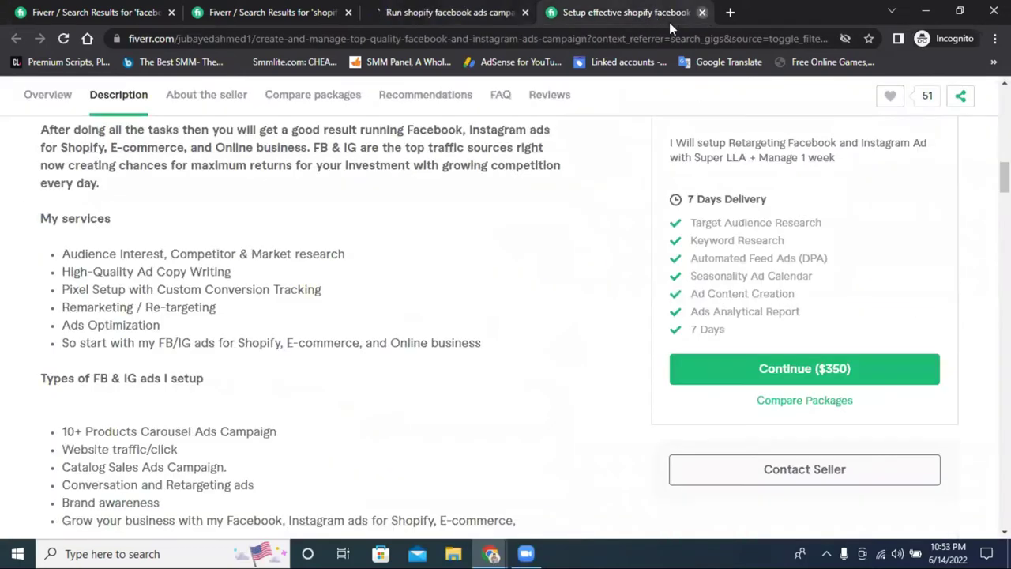
left_click(702, 12)
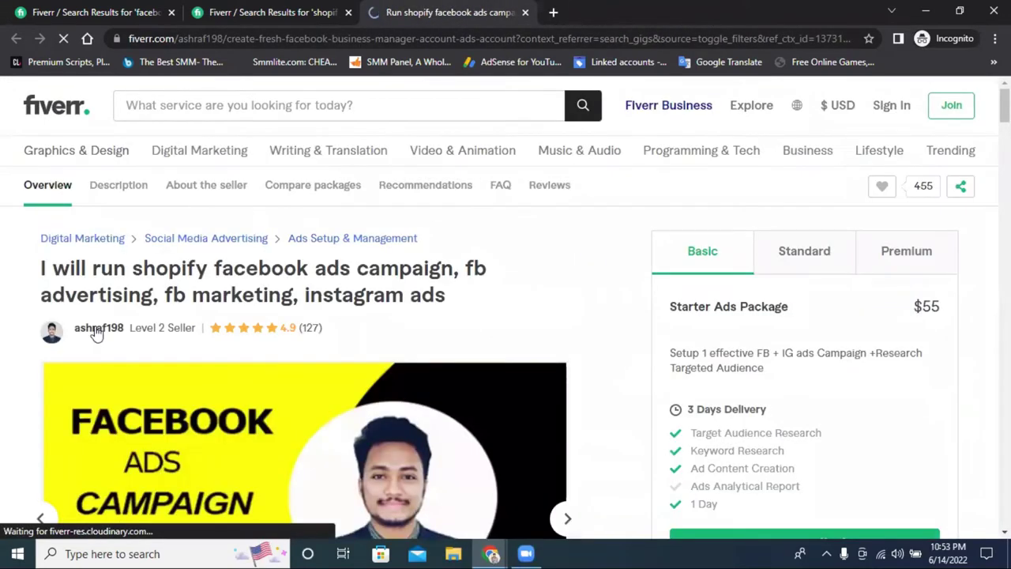
left_click(96, 332)
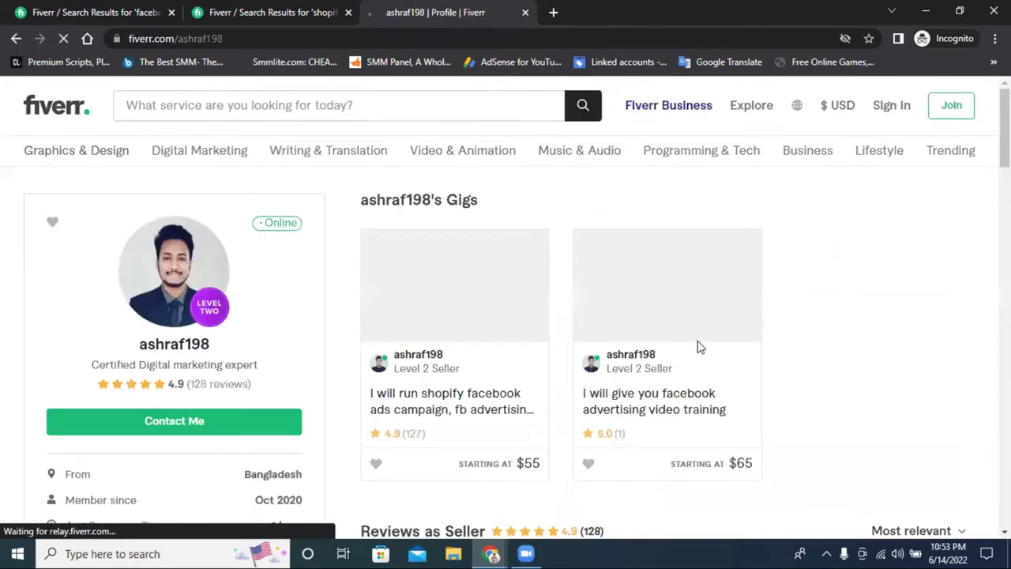
scroll(632, 356, "down", 1)
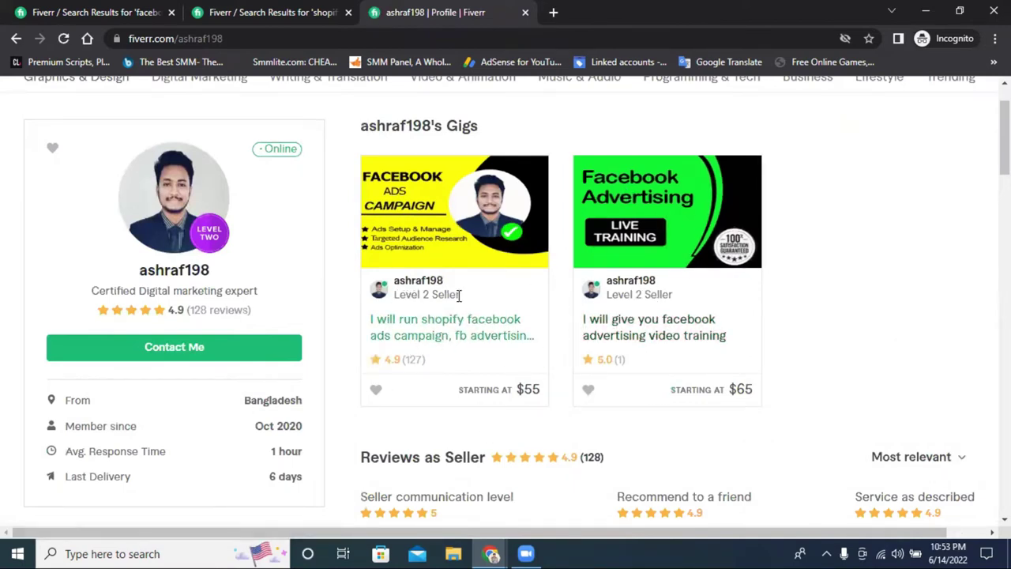
left_click_drag(291, 432, 247, 437)
left_click(252, 421)
scroll(521, 363, "down", 5)
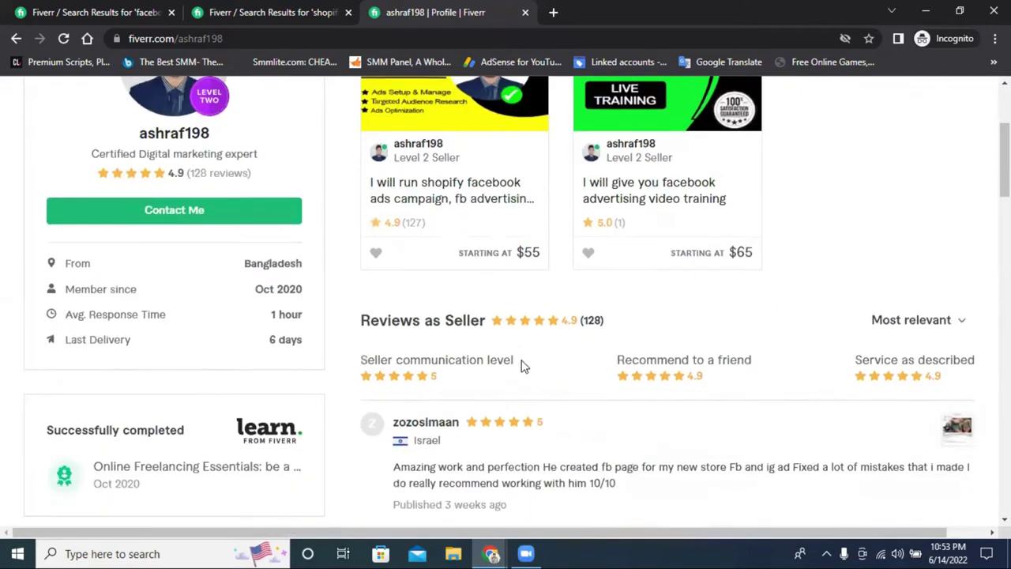
Return to the 'shopify ads campaign' results and open the $40 Facebook, Instagram, Shopify ads gig
left_click(238, 13)
scroll(203, 226, "down", 3)
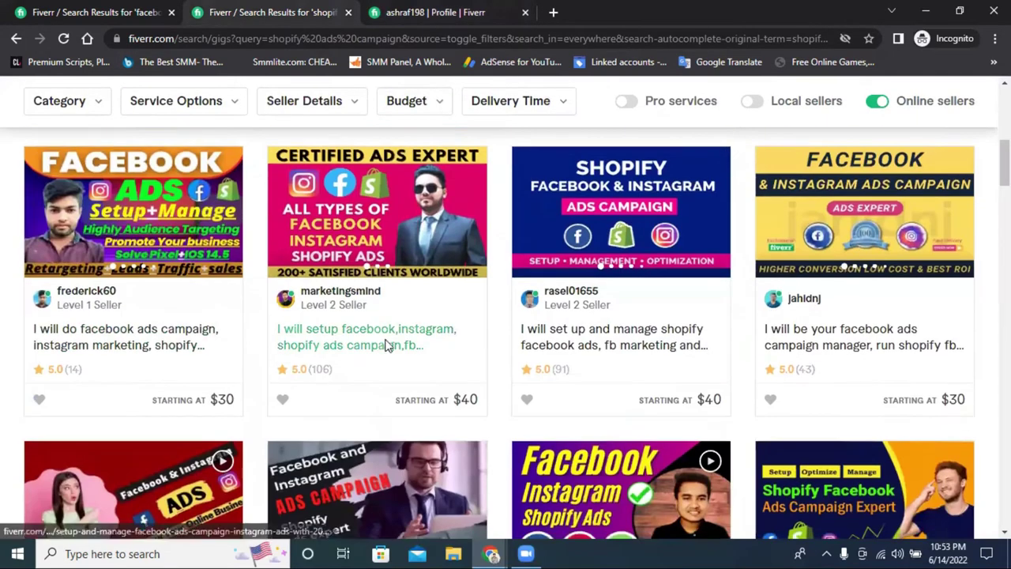
left_click(388, 345)
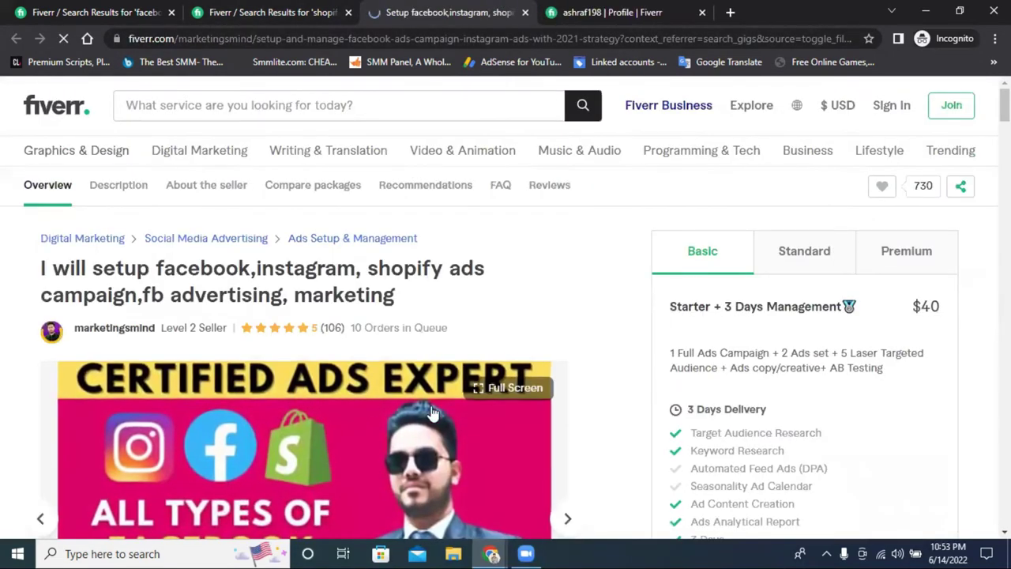
Check the $40 gig seller's member-since date, Feb 2021, and open their profile
left_click(114, 332)
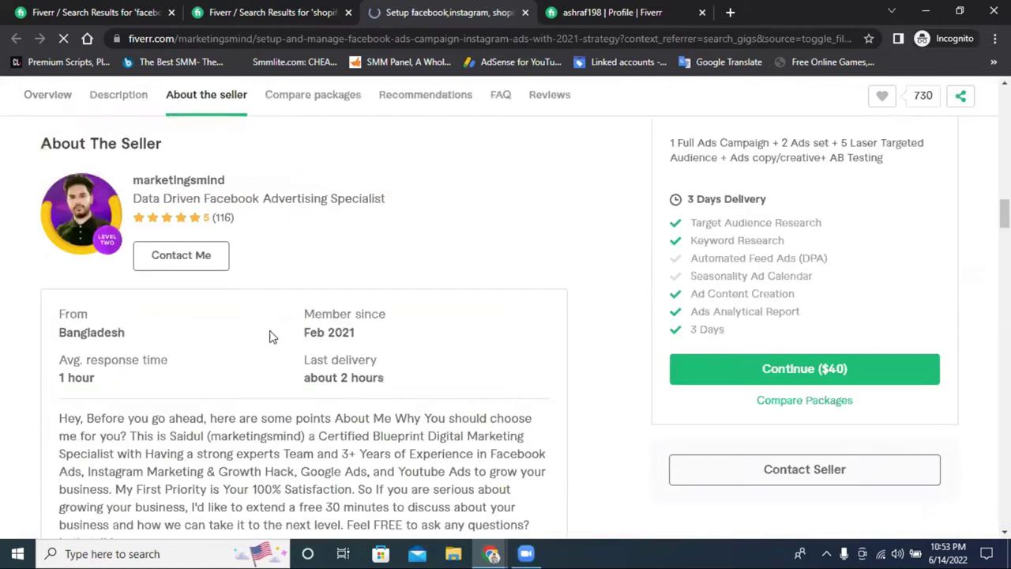
left_click_drag(364, 340, 340, 337)
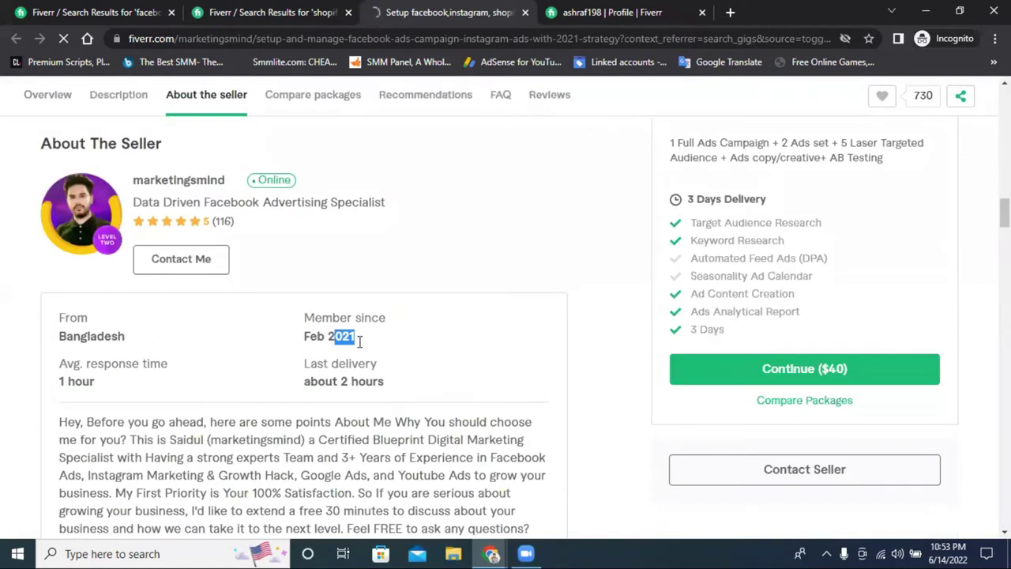
left_click(359, 340)
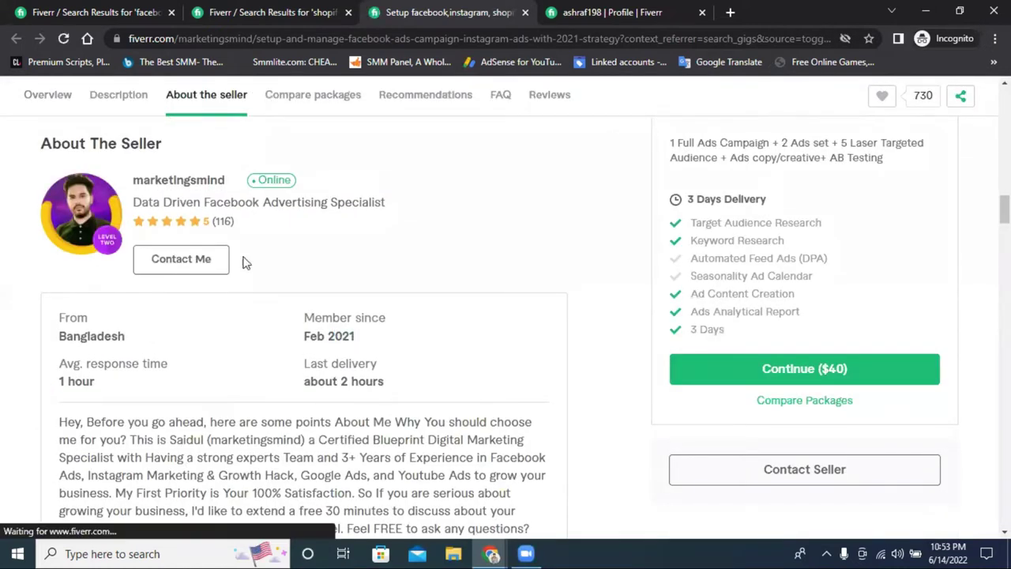
left_click(173, 186)
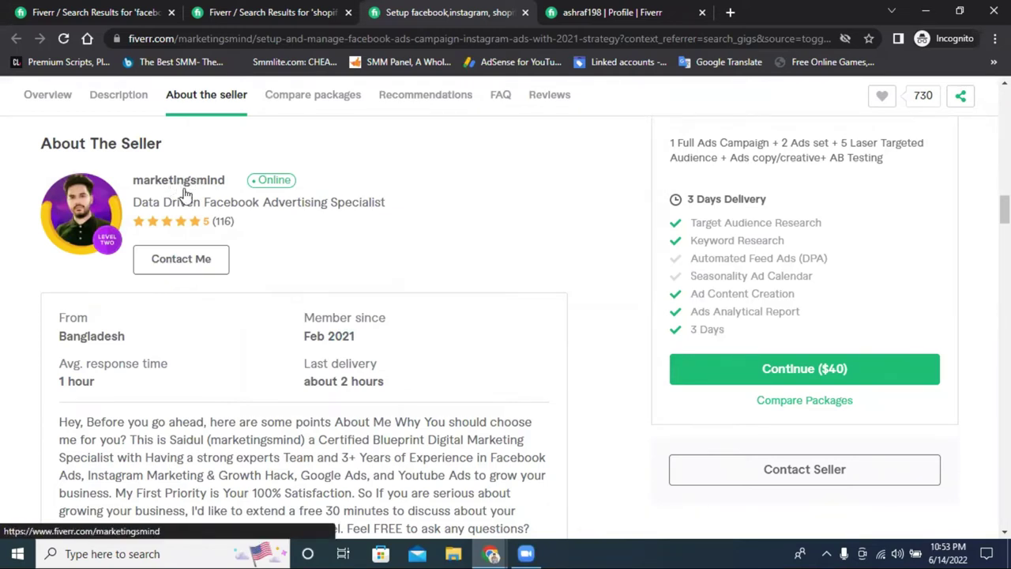
left_click(197, 181)
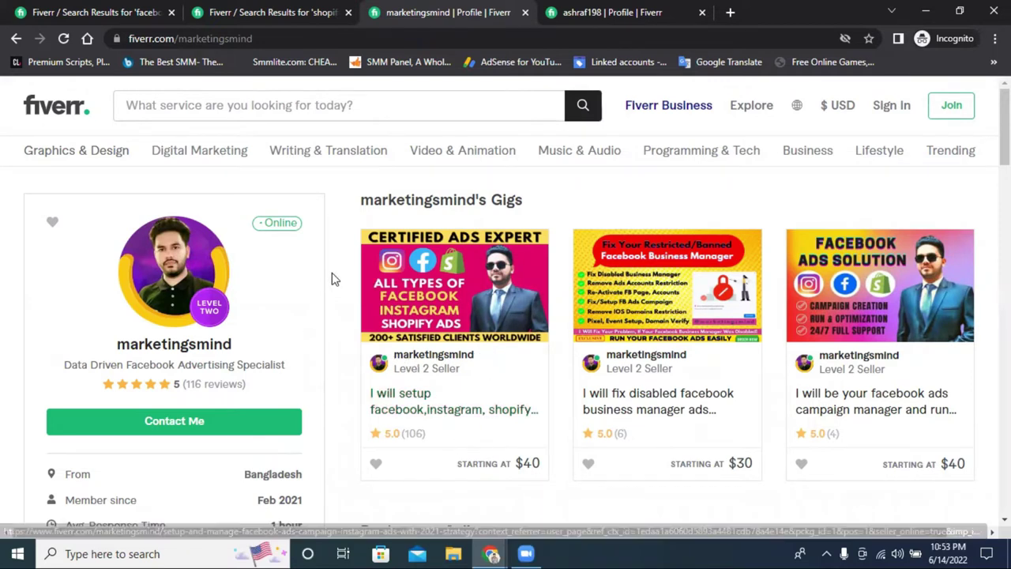
Browse the Shopify ads campaign results and the $40 gig seller's profile, then close the profile
left_click(300, 10)
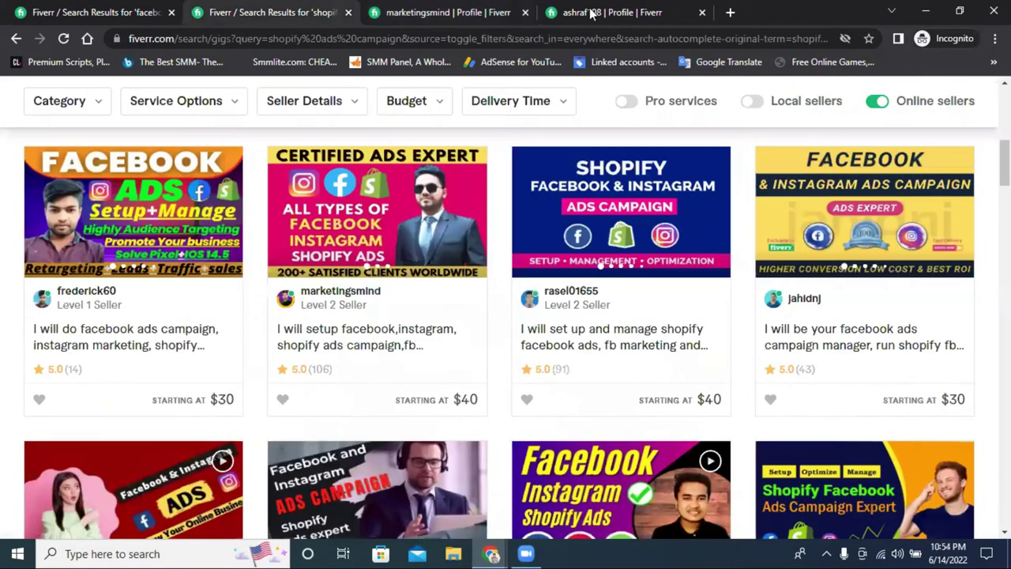
left_click(677, 8)
left_click(701, 12)
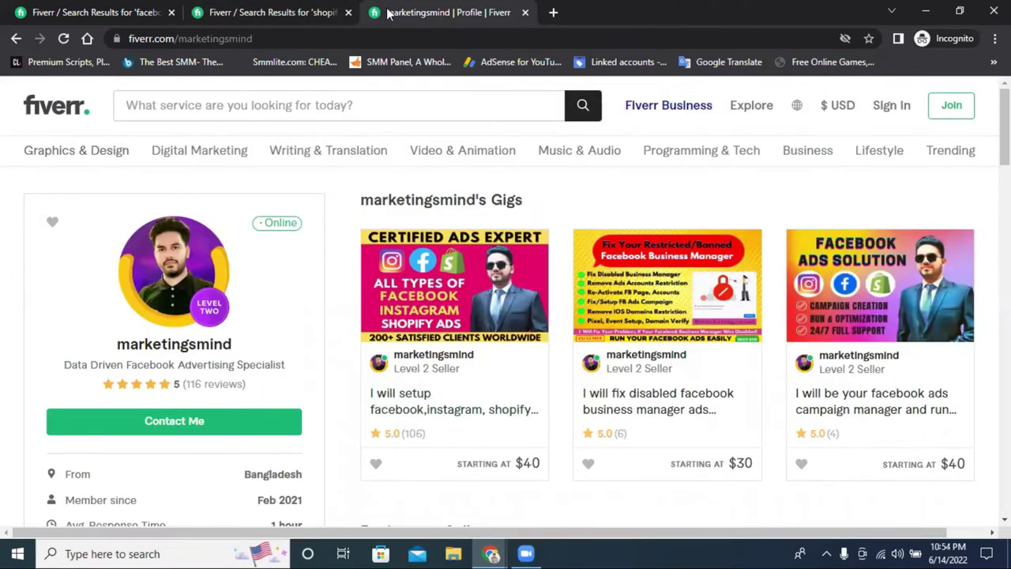
left_click(310, 9)
left_click(404, 16)
left_click(289, 14)
left_click(410, 14)
left_click(292, 12)
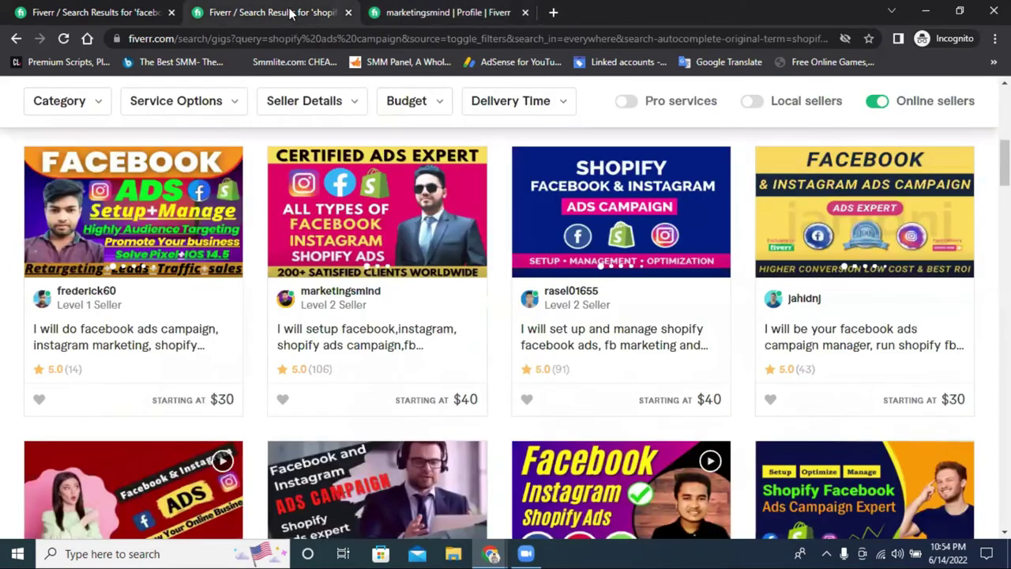
left_click(447, 20)
left_click(525, 11)
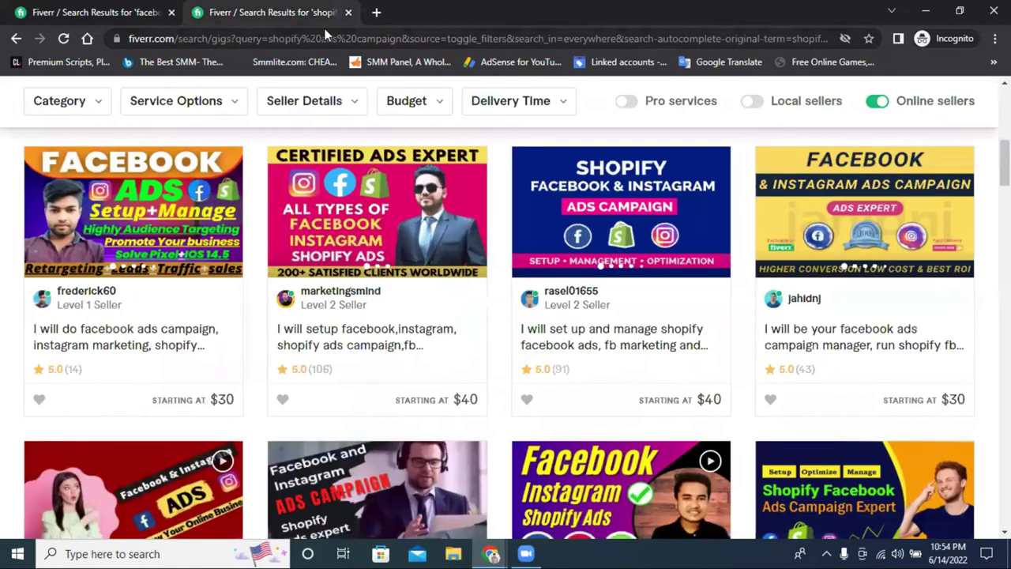
Open a blank tab, scroll through the Fiverr search results, then close the blank tab
left_click(376, 12)
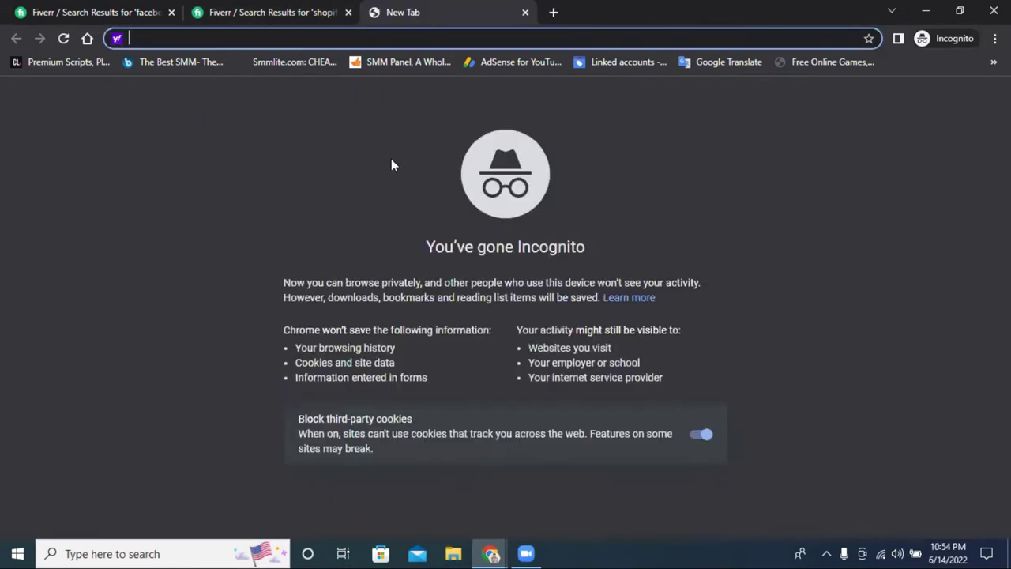
left_click(259, 13)
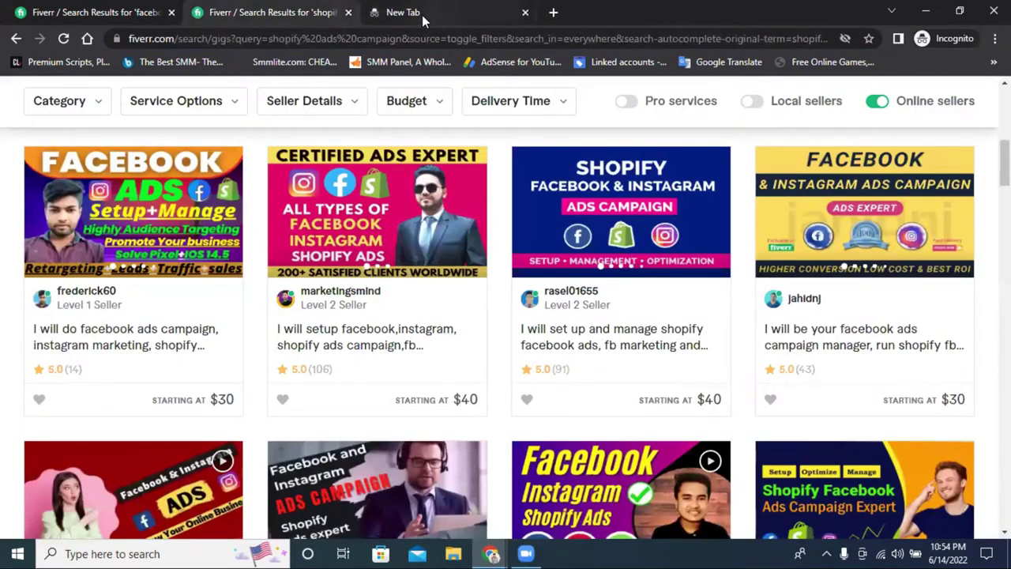
left_click(422, 15)
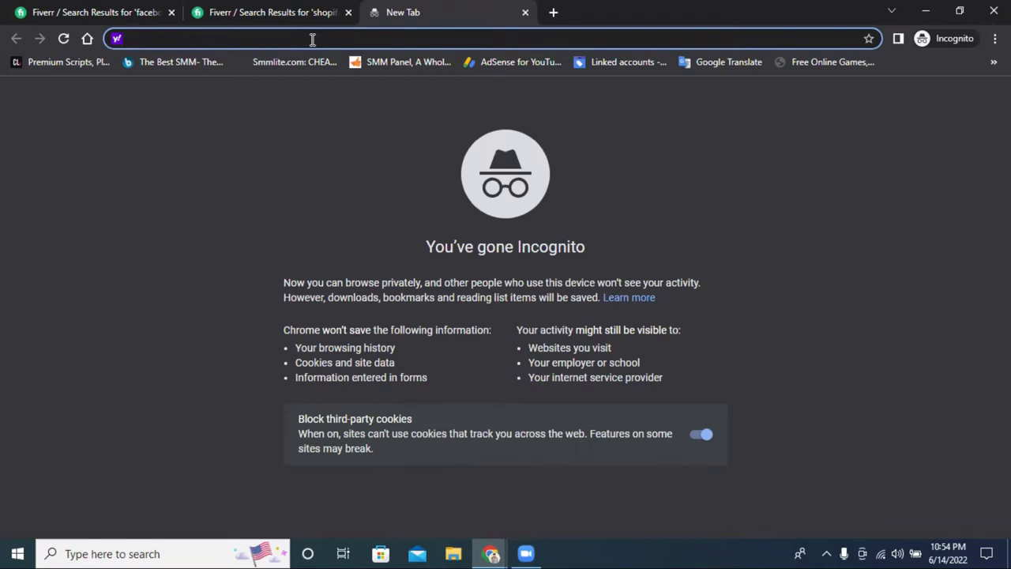
left_click(265, 8)
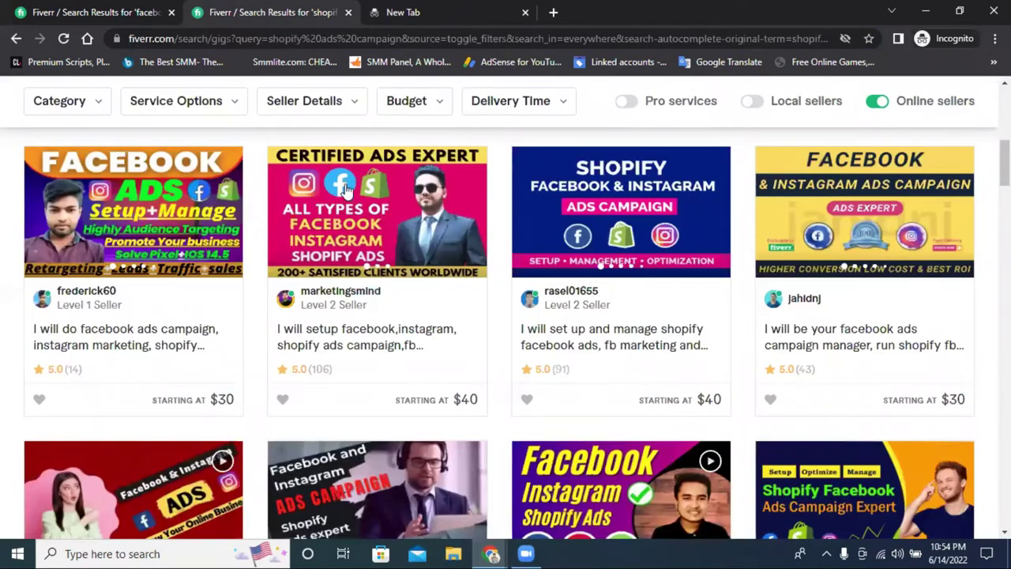
scroll(569, 263, "up", 3)
scroll(567, 263, "up", 1)
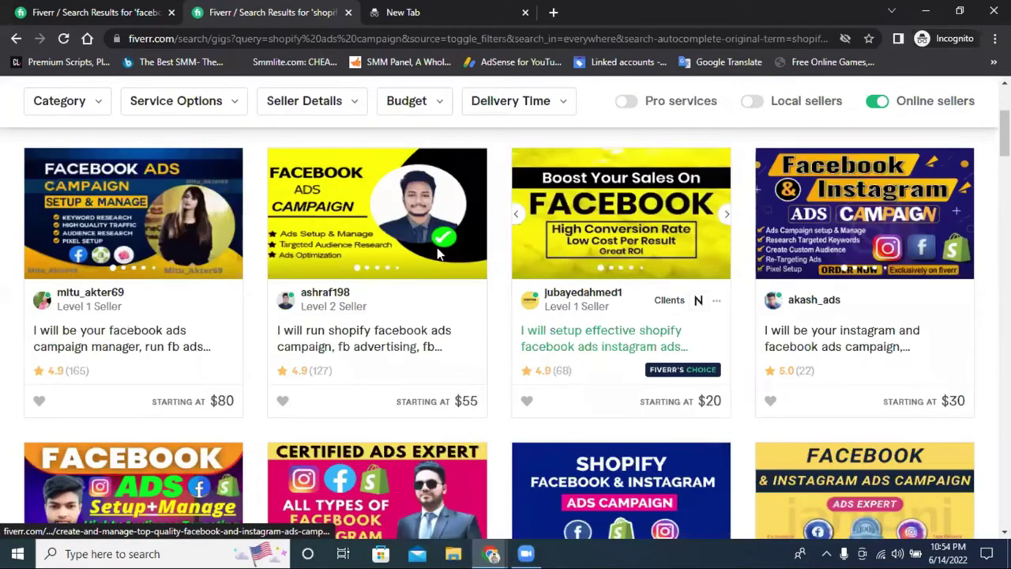
scroll(418, 339, "up", 3)
scroll(479, 324, "down", 5)
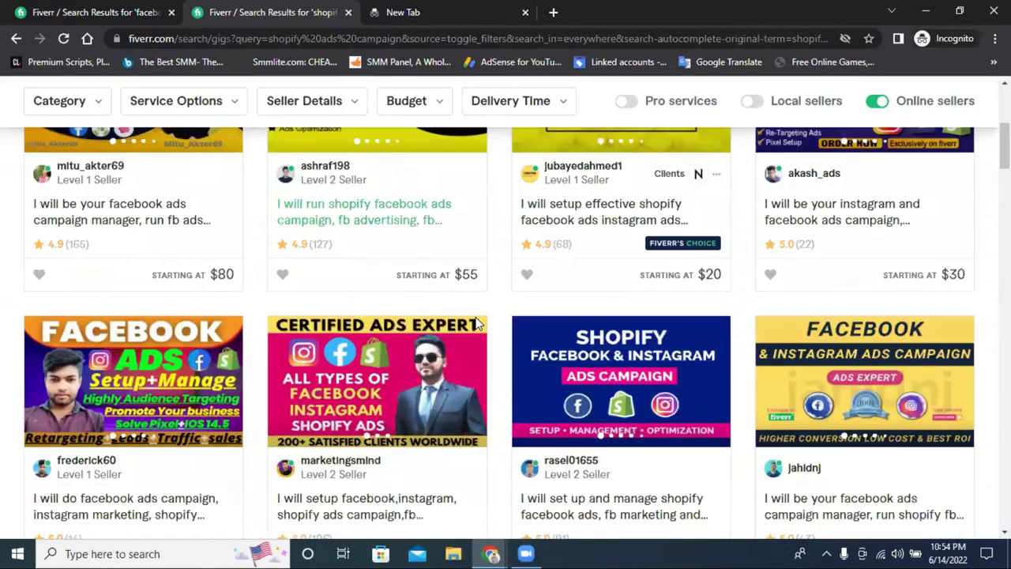
scroll(496, 164, "down", 5)
left_click(404, 10)
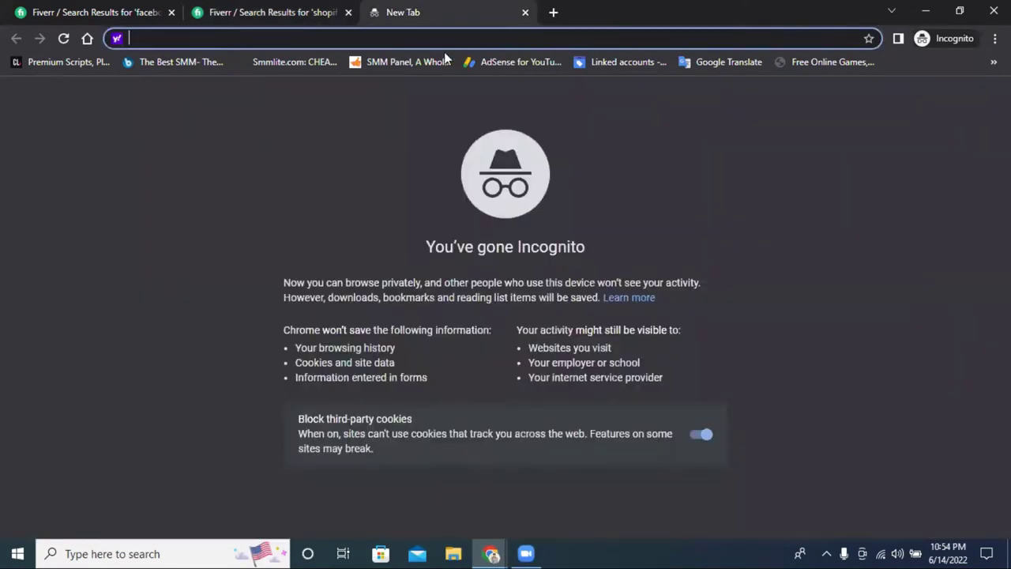
left_click(525, 12)
scroll(502, 218, "up", 3)
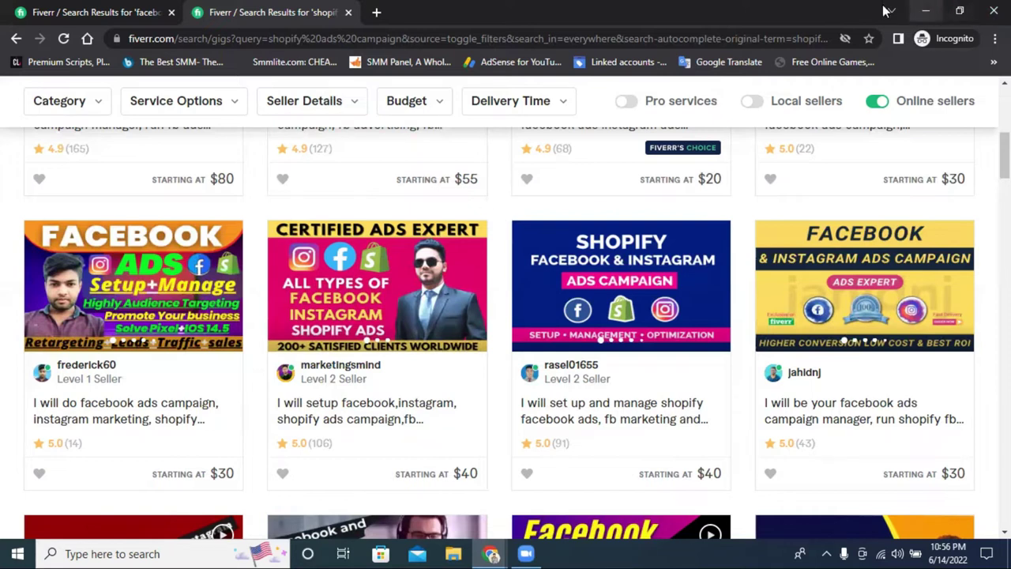
Return to the 'facebook ads campaign' results tab and scroll its $25–$80 gigs
scroll(639, 354, "down", 4)
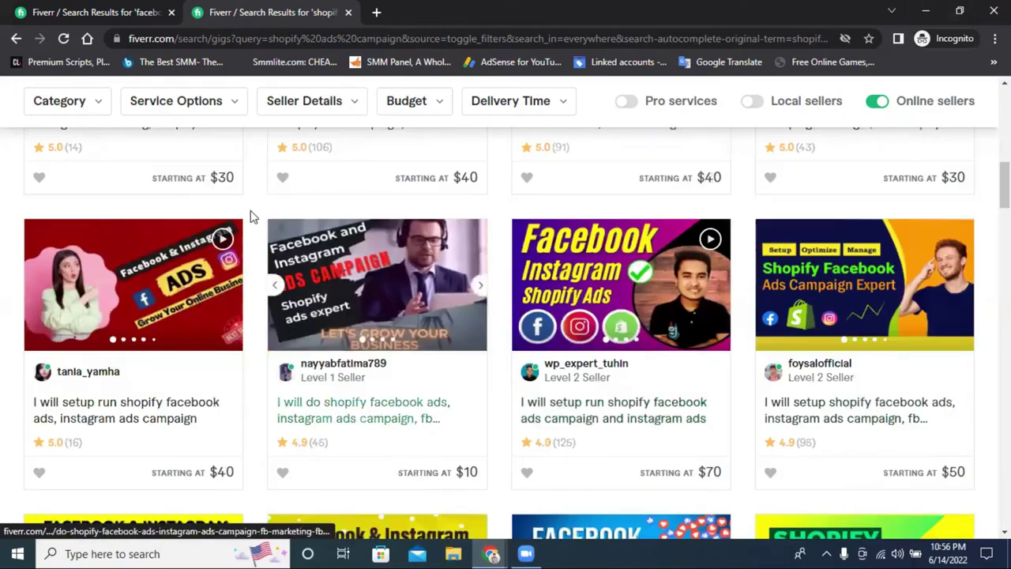
scroll(251, 216, "up", 3)
left_click(94, 11)
scroll(589, 322, "down", 2)
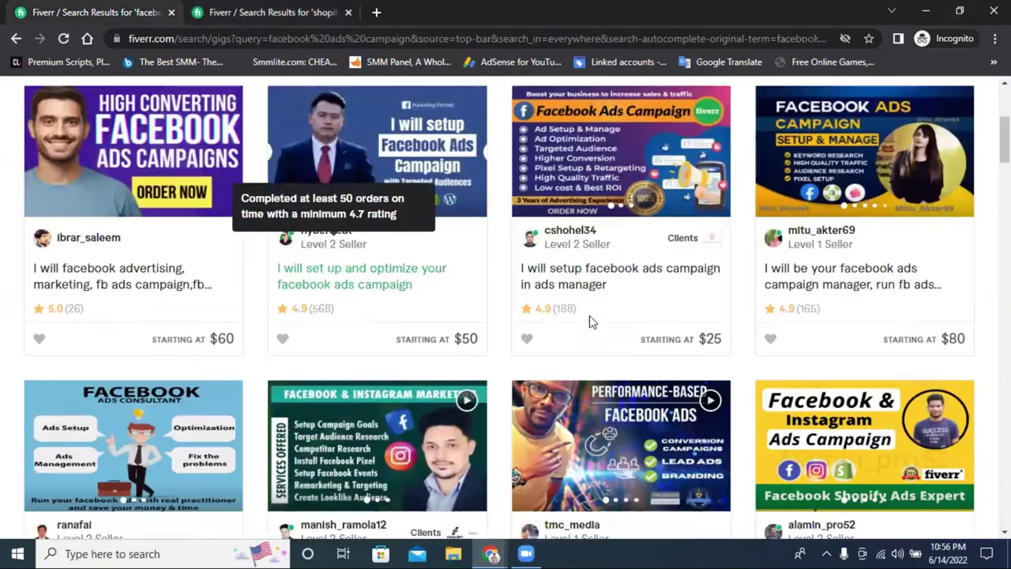
scroll(589, 322, "down", 3)
Open a Facebook and Instagram ads campaign gig ($40 Basic) and scroll to its Description
left_click(791, 346)
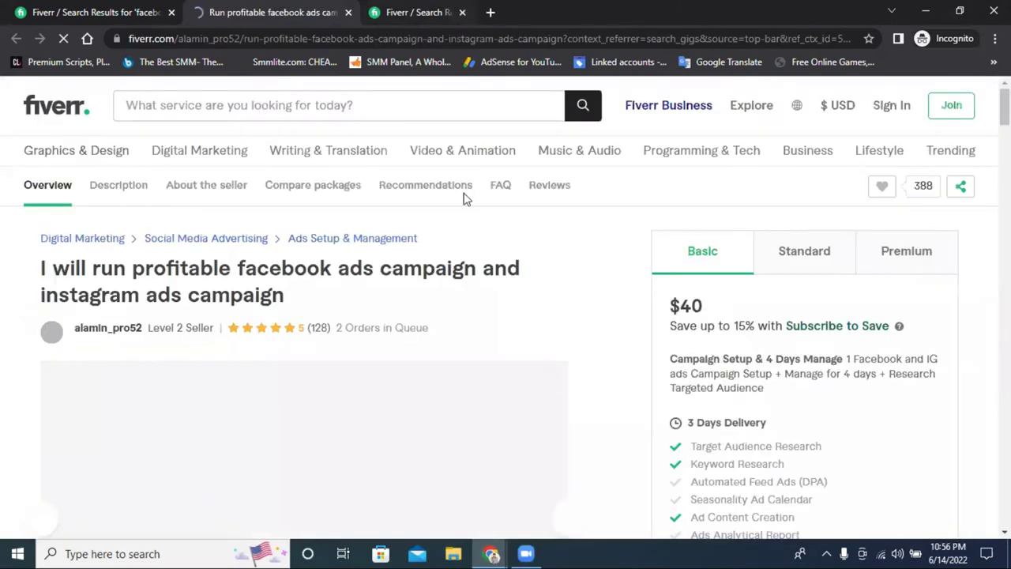
scroll(367, 370, "down", 5)
scroll(367, 370, "down", 7)
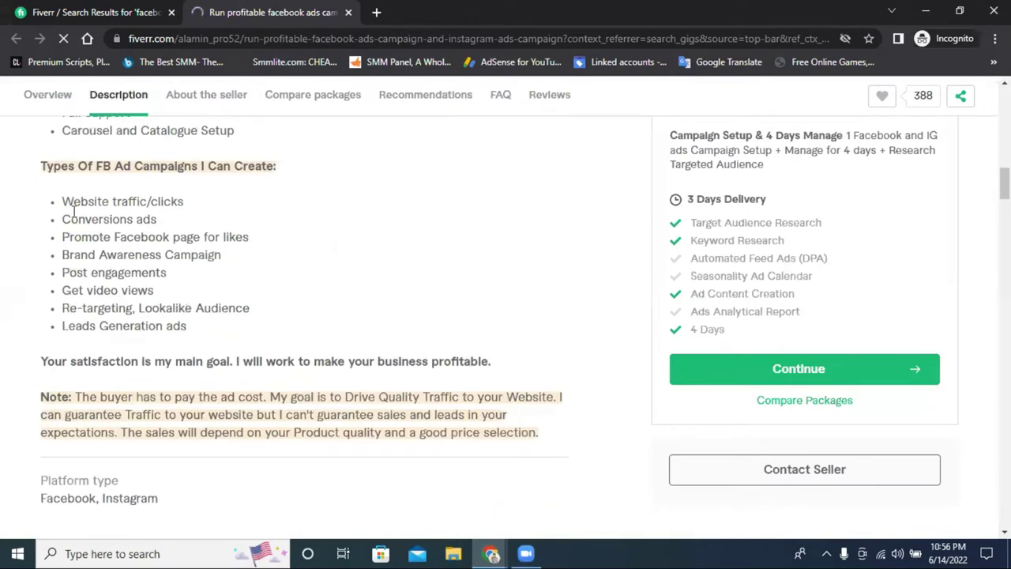
Select the gig's list of ad campaign types, then close the Fiverr browser window
left_click_drag(63, 203, 229, 323)
left_click(199, 329)
left_click(57, 193, "shift")
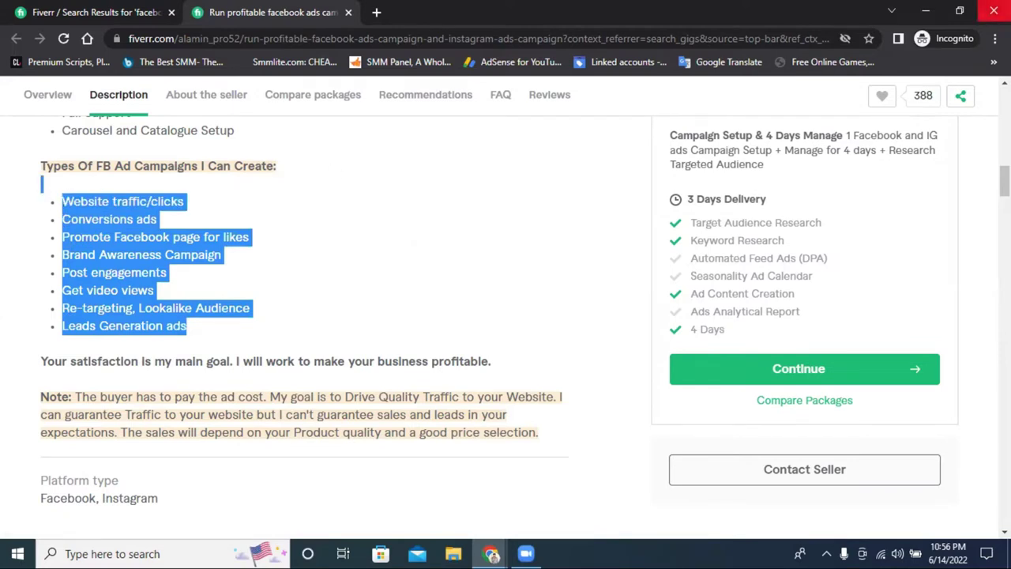
left_click(994, 11)
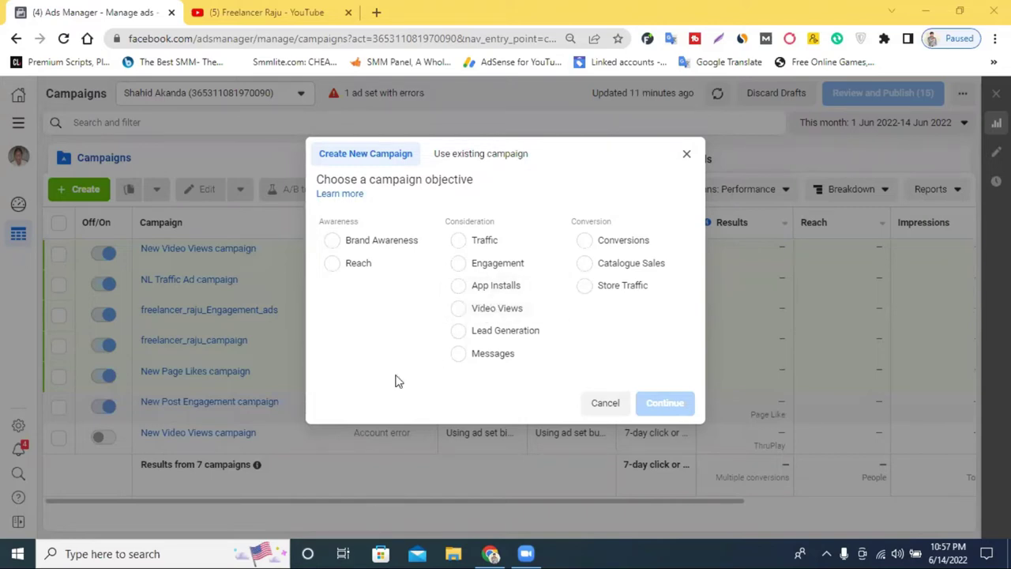
left_click(372, 11)
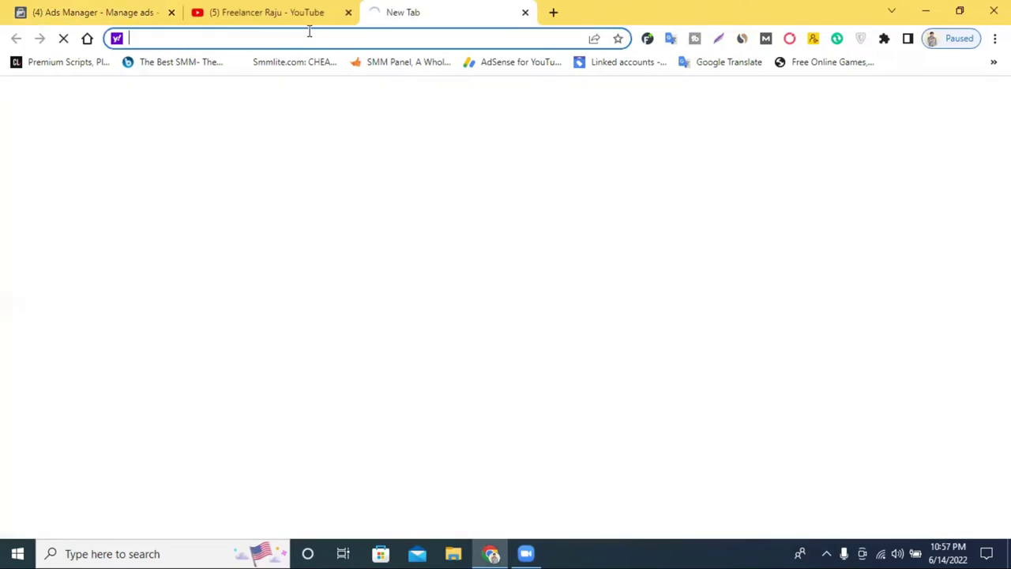
type("fac")
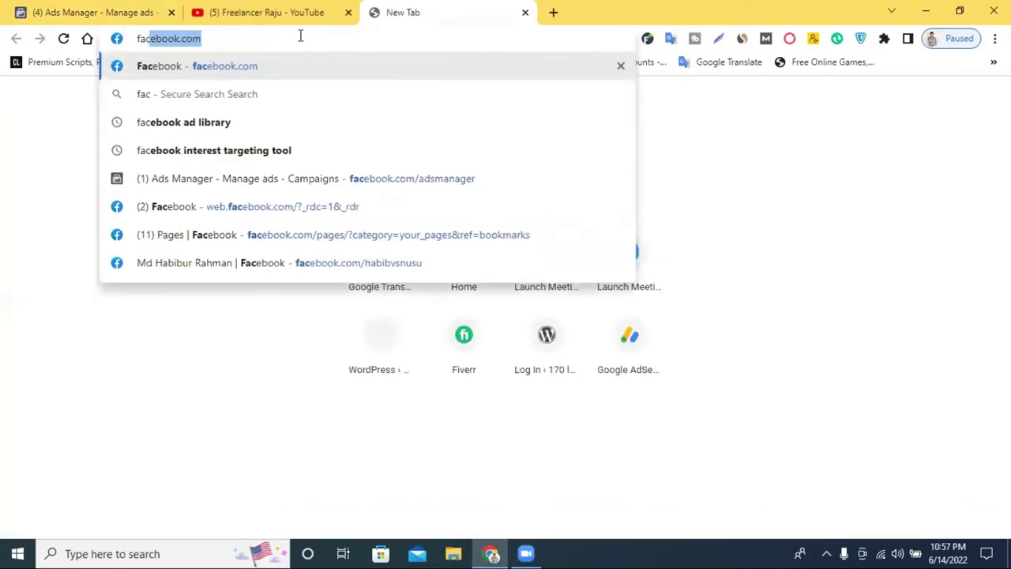
left_click(445, 180)
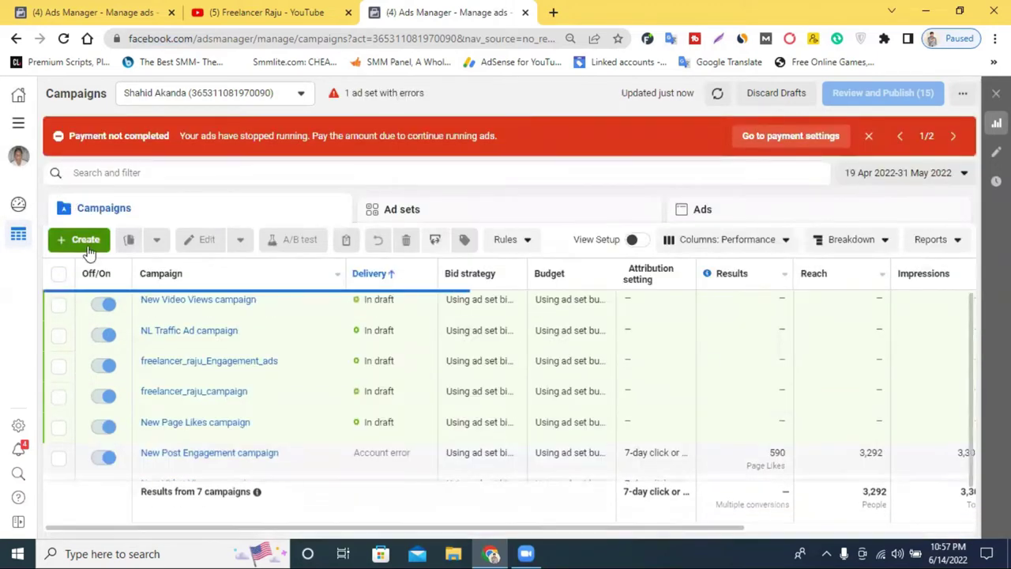
left_click(86, 240)
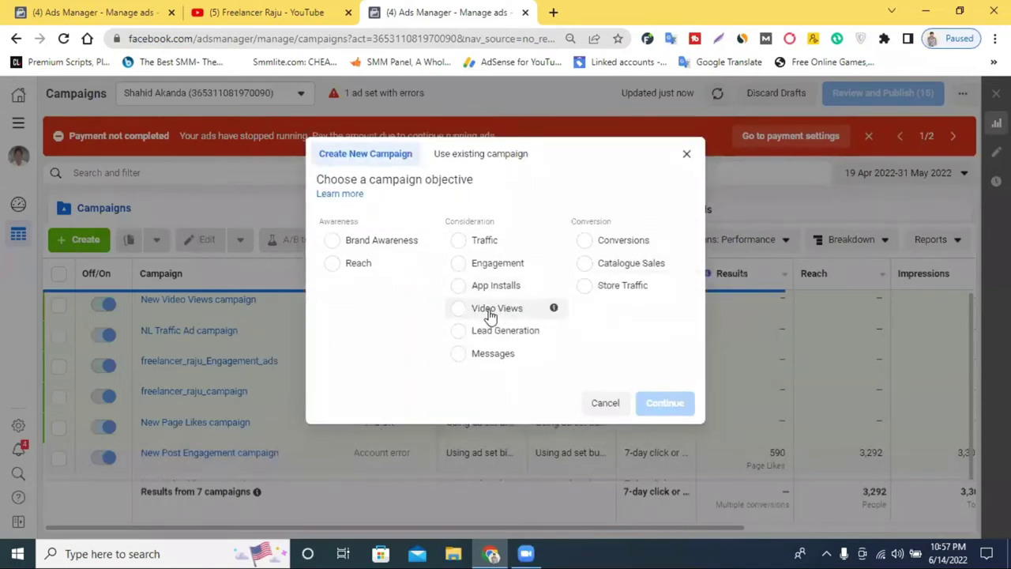
left_click(687, 154)
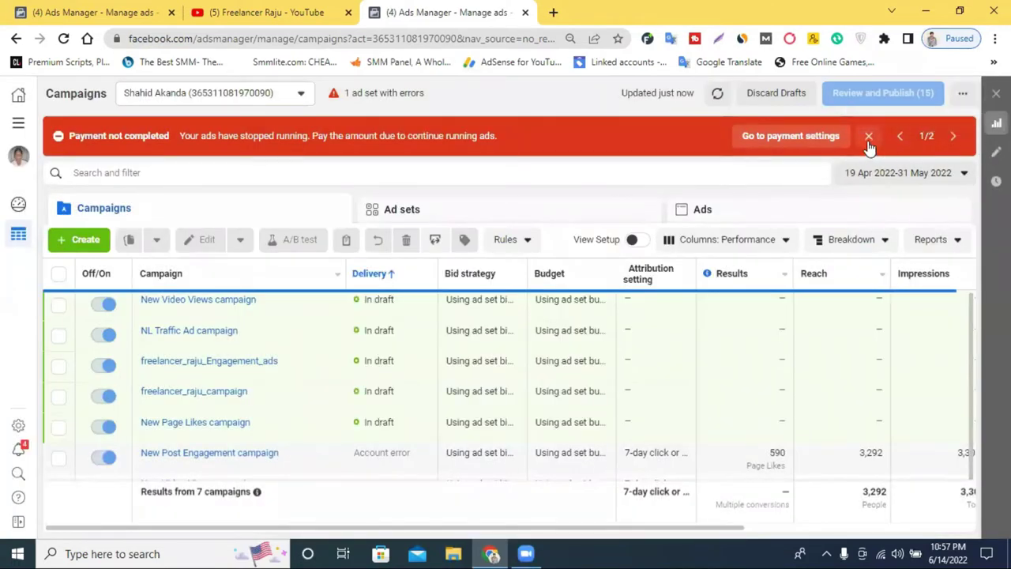
left_click(869, 135)
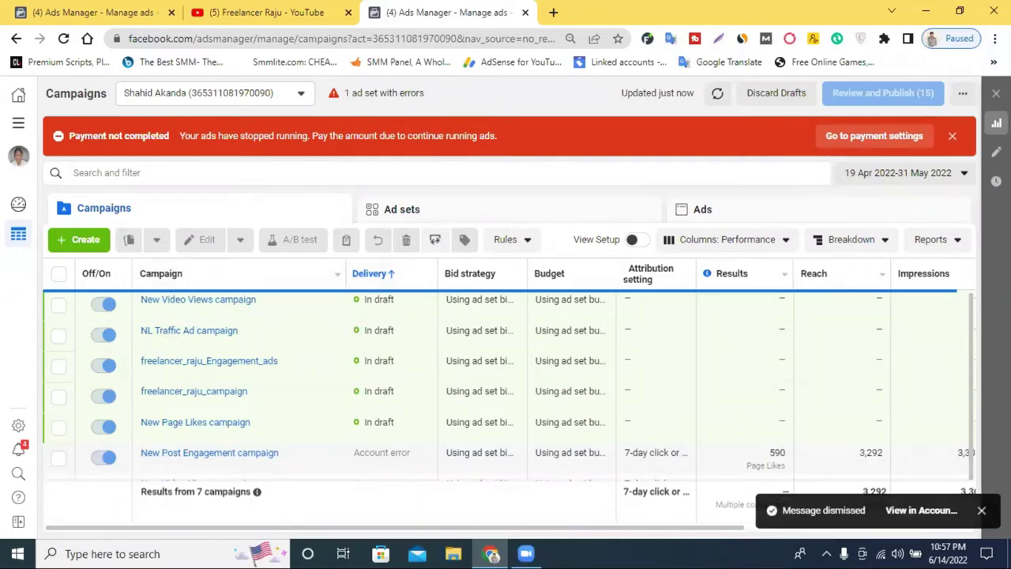
left_click(952, 136)
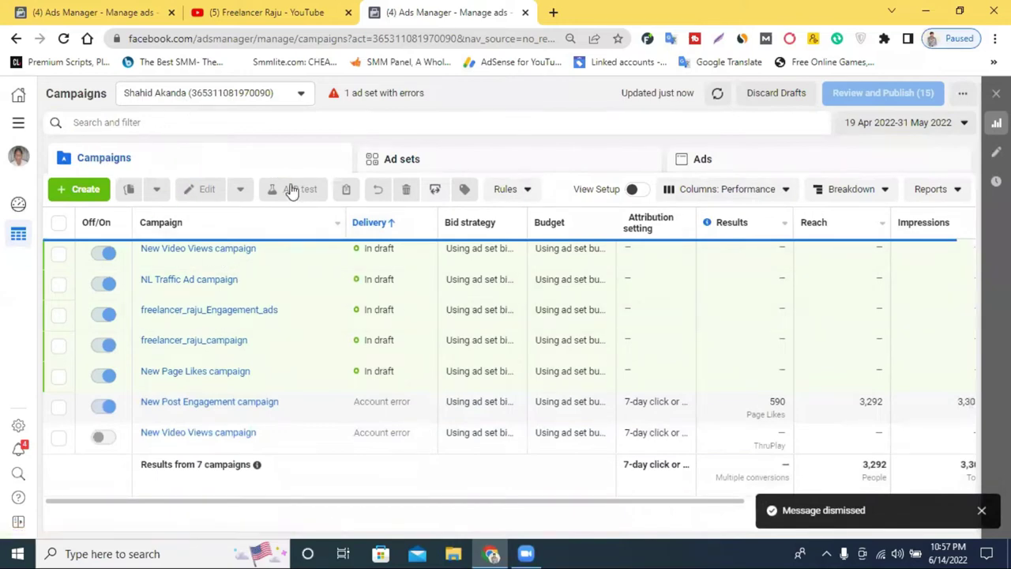
left_click(212, 93)
left_click(189, 197)
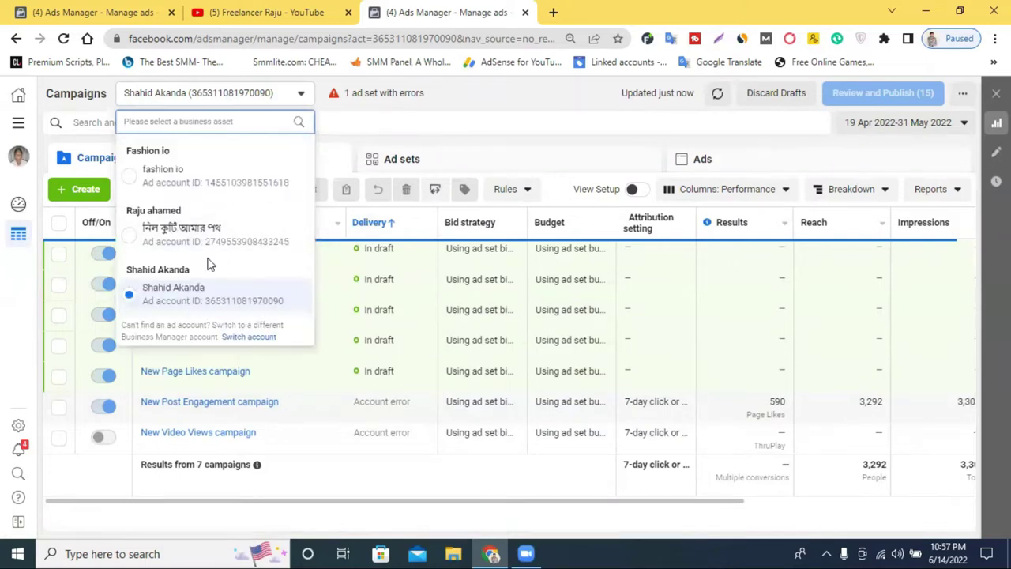
left_click(527, 104)
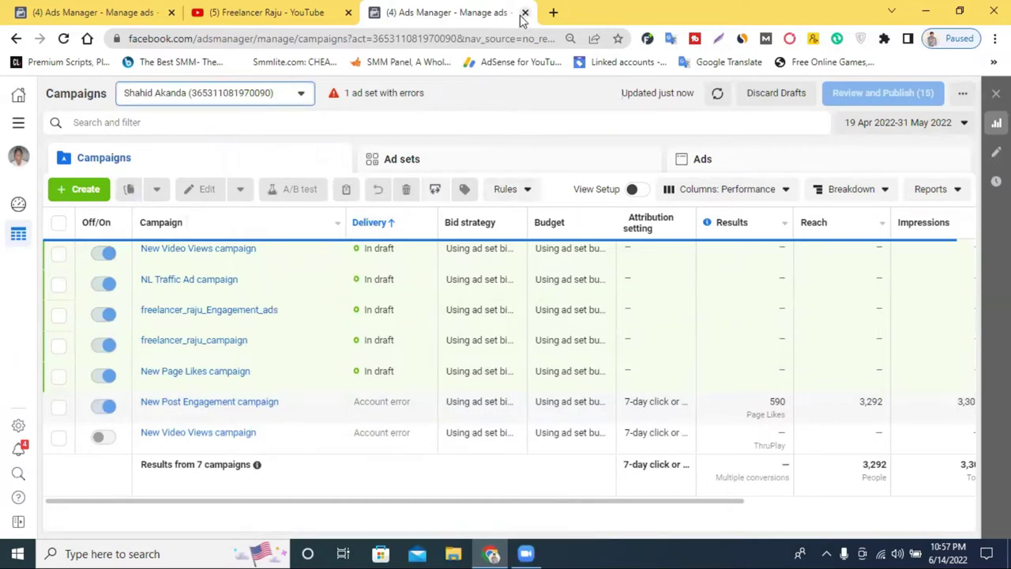
left_click(553, 11)
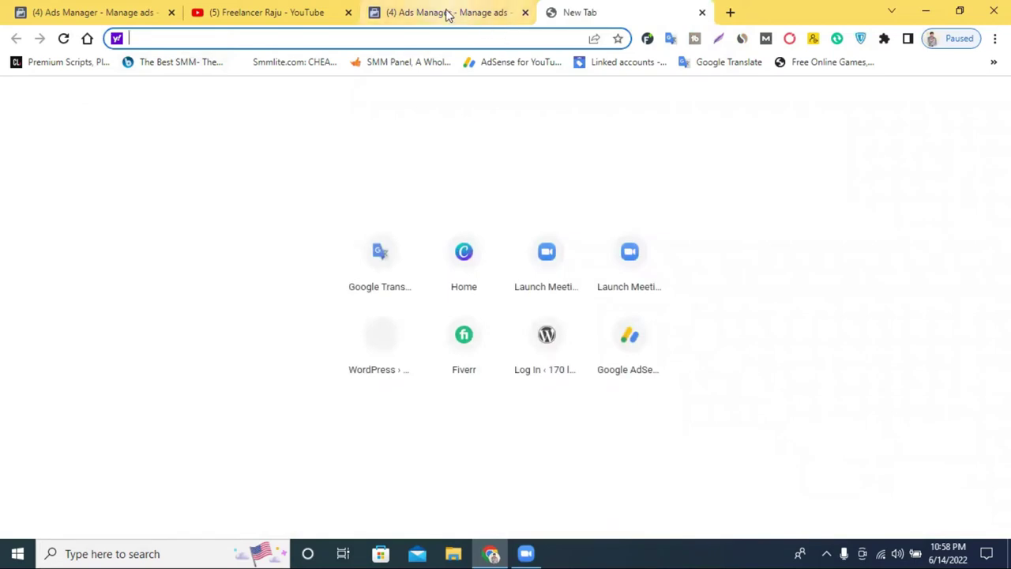
left_click(525, 12)
key("ctrl+w")
Choose Video Views as the campaign objective in Ads Manager
left_click(50, 10)
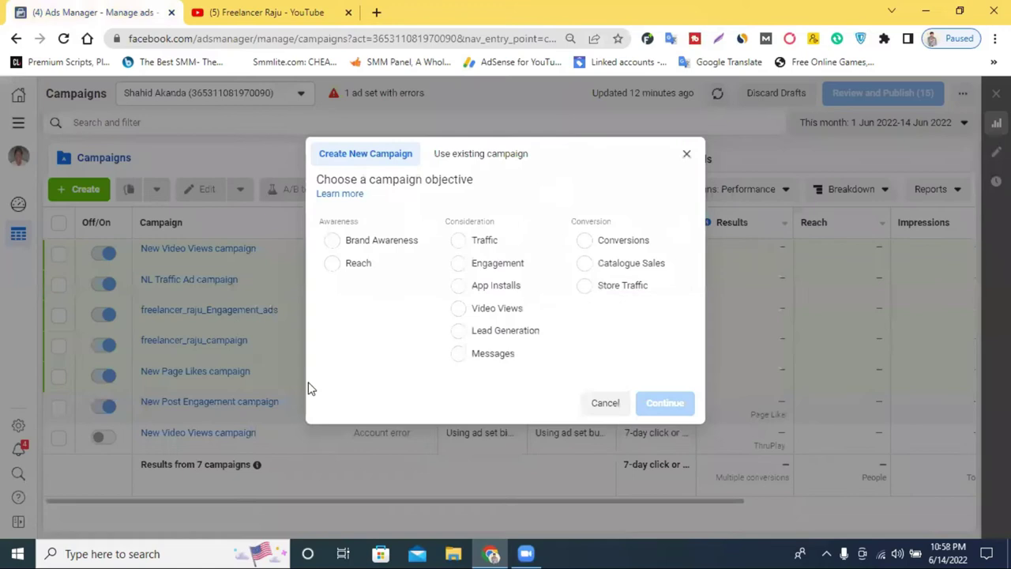
left_click(484, 310)
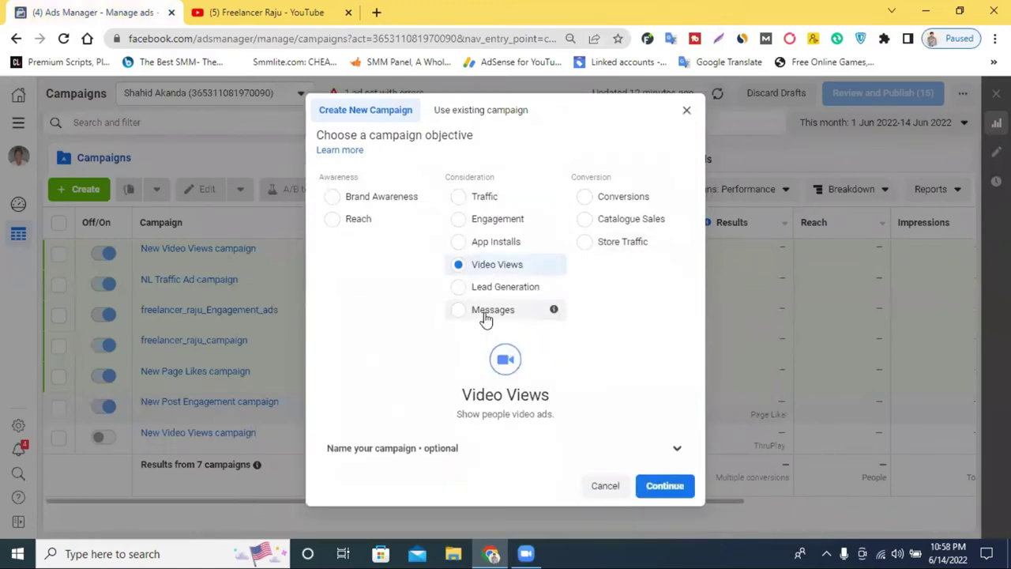
left_click(667, 487)
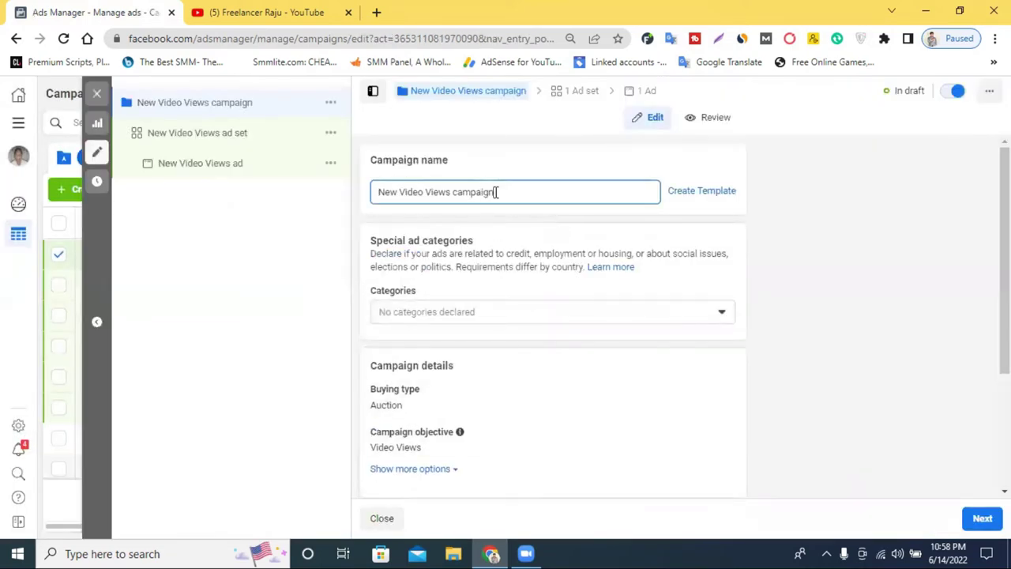
Rename the campaign to 'new life learning it Views campaign'
double_click(496, 192)
double_click(388, 193)
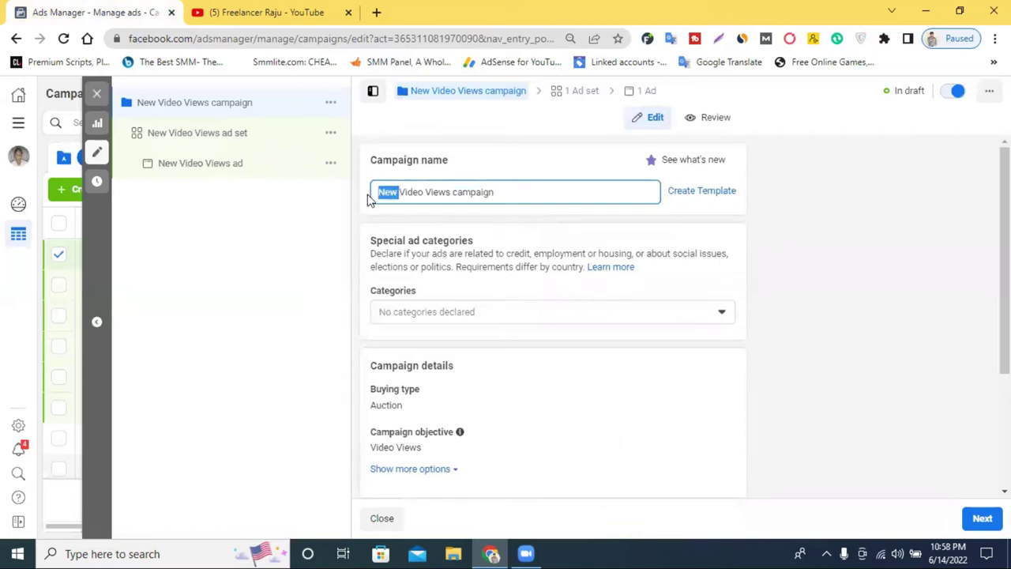
type("N")
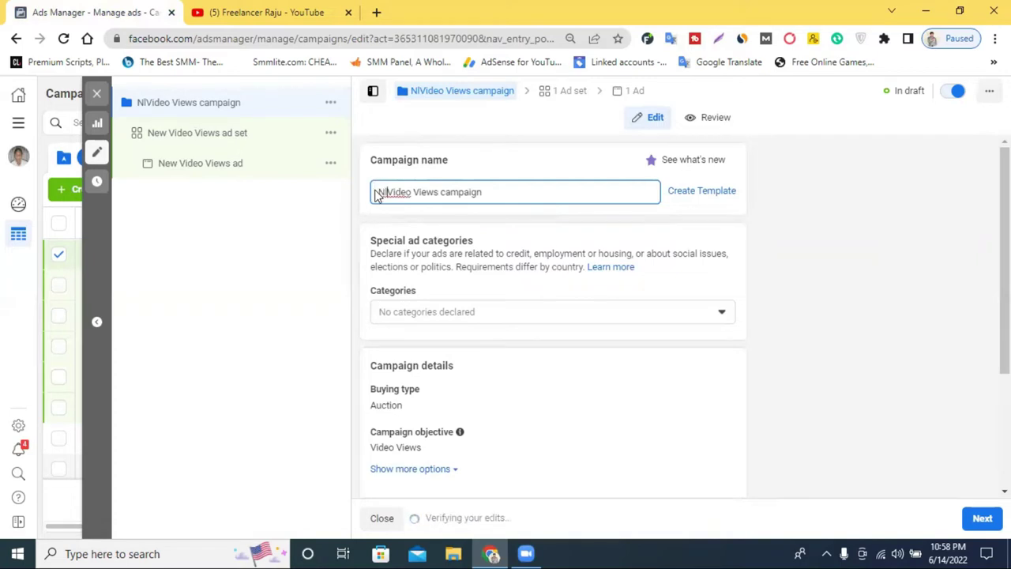
double_click(386, 192)
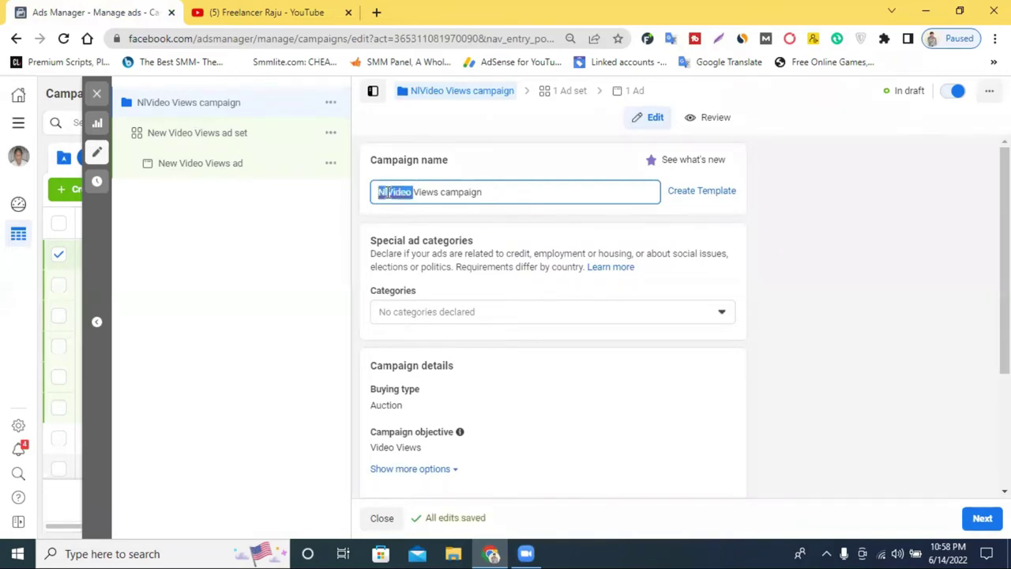
type("ne")
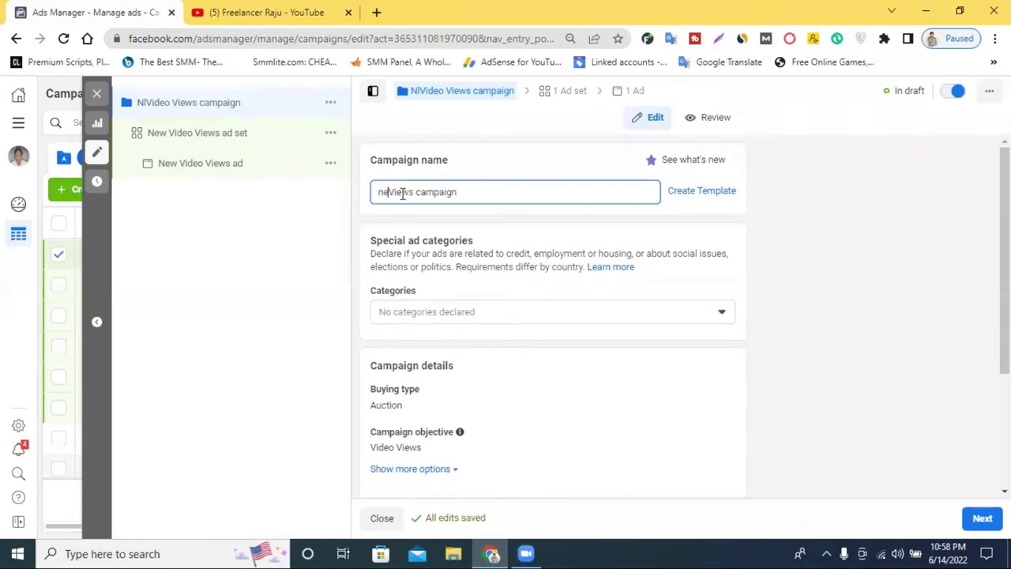
type("w life learning")
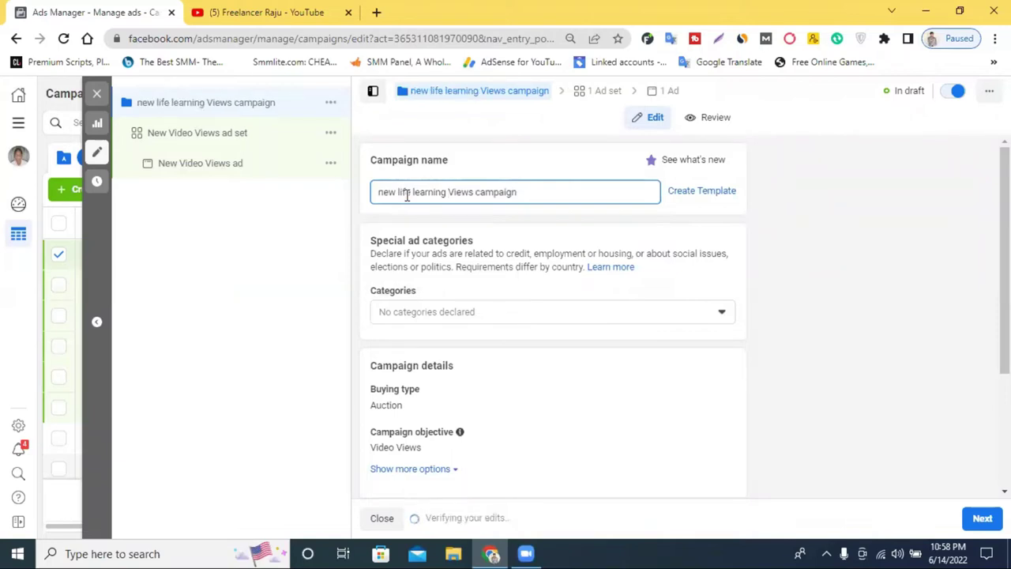
type("it")
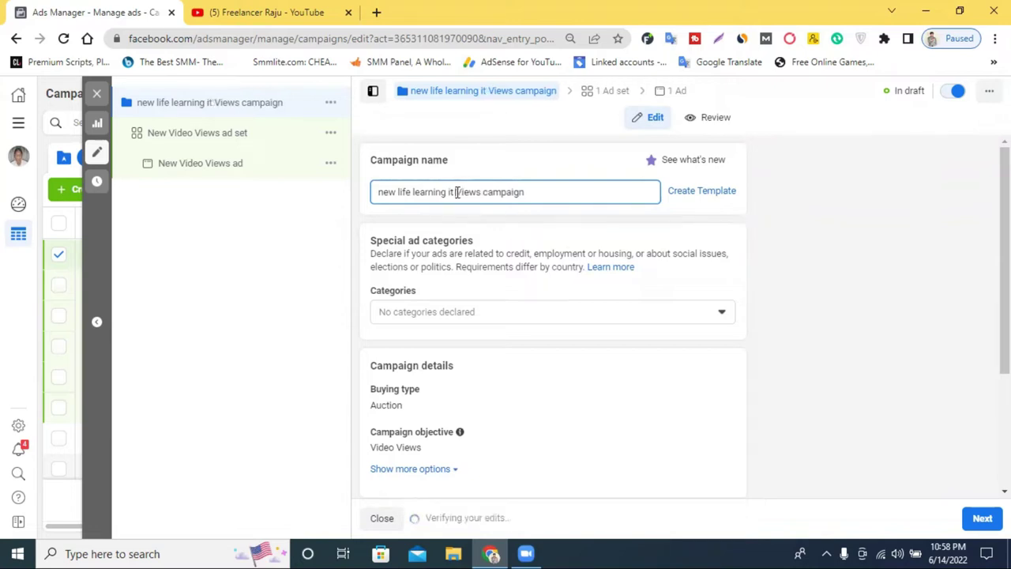
left_click(782, 237)
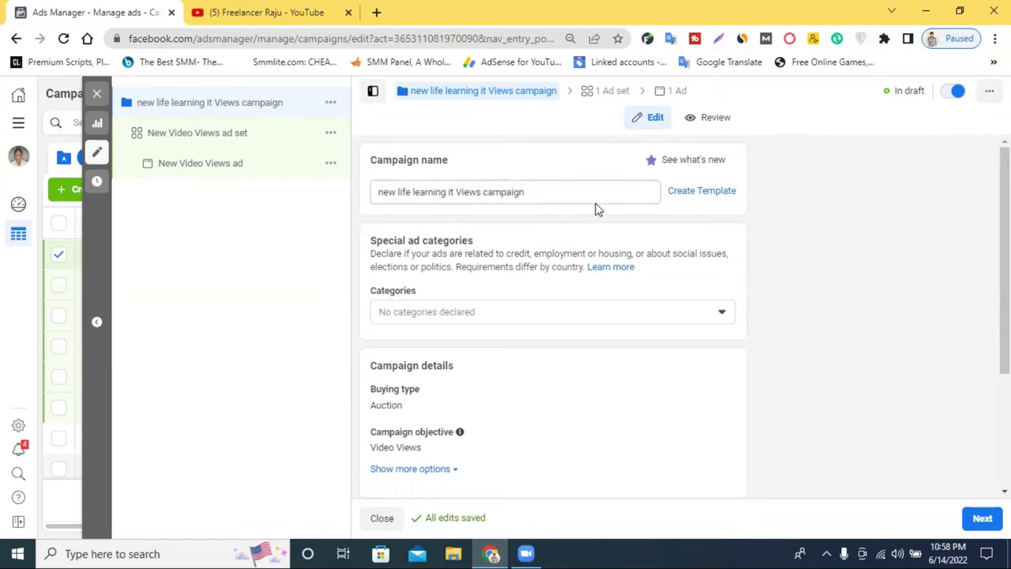
Review the campaign name and Video Views objective, then continue to the ad set
scroll(598, 209, "down", 1)
mouse_move(423, 215)
scroll(517, 196, "up", 1)
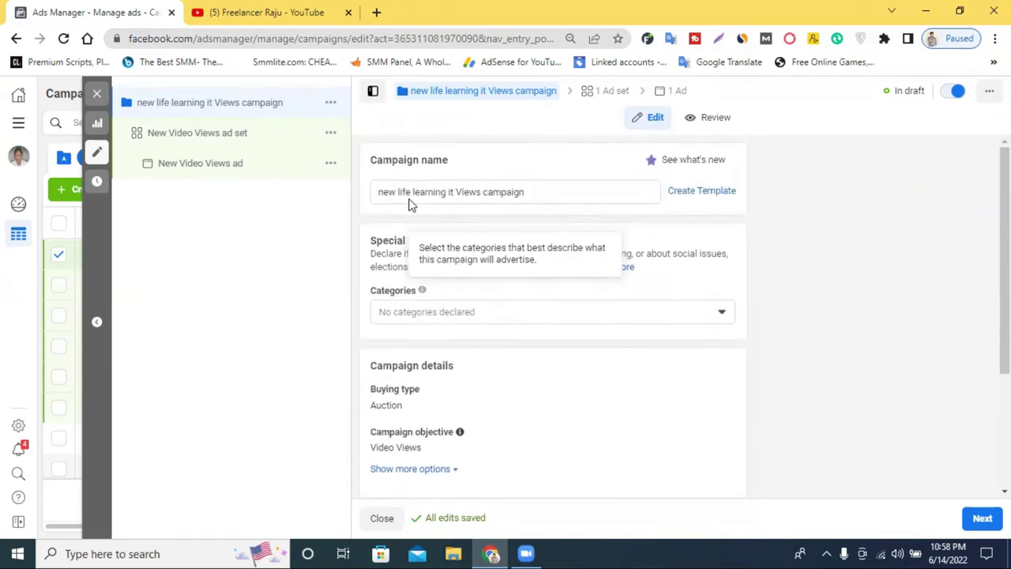
double_click(413, 192)
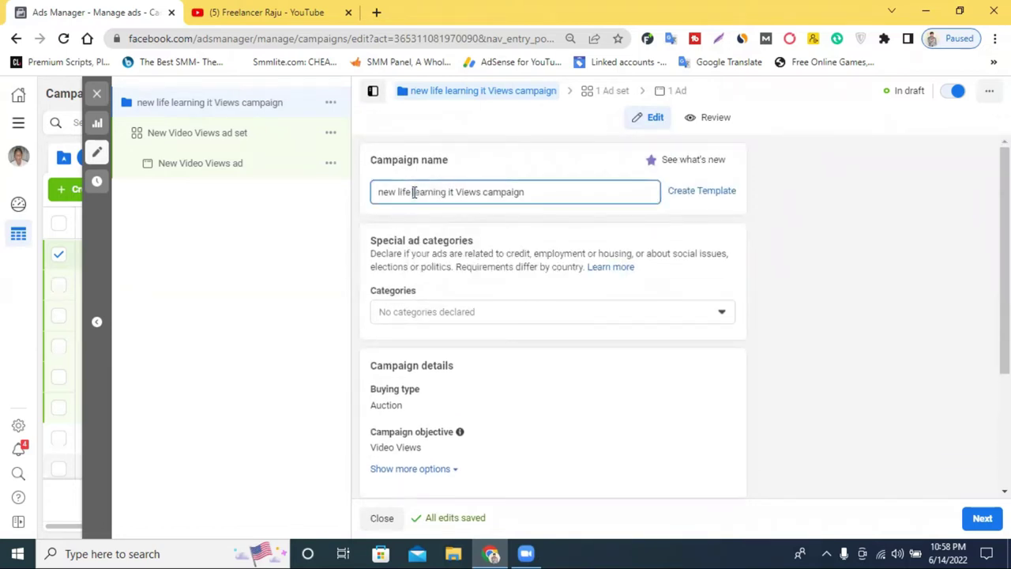
triple_click(413, 192)
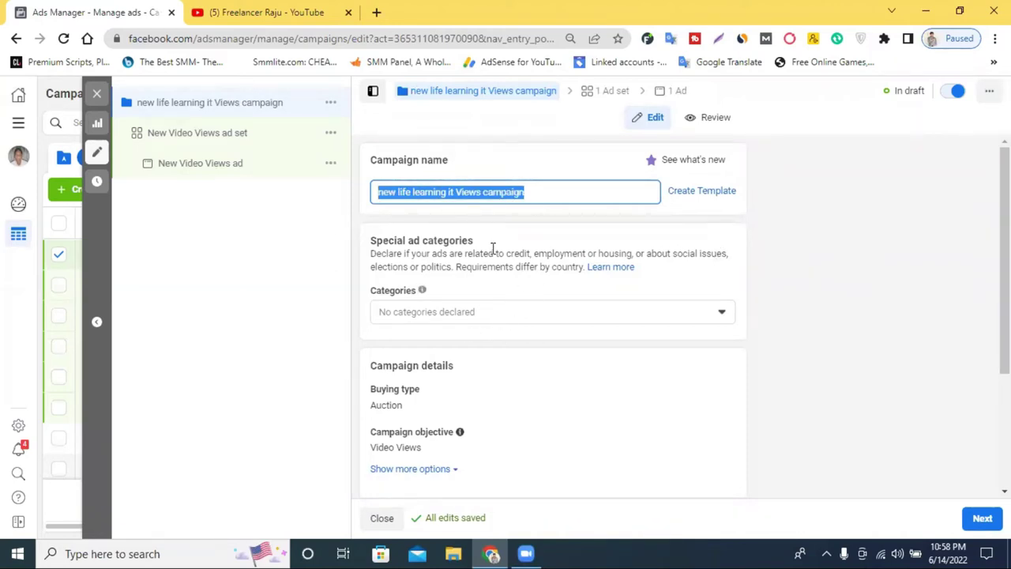
scroll(458, 395, "down", 2)
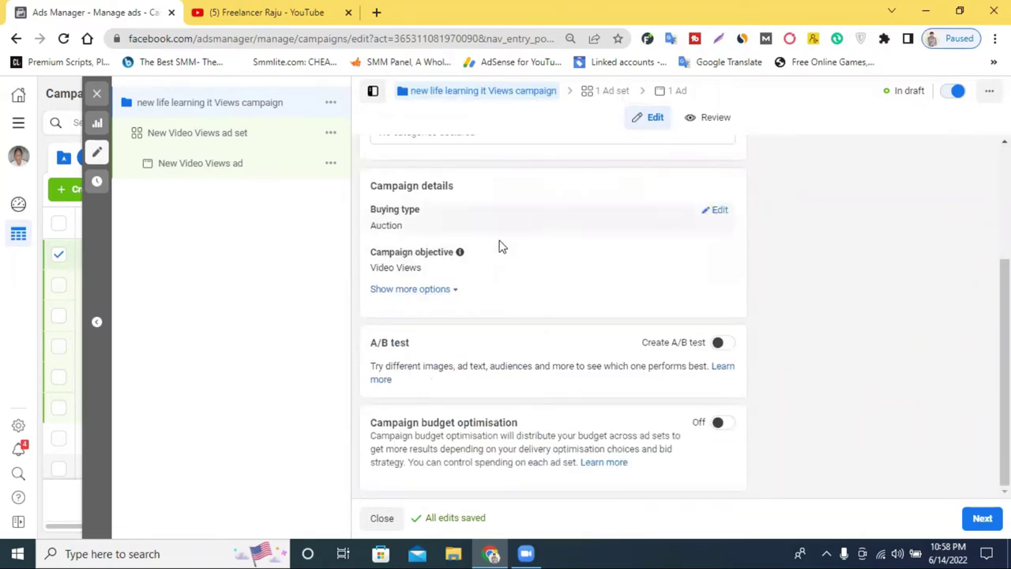
left_click_drag(378, 258, 474, 255)
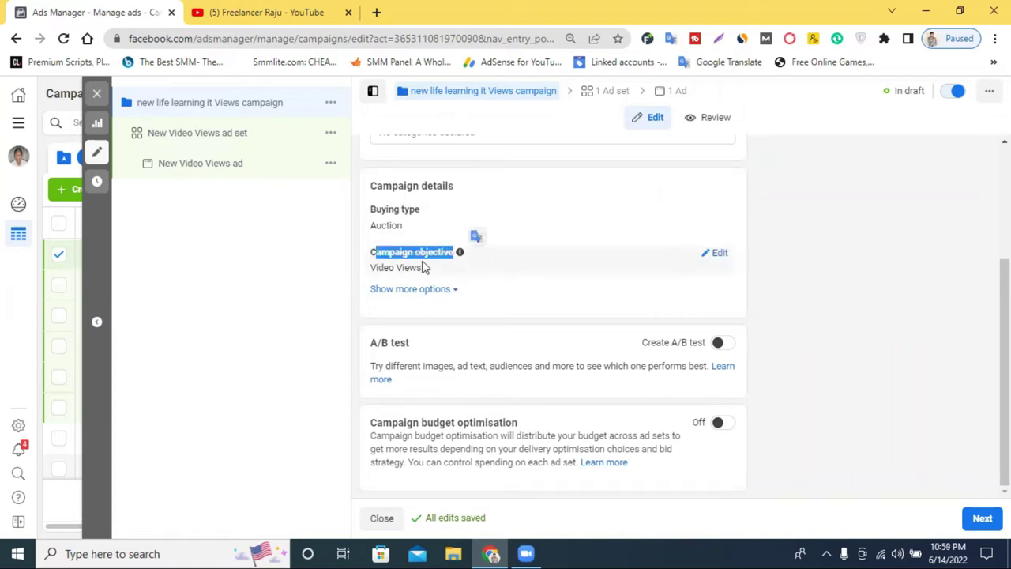
left_click(393, 268)
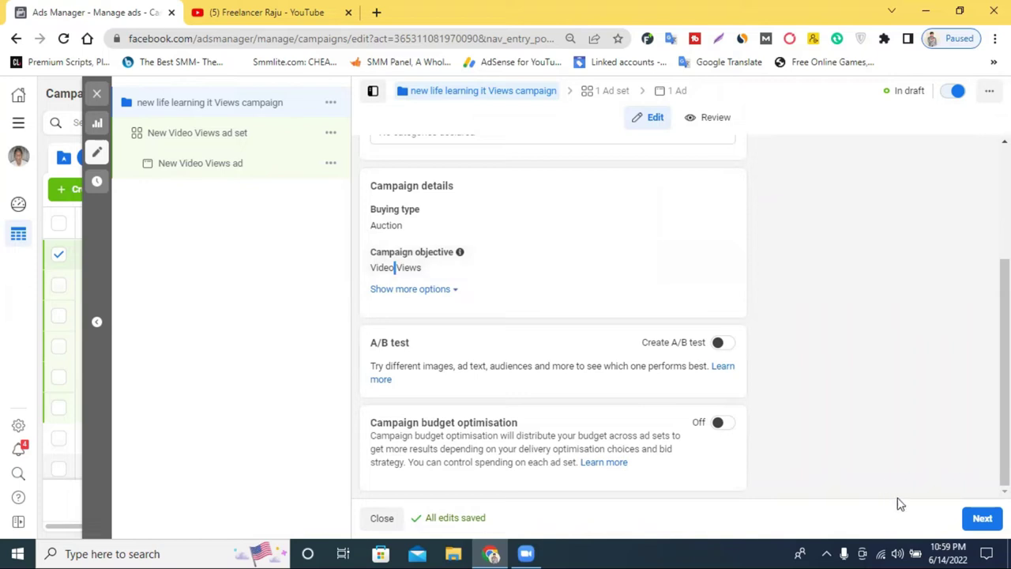
left_click(982, 520)
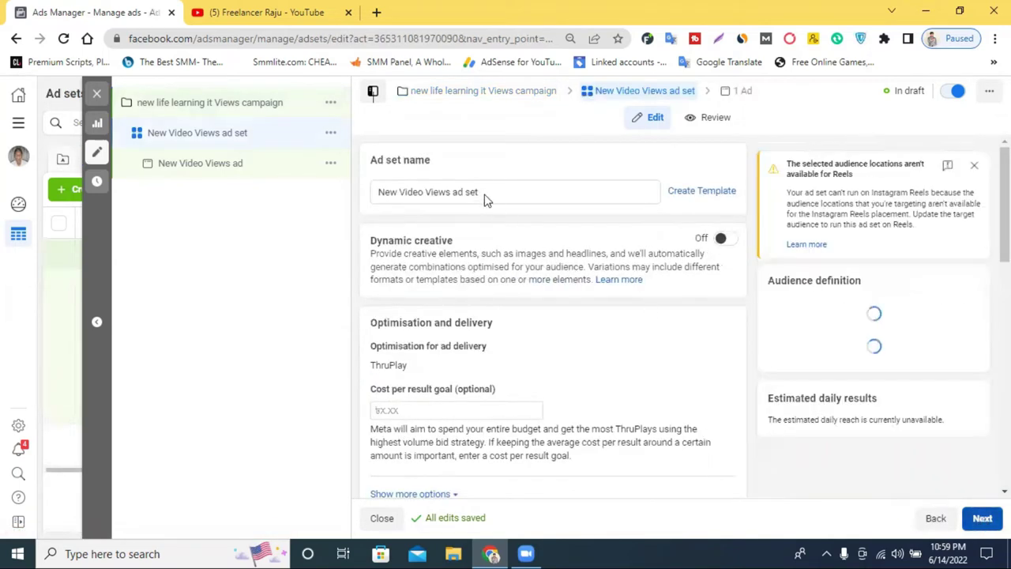
Replace 'New' in the ad set name with the owner's name
left_click(481, 192)
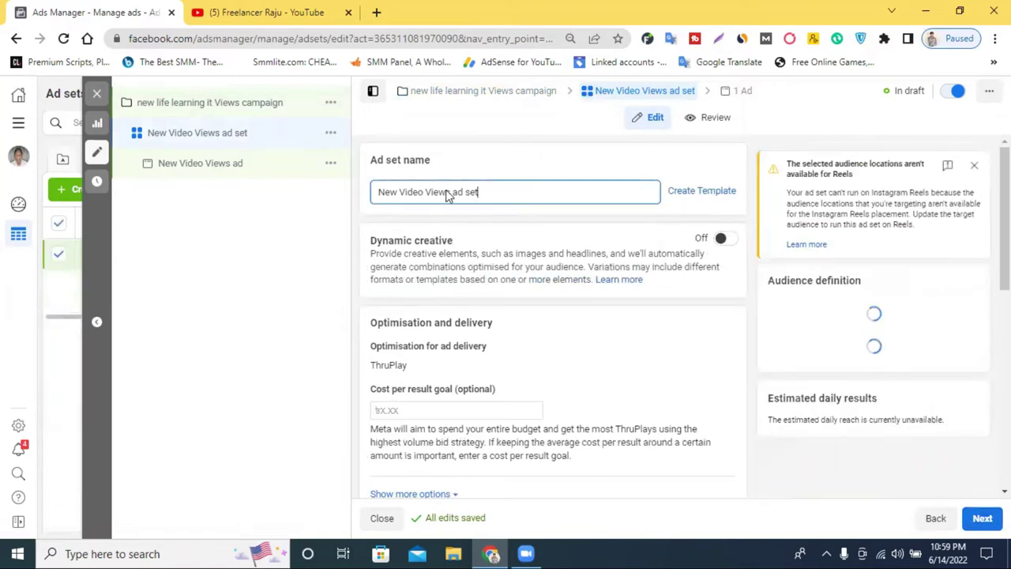
triple_click(424, 195)
left_click_drag(396, 192, 377, 195)
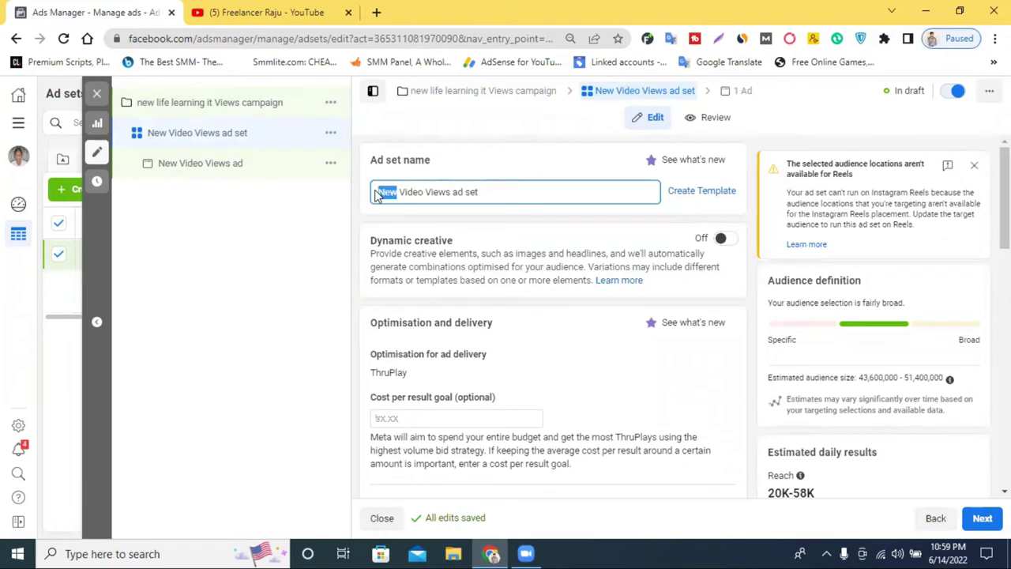
type("Raju")
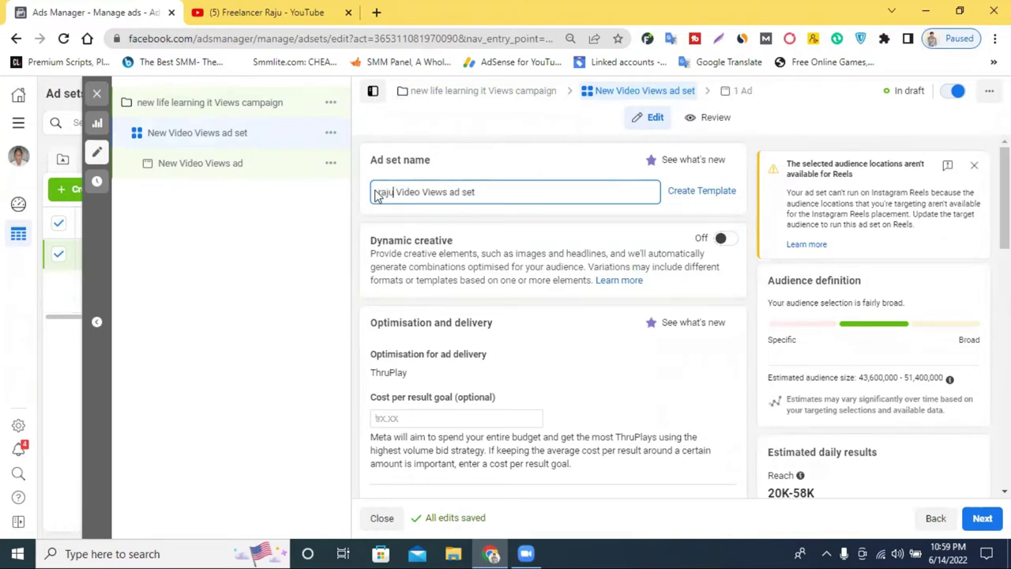
type(" aham")
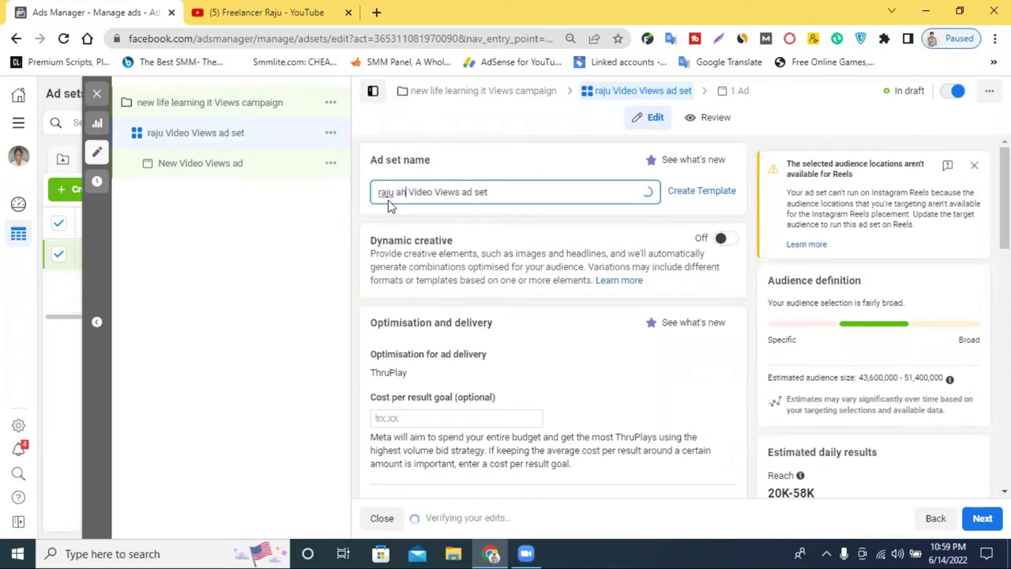
type("ed")
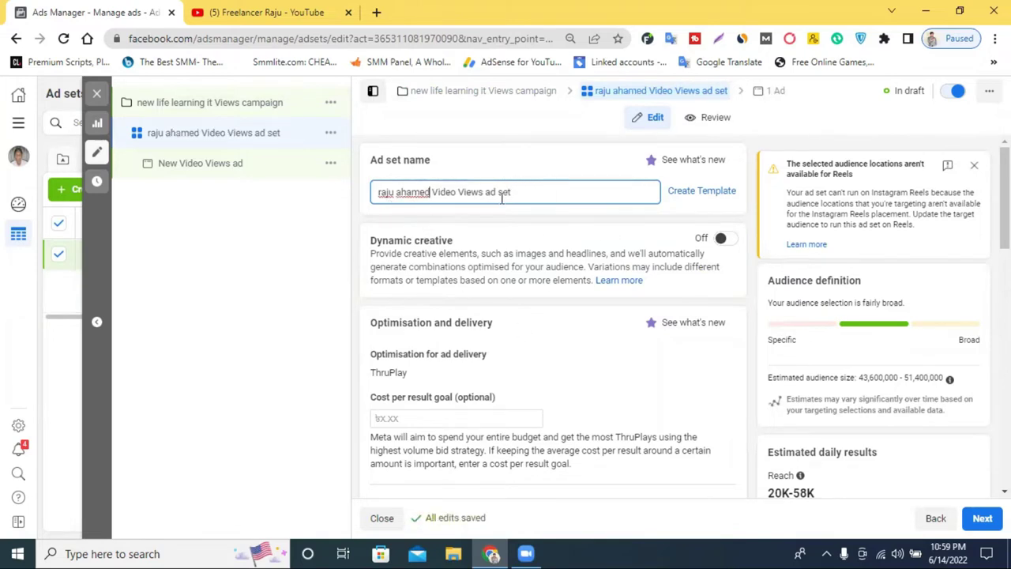
scroll(518, 265, "down", 2)
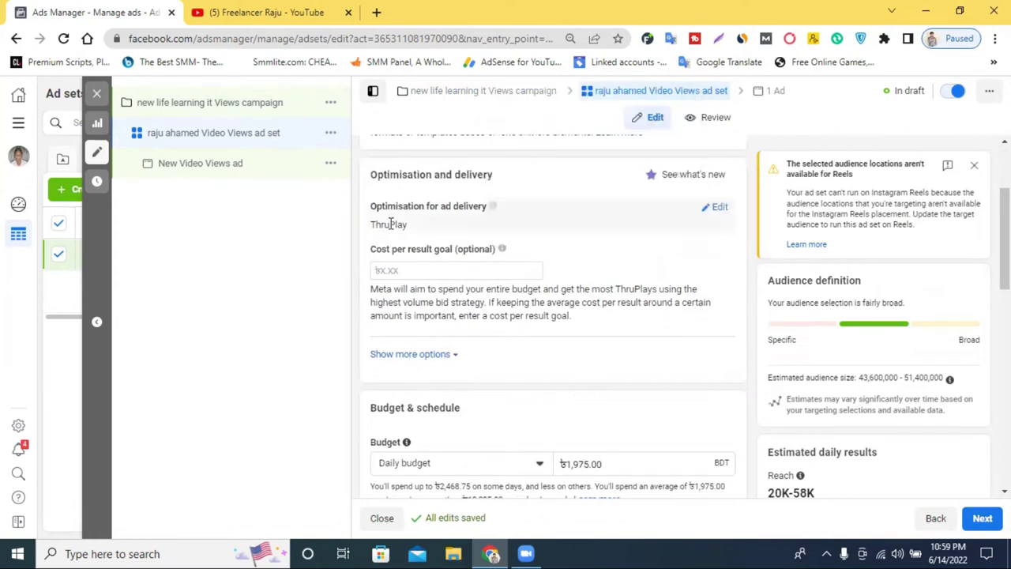
scroll(531, 226, "down", 2)
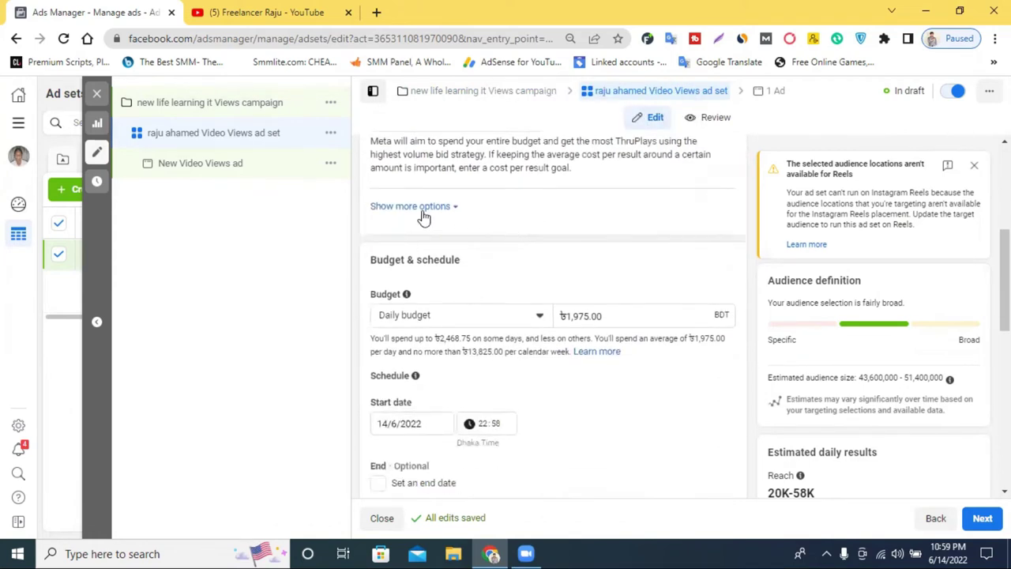
Under the extra options, keep the ad set charged per Impression rather than ThruPlay
left_click(419, 207)
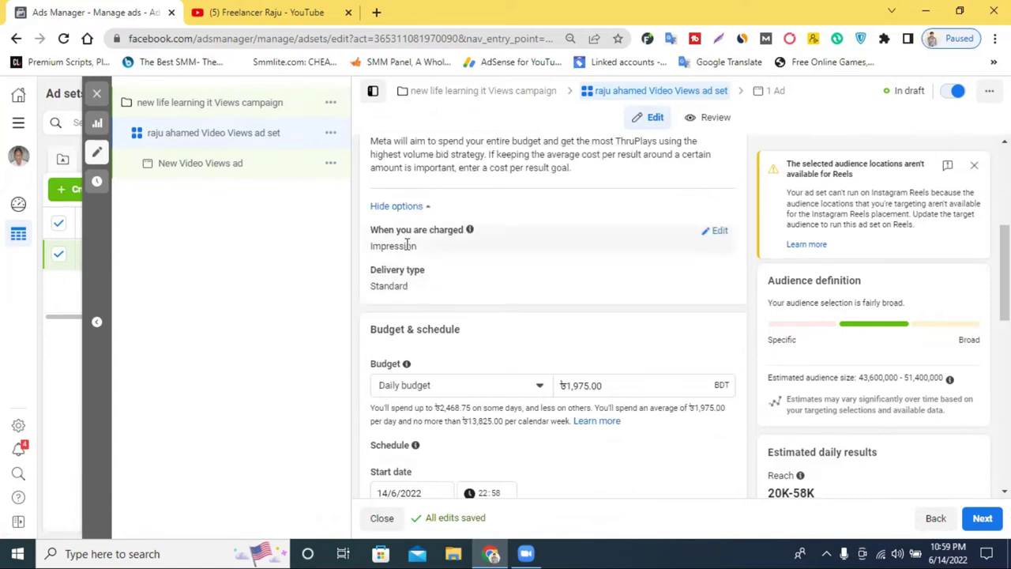
left_click(709, 238)
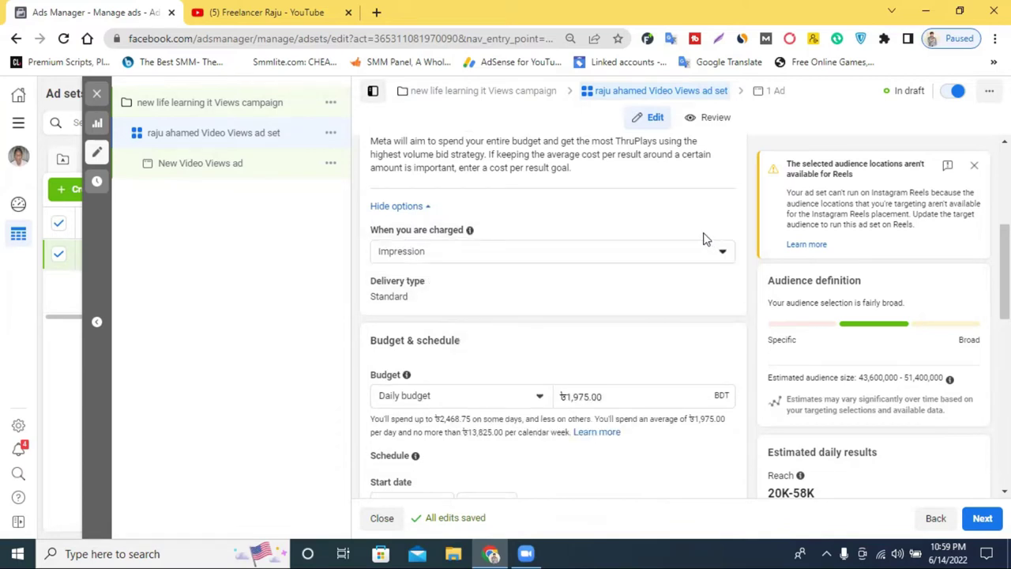
left_click(503, 261)
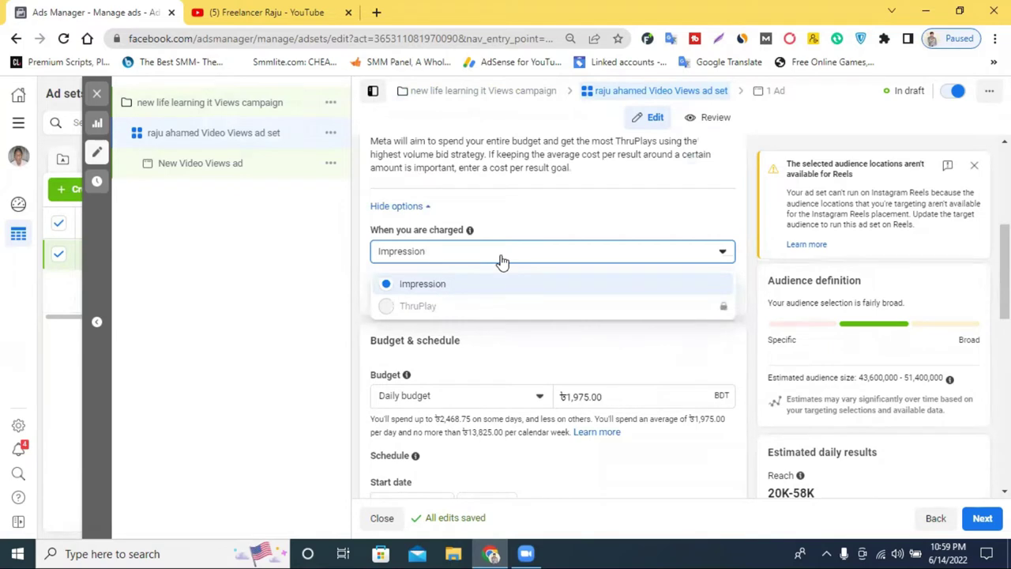
left_click(439, 289)
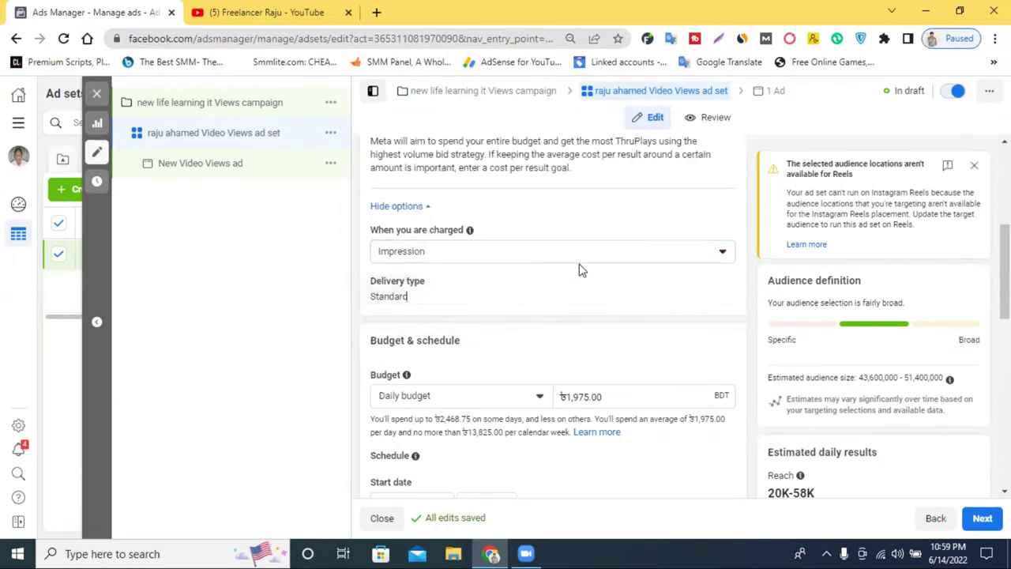
left_click(562, 257)
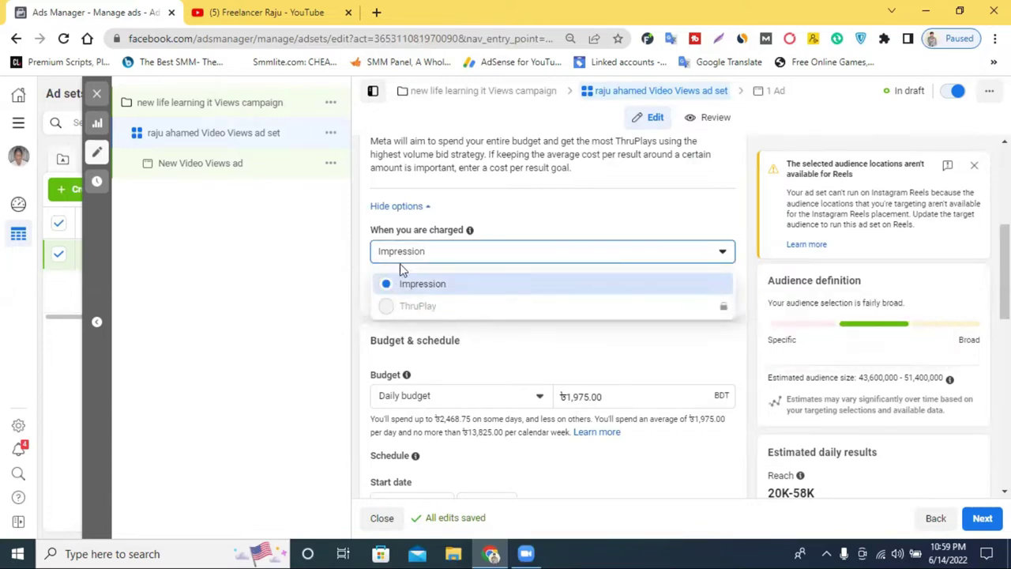
left_click(367, 247)
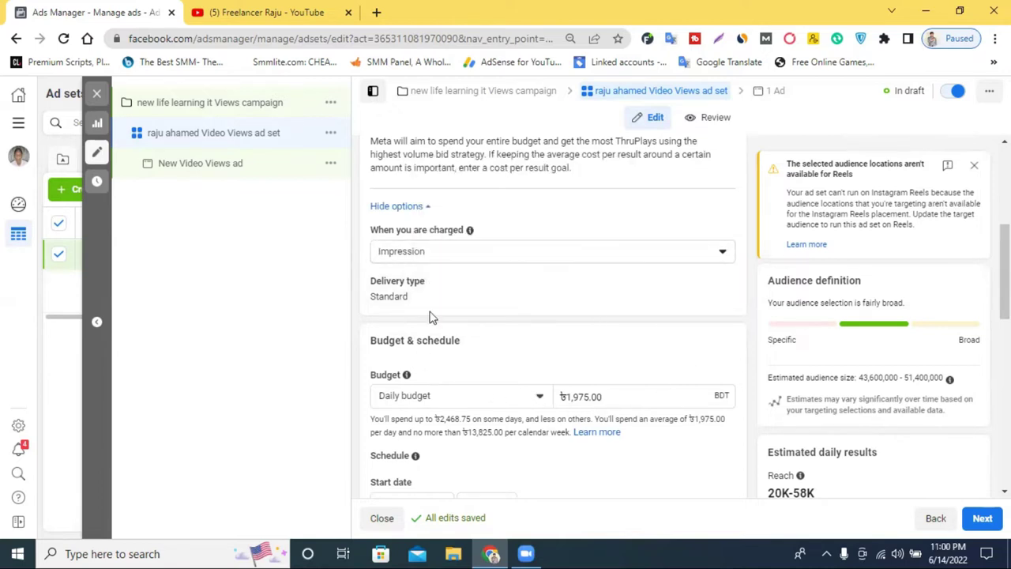
scroll(419, 237, "down", 1)
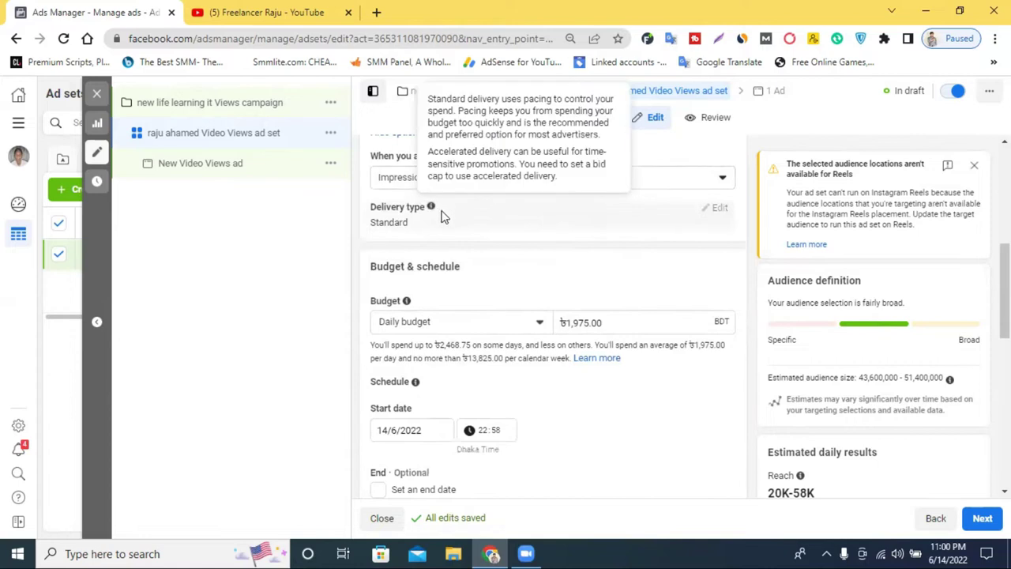
scroll(376, 251, "up", 1)
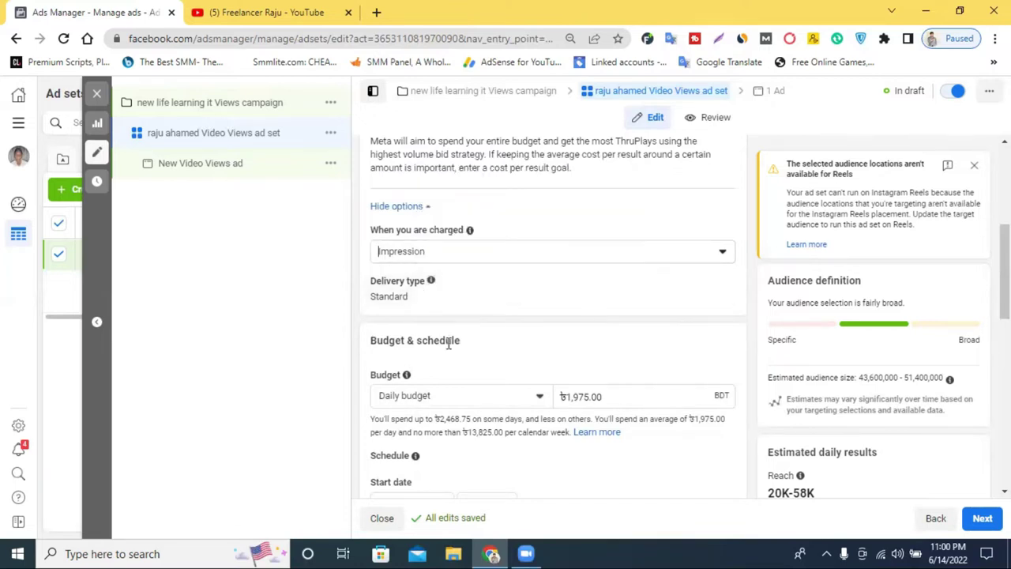
scroll(422, 389, "down", 1)
Keep a daily budget, change it from ৳1,975.00 to ৳500.00, and dismiss the Reels location warning
scroll(421, 389, "down", 1)
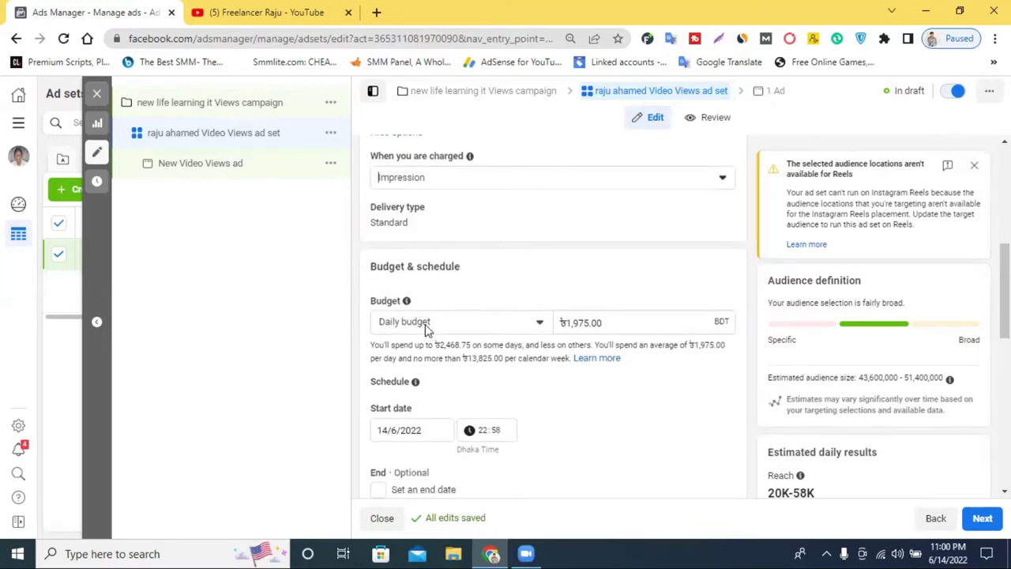
left_click(429, 330)
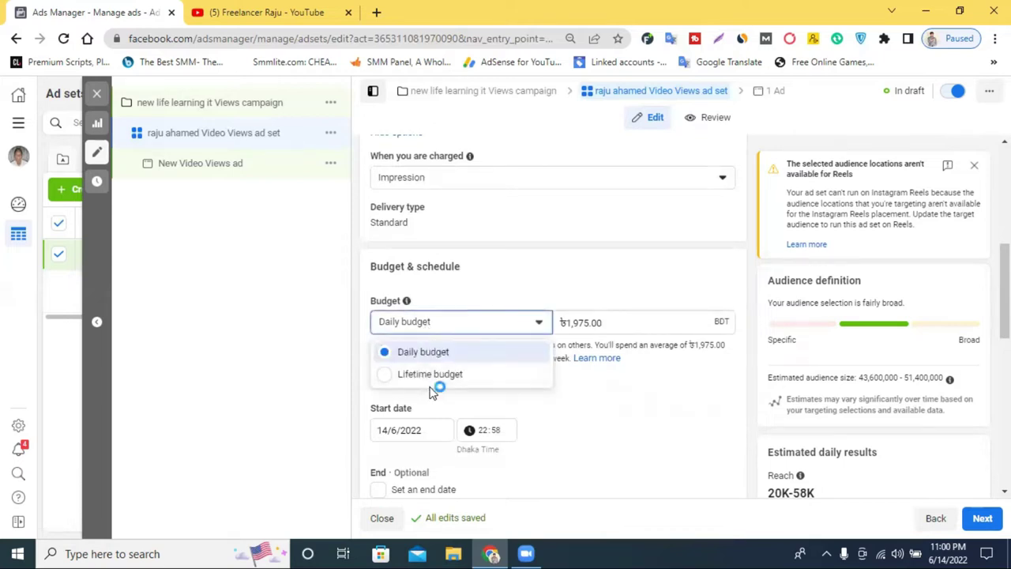
left_click(459, 295)
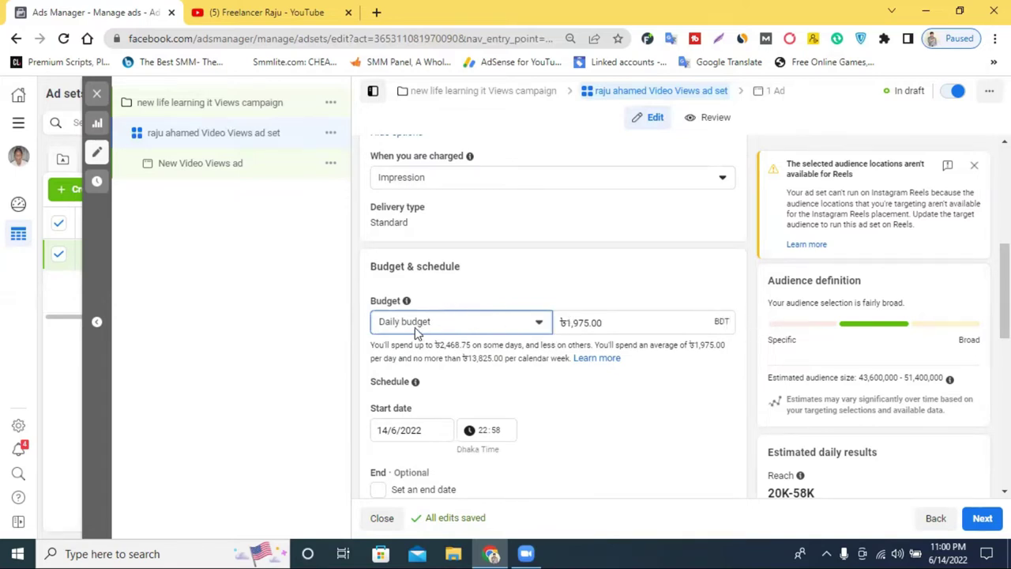
left_click_drag(565, 321, 587, 322)
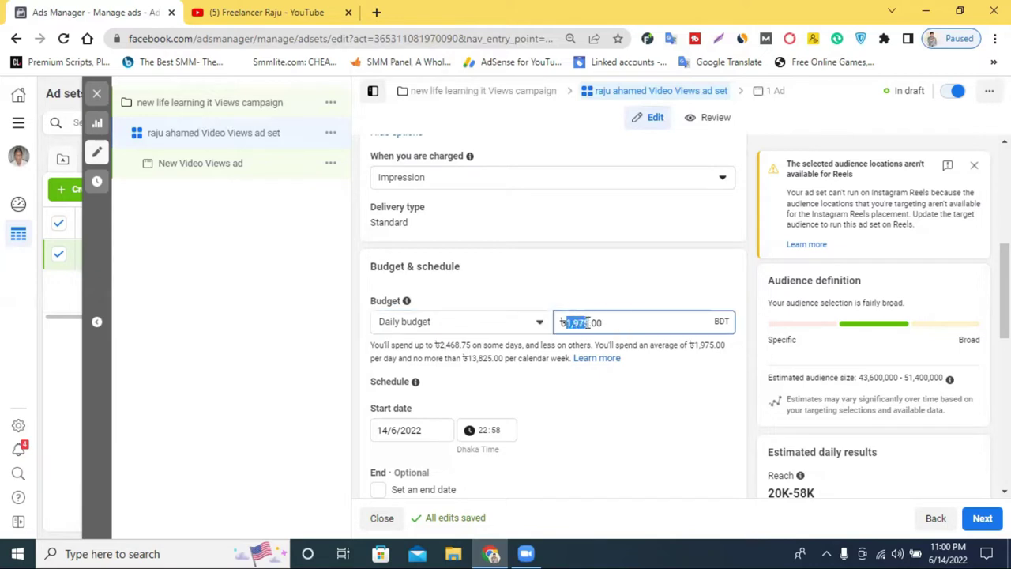
type("50")
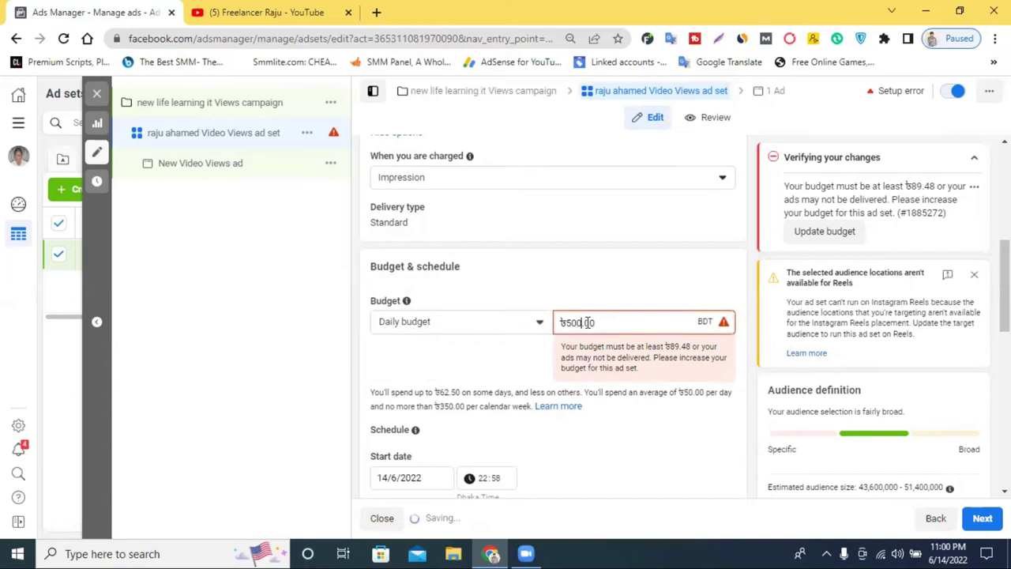
type("0")
scroll(521, 402, "down", 1)
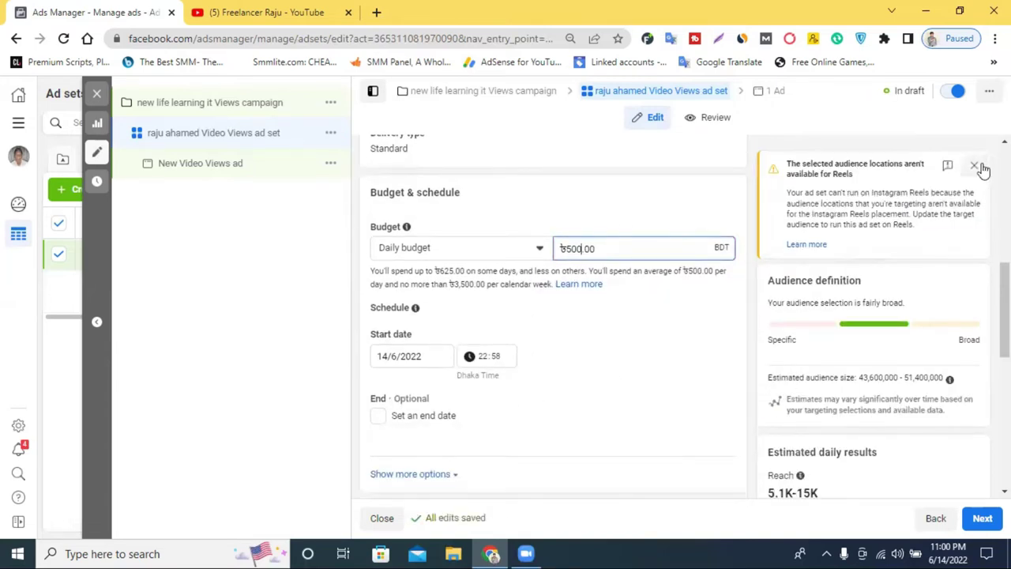
left_click(975, 167)
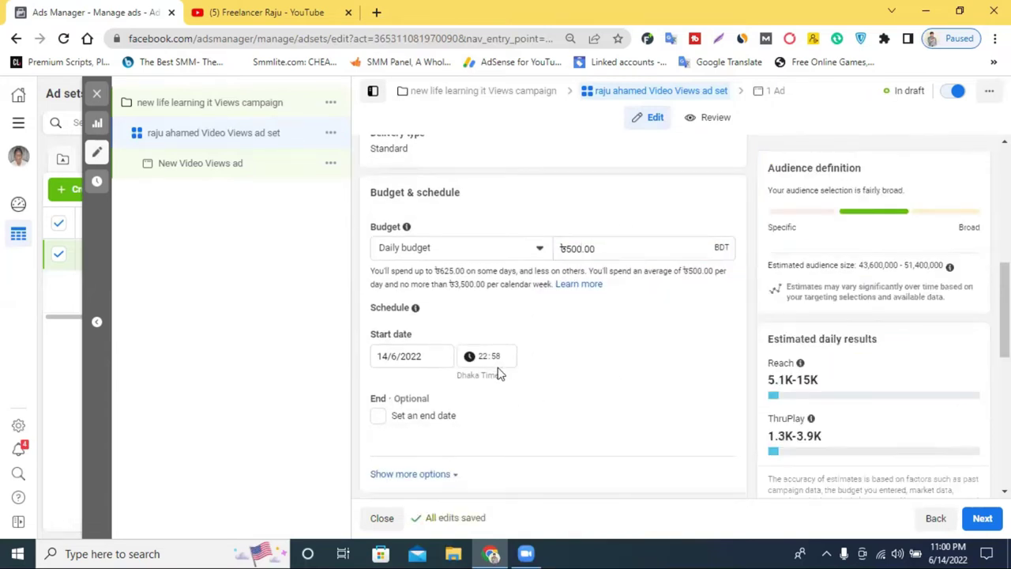
Set the ad set start date to 15 June 2022 at 01:58 Dhaka Time
left_click(400, 359)
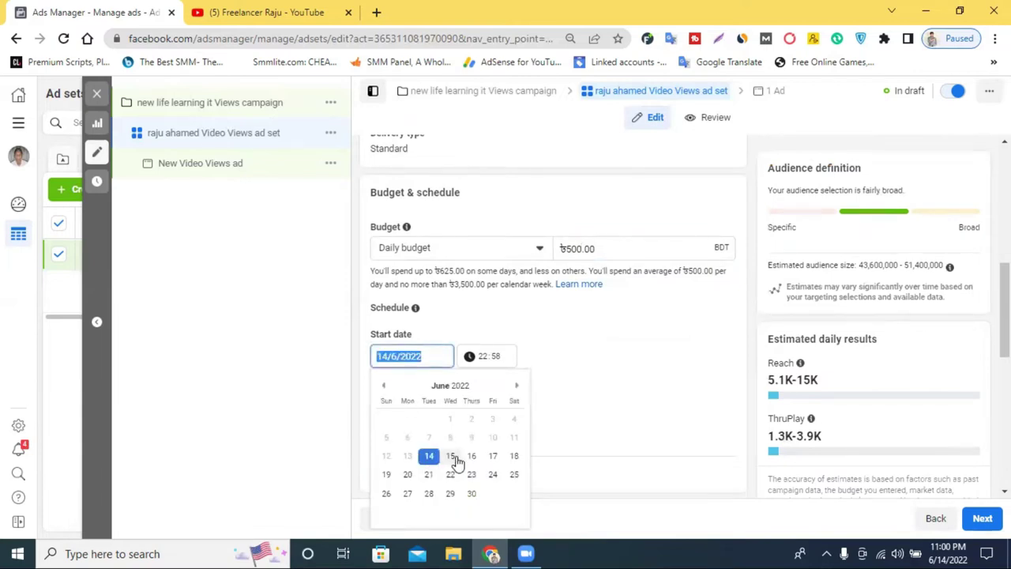
left_click(450, 455)
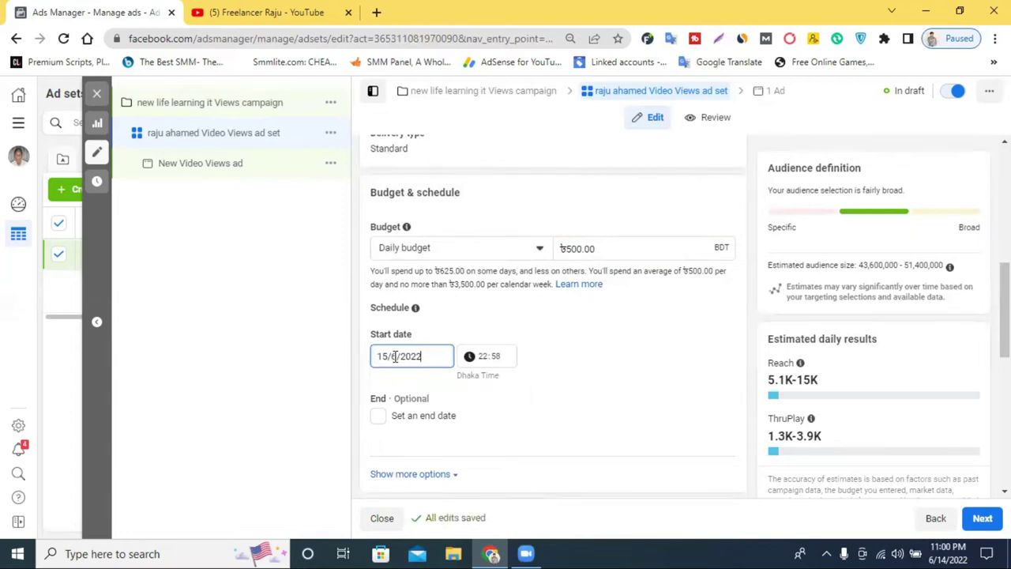
left_click(482, 362)
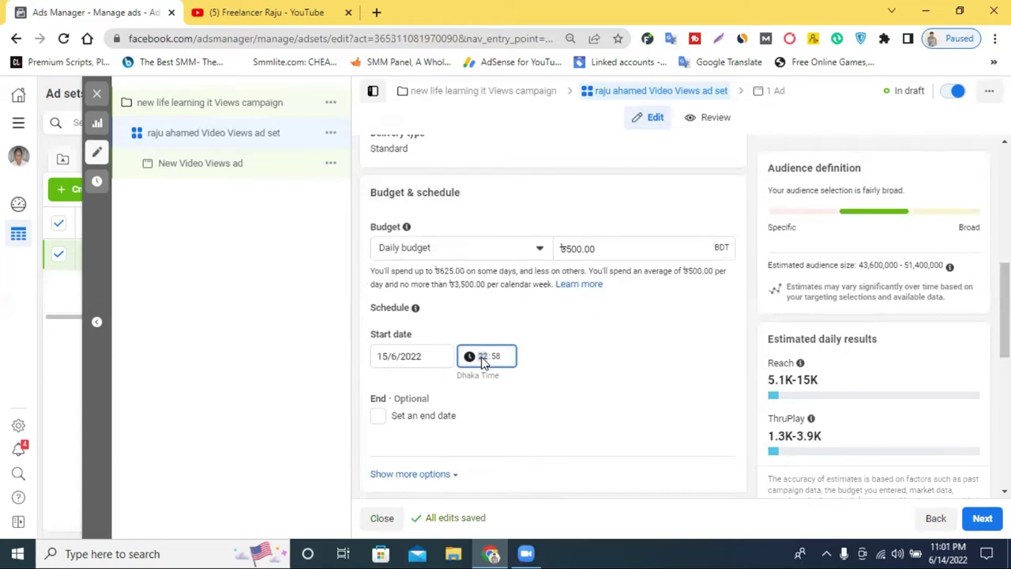
type("01")
left_click(636, 376)
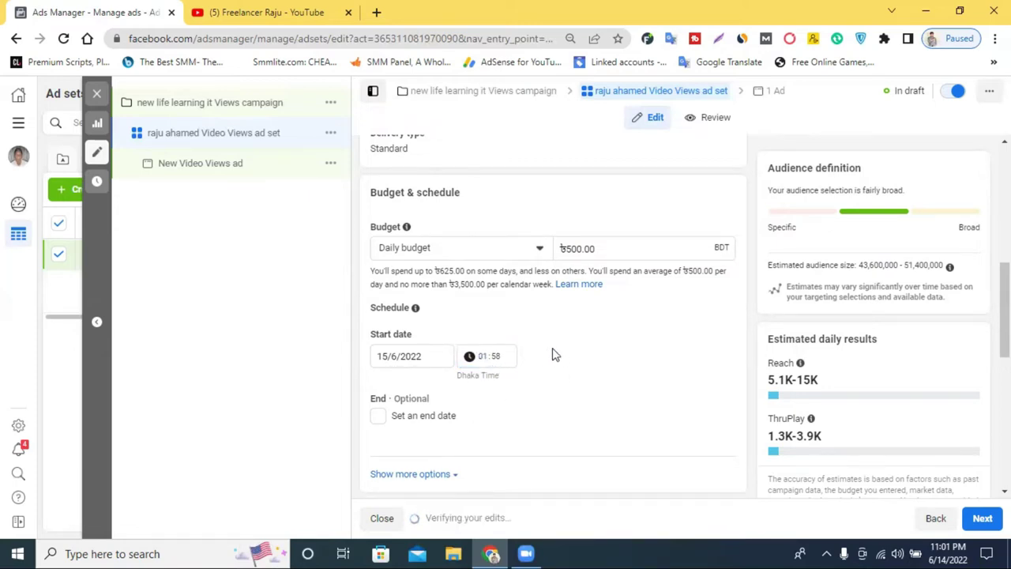
left_click_drag(456, 372, 496, 360)
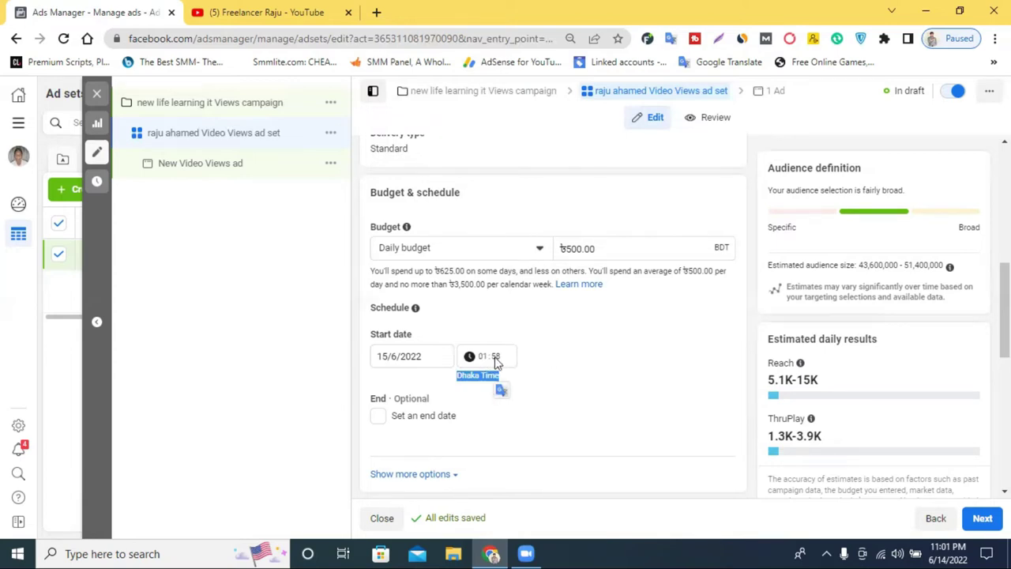
scroll(441, 409, "down", 1)
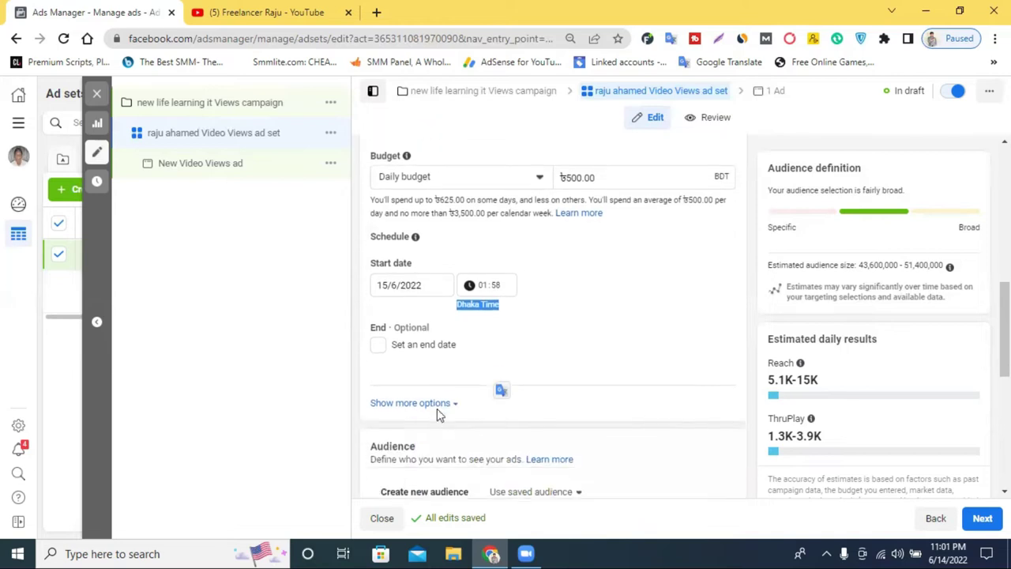
left_click(380, 344)
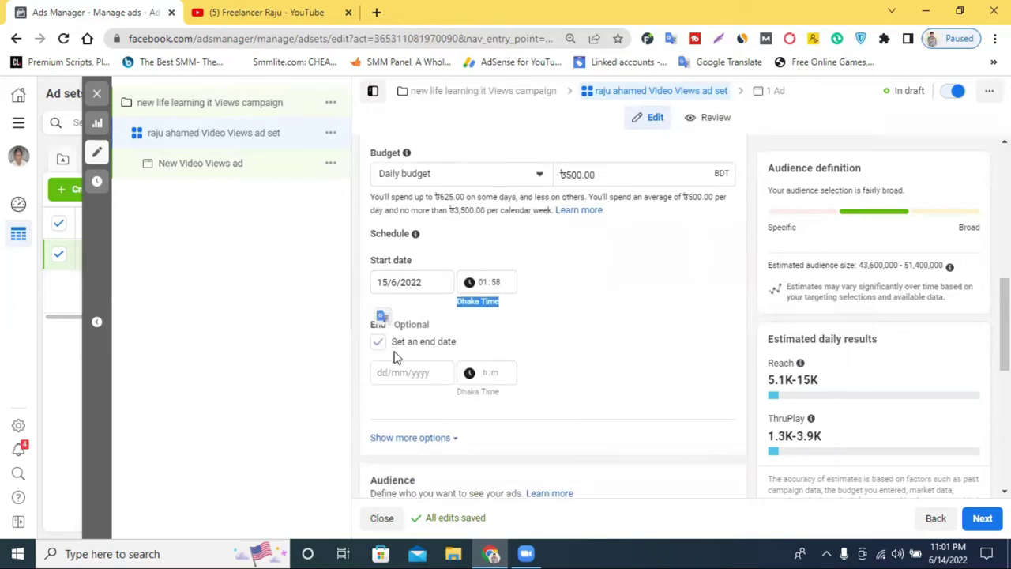
left_click(405, 376)
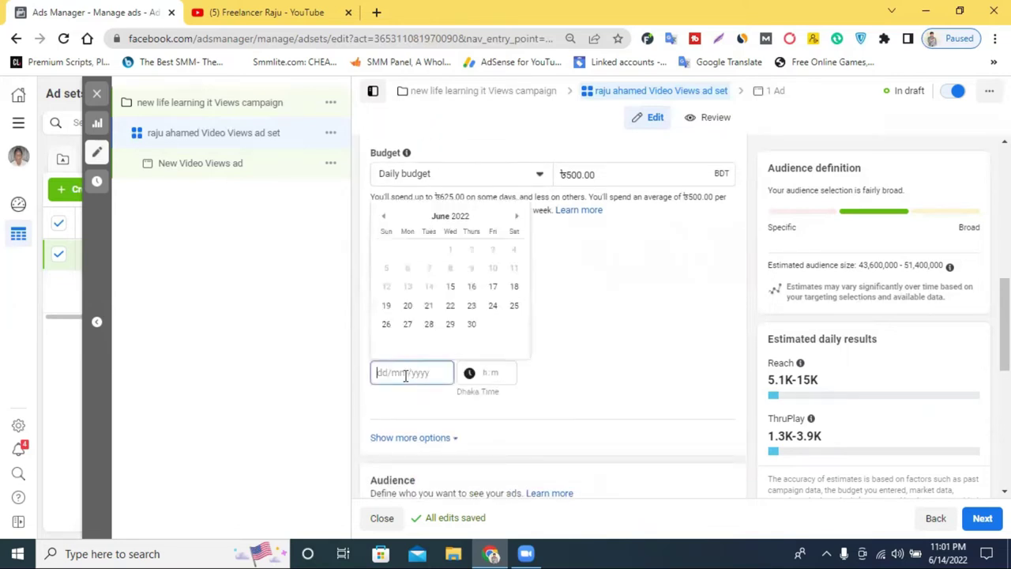
left_click(611, 345)
left_click(415, 374)
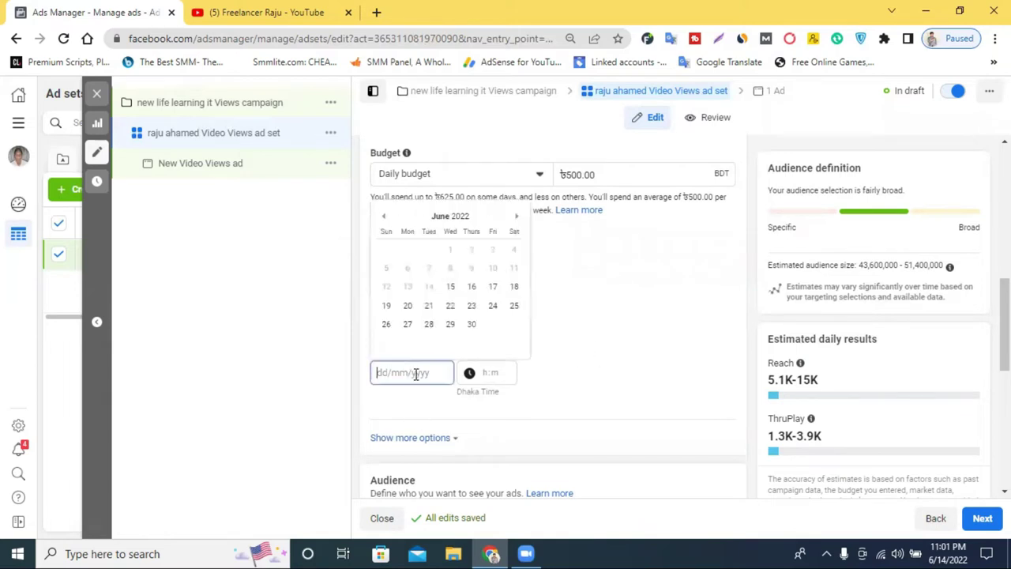
left_click(471, 326)
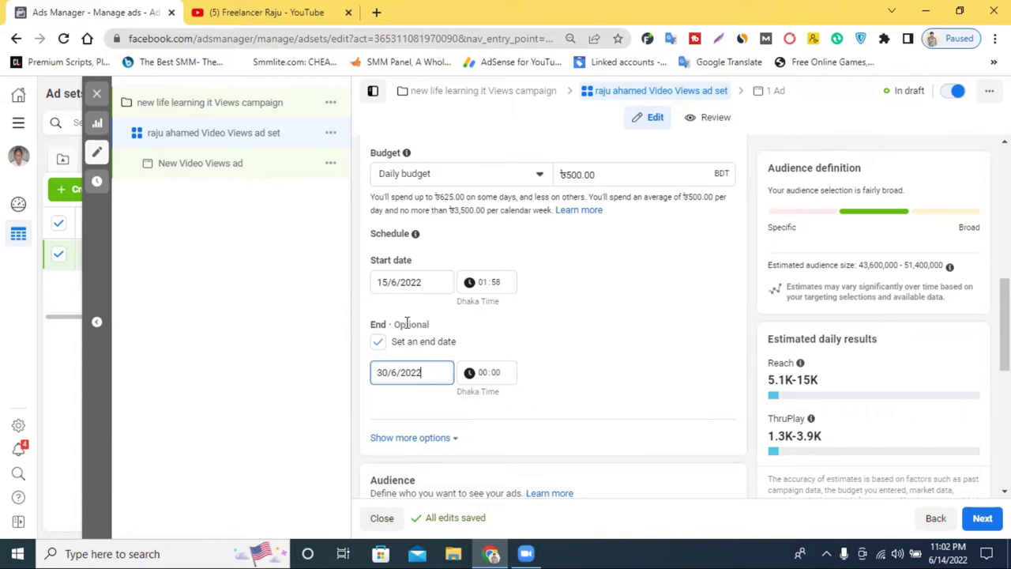
left_click(379, 344)
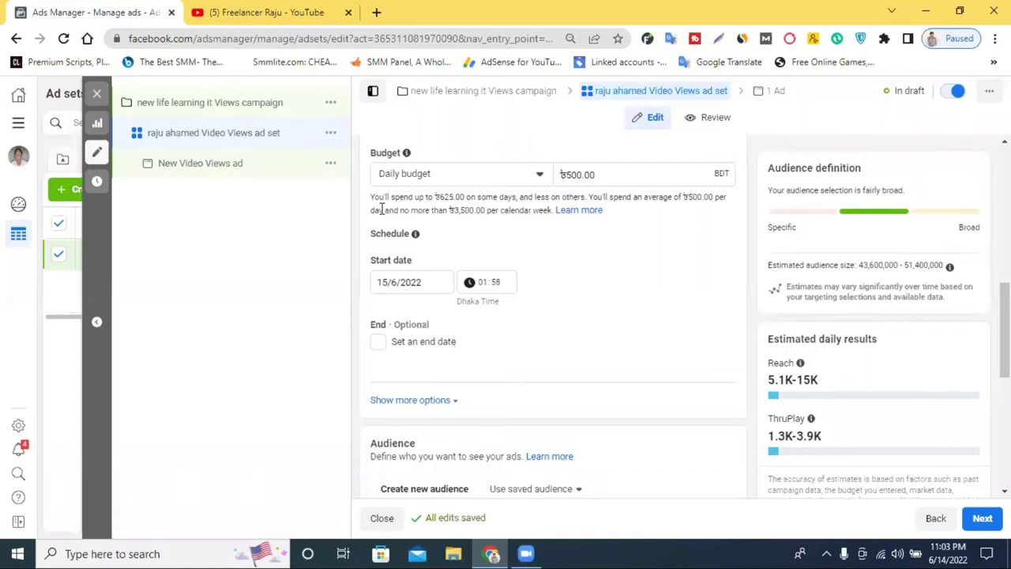
scroll(411, 350, "down", 1)
scroll(412, 350, "down", 1)
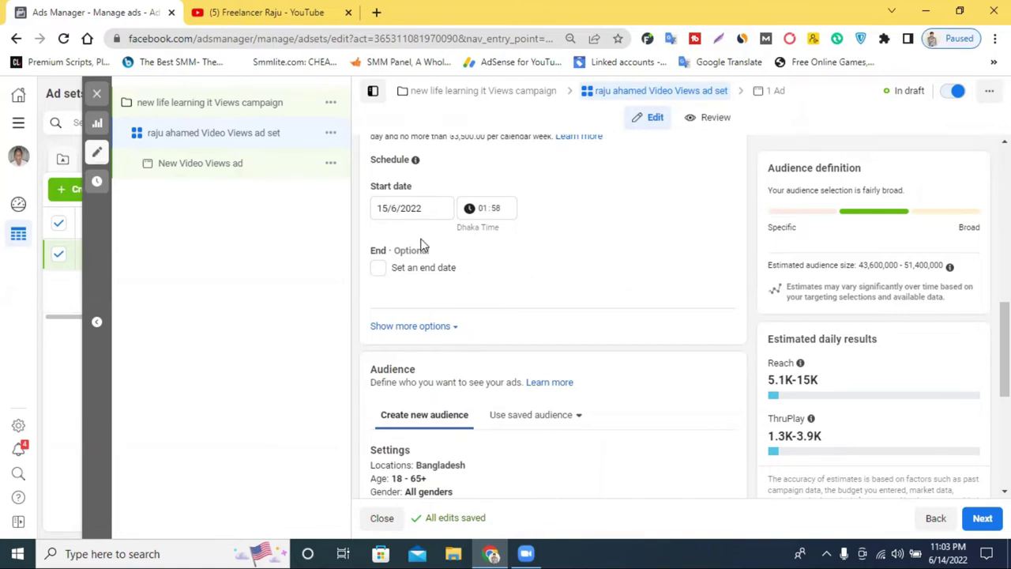
scroll(424, 253, "up", 1)
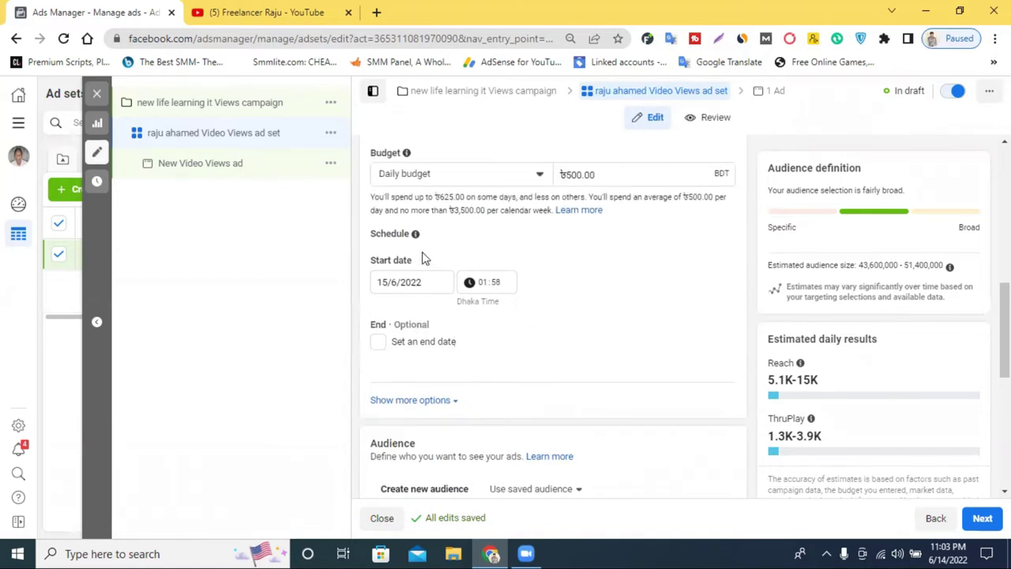
left_click_drag(579, 172, 561, 171)
double_click(800, 381)
left_click_drag(799, 381, 768, 385)
left_click(827, 387)
left_click(832, 442)
scroll(831, 440, "down", 1)
scroll(830, 442, "up", 1)
left_click_drag(822, 435, 771, 437)
left_click(799, 440)
scroll(529, 338, "down", 2)
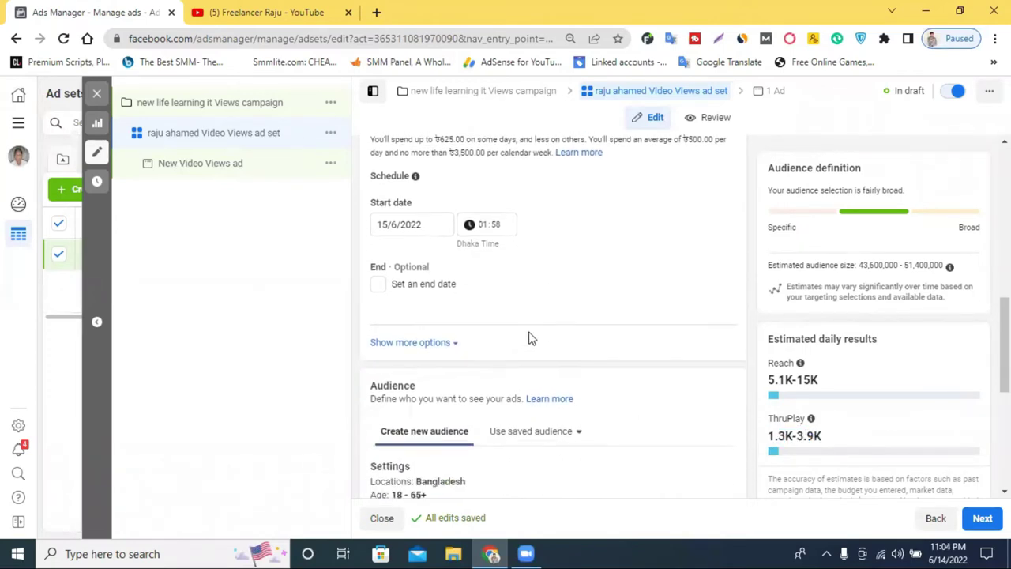
scroll(530, 339, "down", 1)
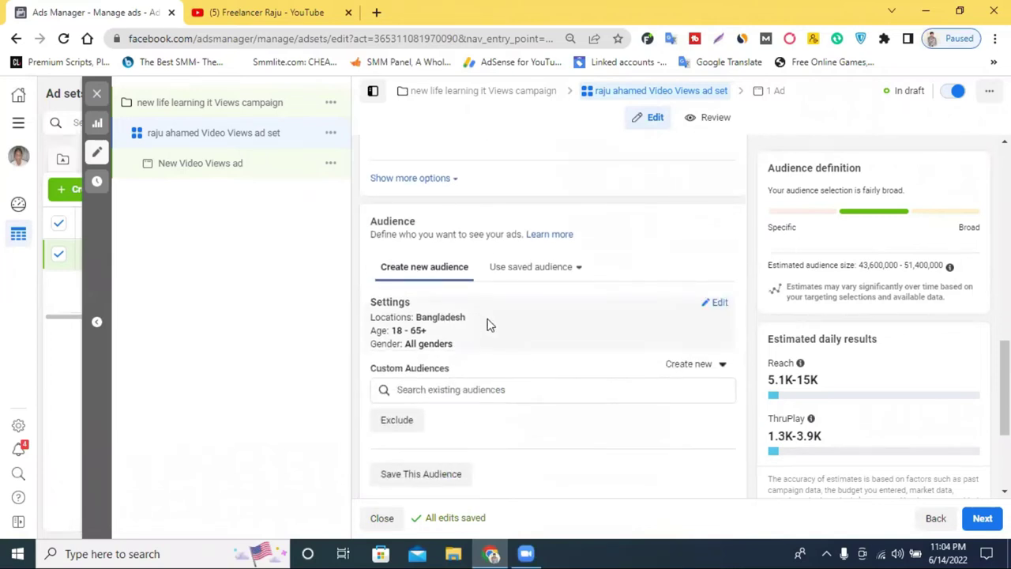
scroll(487, 324, "up", 6)
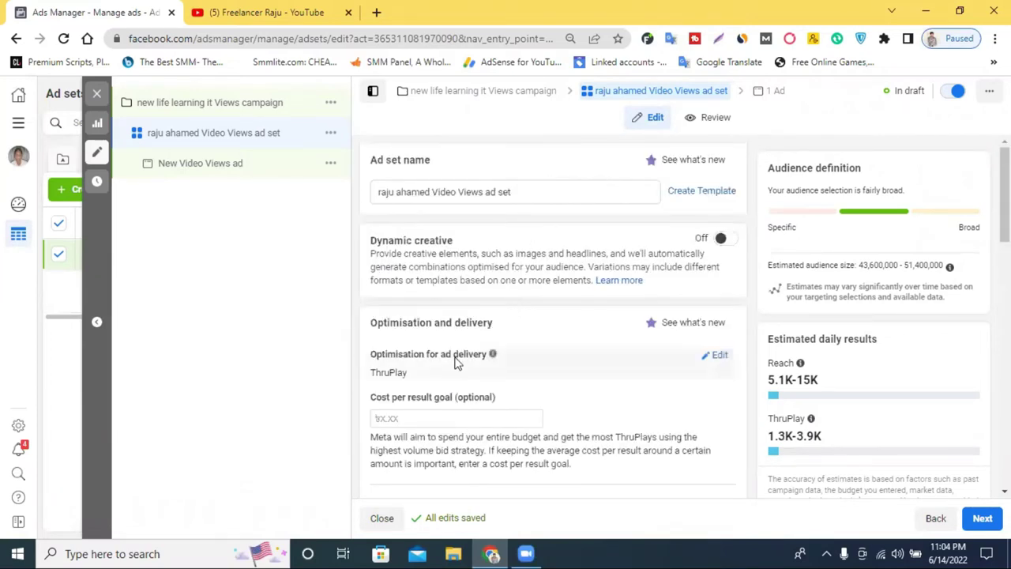
Change the delivery optimisation from ThruPlay to 2-second continuous video views
left_click(713, 356)
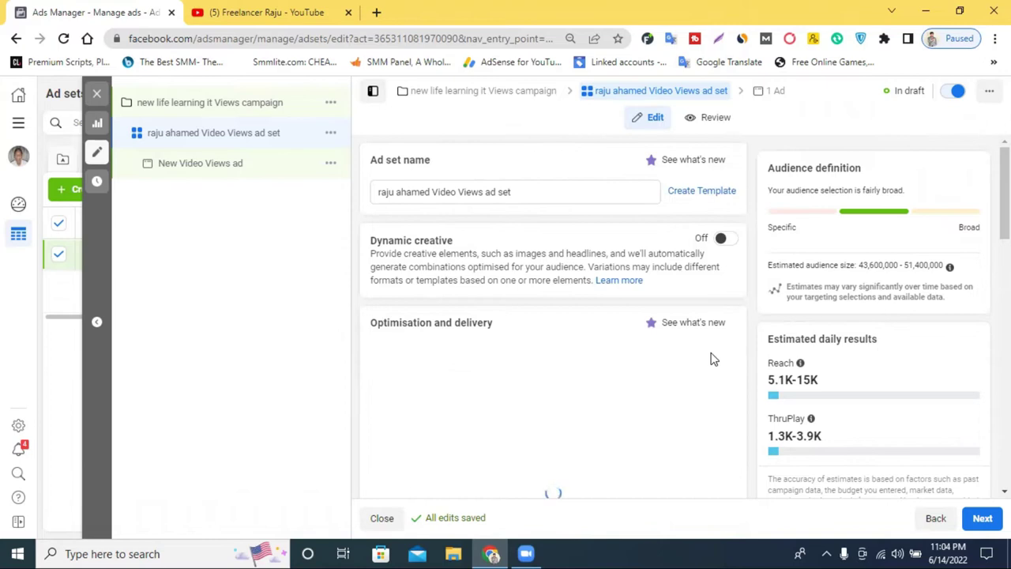
left_click(414, 232)
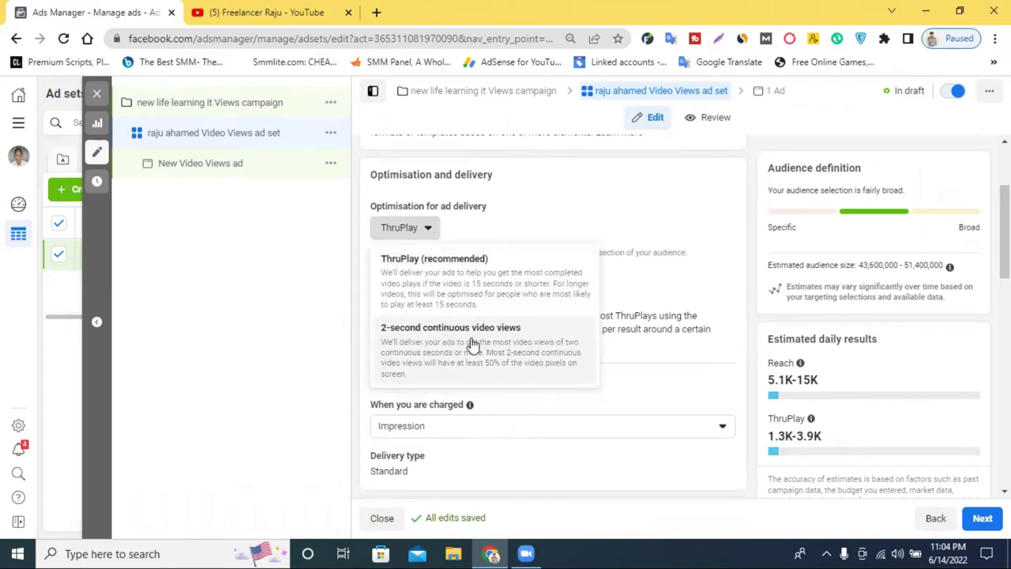
left_click(473, 345)
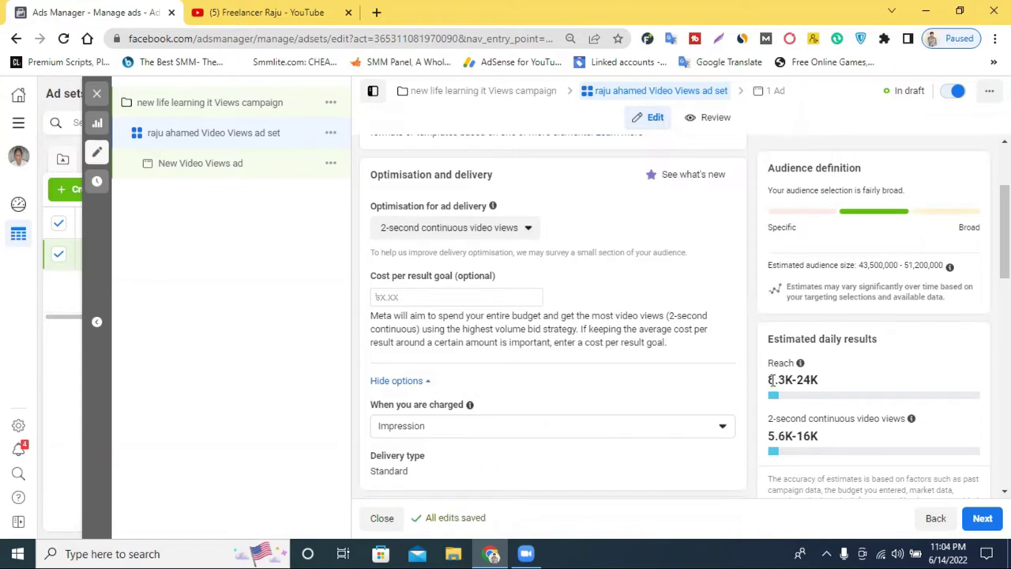
Review the new estimates: 8.3K–24K daily reach and 5.6K–16K video views
double_click(768, 380)
left_click(815, 379)
double_click(869, 420)
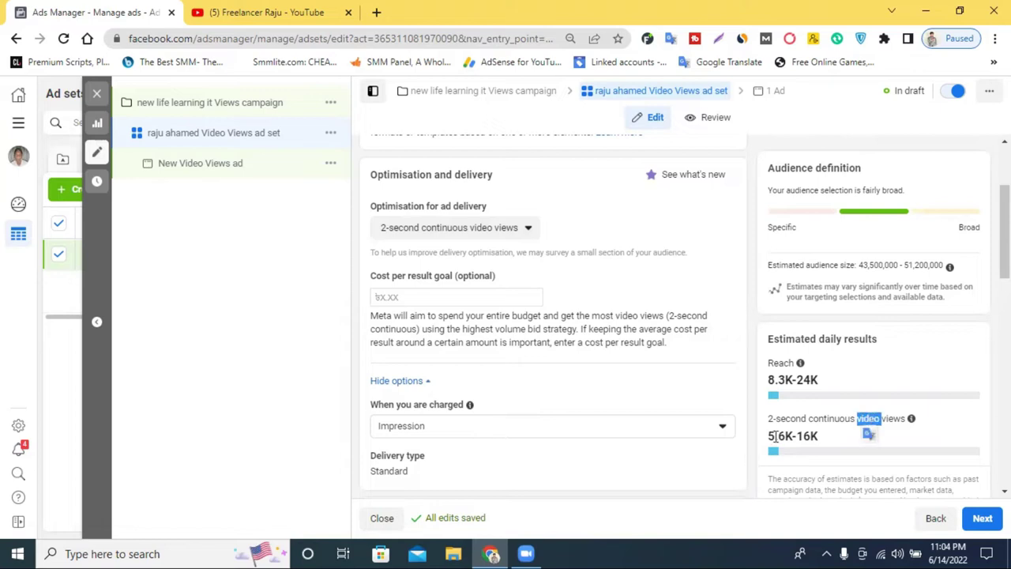
left_click_drag(817, 435, 764, 435)
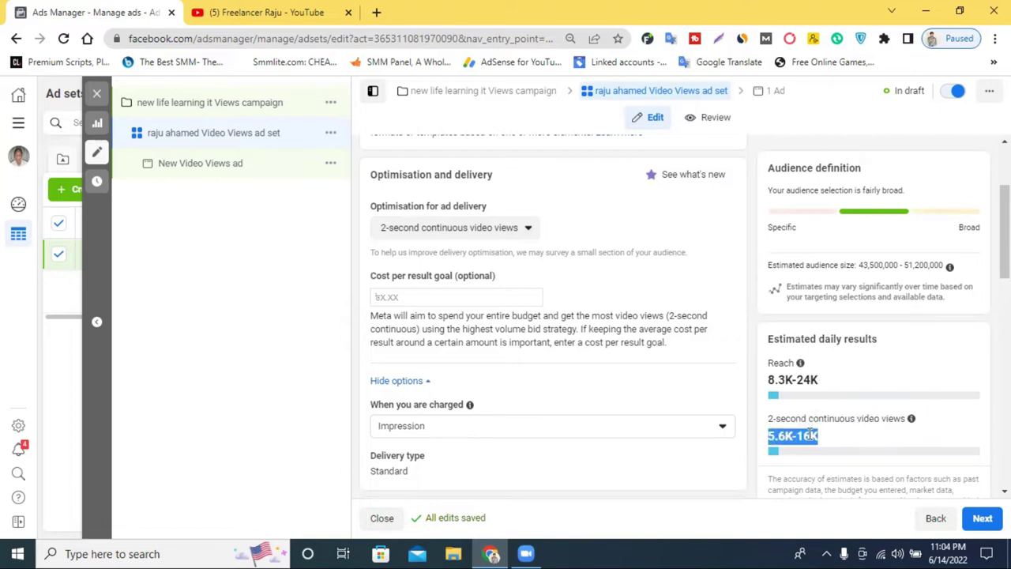
scroll(848, 413, "down", 1)
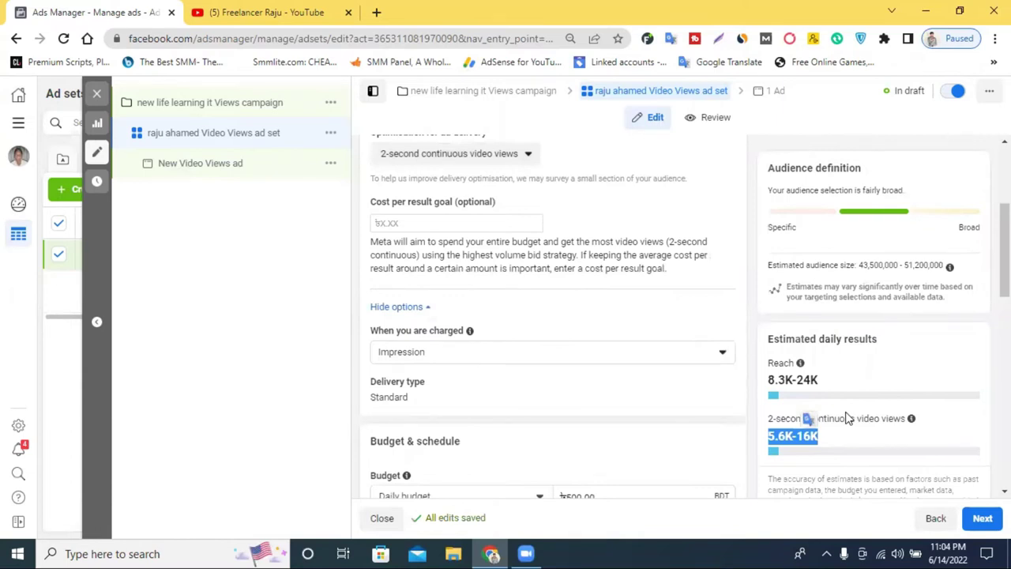
scroll(845, 417, "up", 2)
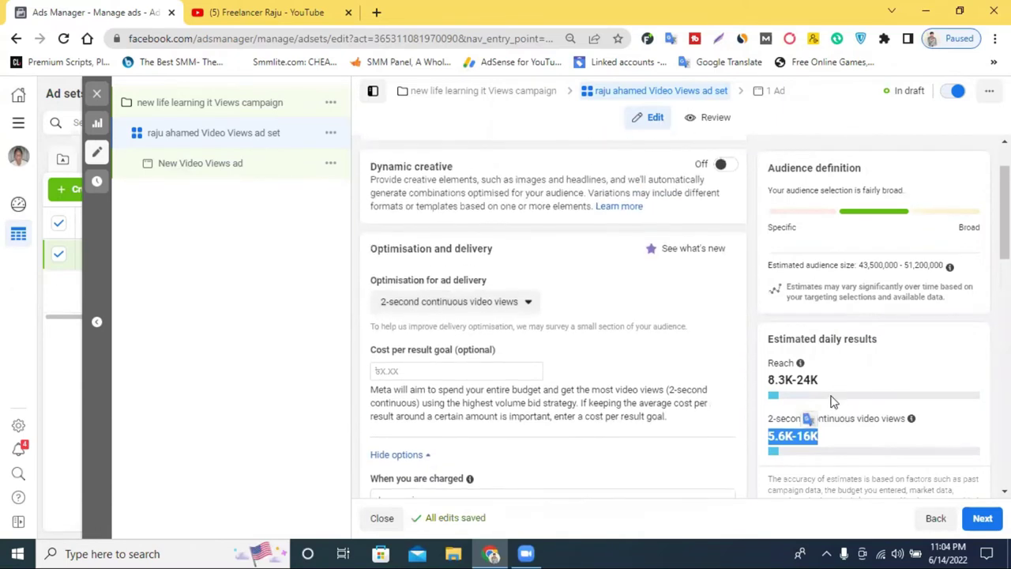
mouse_move(843, 414)
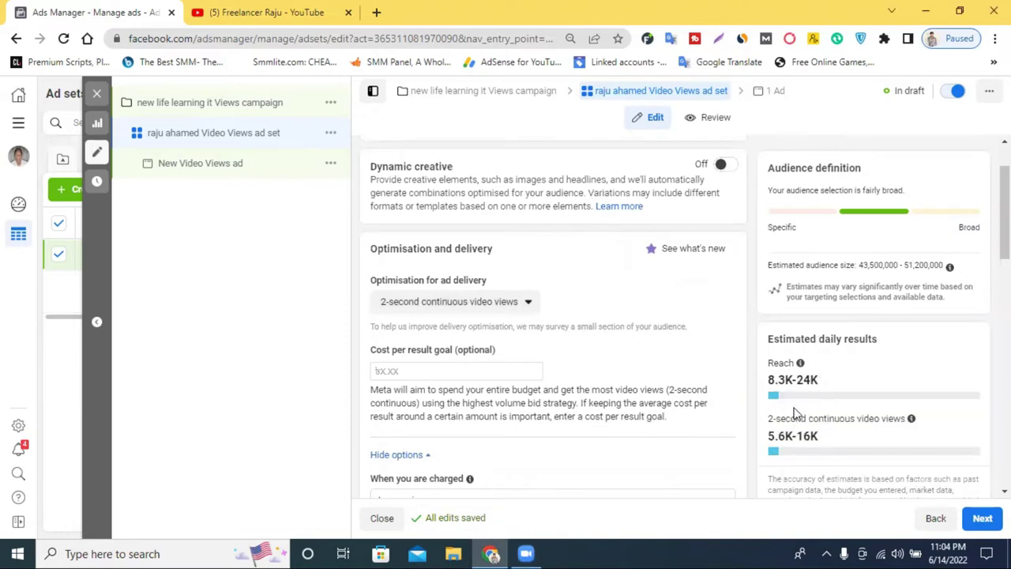
scroll(587, 374, "down", 5)
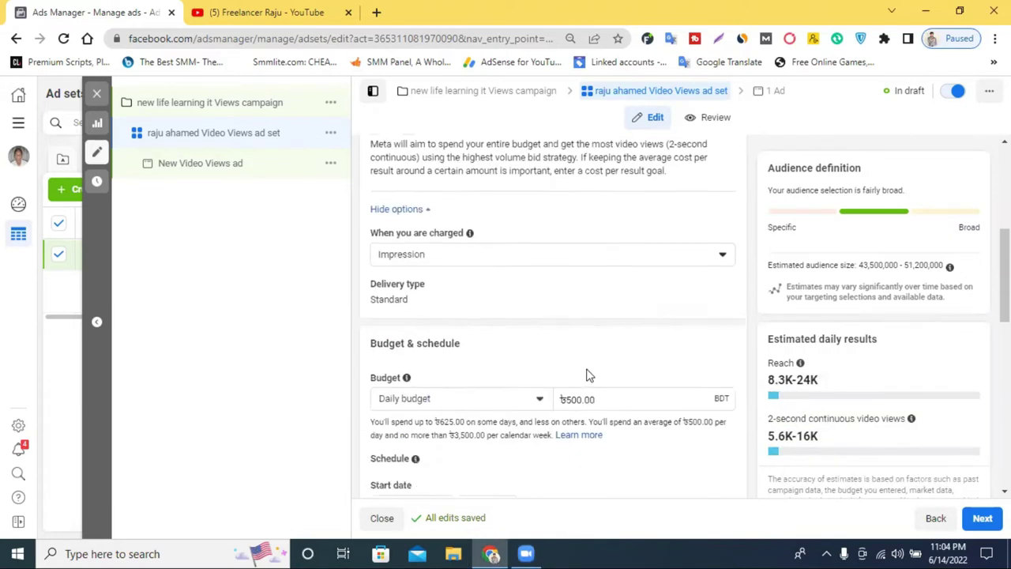
scroll(492, 356, "down", 1)
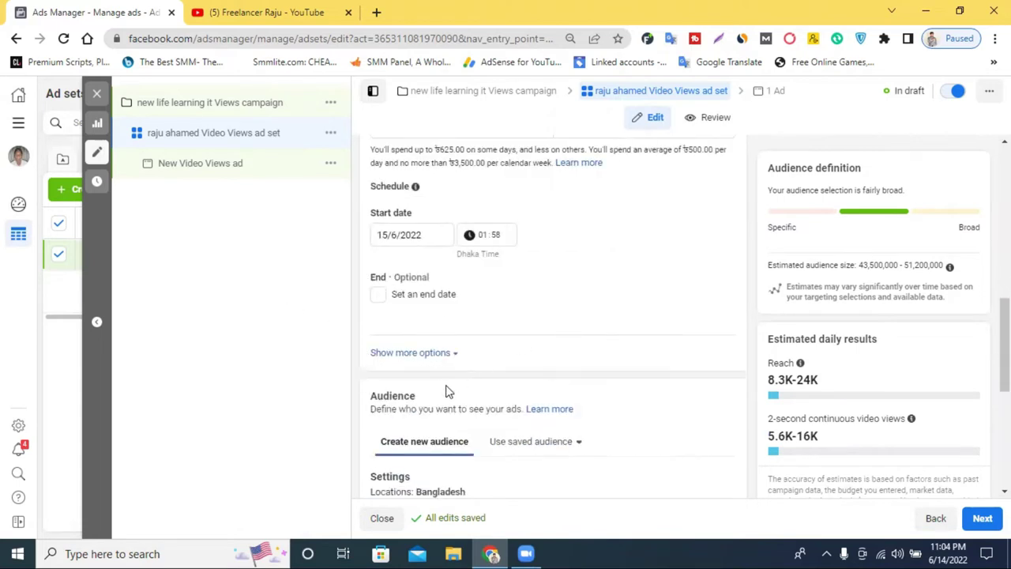
scroll(456, 388, "down", 1)
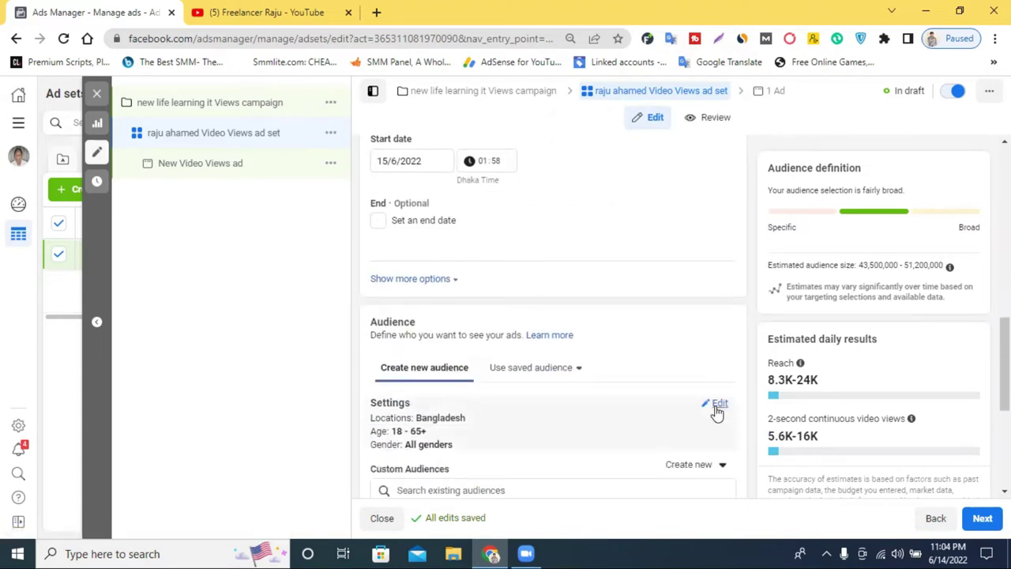
Remove Bangladesh from the audience locations, keeping the current location audience type
left_click(717, 407)
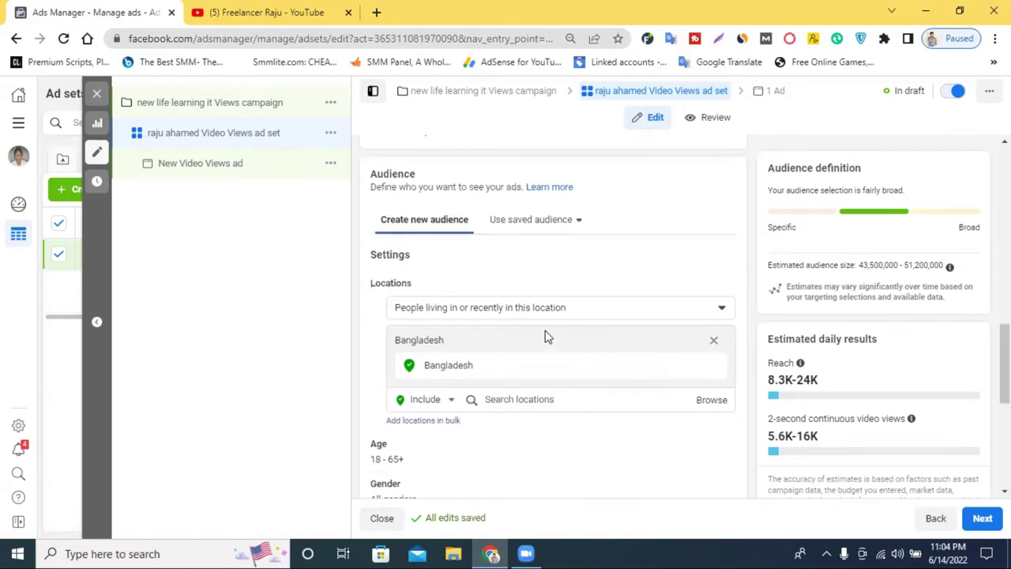
key("BackSpace")
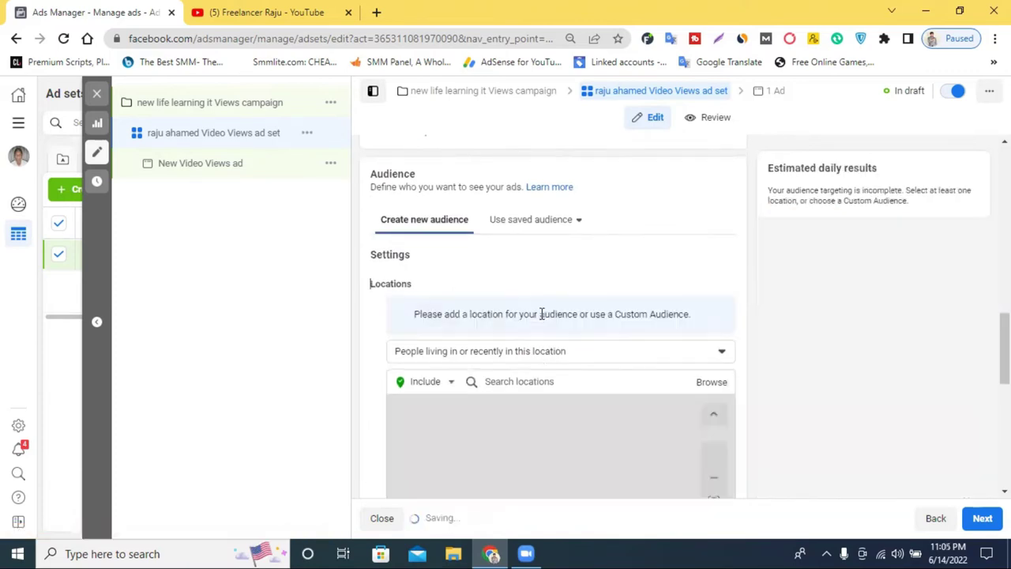
left_click(543, 354)
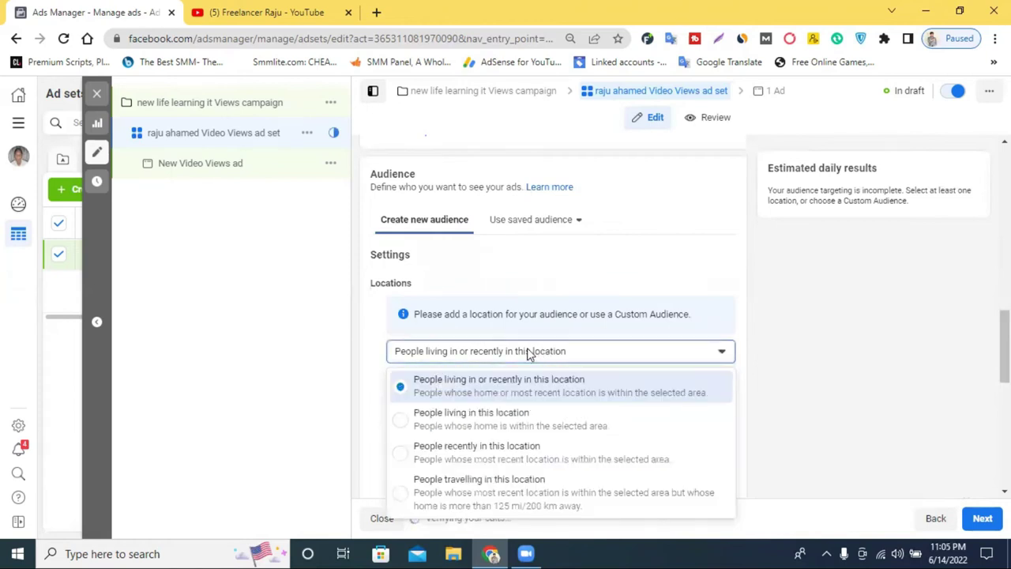
left_click(527, 353)
Add United States as a location via a 'usa' search, then remove it again
left_click(559, 382)
type("us")
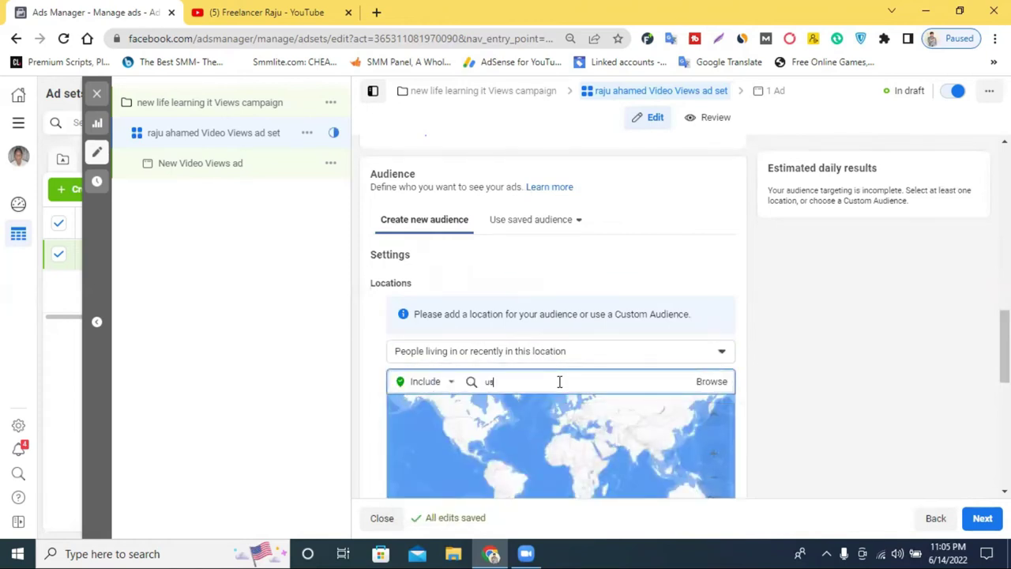
type("a")
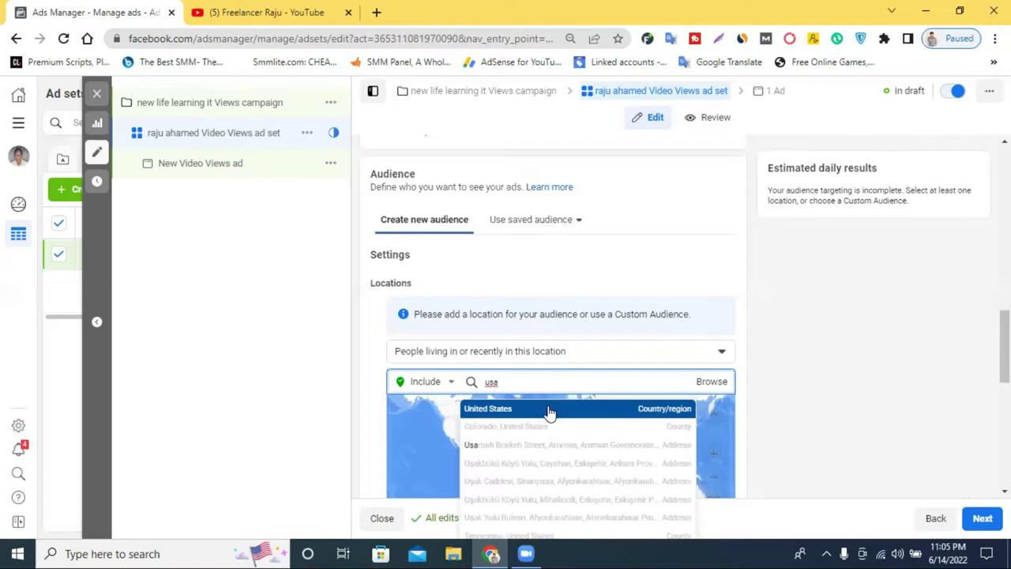
left_click(550, 410)
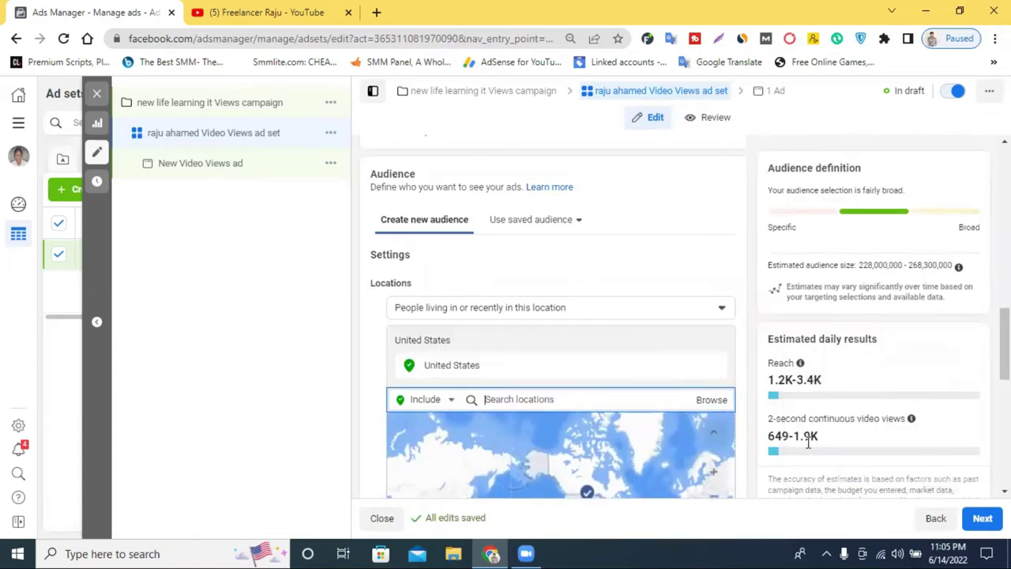
left_click_drag(812, 439, 794, 440)
left_click(795, 441)
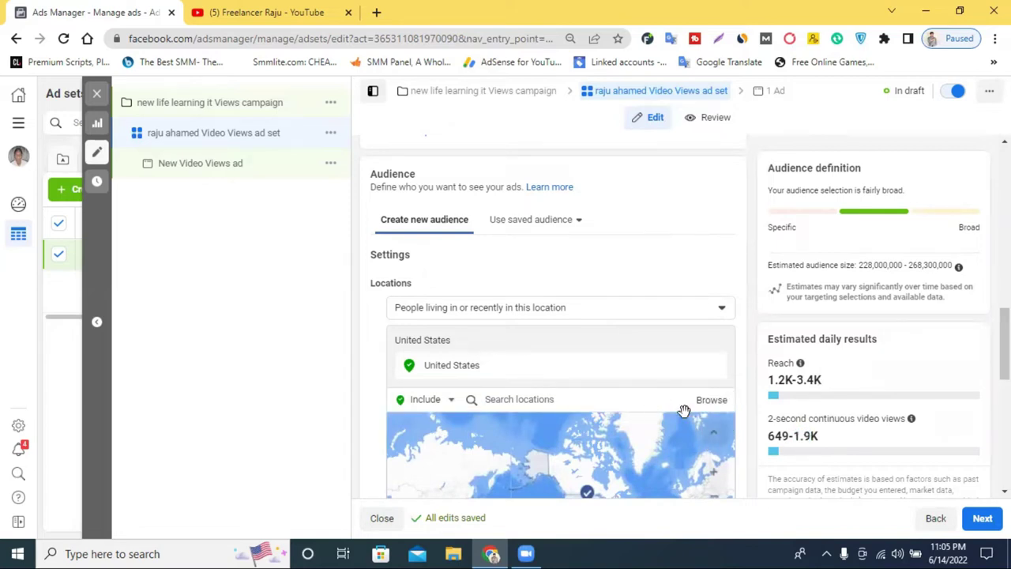
left_click(710, 368)
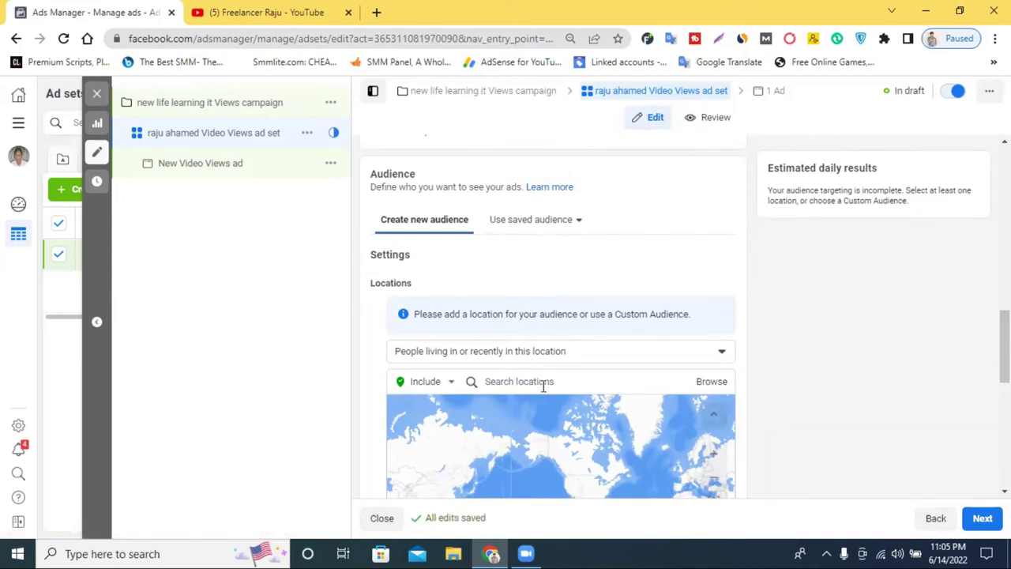
Add postcode 1960 as a location, remove it again, and open a new browser tab
left_click(544, 382)
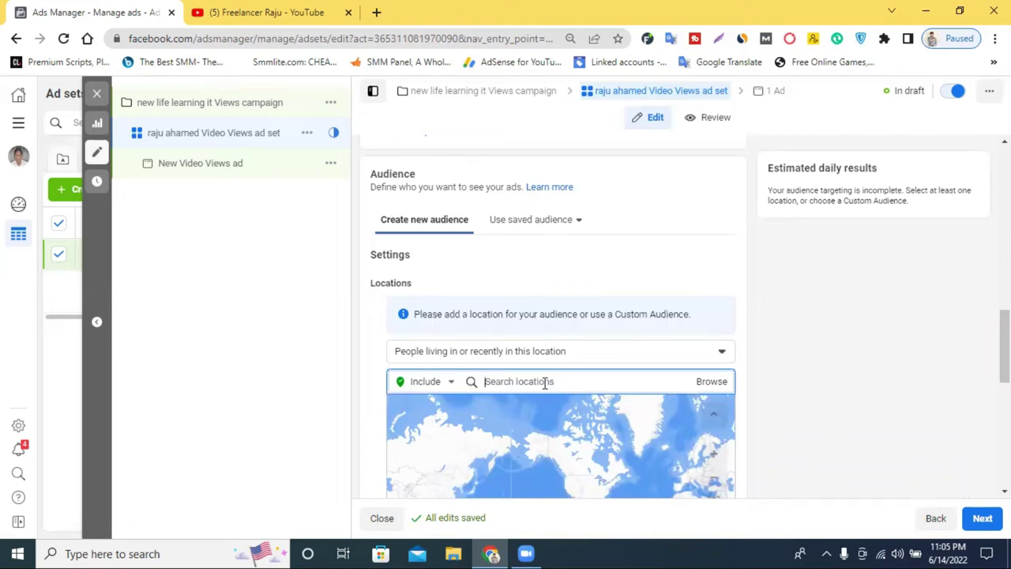
type("1960")
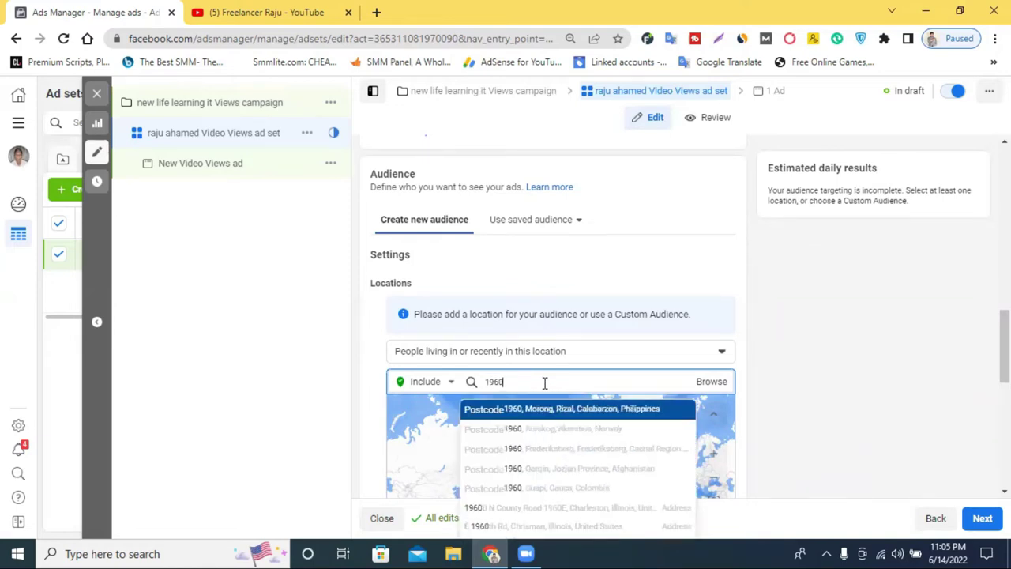
key("Return")
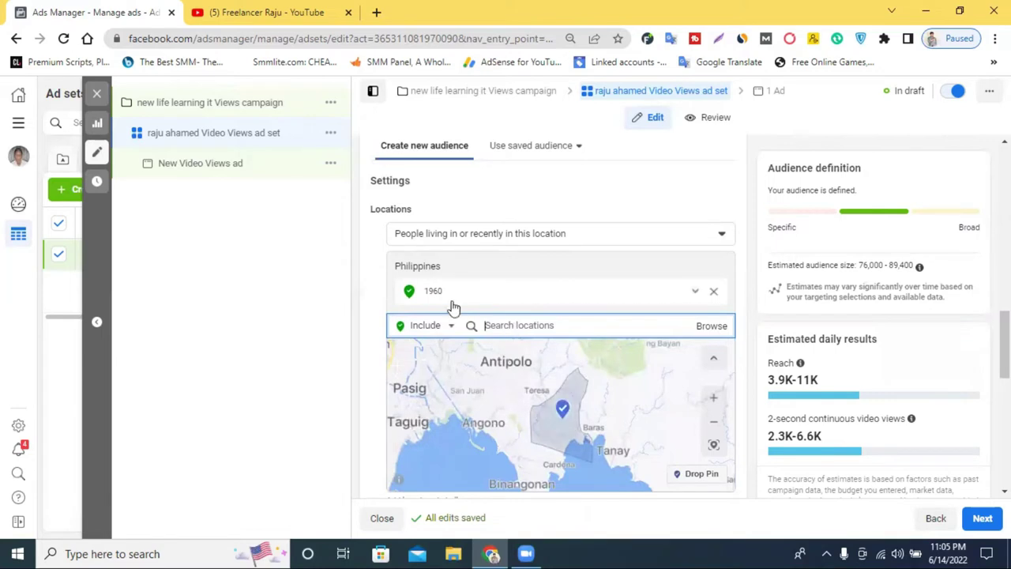
left_click(712, 293)
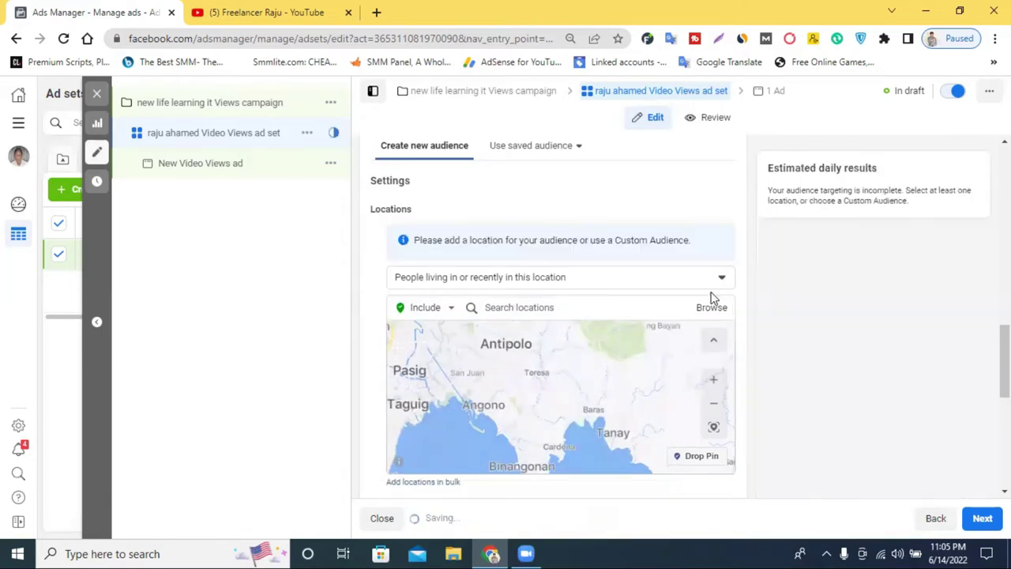
left_click(374, 11)
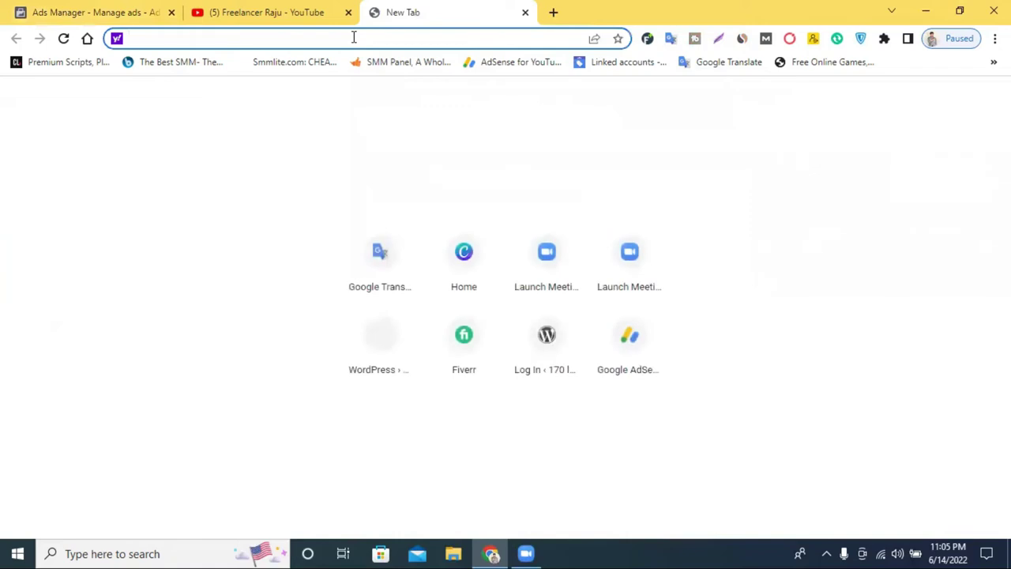
Search Yahoo for 'usa all city name list'
type("us")
key("BackSpace")
key("BackSpace")
key("BackSpace")
type("usa ")
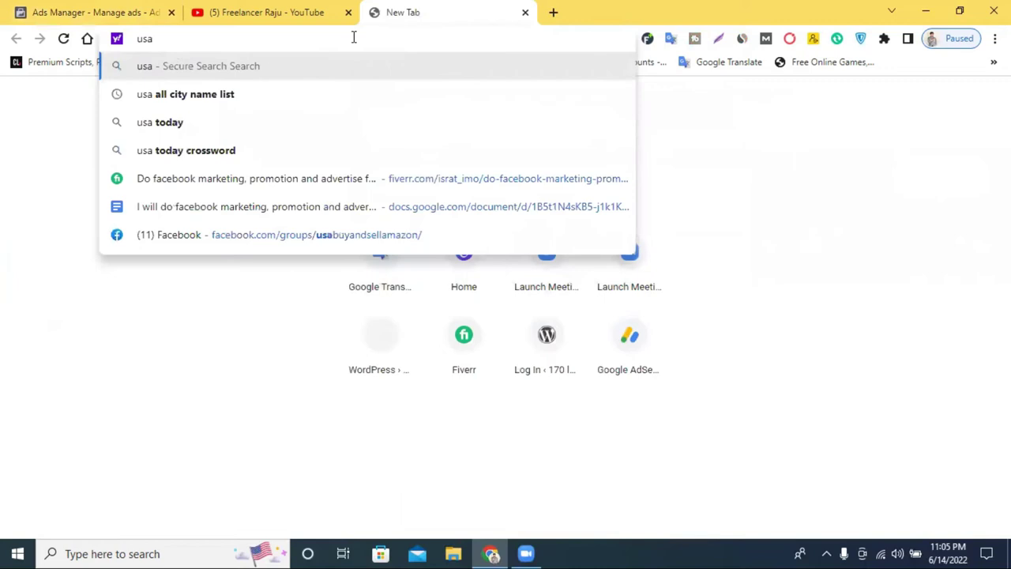
type("all")
left_click(183, 102)
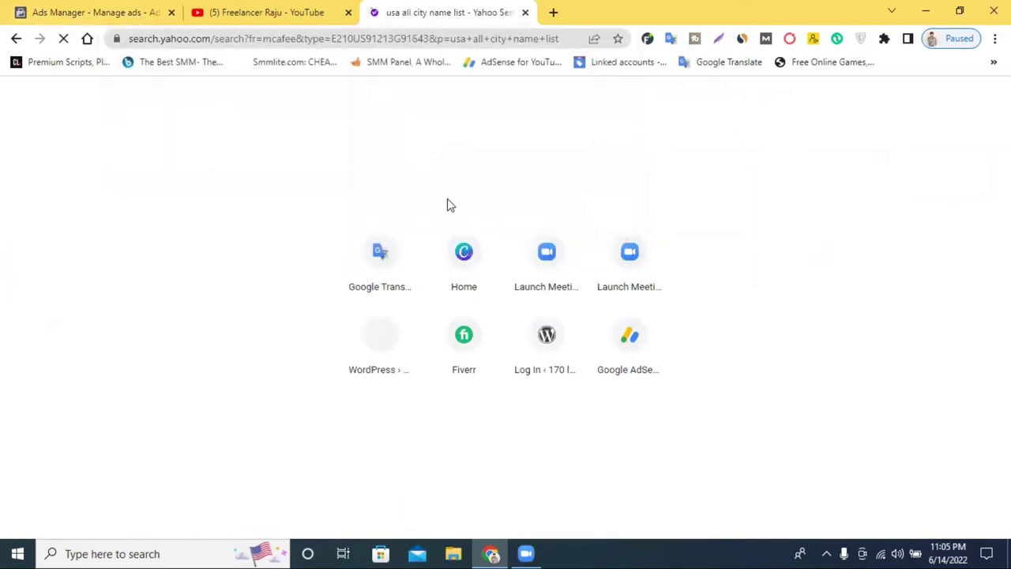
Open Wikipedia's list of US cities by population, then return to the Ads Manager ad set
scroll(223, 432, "down", 4)
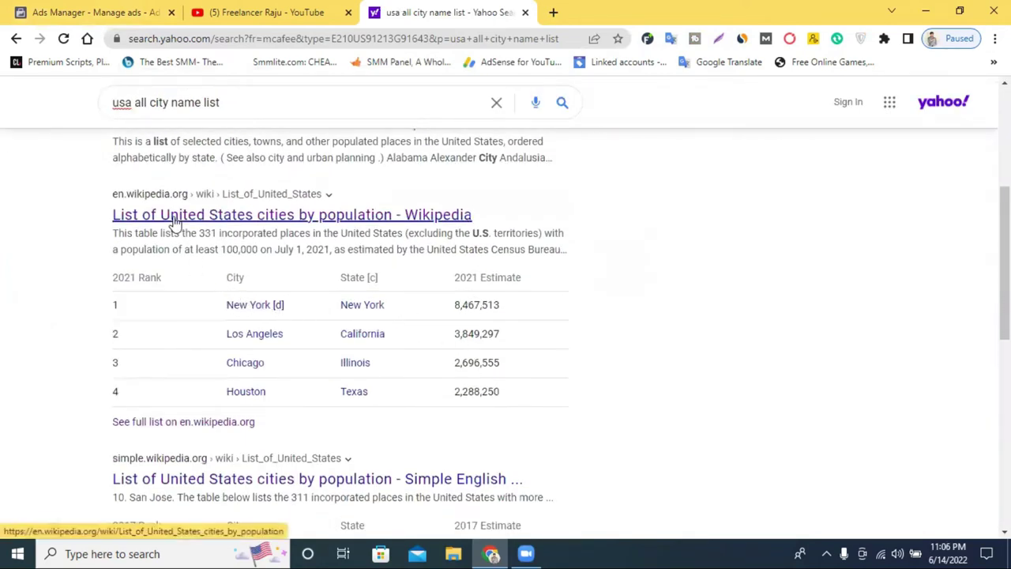
left_click(169, 220)
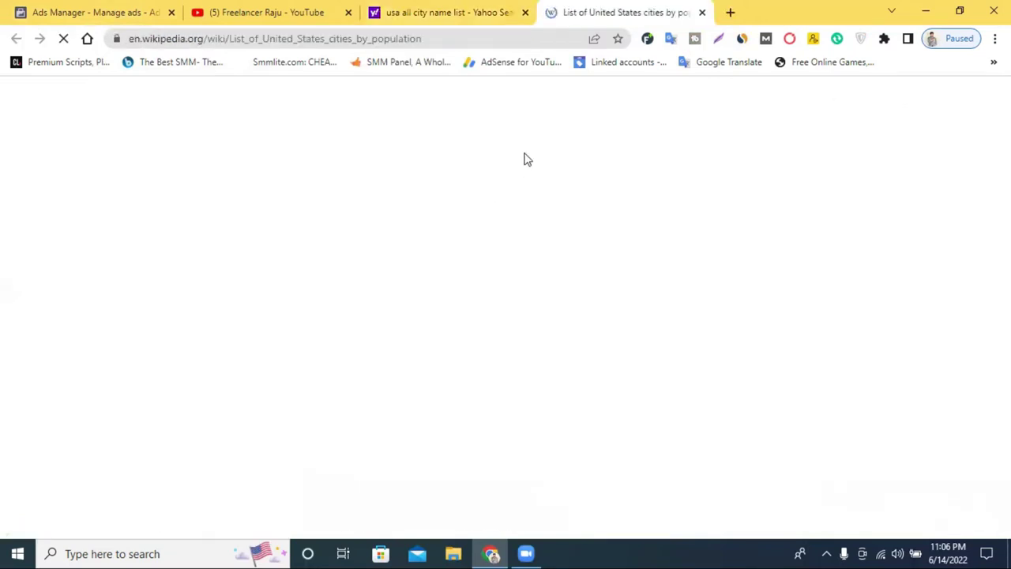
left_click(474, 13)
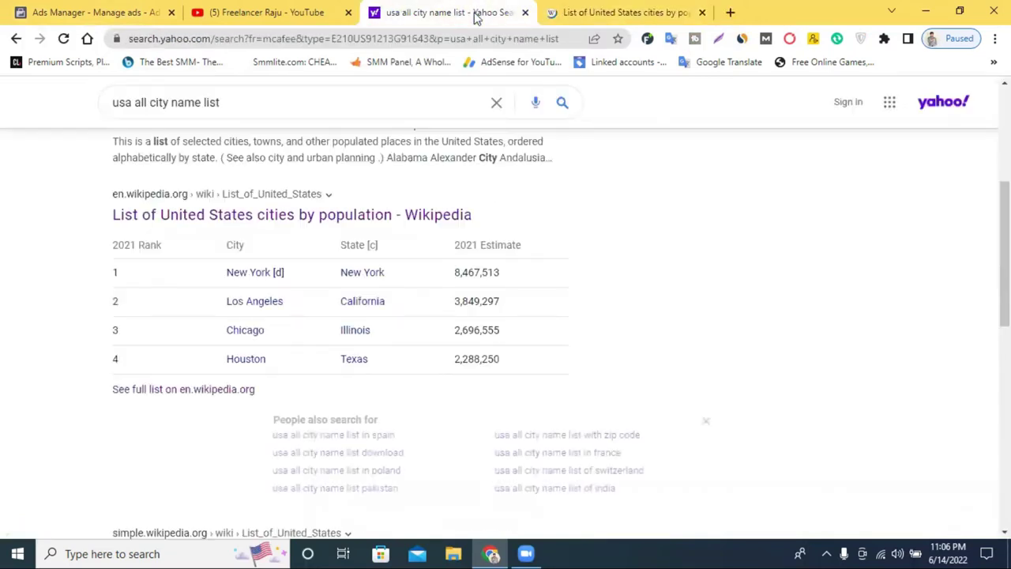
left_click(280, 14)
Try postcode 1450 in the ad set's location search, then move to Wikipedia's US cities list
left_click(113, 12)
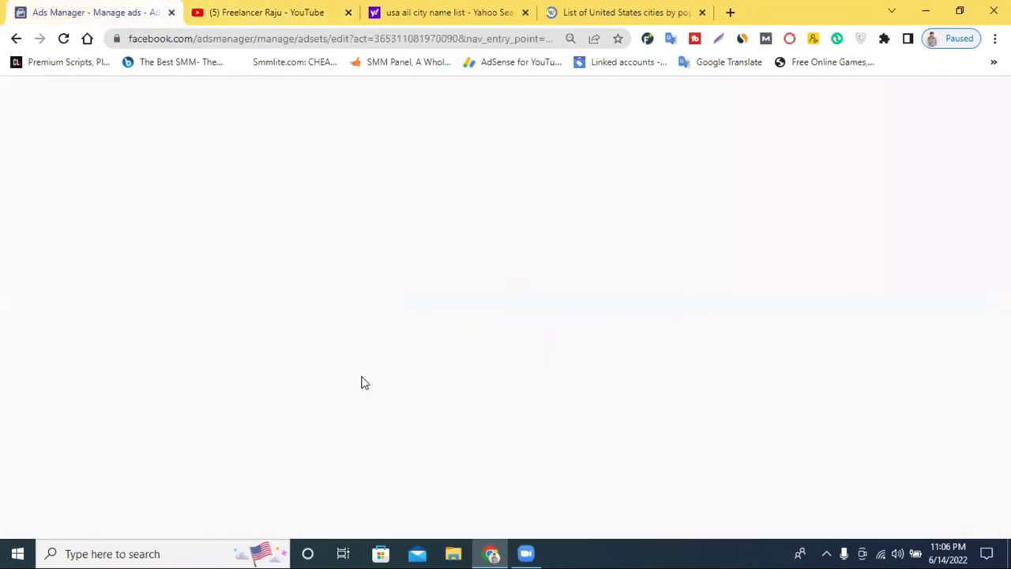
left_click(509, 307)
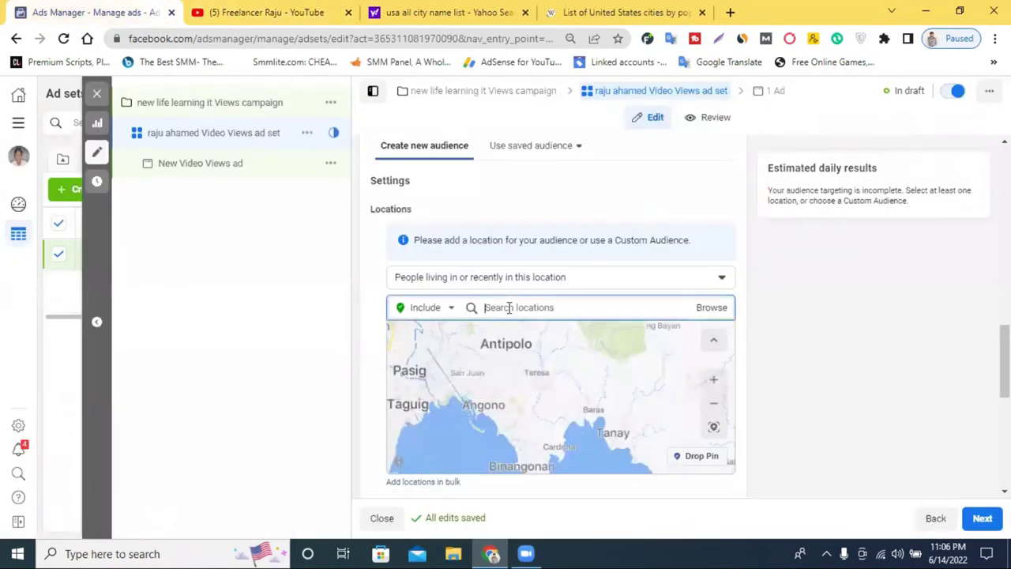
type("1450")
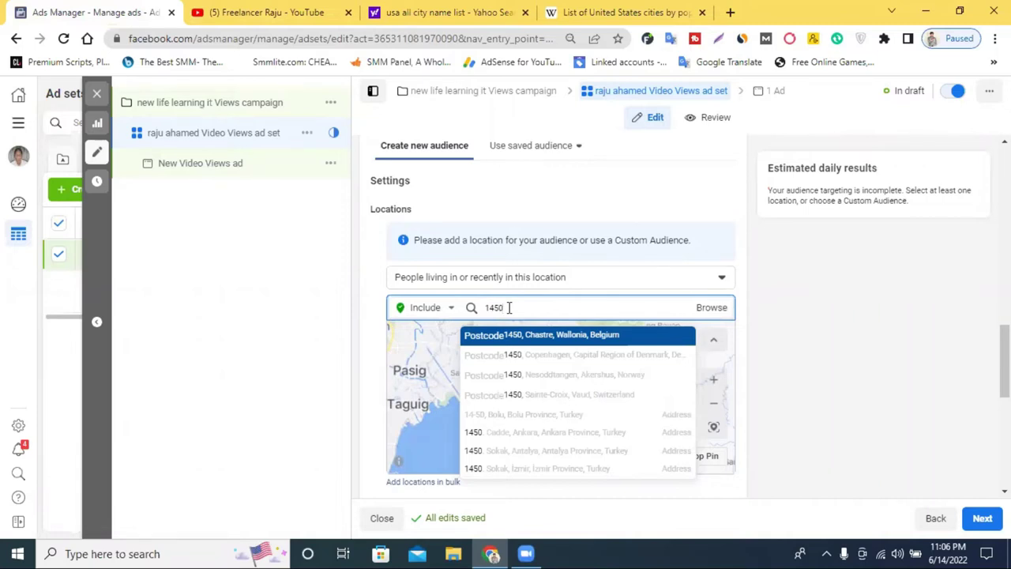
left_click(606, 12)
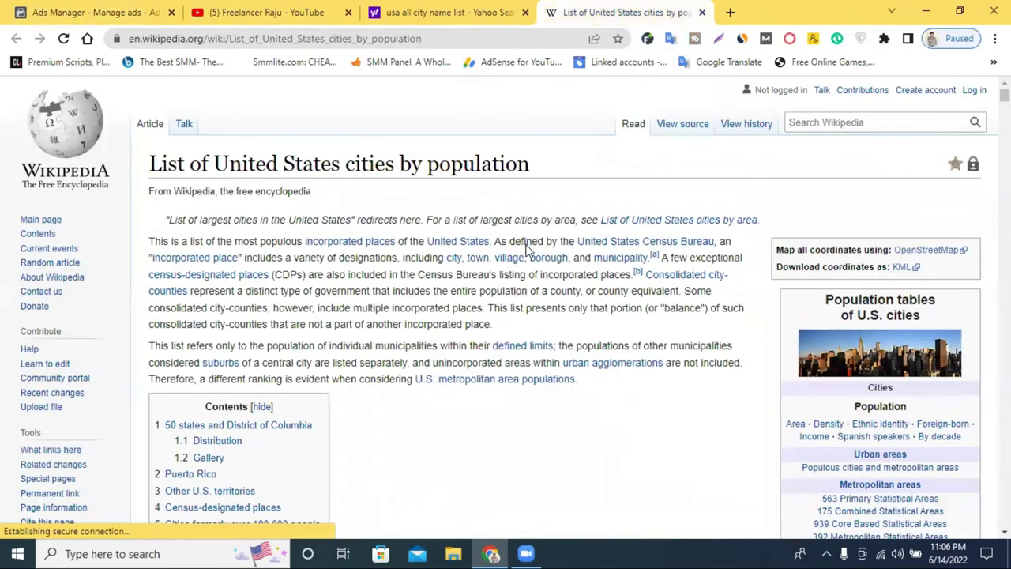
Find the US cities population table and select 'New York' in its first row
scroll(527, 272, "down", 5)
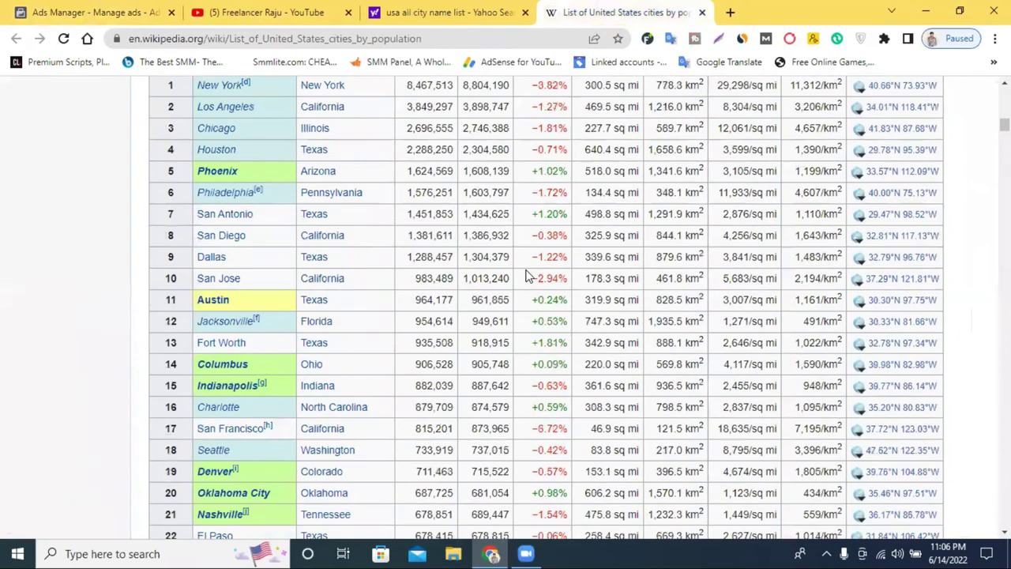
scroll(524, 277, "up", 3)
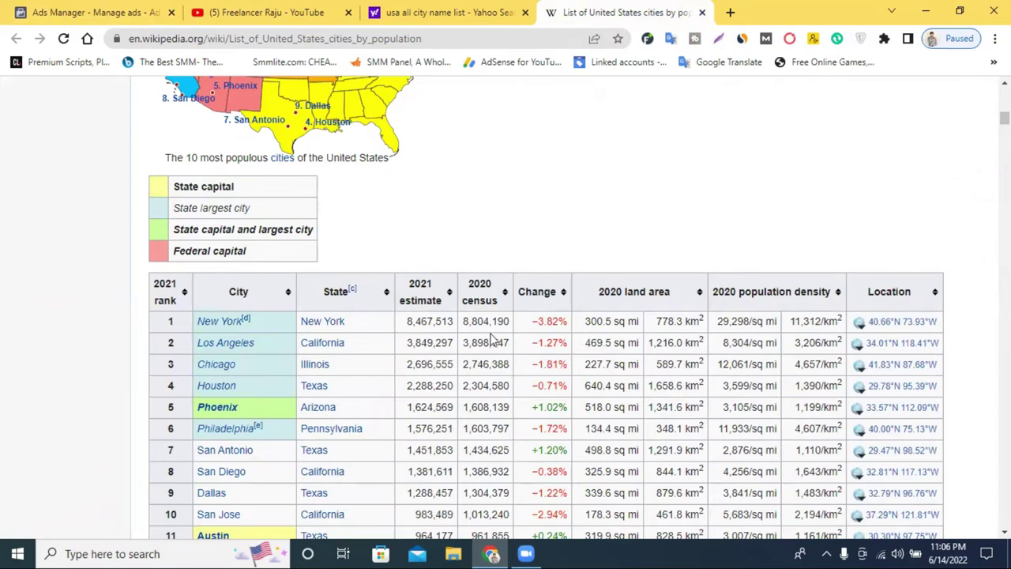
scroll(440, 334, "up", 4)
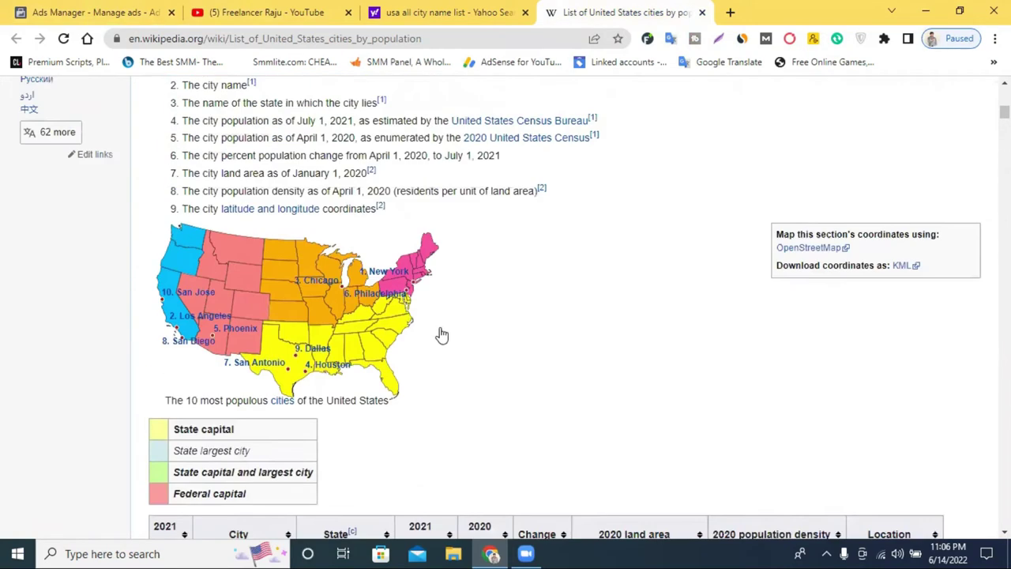
scroll(356, 332, "down", 5)
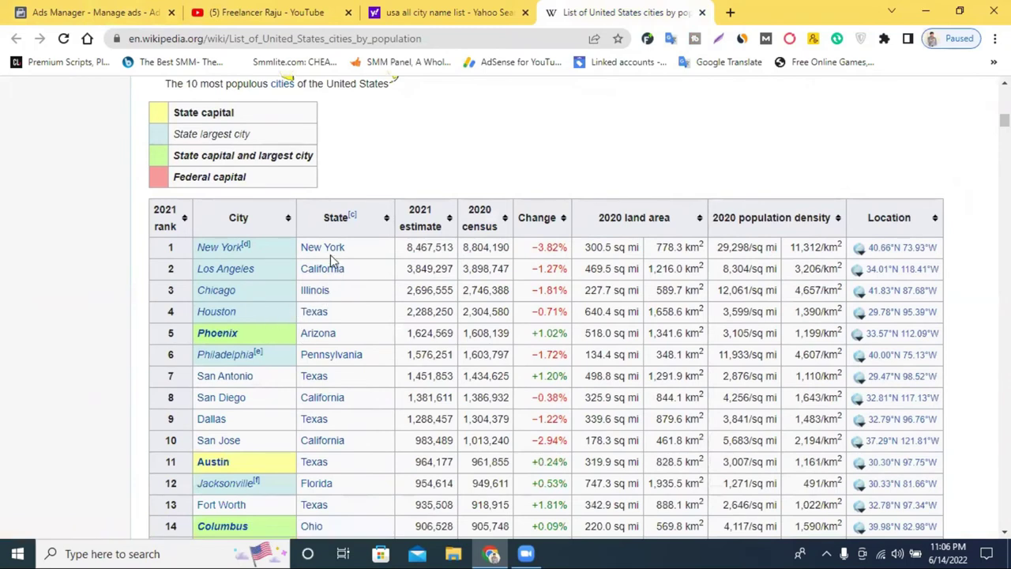
left_click_drag(349, 250, 303, 252)
key("ctrl+c")
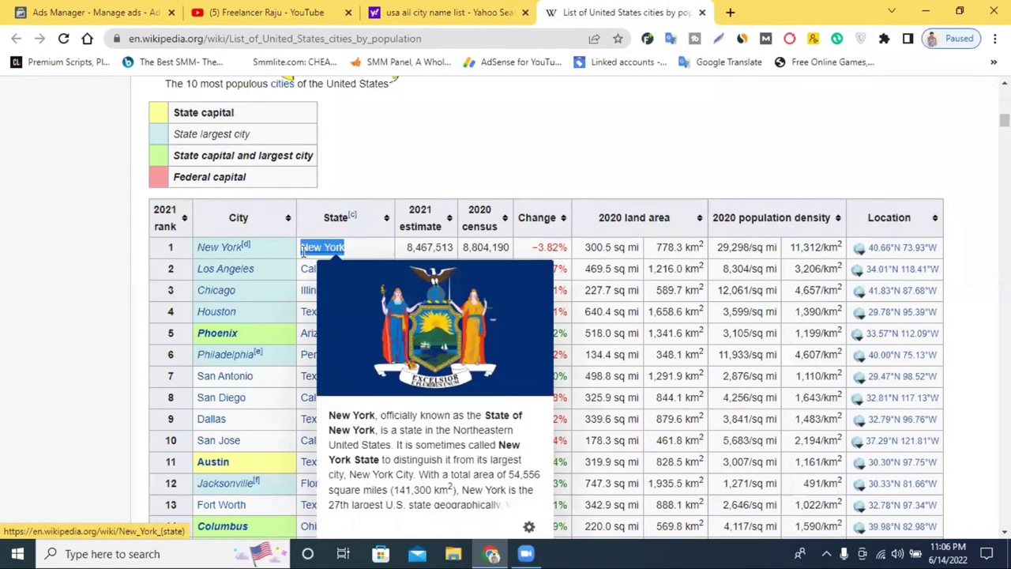
In a new tab, search Yahoo for 'new york zip codes'
left_click(730, 11)
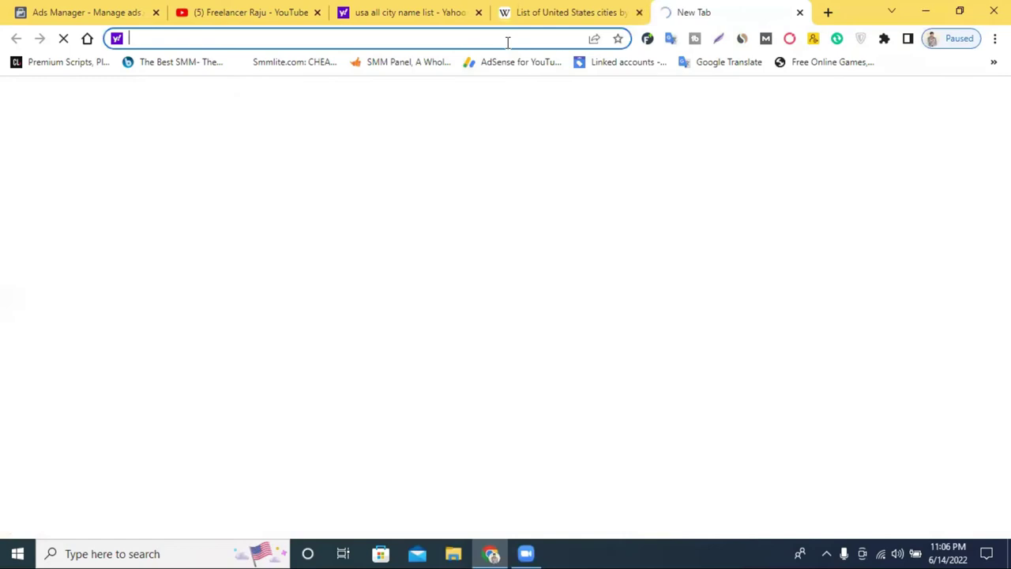
key("ctrl+v")
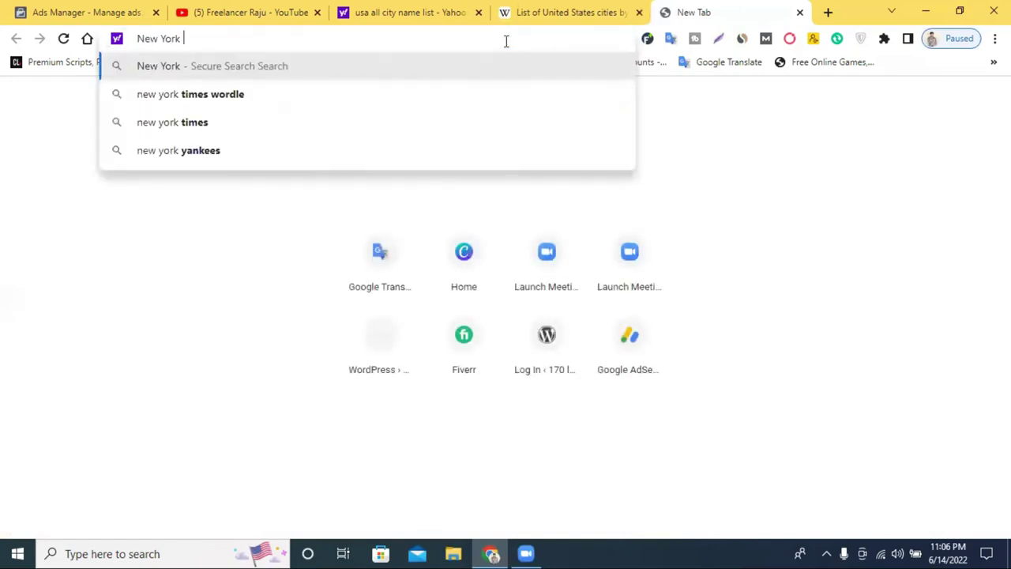
type("zip")
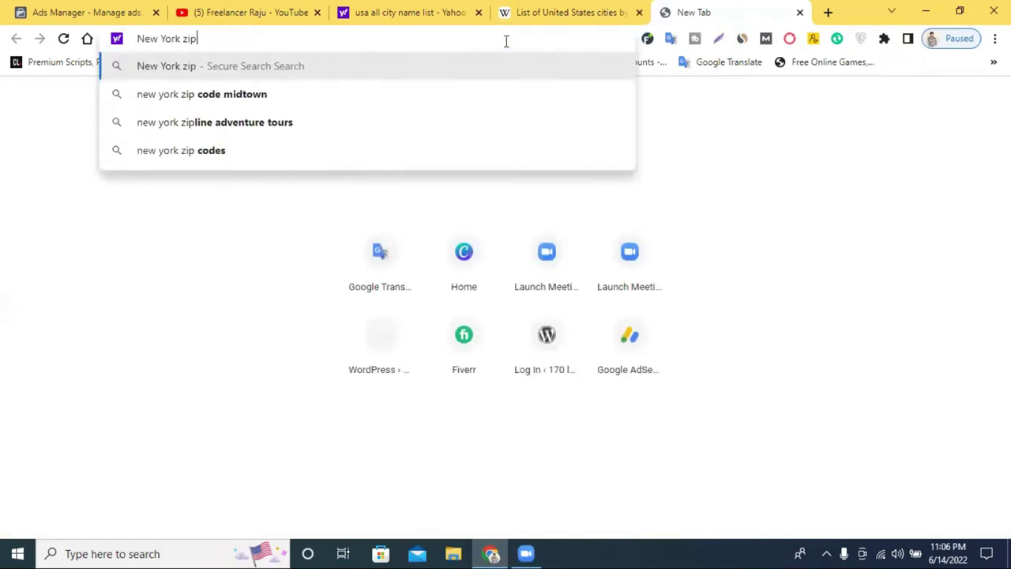
left_click(291, 164)
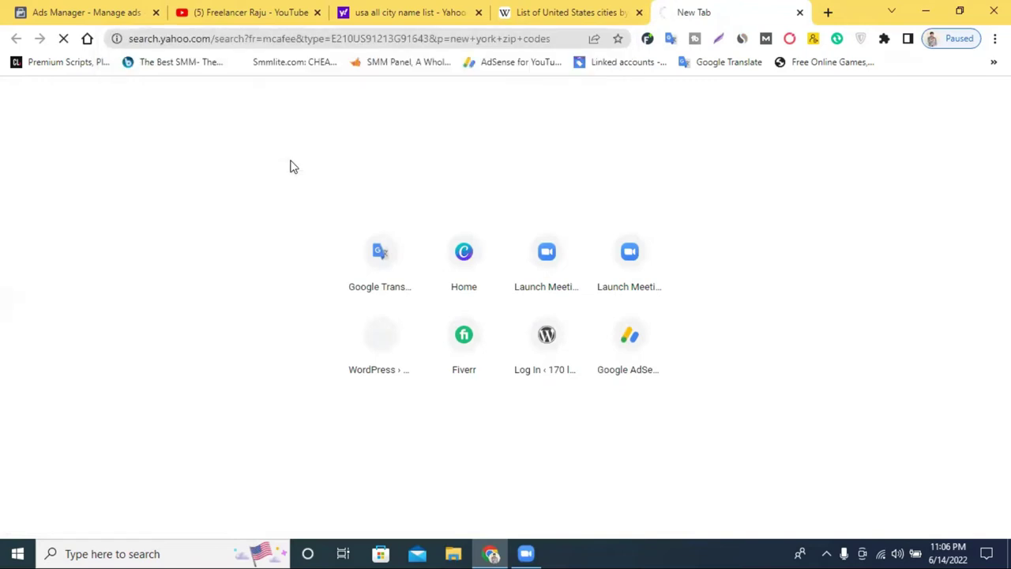
Open the unitedstateszipcodes.org 'New York ZIP Codes List, Map, and Demographics' result
scroll(293, 266, "down", 3)
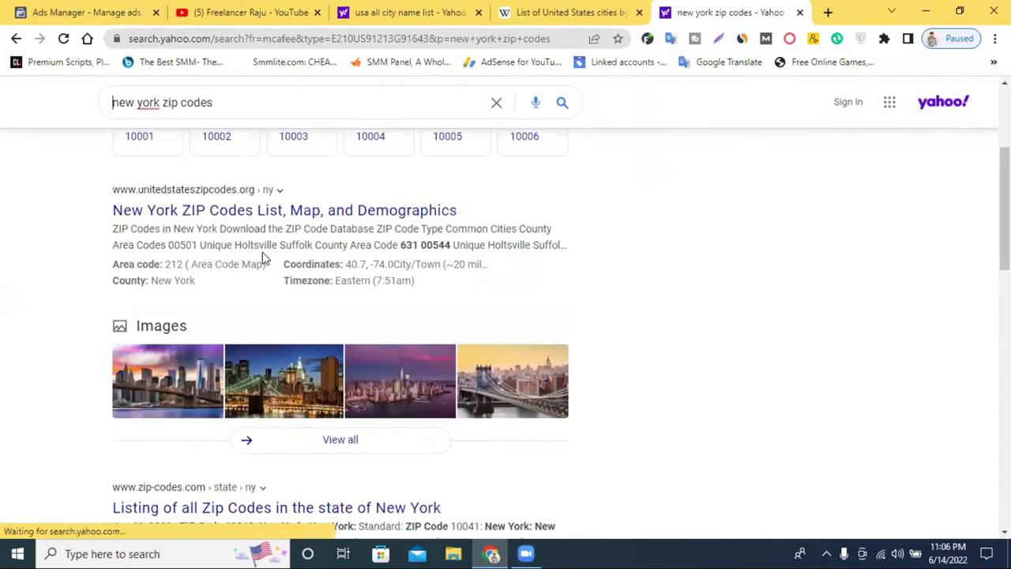
scroll(271, 225, "down", 1)
scroll(307, 227, "down", 1)
scroll(307, 227, "up", 1)
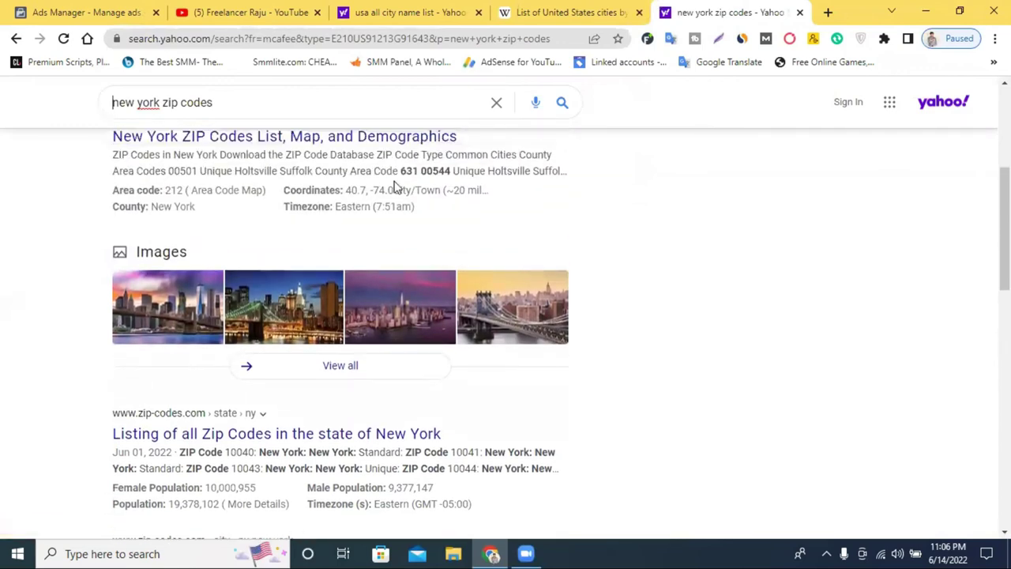
scroll(278, 215, "up", 4)
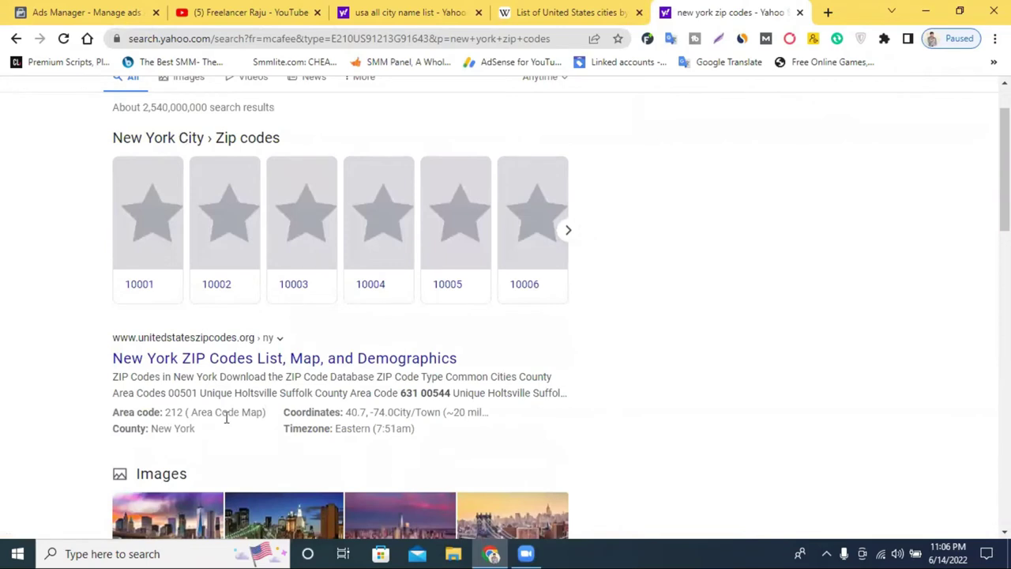
left_click(241, 364)
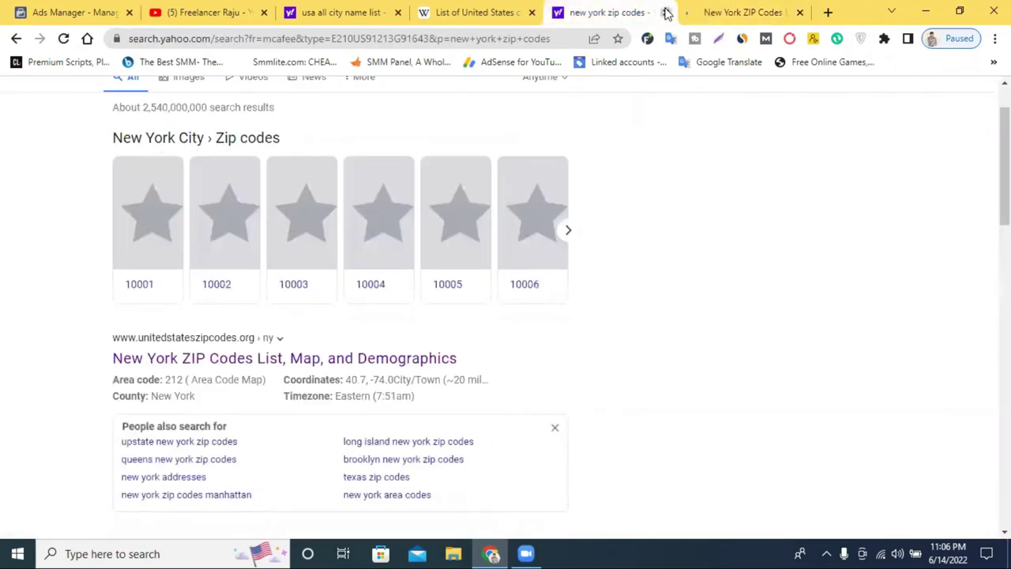
left_click(687, 11)
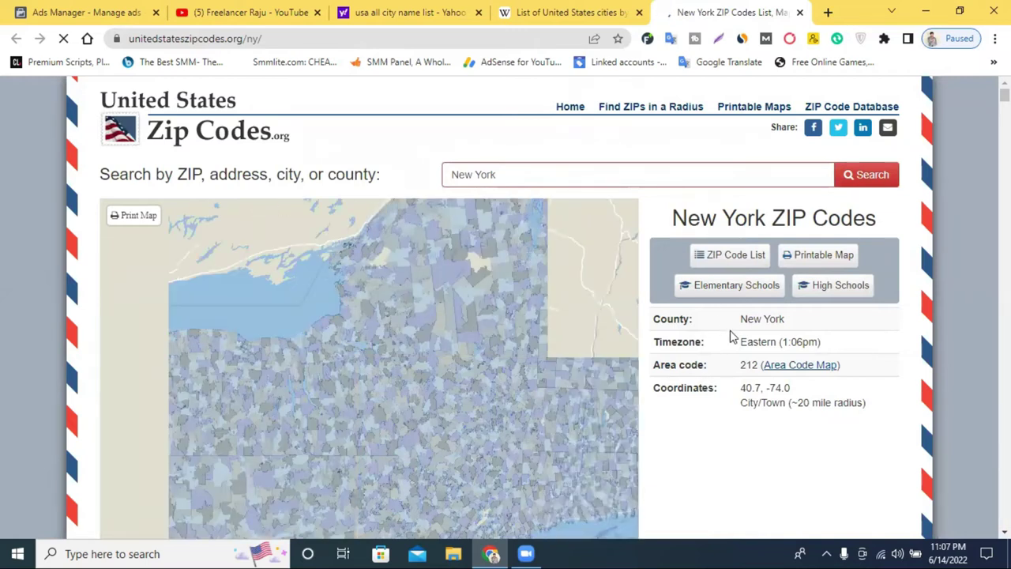
Look up ZIP 00501 for Holtsville in the New York ZIP code table
scroll(710, 372, "down", 6)
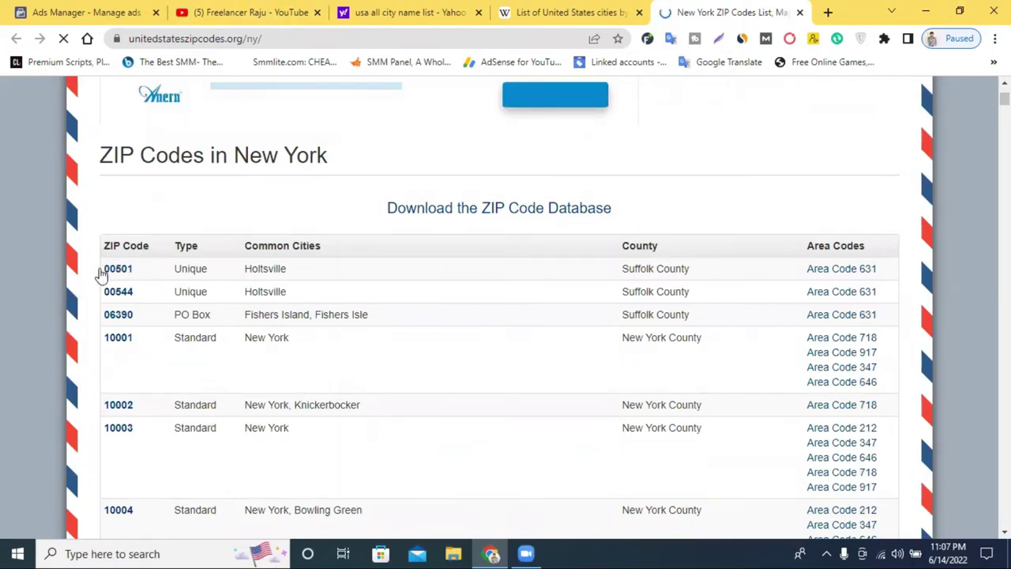
left_click_drag(99, 275, 126, 269)
left_click(128, 270)
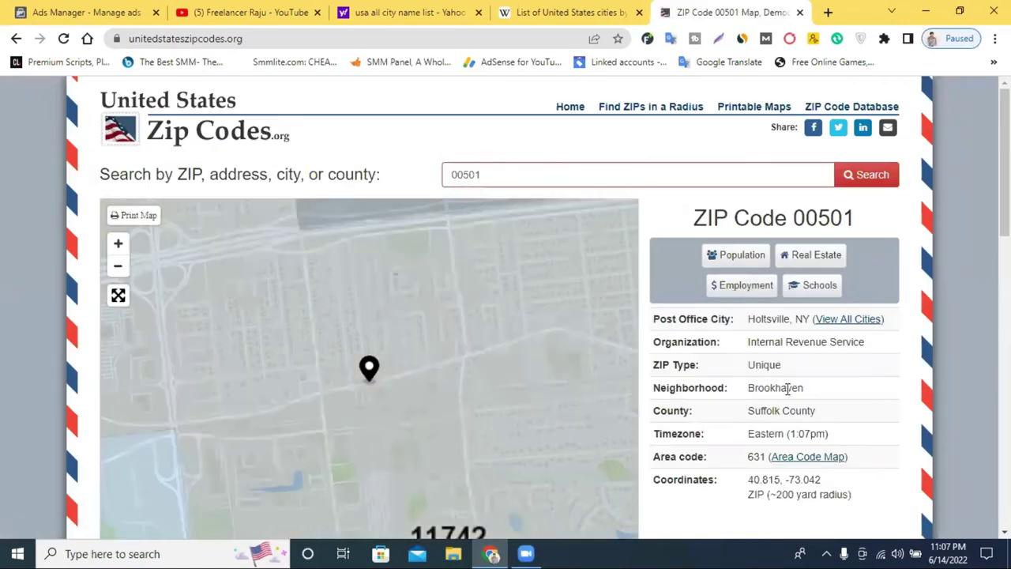
scroll(375, 384, "down", 4)
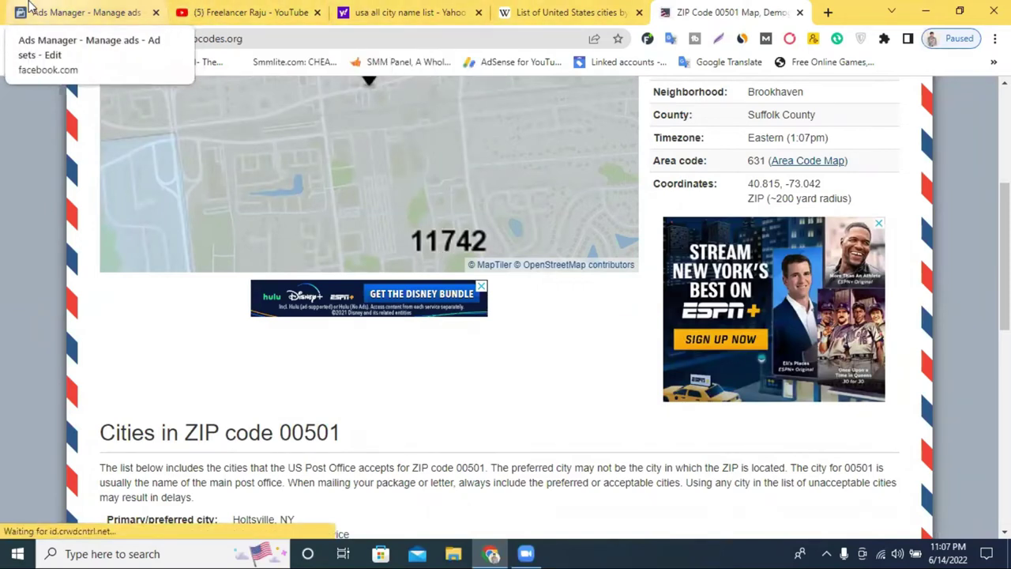
Replace the 1450 location search with postcode 11742, entered so far as '11'
left_click(79, 12)
double_click(499, 308)
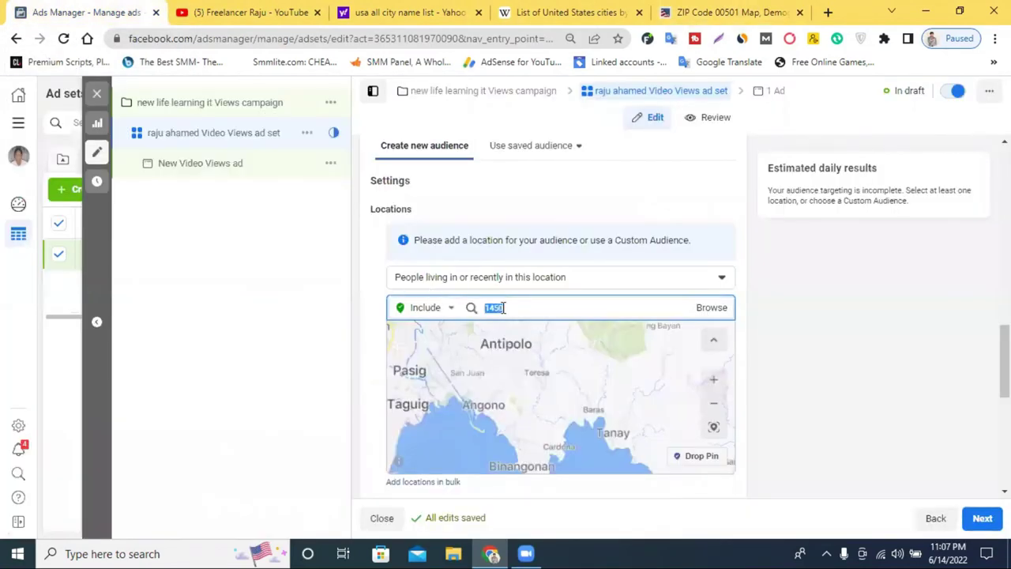
type("11742")
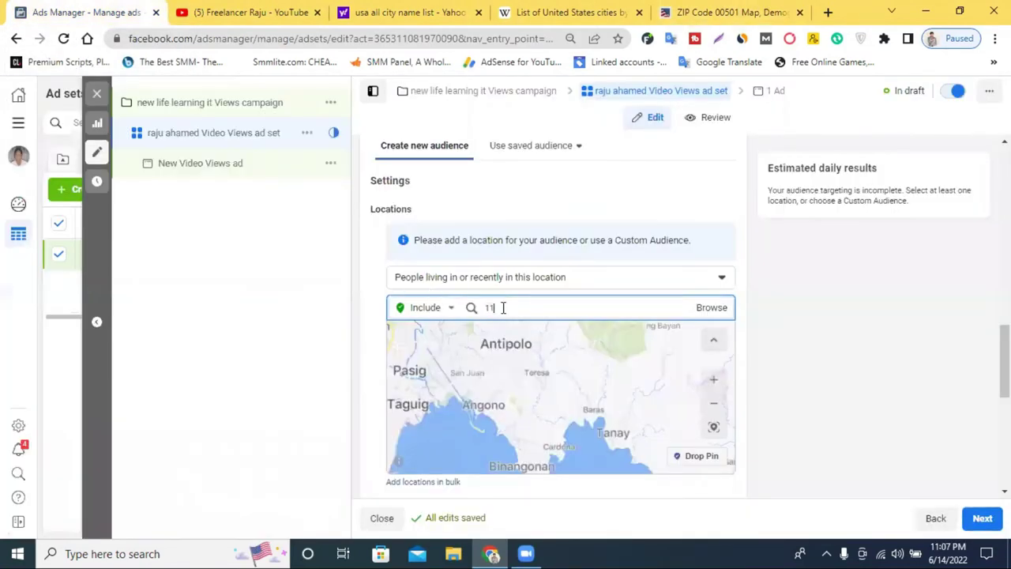
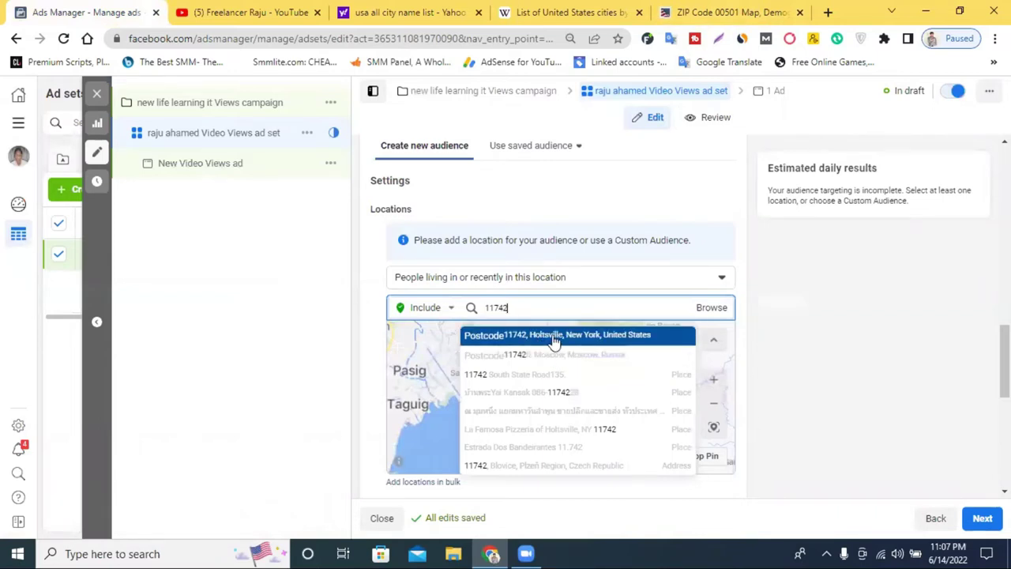
On the ZIP Code 00501 details page, highlight the Suffolk County value
left_click(726, 12)
scroll(766, 379, "up", 3)
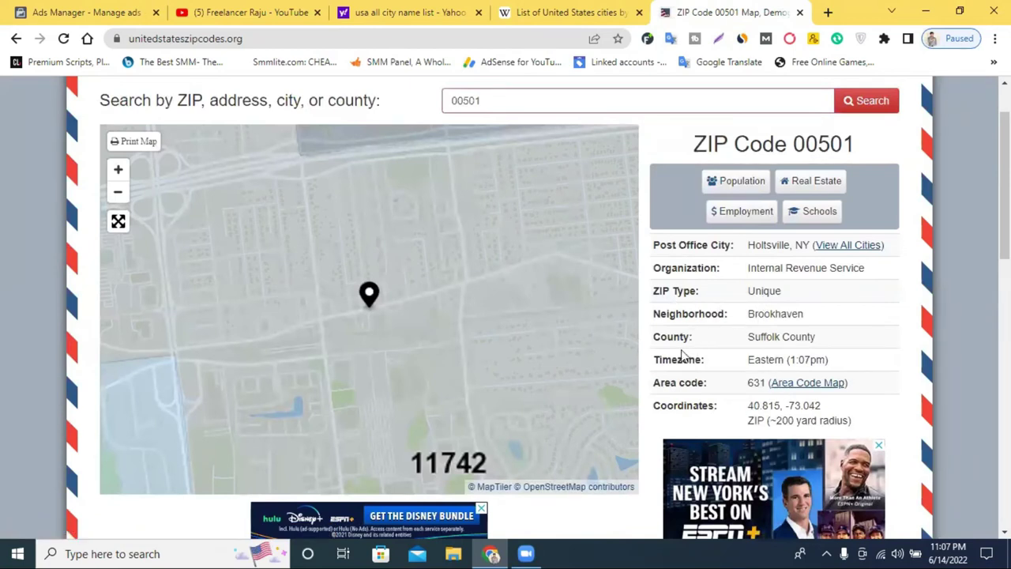
triple_click(778, 341)
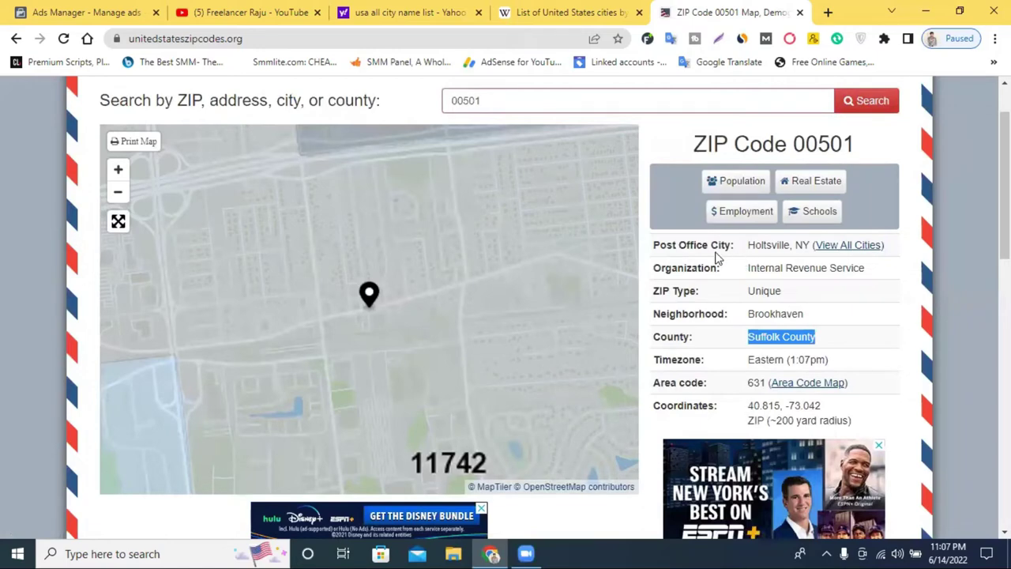
scroll(784, 250, "down", 7)
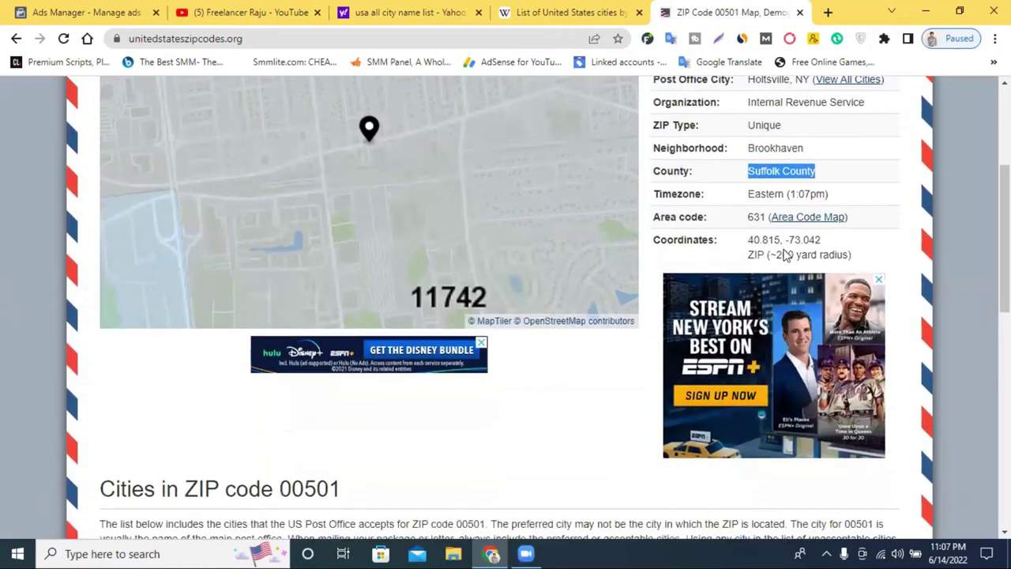
scroll(784, 255, "up", 7)
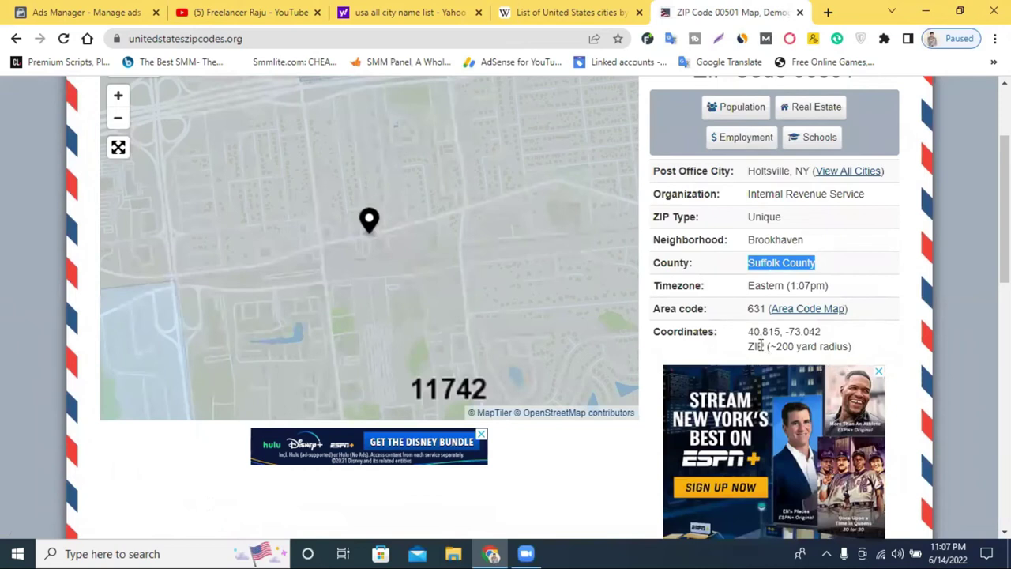
left_click_drag(758, 345, 777, 345)
left_click(777, 341)
scroll(777, 341, "up", 2)
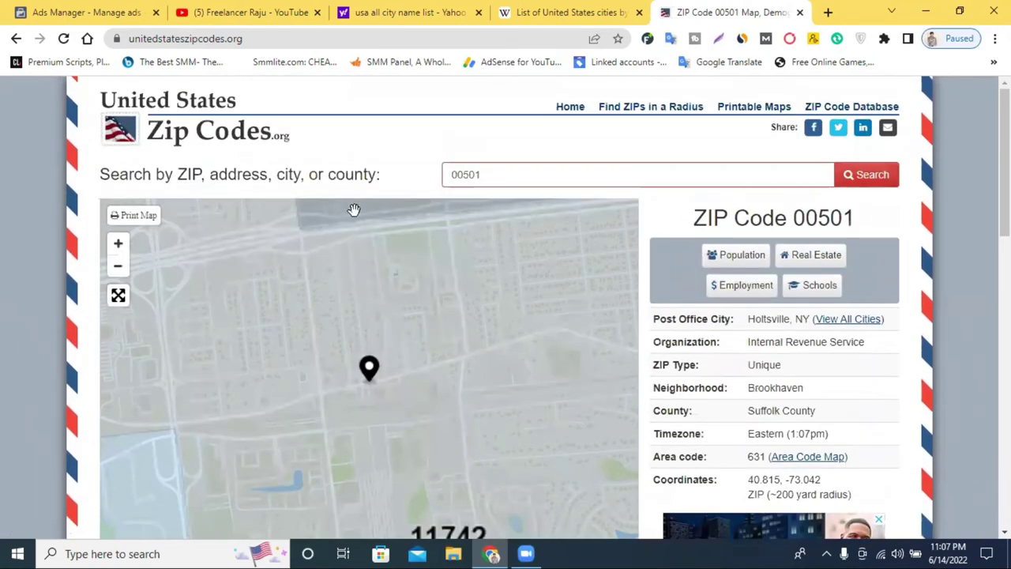
Locate ZIP 10004 in the New York ZIP list, then return to the ad set
left_click(15, 38)
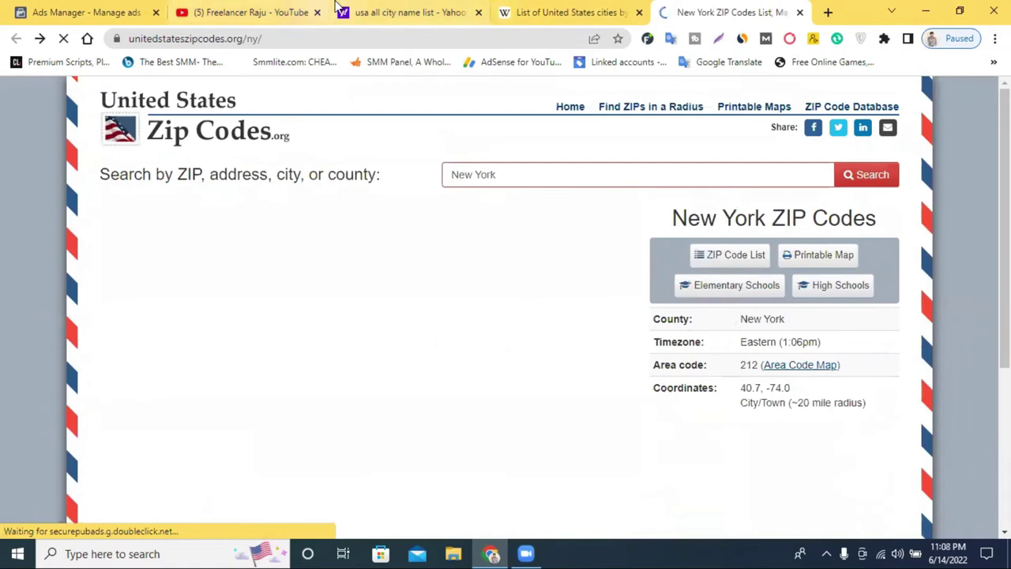
left_click(83, 12)
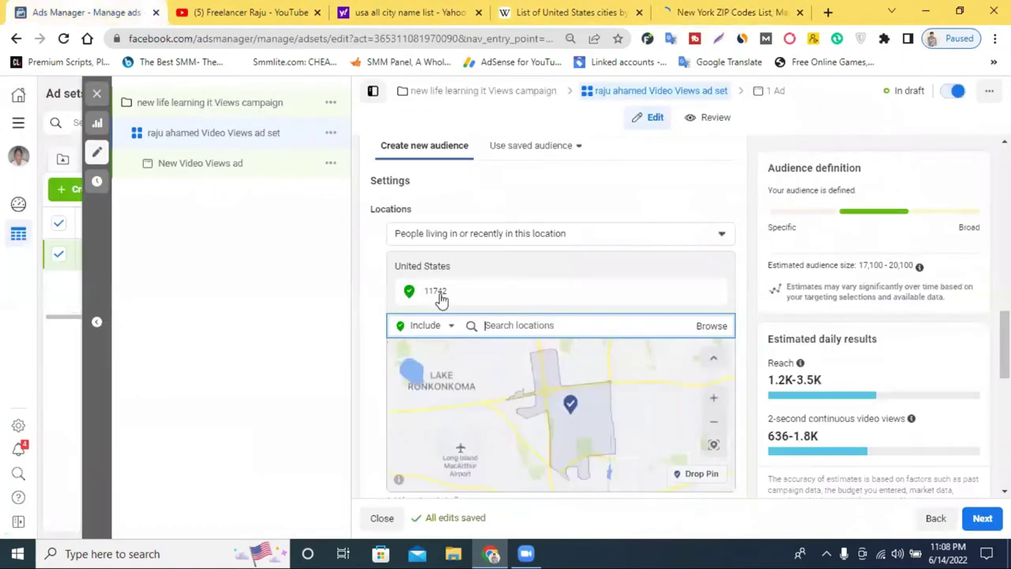
mouse_move(462, 290)
left_click(707, 12)
scroll(430, 286, "down", 3)
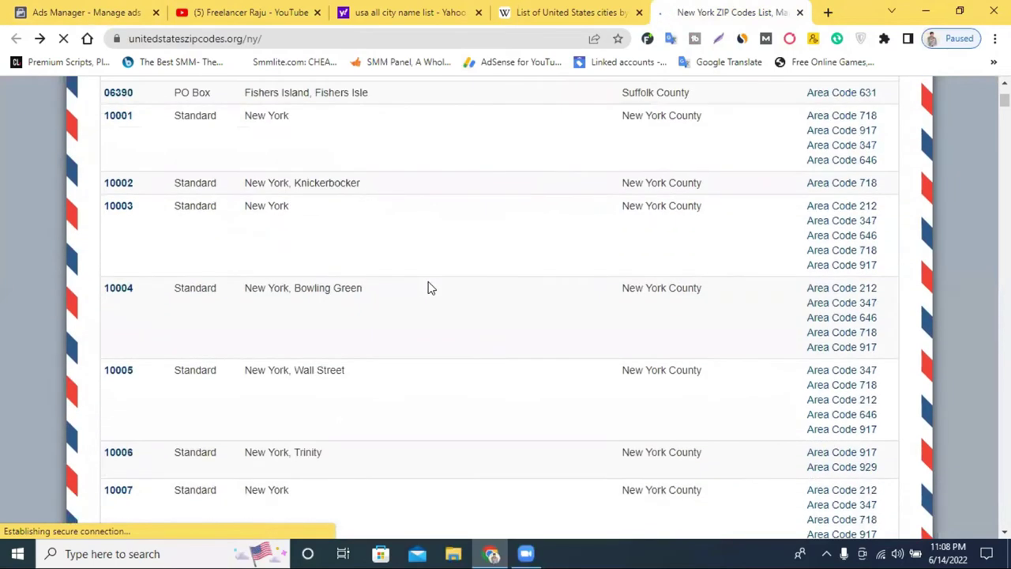
left_click_drag(132, 292, 106, 292)
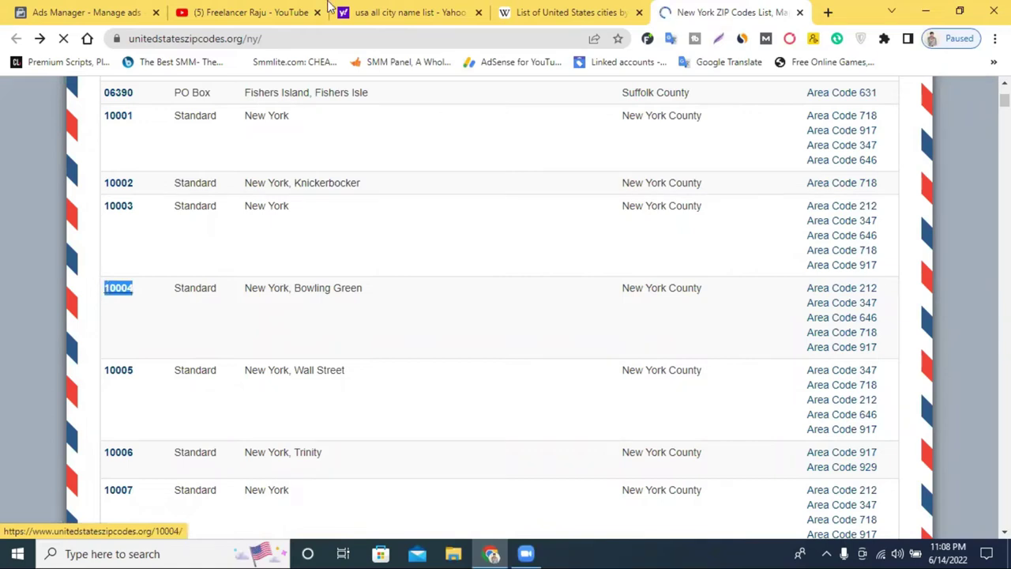
left_click(98, 10)
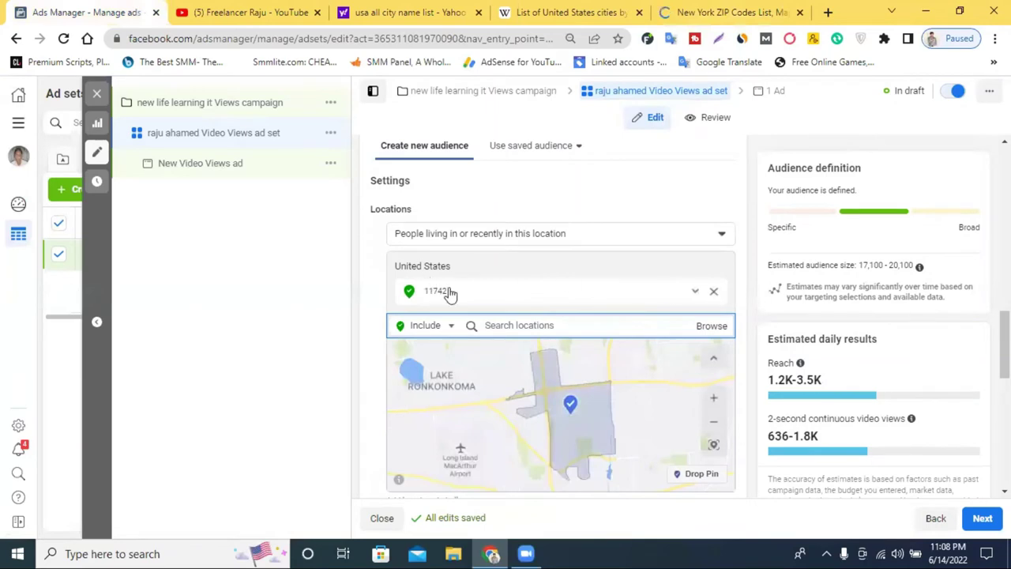
Remove postcode 11742 and search locations for 10004, cross-checking the New York ZIP list
key("BackSpace")
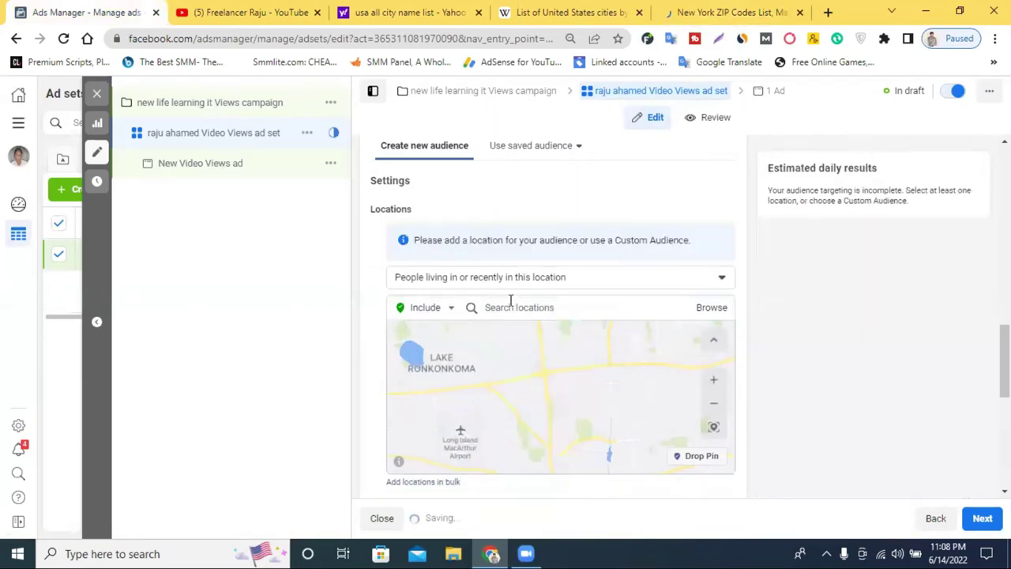
left_click(514, 307)
type("10004")
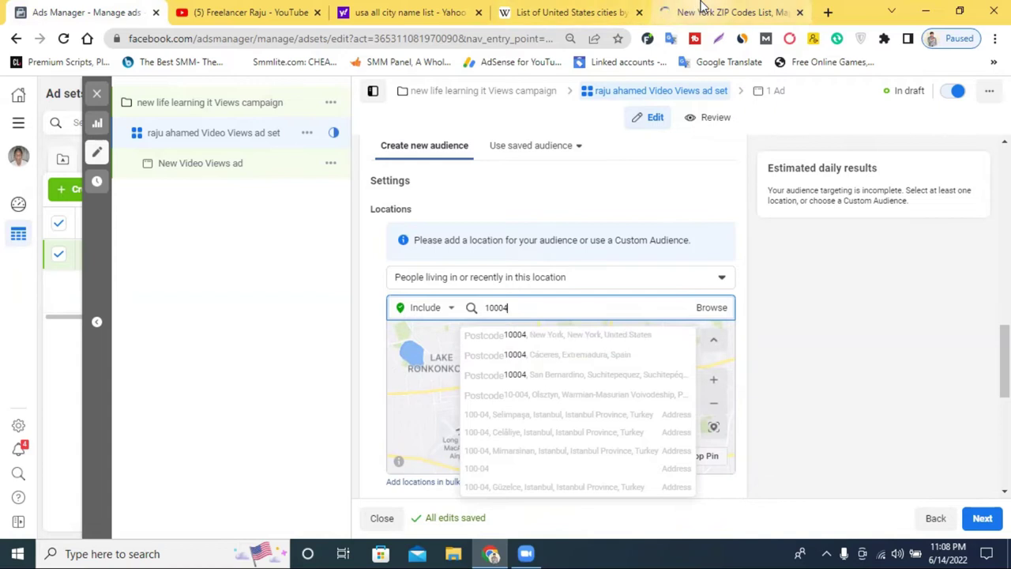
left_click(701, 9)
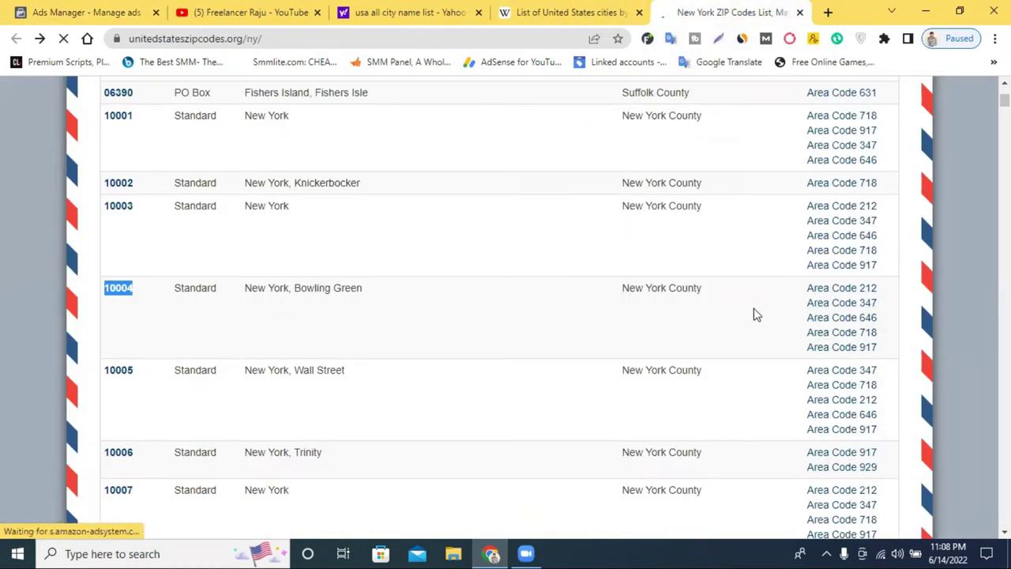
left_click(124, 10)
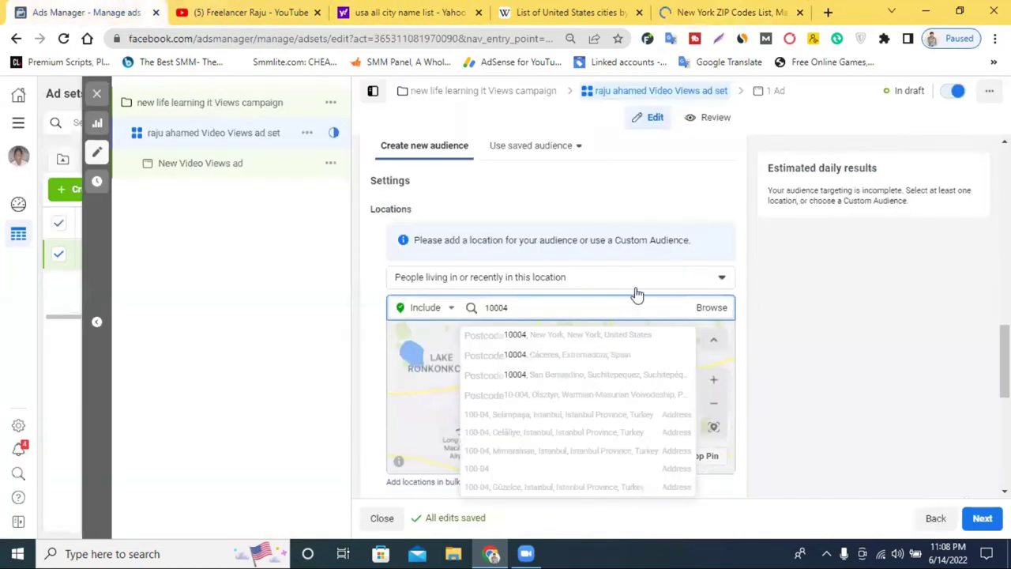
Replace the 10004 location search text with 'b'
double_click(535, 304)
type("1")
key("BackSpace")
type("bangle")
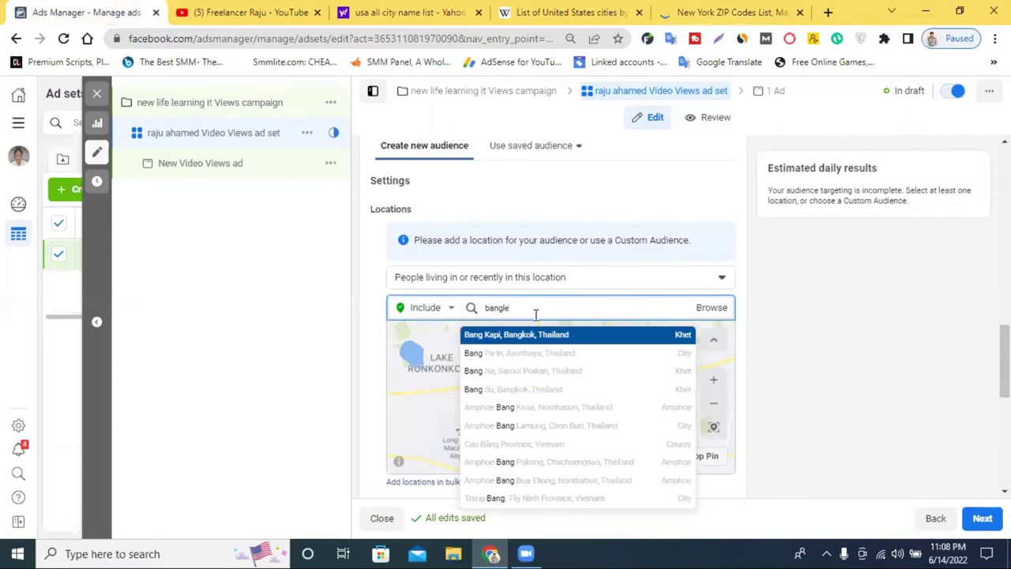
Add Dhaka, Dhaka Division as a location, then remove it again
key("BackSpace")
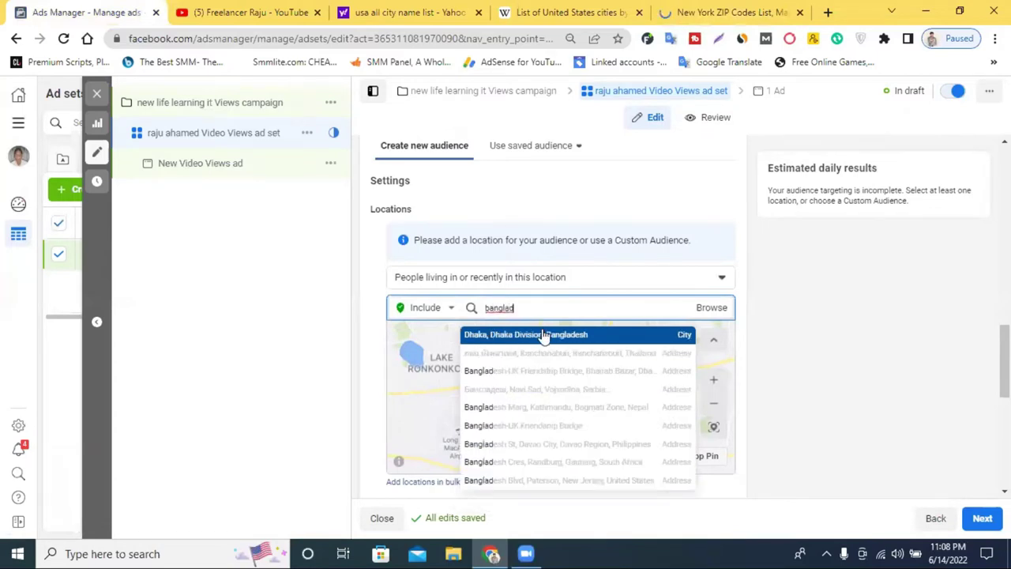
left_click(545, 335)
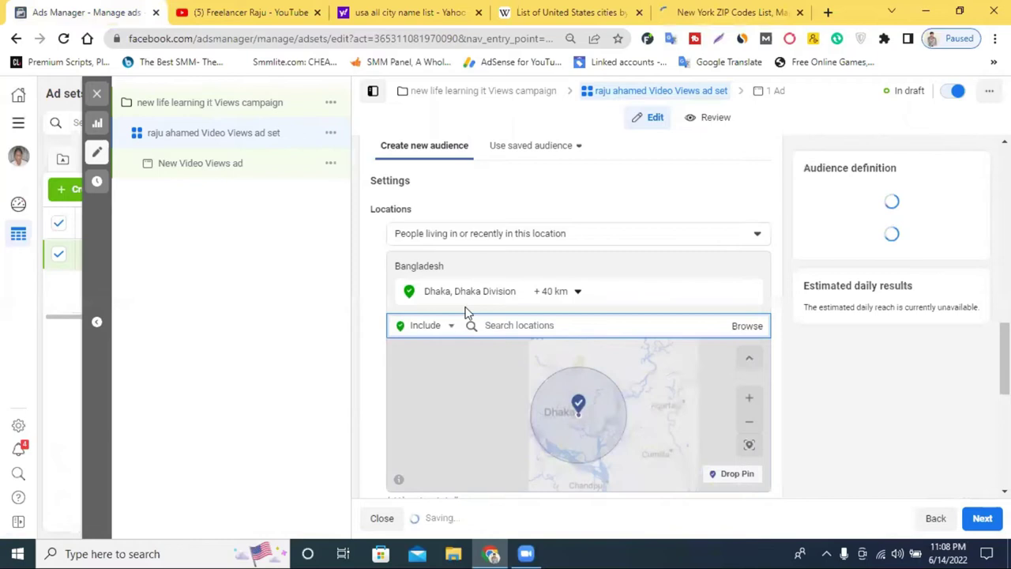
left_click(556, 291)
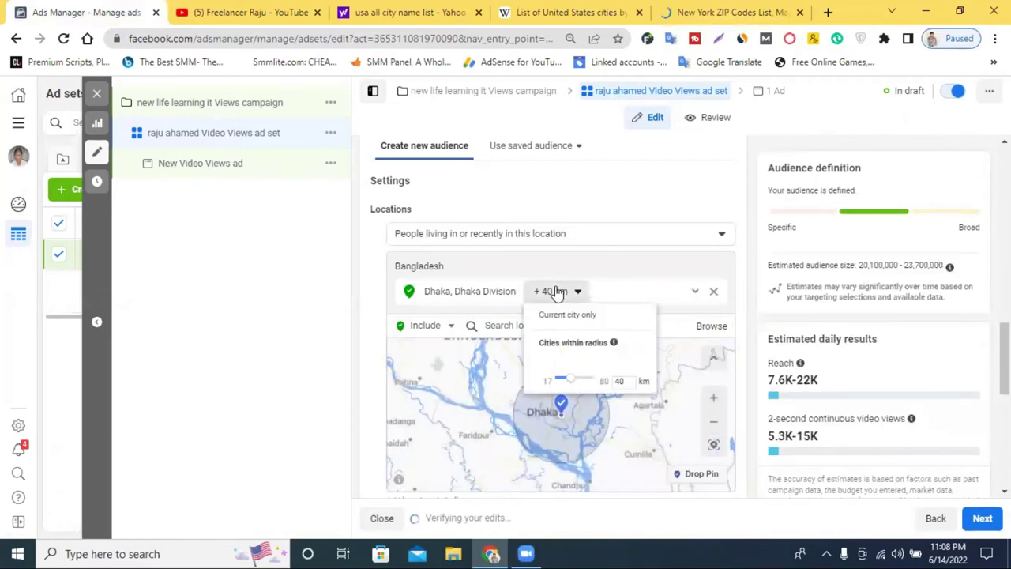
left_click(715, 291)
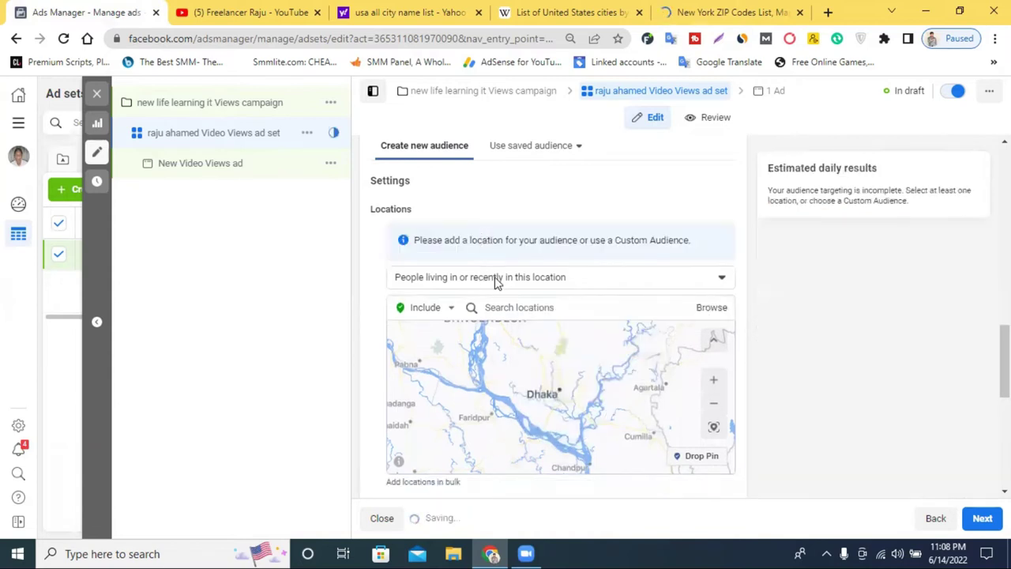
Search 'bangladesh' and add Bangladesh as the target country
left_click(512, 308)
type("ba")
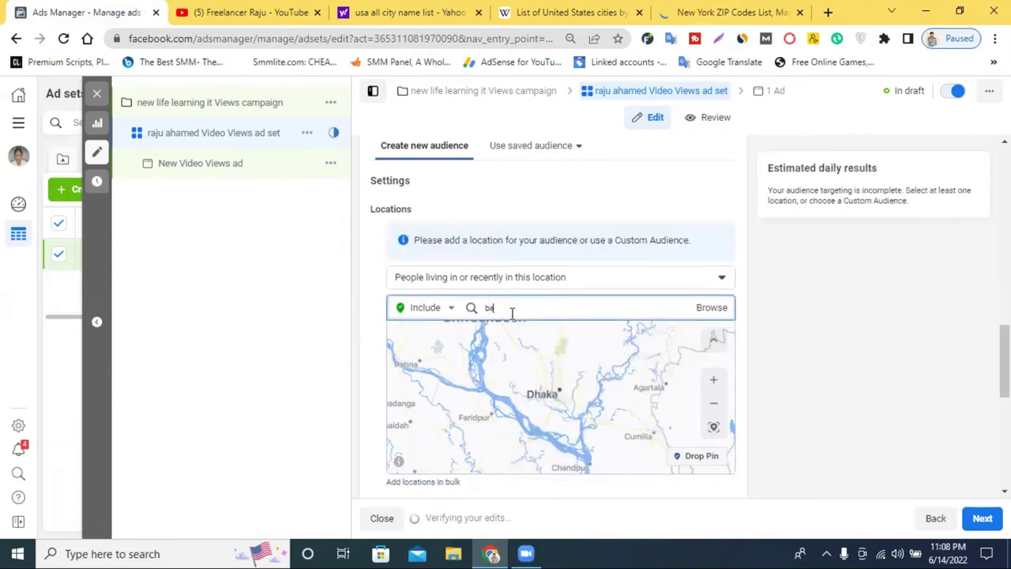
type("nglade")
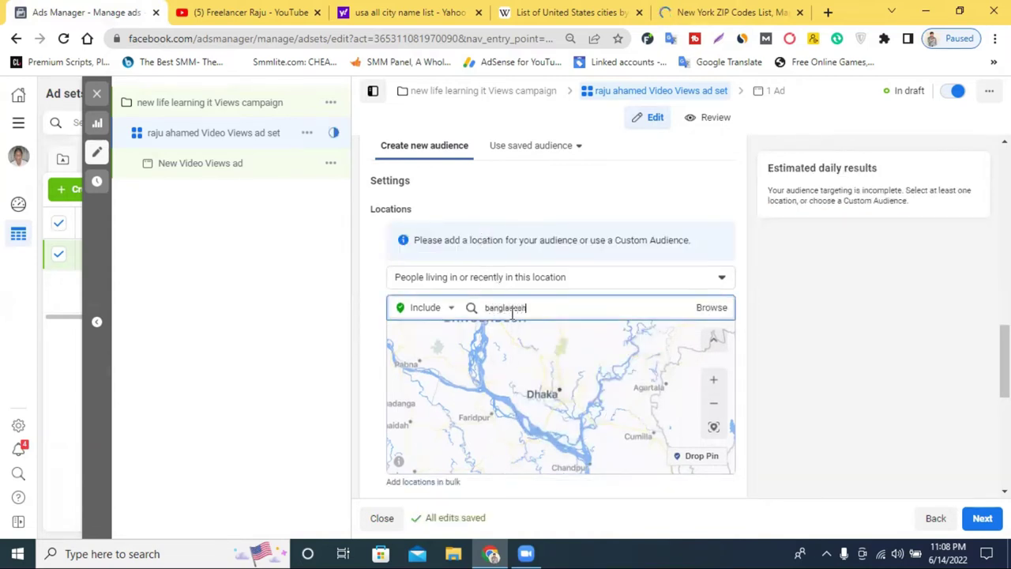
type("sh")
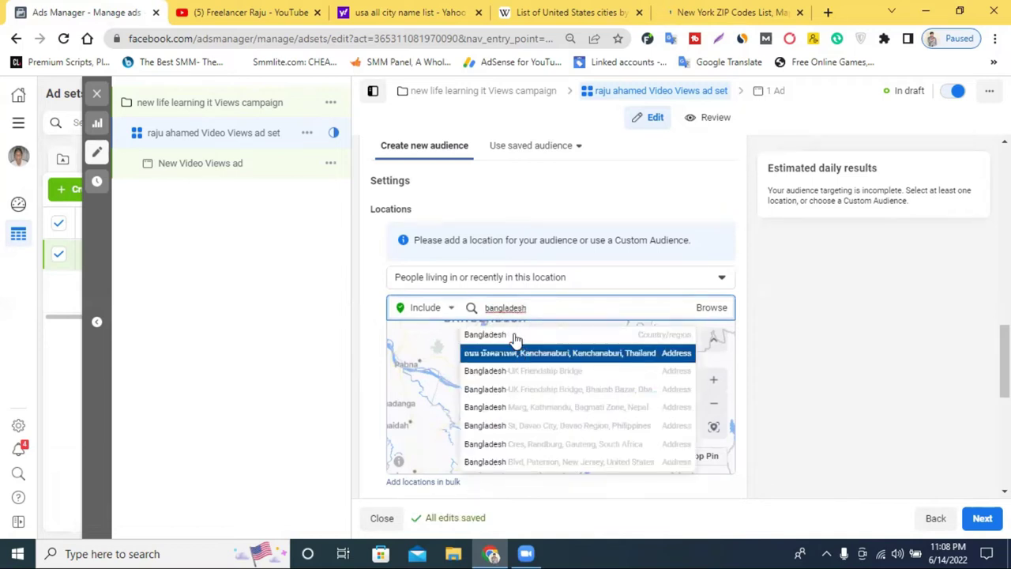
left_click(510, 331)
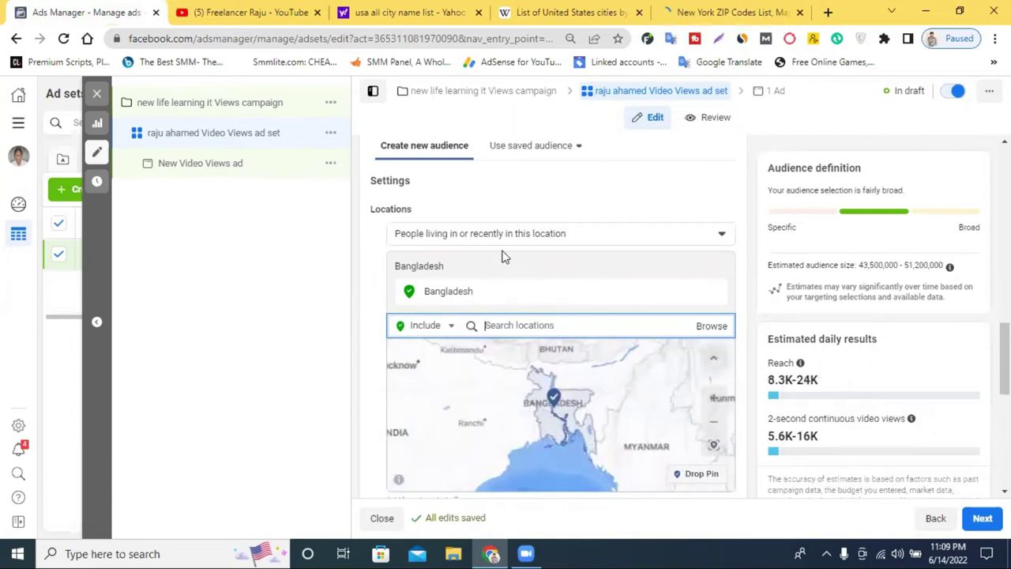
scroll(504, 255, "down", 3)
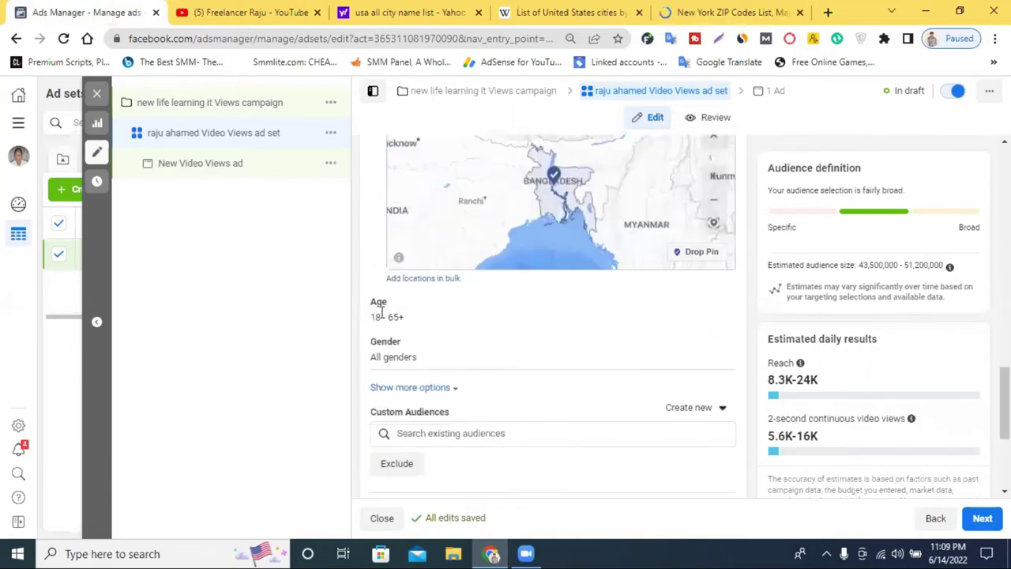
scroll(392, 319, "up", 3)
scroll(393, 323, "down", 2)
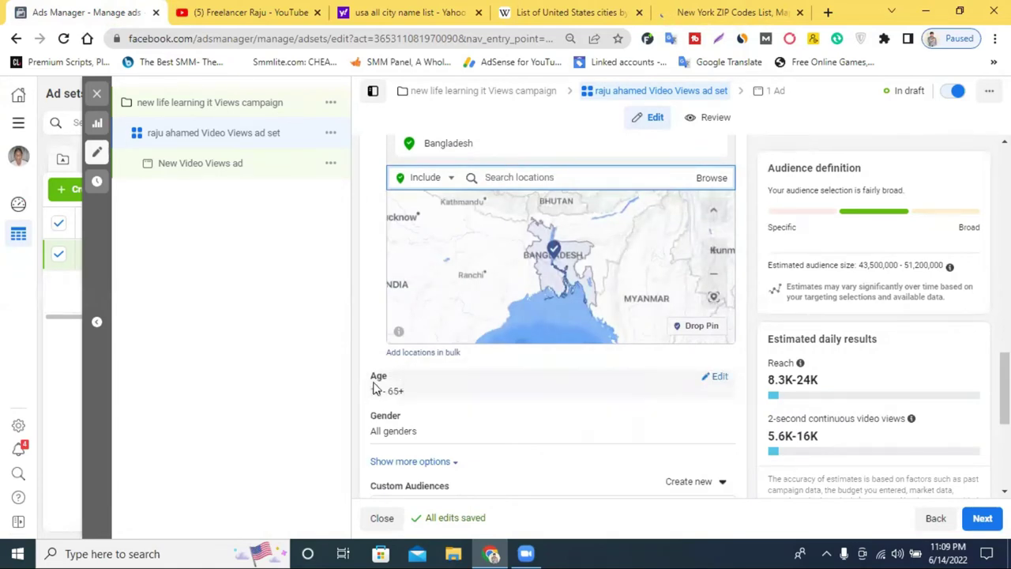
Close the ZIP codes, Wikipedia and Yahoo tabs and return to YouTube Studio
left_click(791, 11)
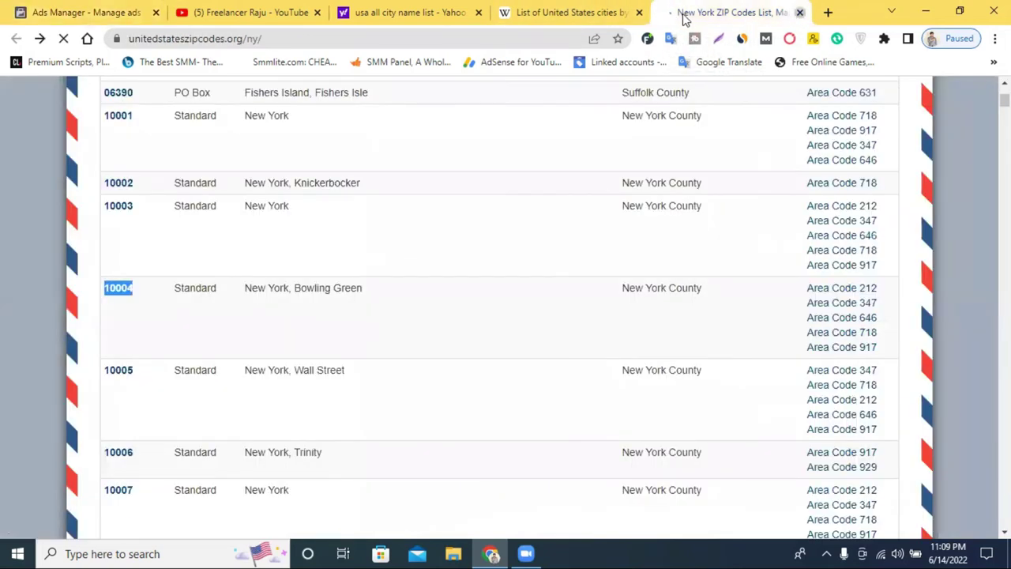
left_click(799, 12)
left_click(703, 11)
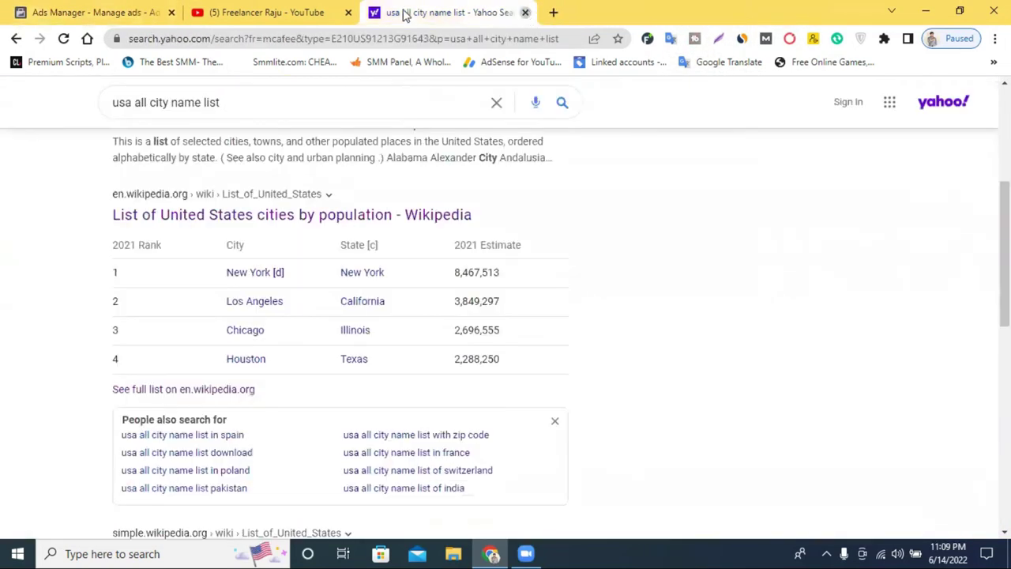
middle_click(407, 16)
left_click(802, 298)
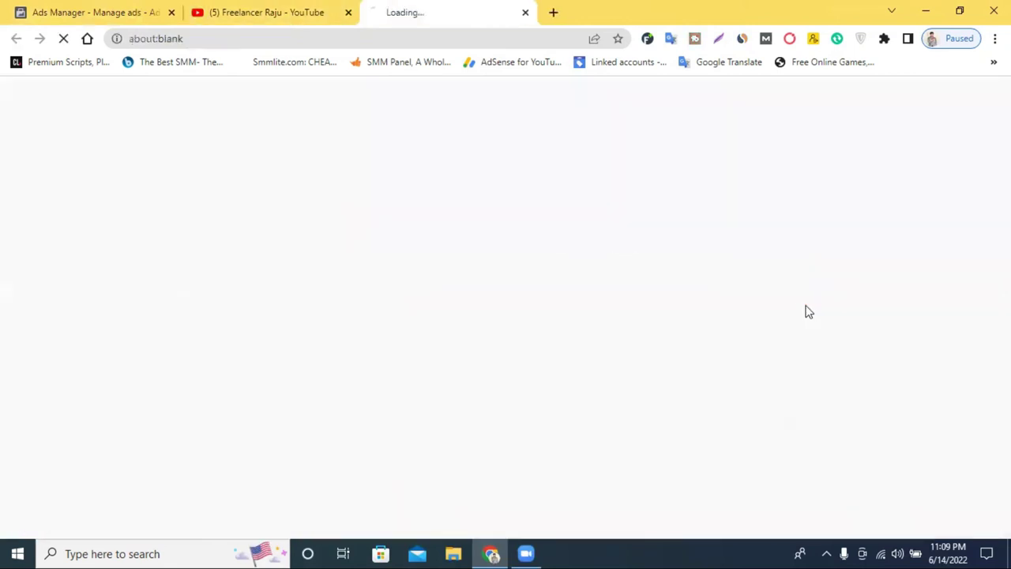
left_click(266, 11)
left_click(466, 11)
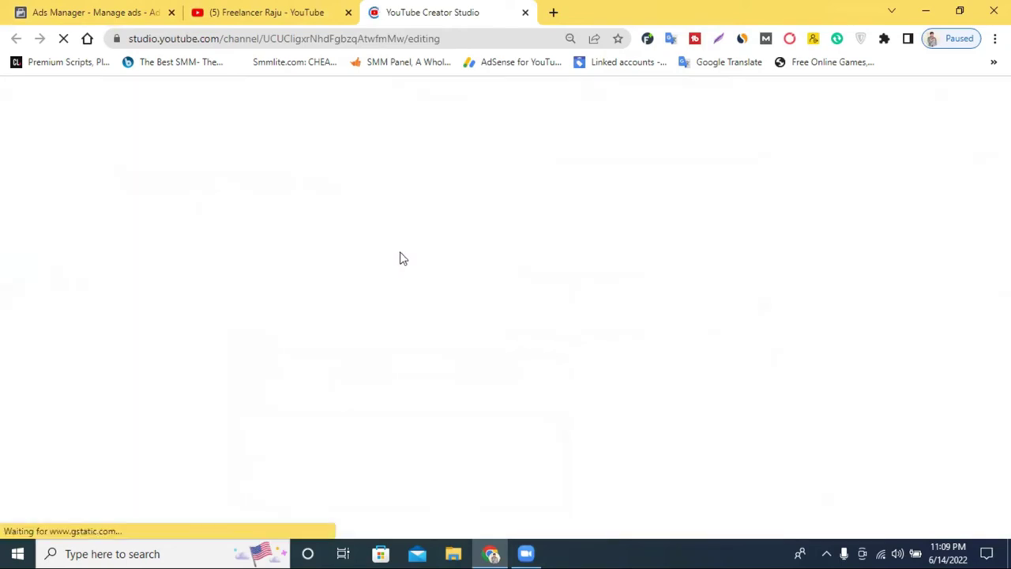
left_click(302, 11)
left_click(444, 10)
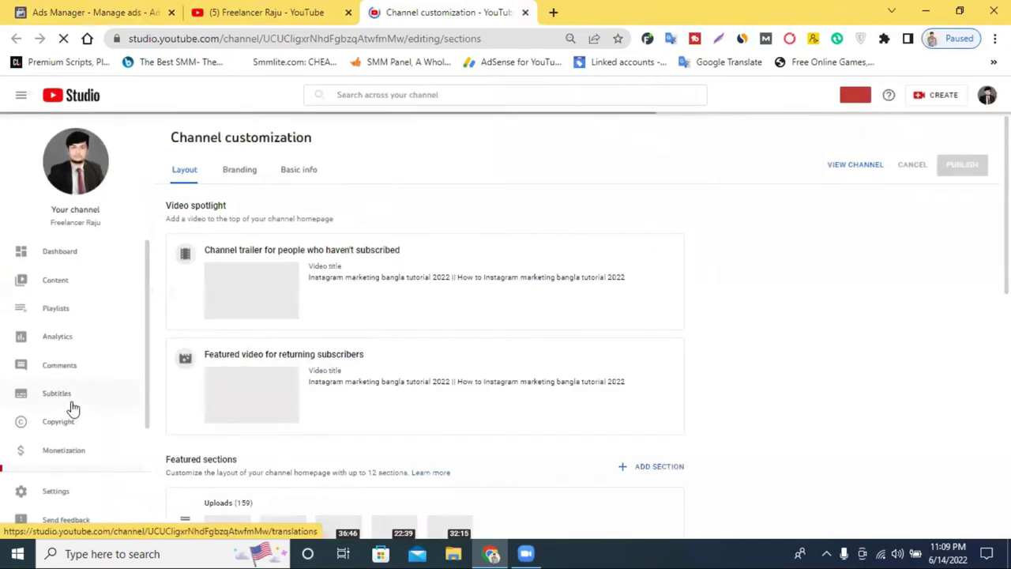
In the Age and gender card, highlight the 18–24, 25–34 and 35–44 age groups
scroll(55, 266, "up", 2)
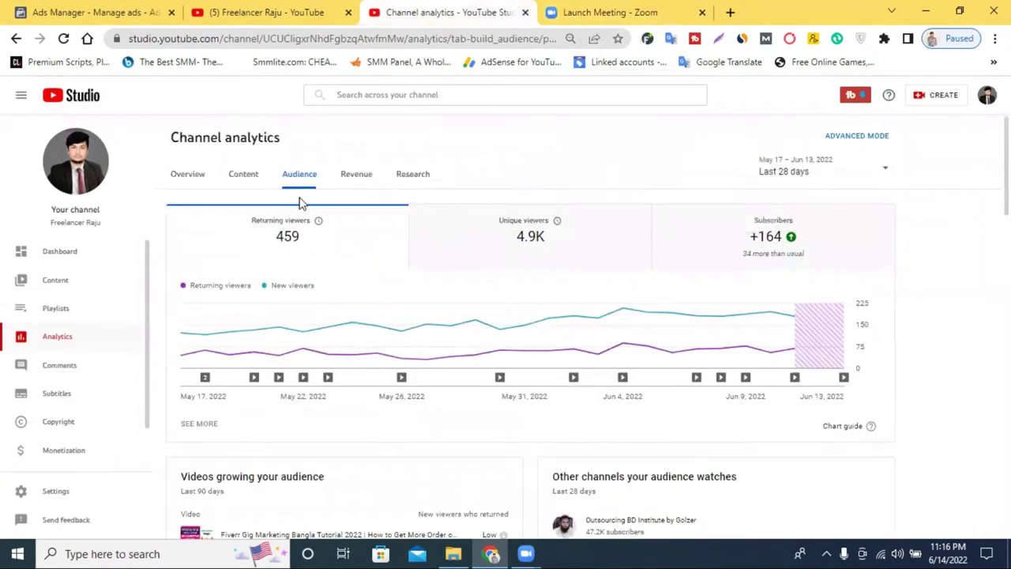
scroll(355, 250, "down", 7)
scroll(360, 253, "down", 10)
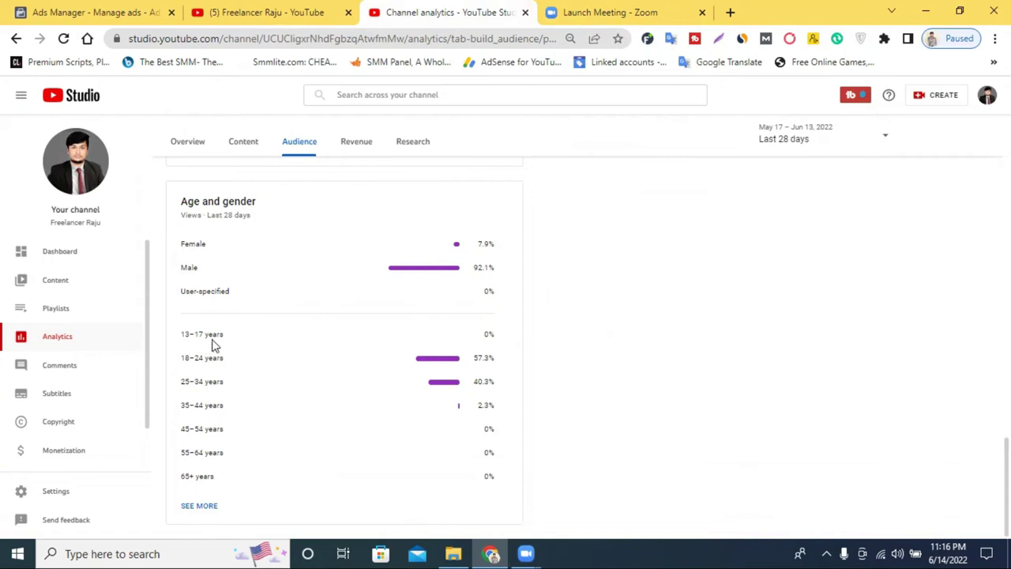
triple_click(226, 362)
left_click_drag(230, 386, 188, 387)
left_click_drag(231, 409, 178, 411)
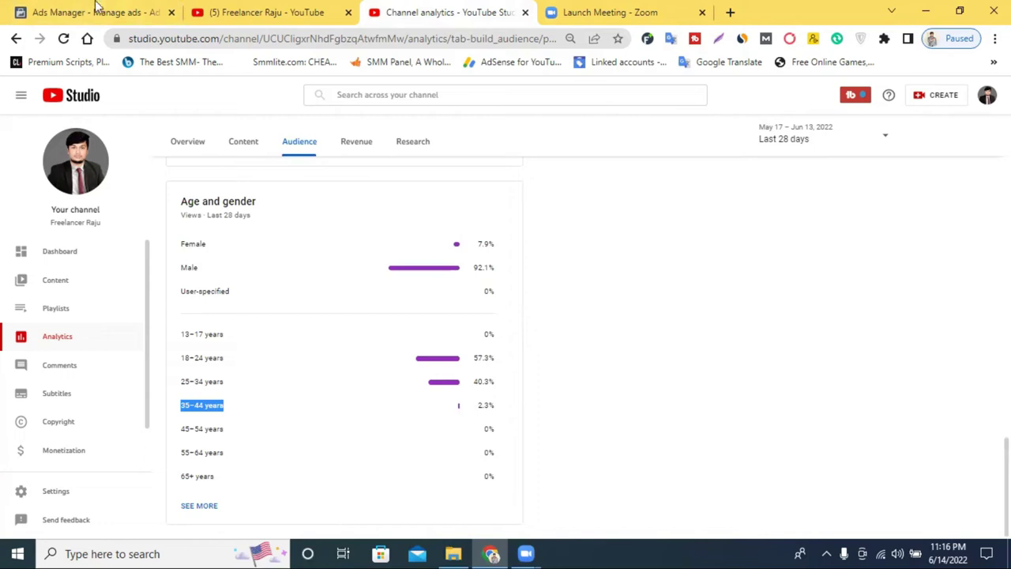
Set the ad set's maximum audience age to 44
key("ctrl+1")
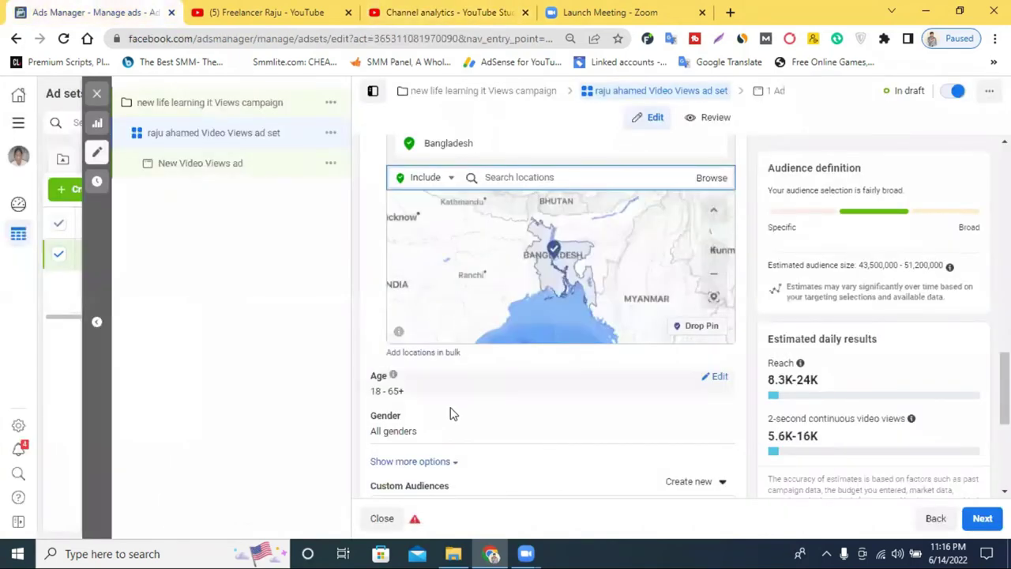
left_click(720, 377)
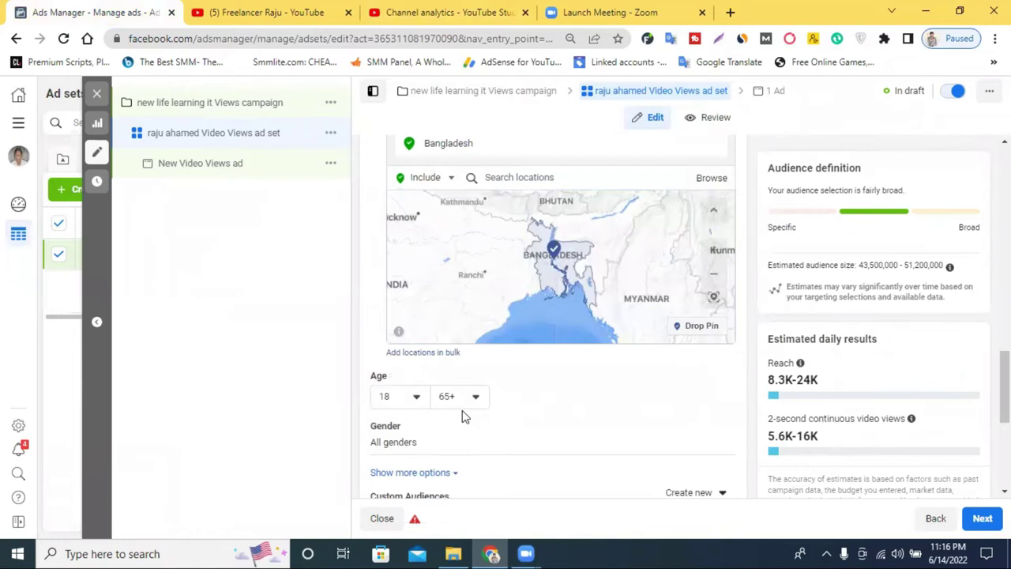
left_click(453, 400)
scroll(468, 261, "up", 8)
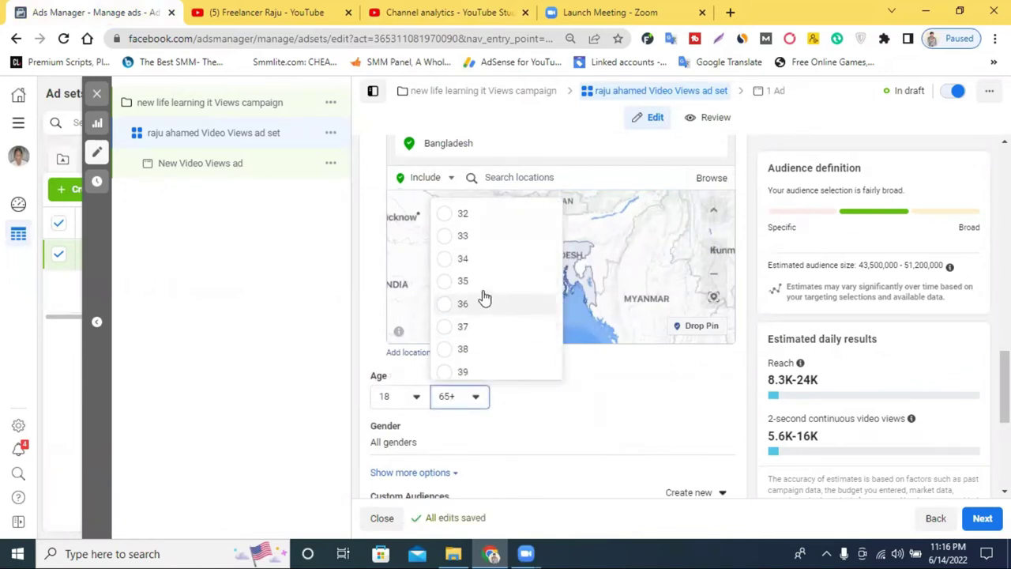
scroll(481, 332, "down", 2)
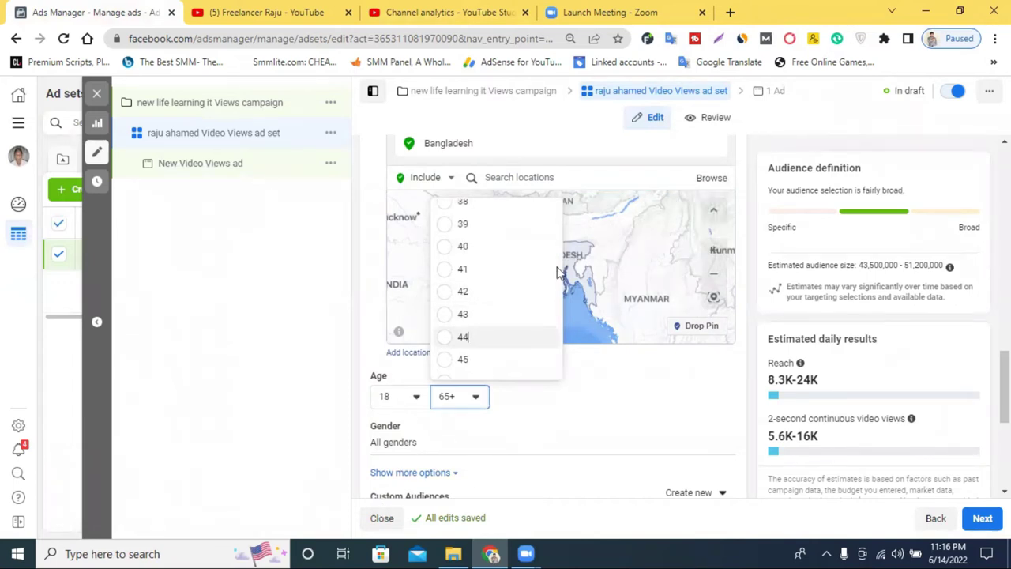
key("Return")
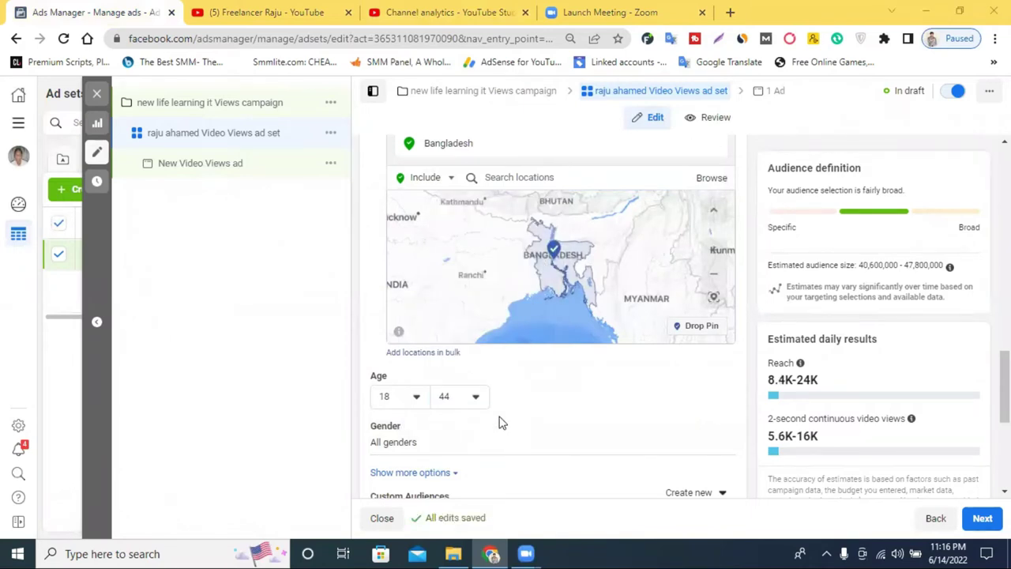
scroll(474, 371, "down", 1)
scroll(508, 316, "up", 2)
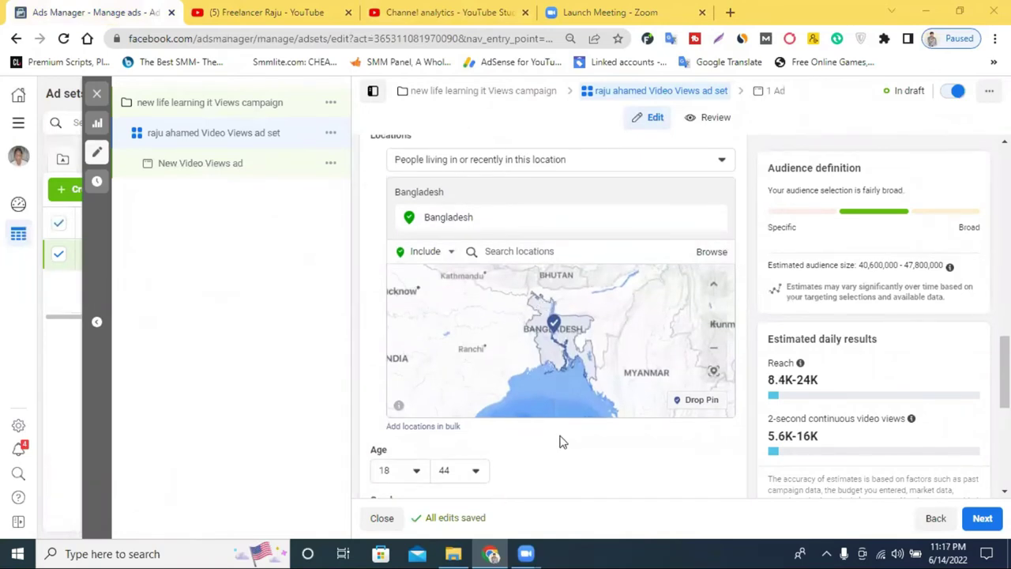
scroll(563, 438, "down", 3)
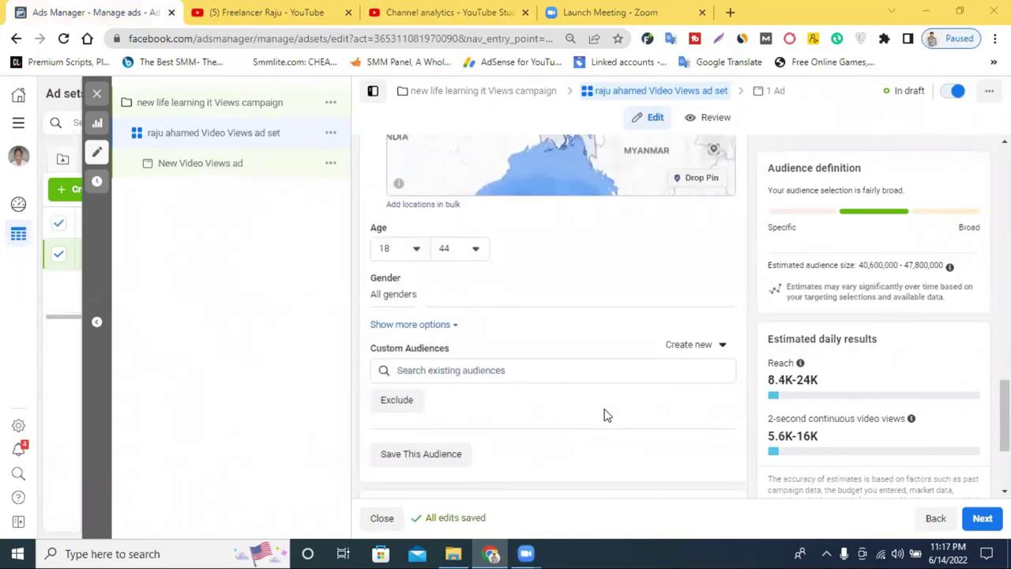
Keep gender at All, glance at custom audiences and the YouTube analytics, then return
mouse_move(441, 291)
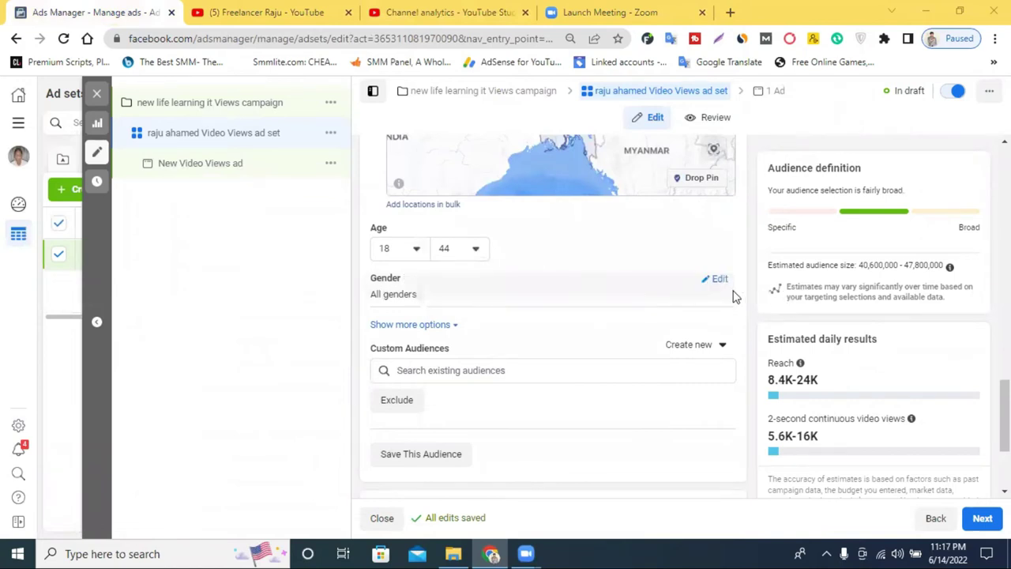
left_click(715, 280)
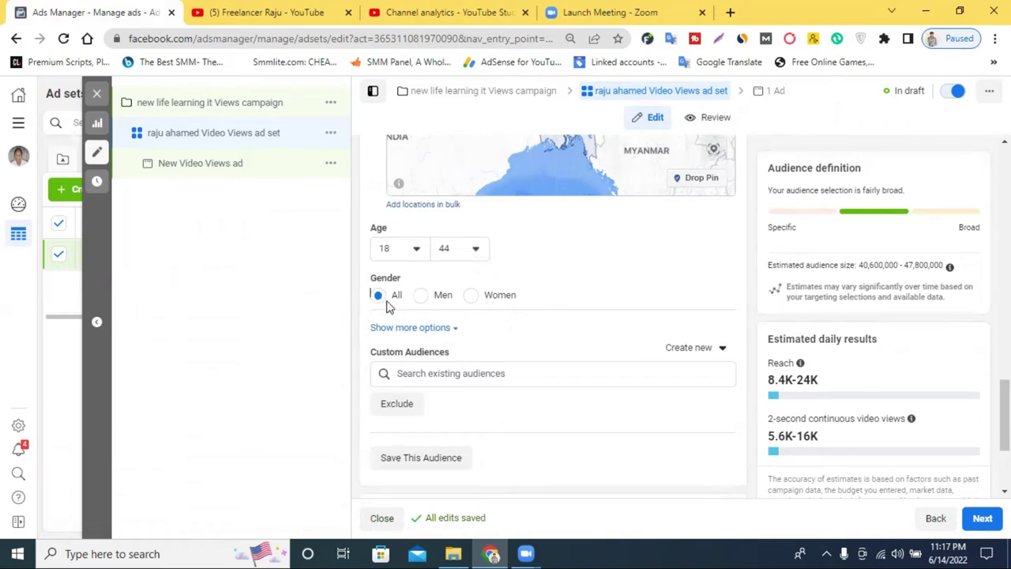
left_click(478, 375)
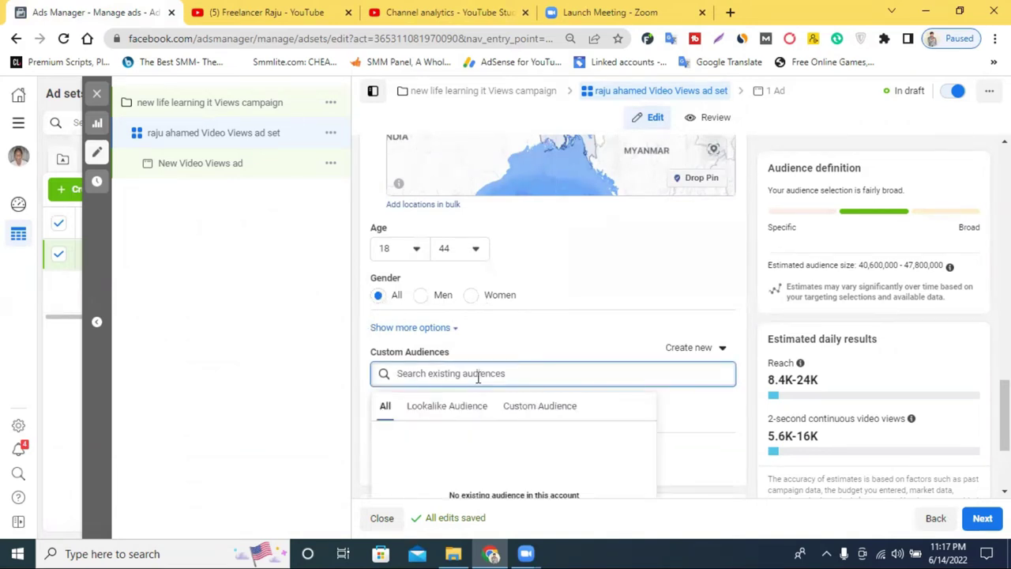
left_click(480, 9)
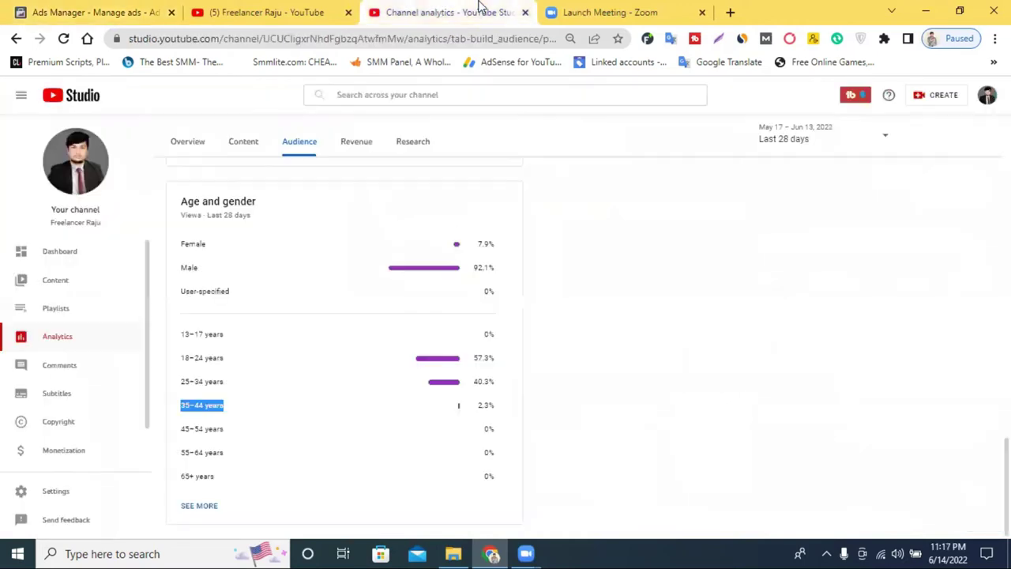
scroll(260, 293, "up", 3)
left_click(304, 11)
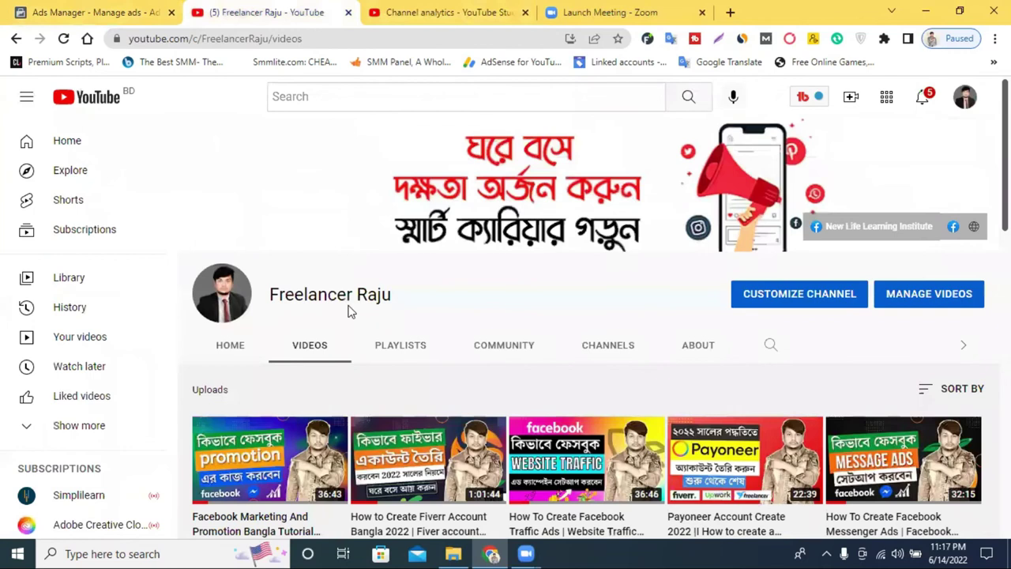
left_click(131, 8)
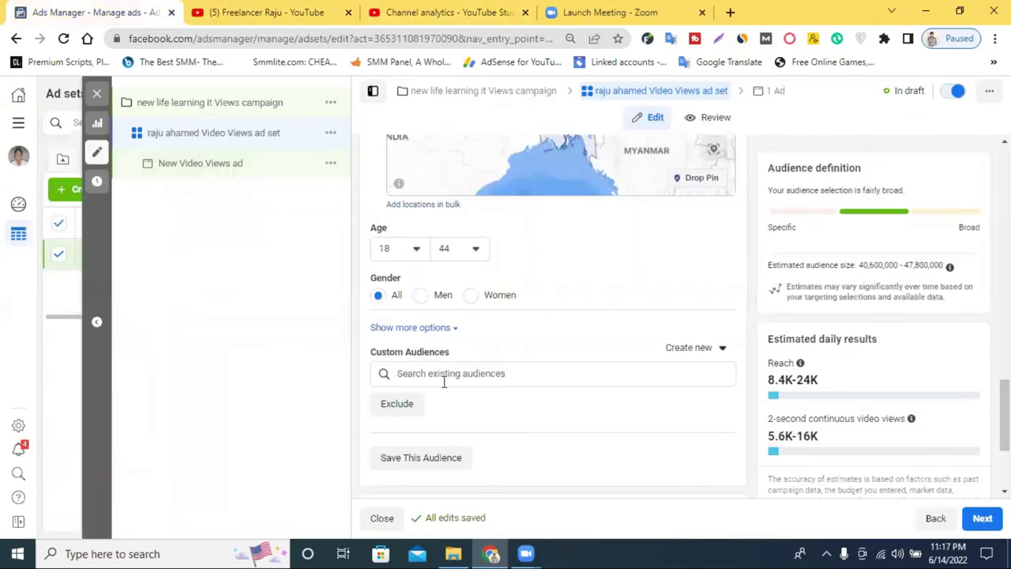
scroll(442, 384, "down", 1)
scroll(442, 384, "down", 1)
Close the custom audiences list and reveal Detailed targeting, Languages and Connections options
left_click(444, 298)
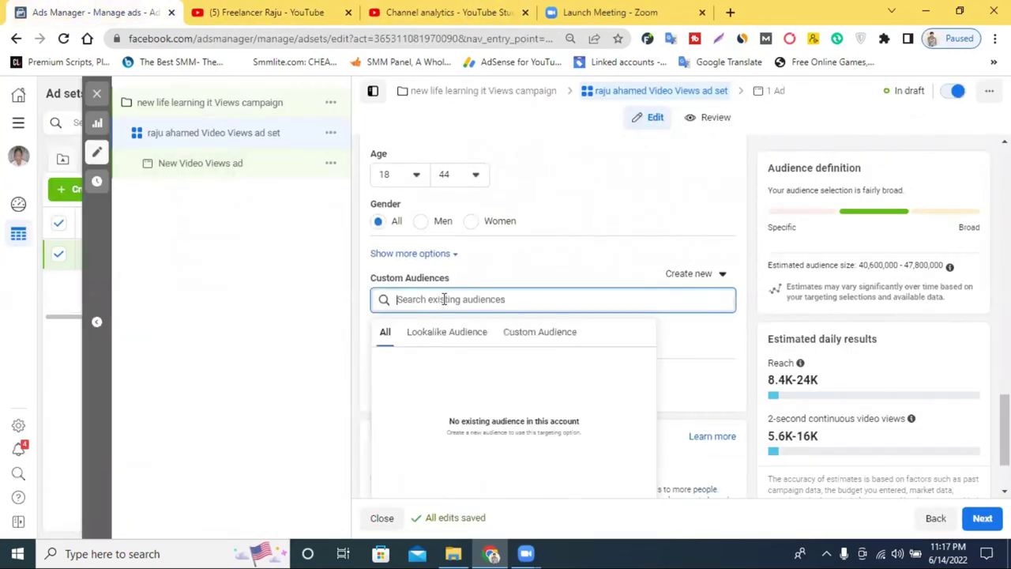
left_click(526, 282)
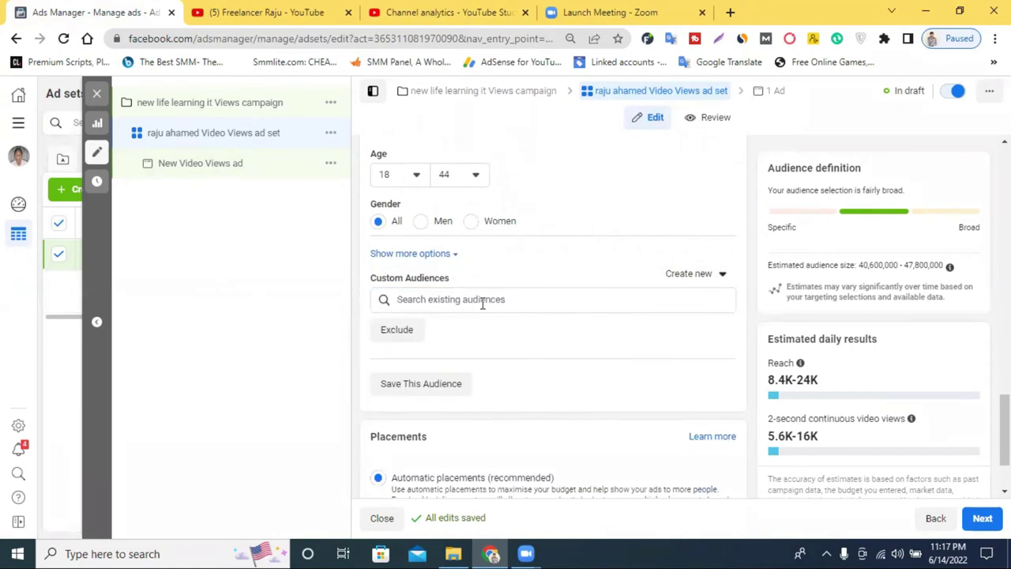
scroll(485, 308, "down", 2)
scroll(442, 371, "up", 3)
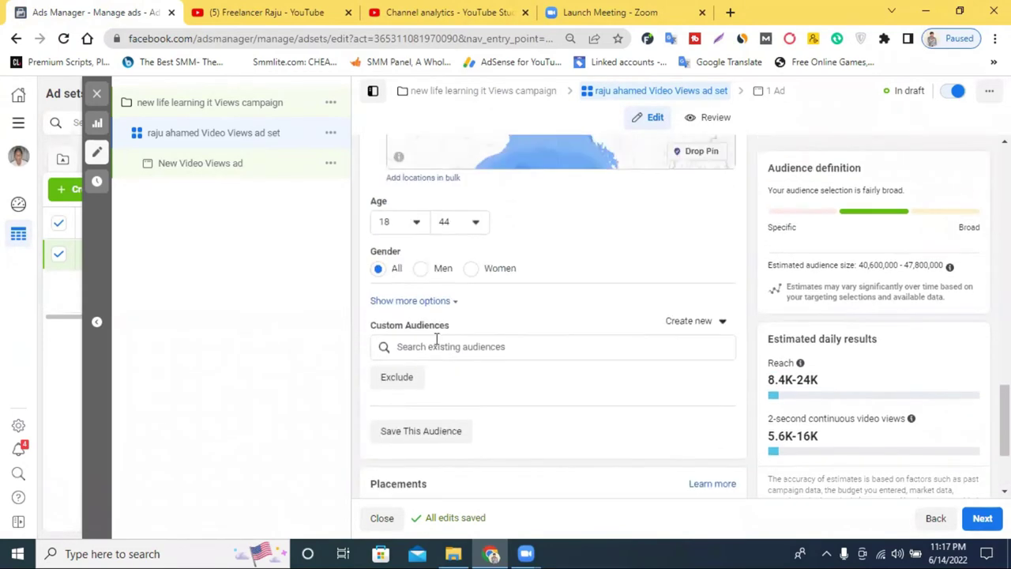
left_click(421, 305)
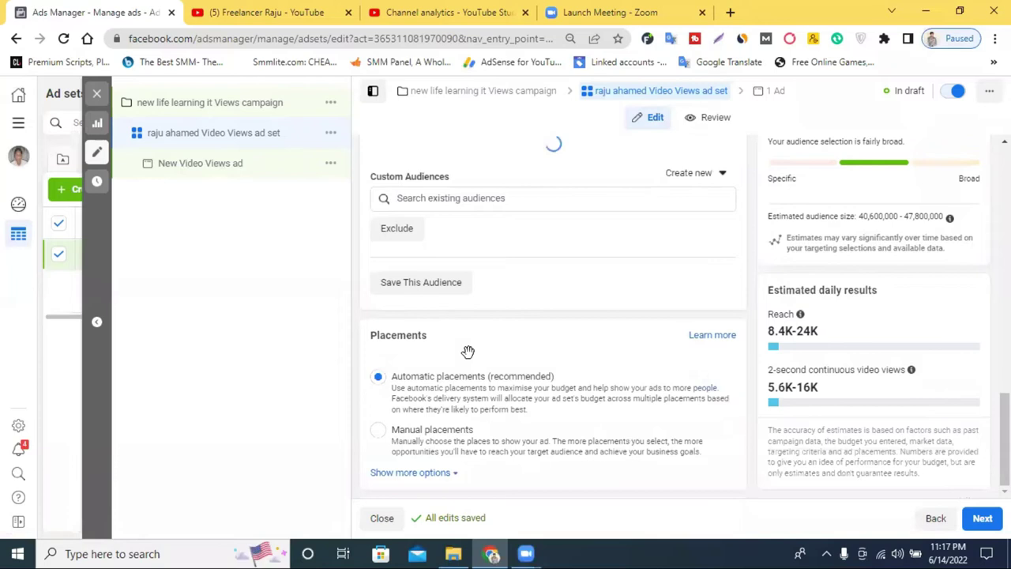
scroll(537, 371, "down", 2)
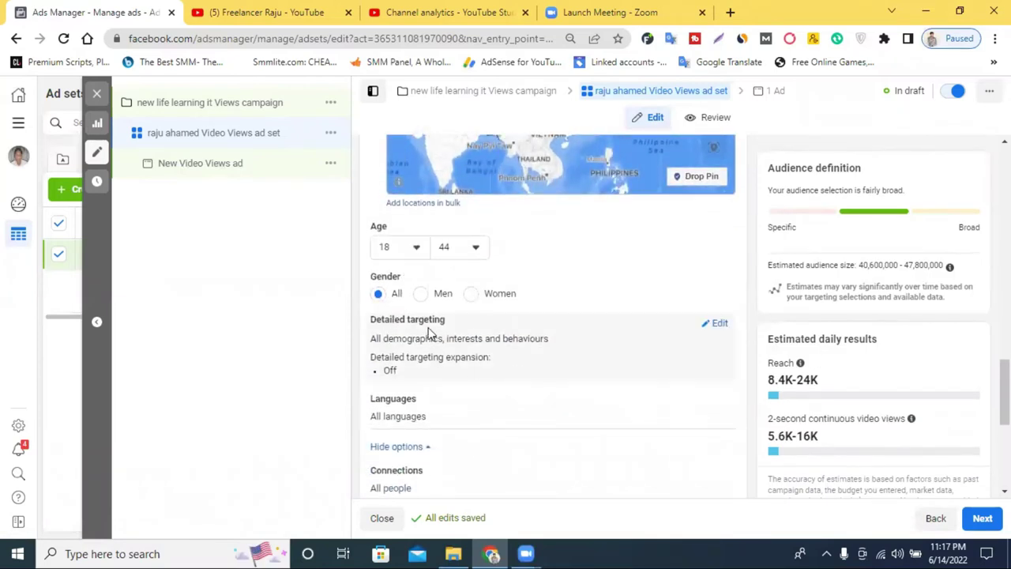
Try detailed targeting searches like 'online course' and 'make money online', then start typing 'digital mar'
left_click(718, 326)
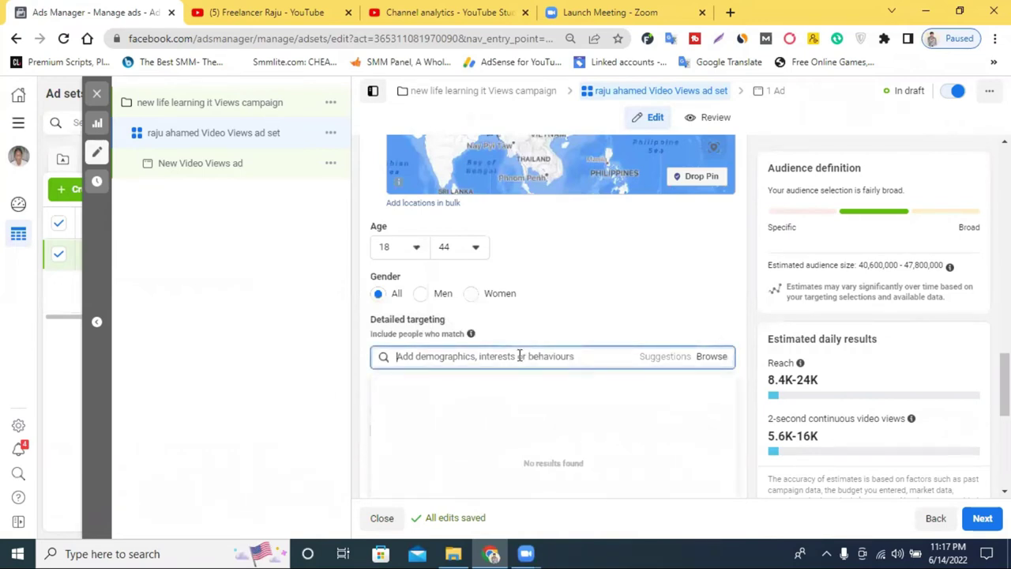
type("d")
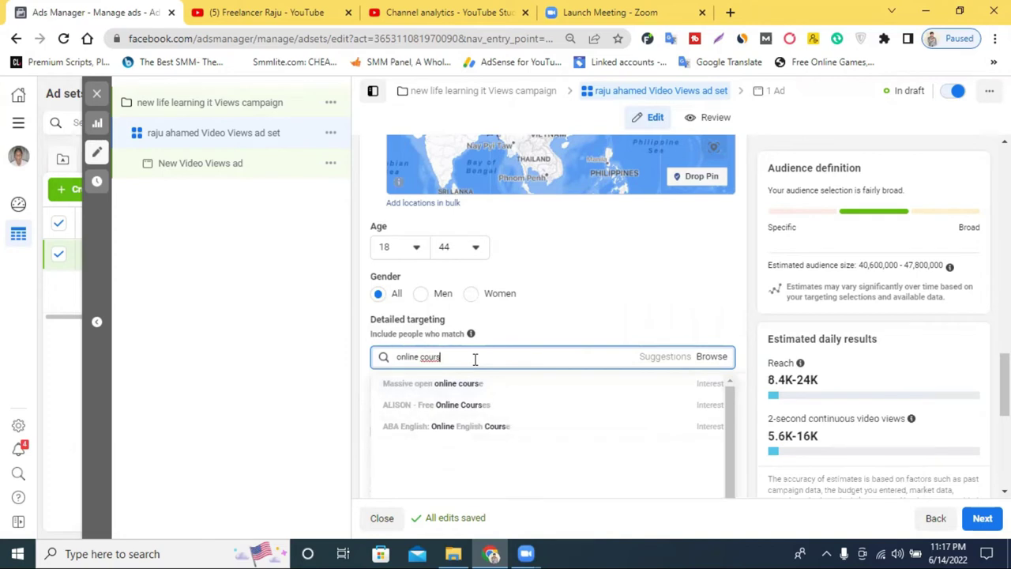
type("e")
key("BackSpace")
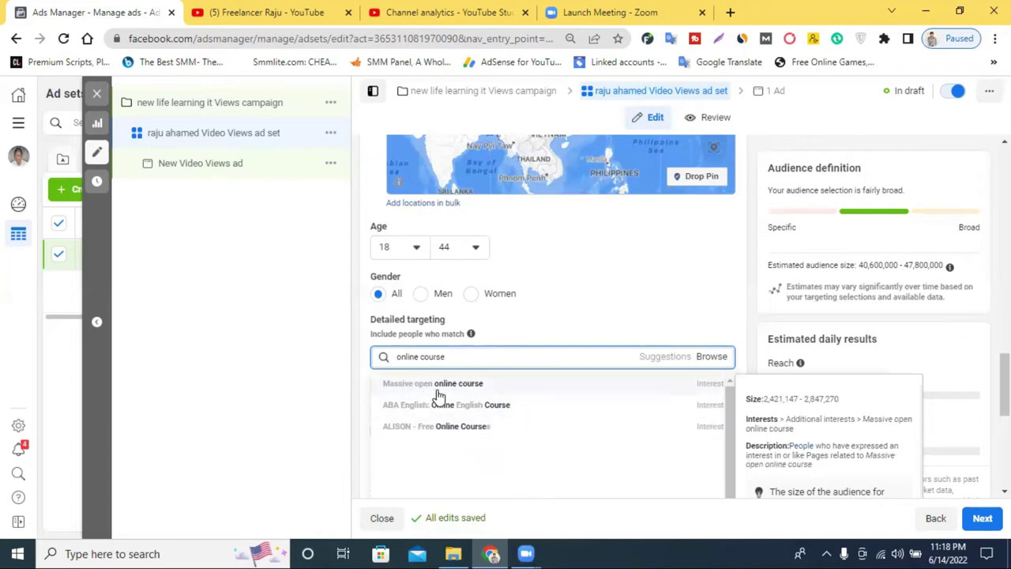
triple_click(449, 357)
key("BackSpace")
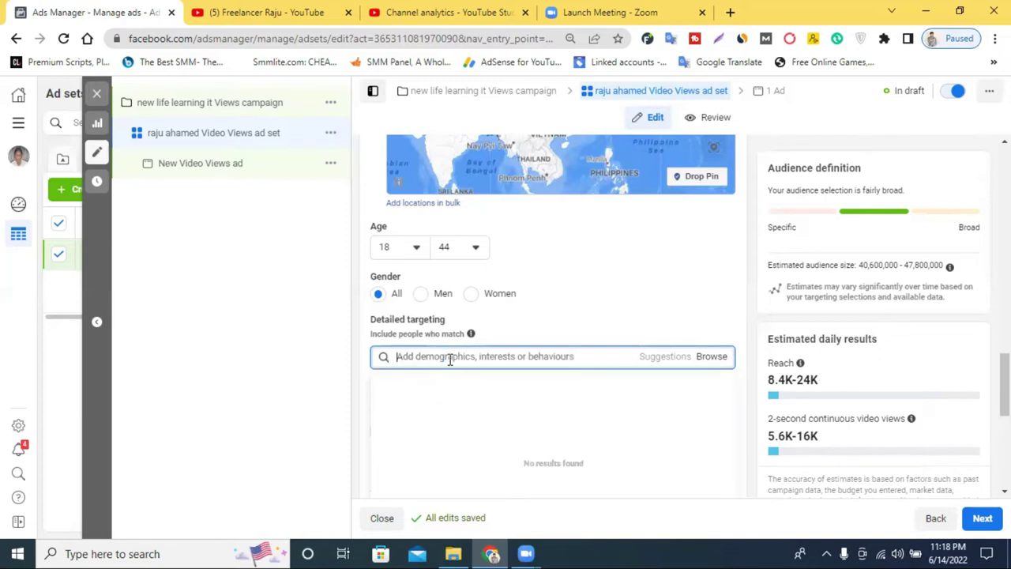
type("make")
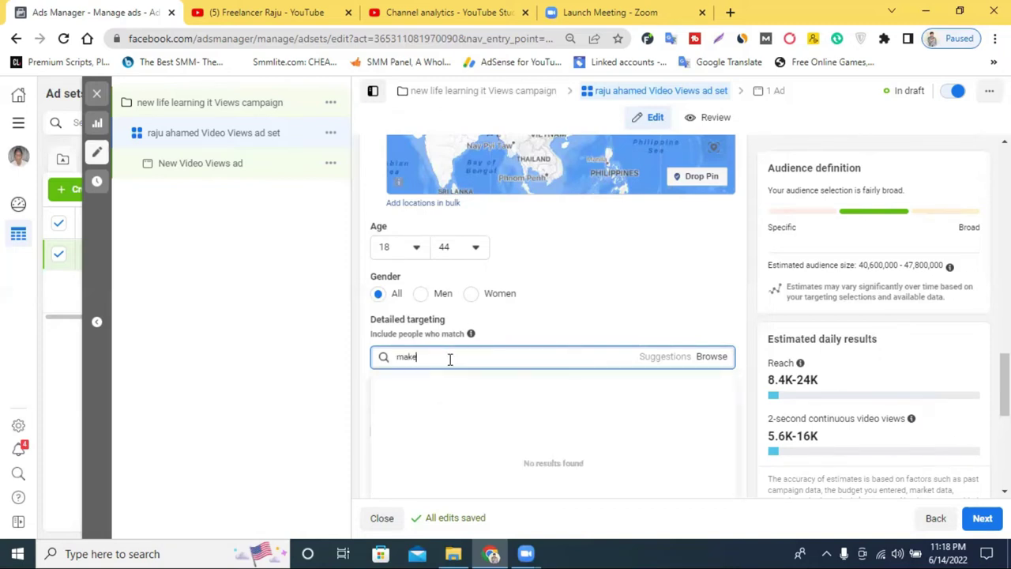
type(" mo")
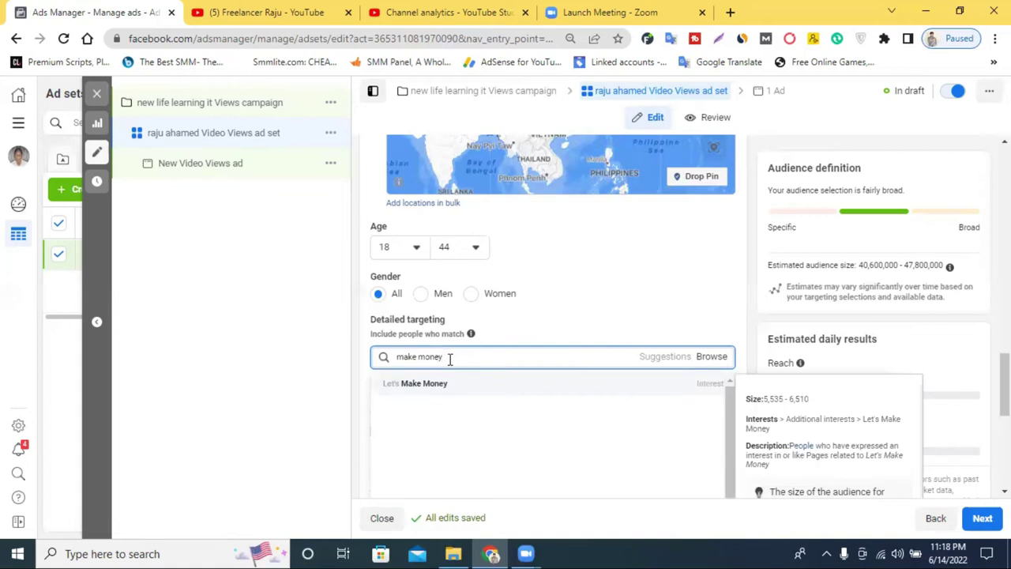
type("ne")
key("BackSpace")
key("BackSpace")
key("BackSpace")
key("BackSpace")
key("BackSpace")
key("BackSpace")
key("BackSpace")
key("BackSpace")
key("BackSpace")
key("BackSpace")
key("BackSpace")
key("BackSpace")
key("BackSpace")
key("BackSpace")
key("BackSpace")
key("BackSpace")
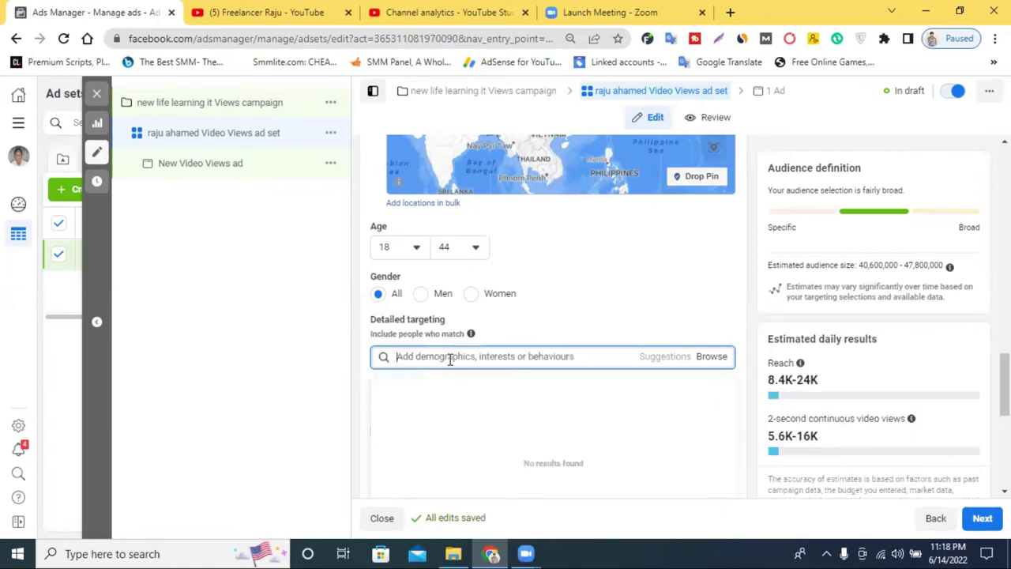
type("digital mar")
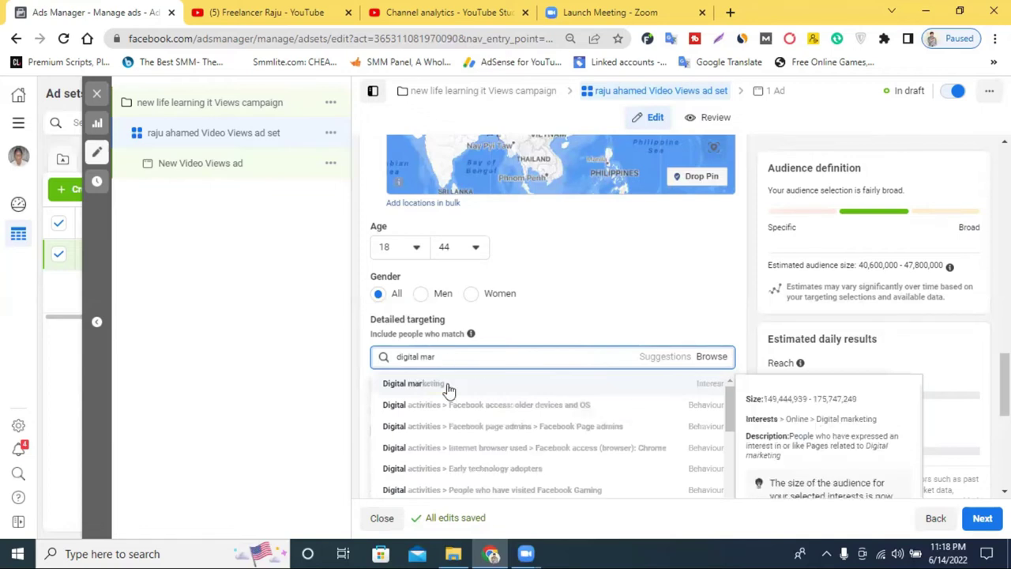
Add Digital marketing and Video editing as detailed targeting interests
left_click(447, 386)
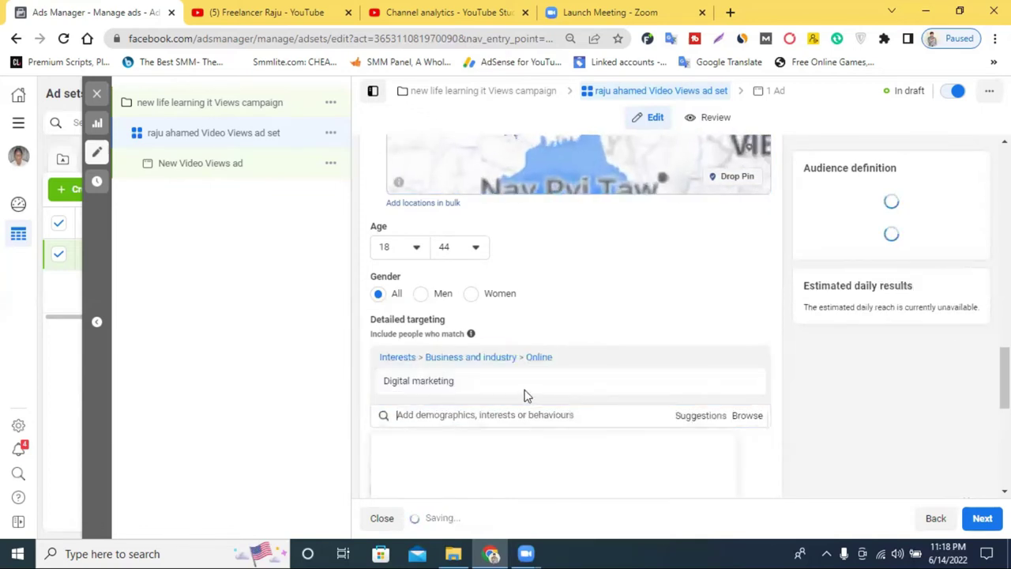
scroll(576, 316, "up", 3)
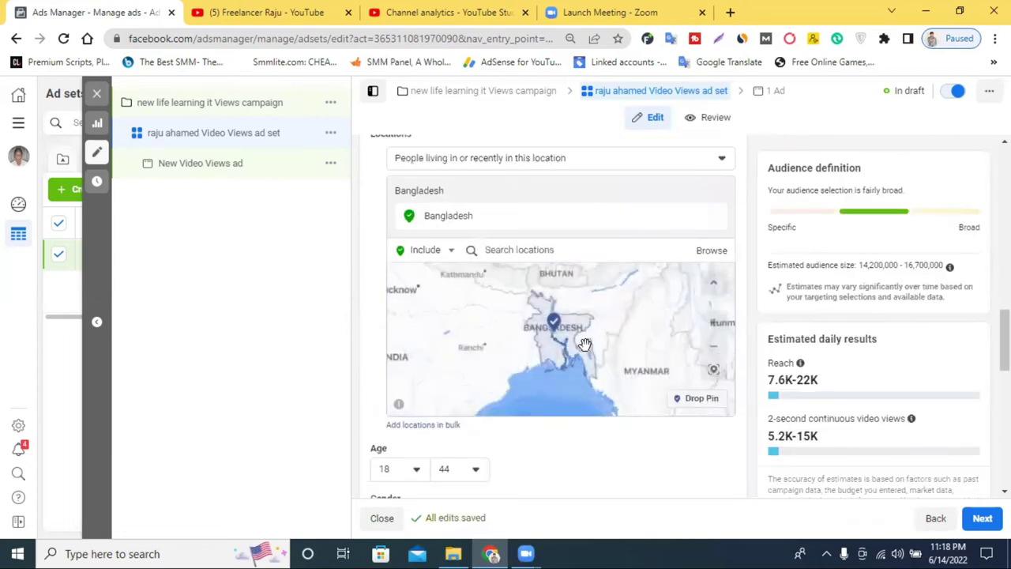
scroll(616, 446, "down", 4)
left_click(472, 340)
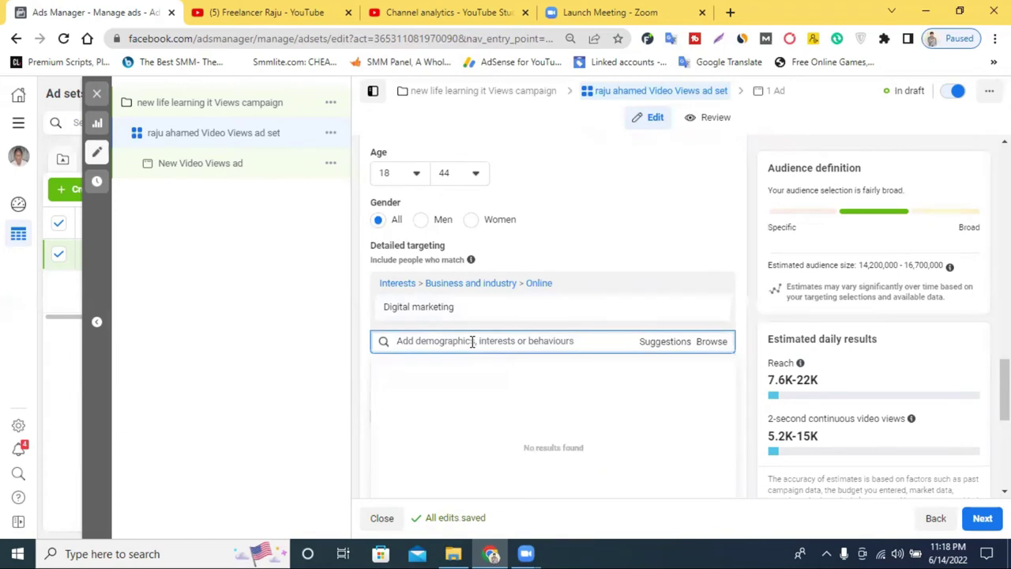
type("video ed")
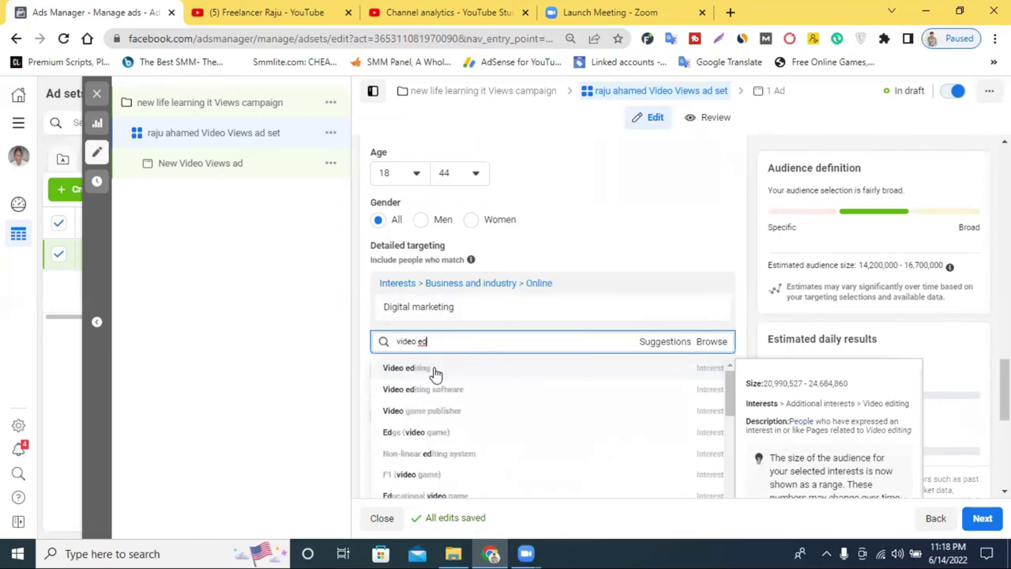
left_click(433, 370)
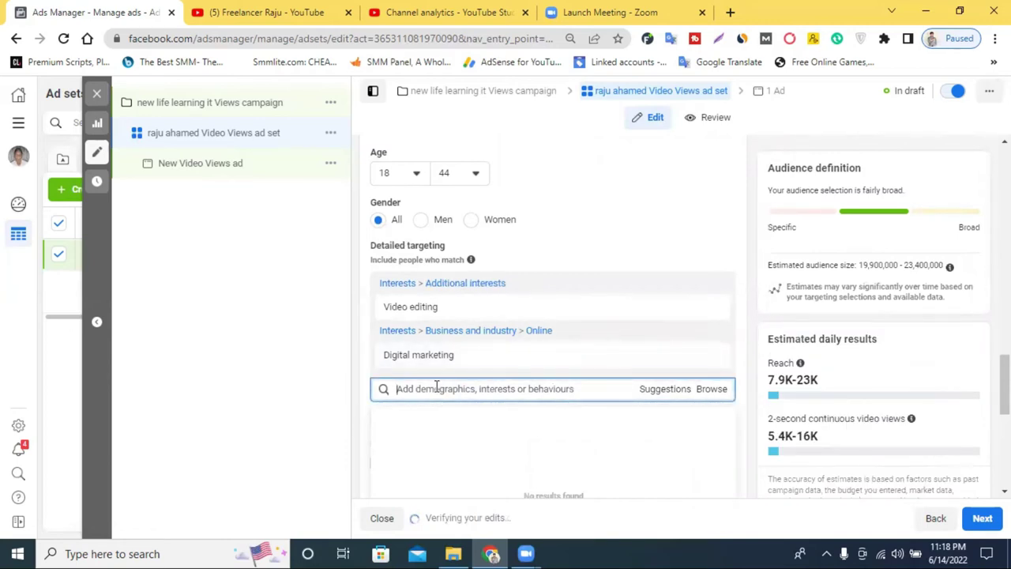
Search 'yout' and add the YouTube interest to the targeting
type("y")
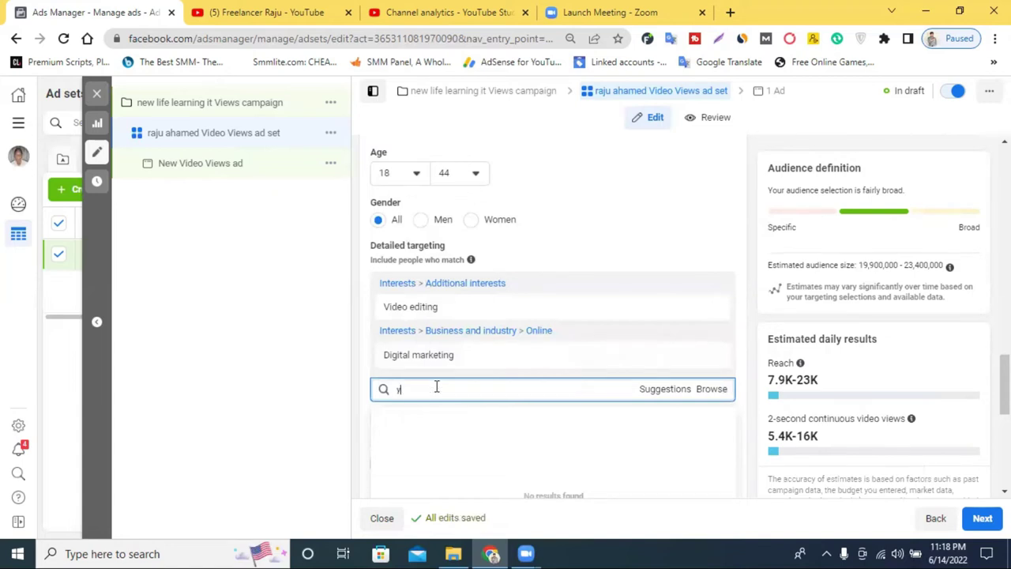
type("outube")
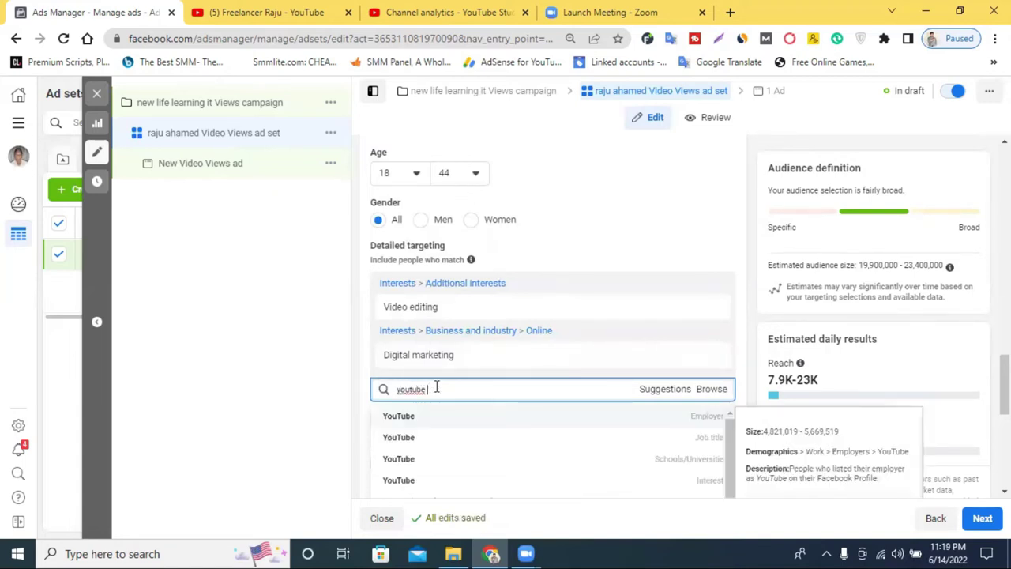
scroll(534, 427, "down", 2)
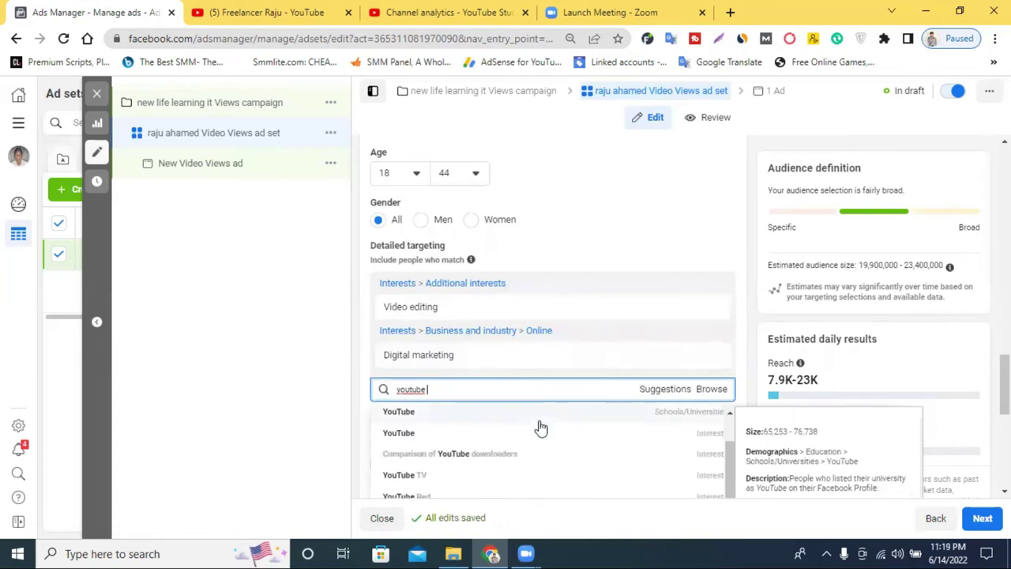
scroll(453, 406, "up", 1)
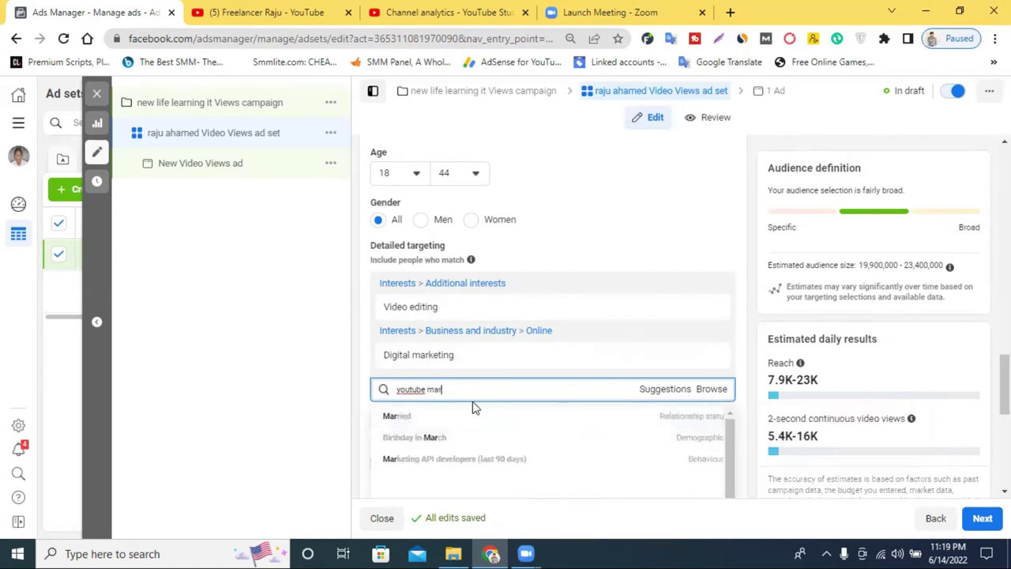
key("ctrl+a")
double_click(456, 388)
key("BackSpace")
scroll(468, 458, "up", 4)
scroll(681, 388, "down", 3)
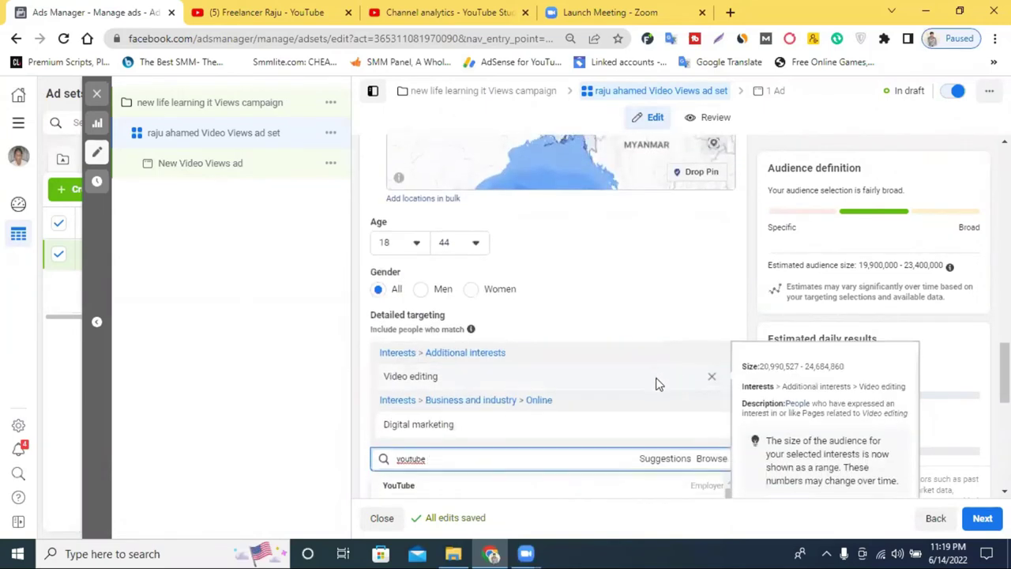
scroll(655, 383, "down", 2)
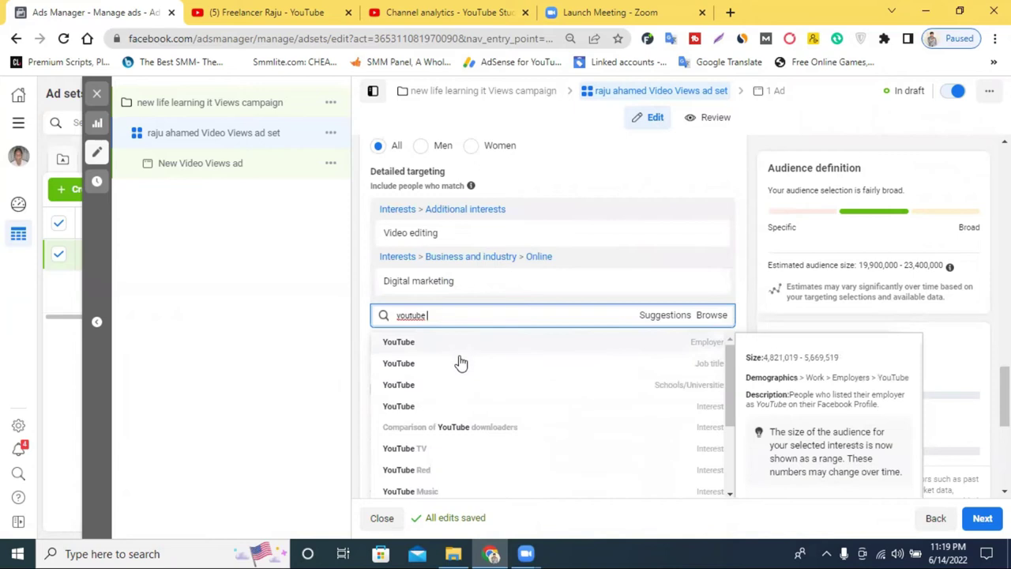
left_click(469, 406)
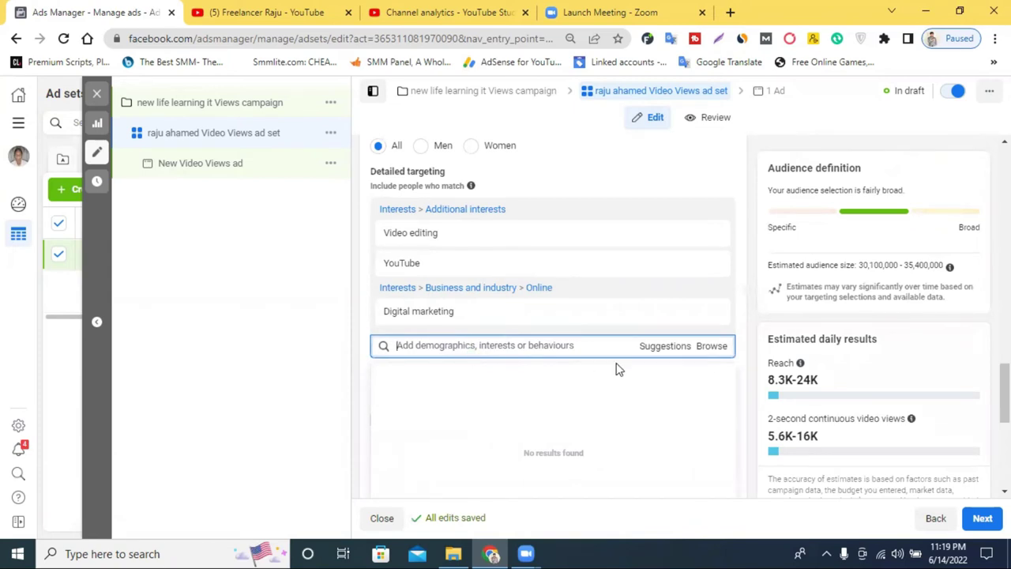
Browse Demographics > Education > Schools/Universities and try a school search
left_click(712, 352)
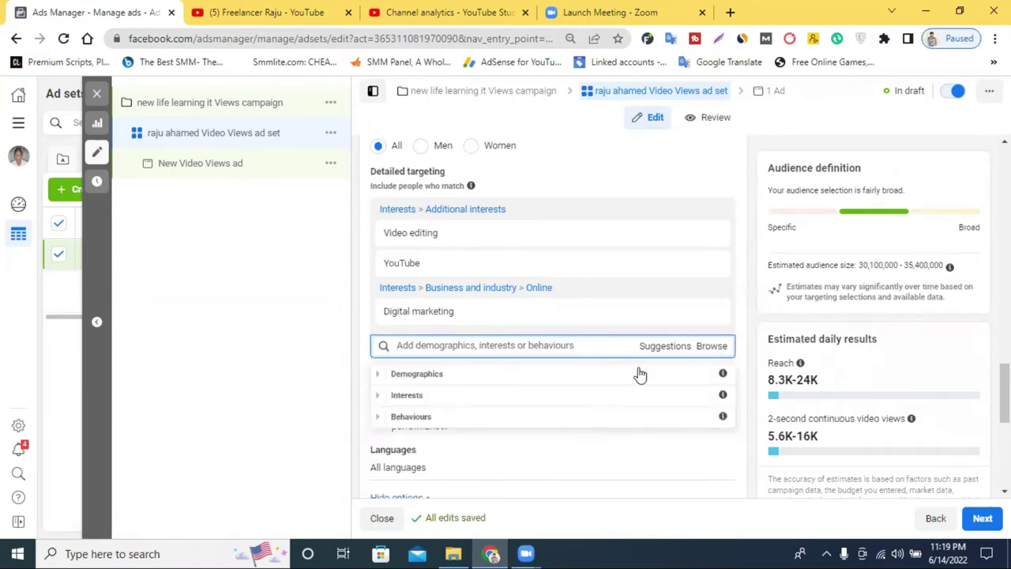
left_click(437, 376)
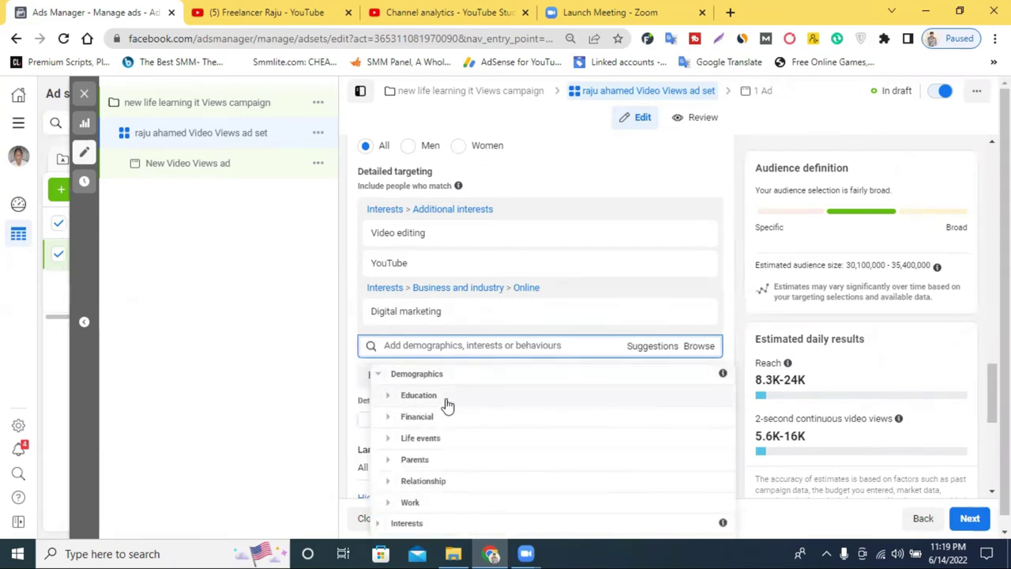
left_click(387, 396)
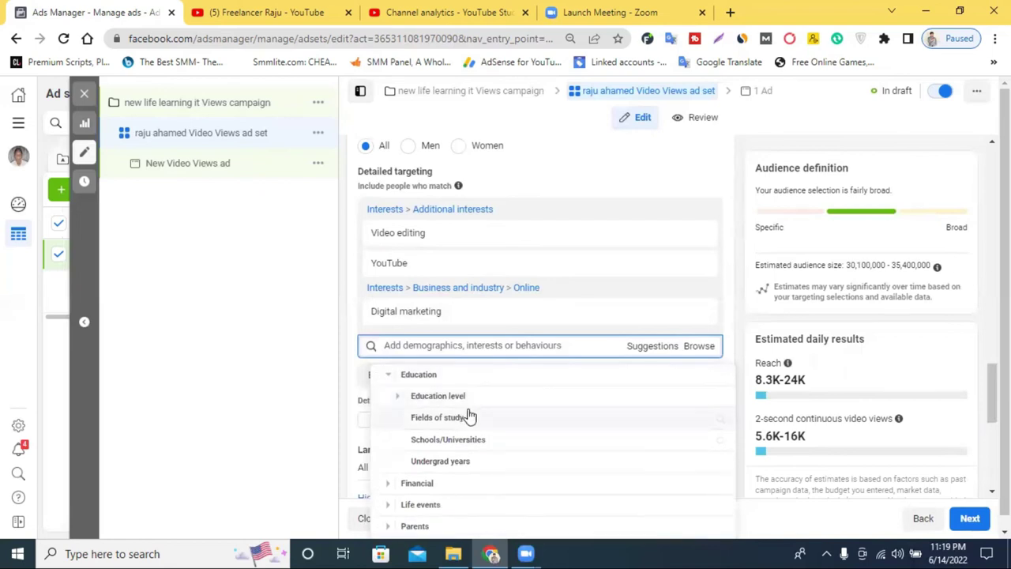
left_click(449, 444)
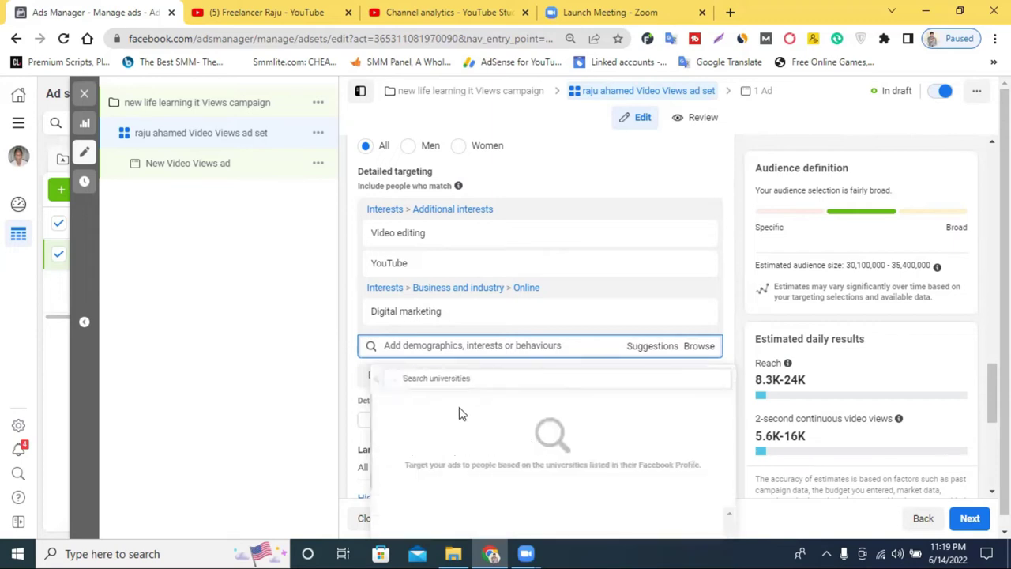
left_click(364, 368)
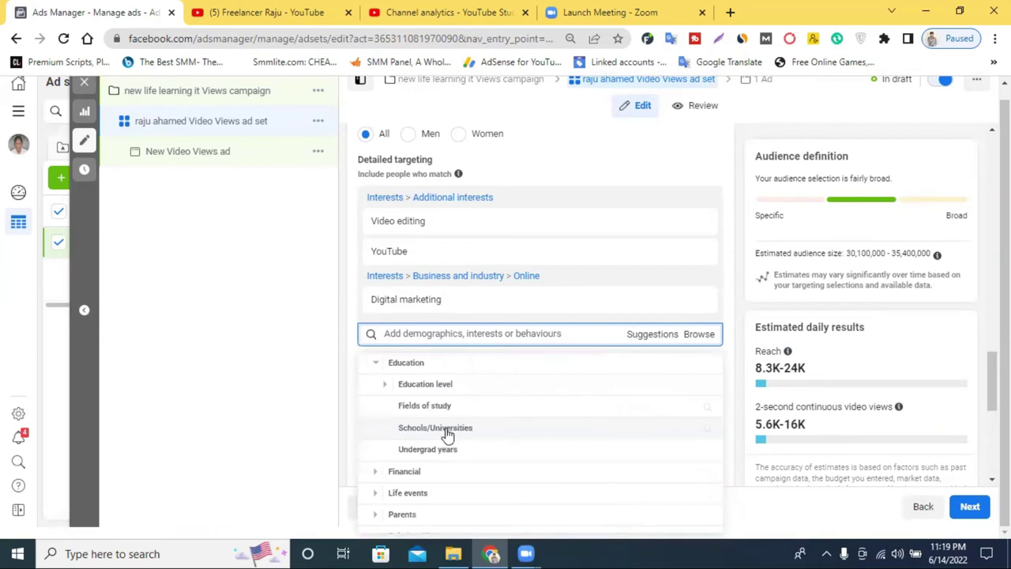
left_click(451, 428)
left_click(452, 366)
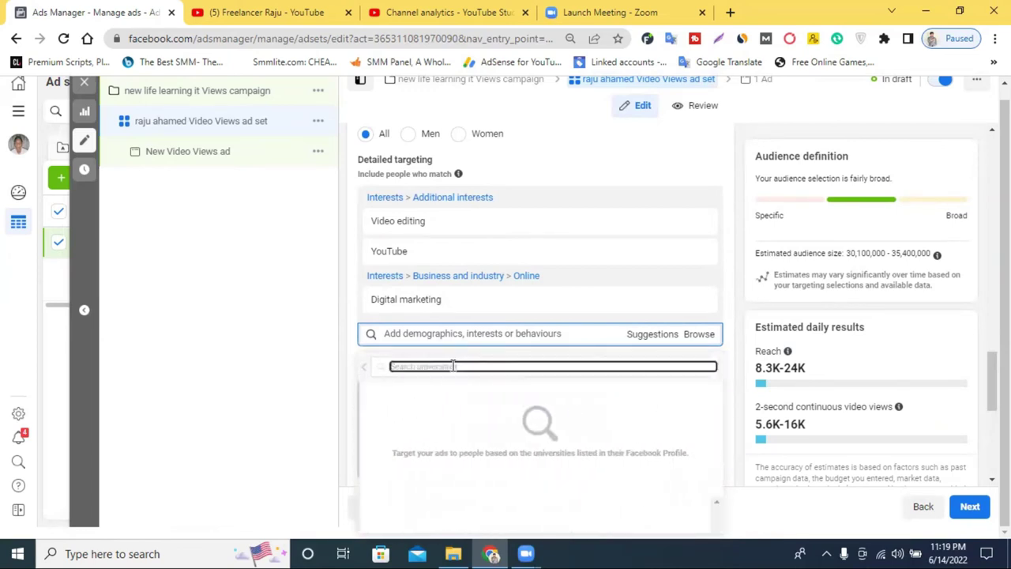
type("d")
type("cho")
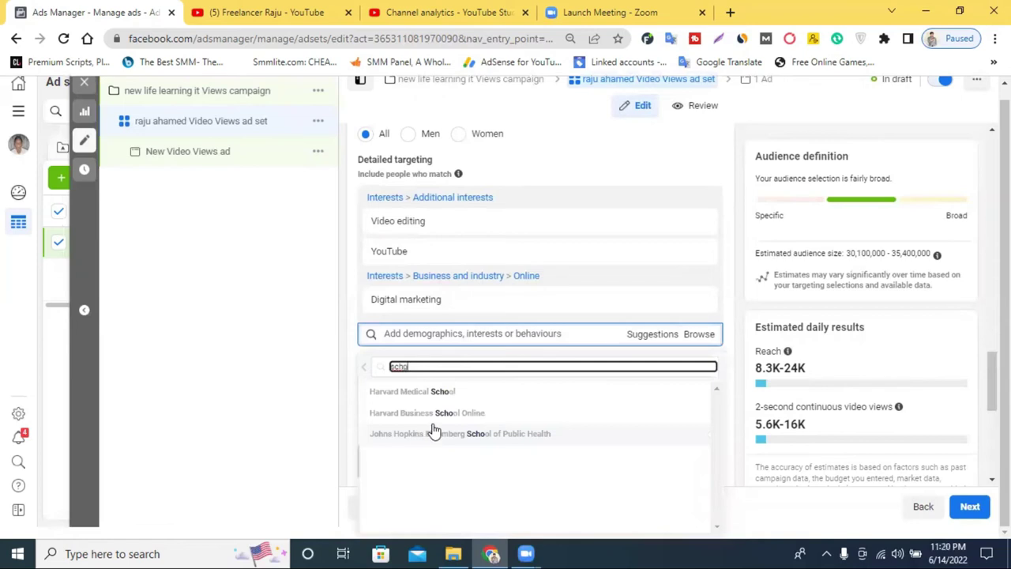
double_click(422, 365)
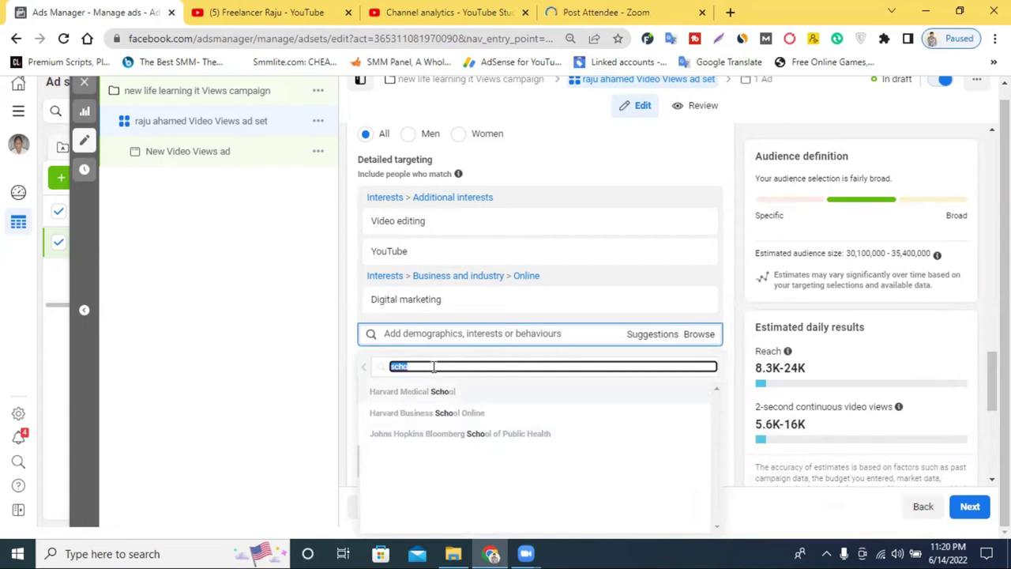
left_click(433, 366)
type("ol")
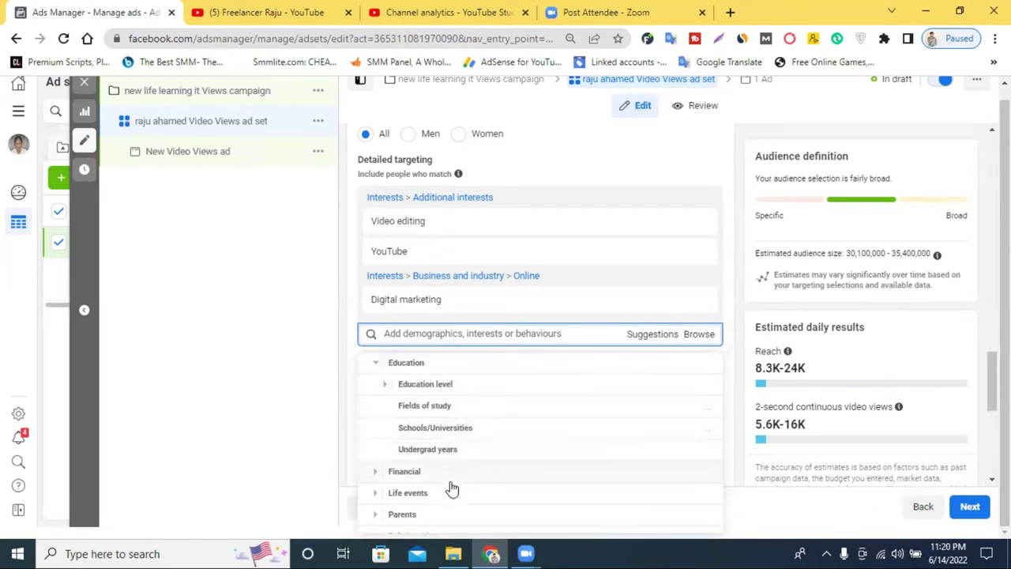
Look at Relationship and Work > Employers, then go back and expand Interests
scroll(416, 426, "down", 1)
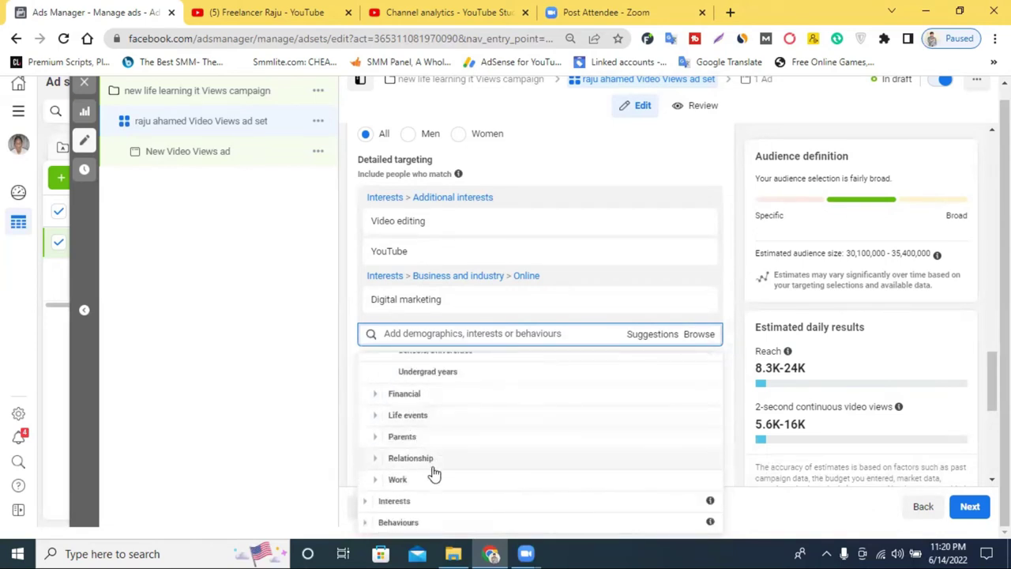
left_click(416, 459)
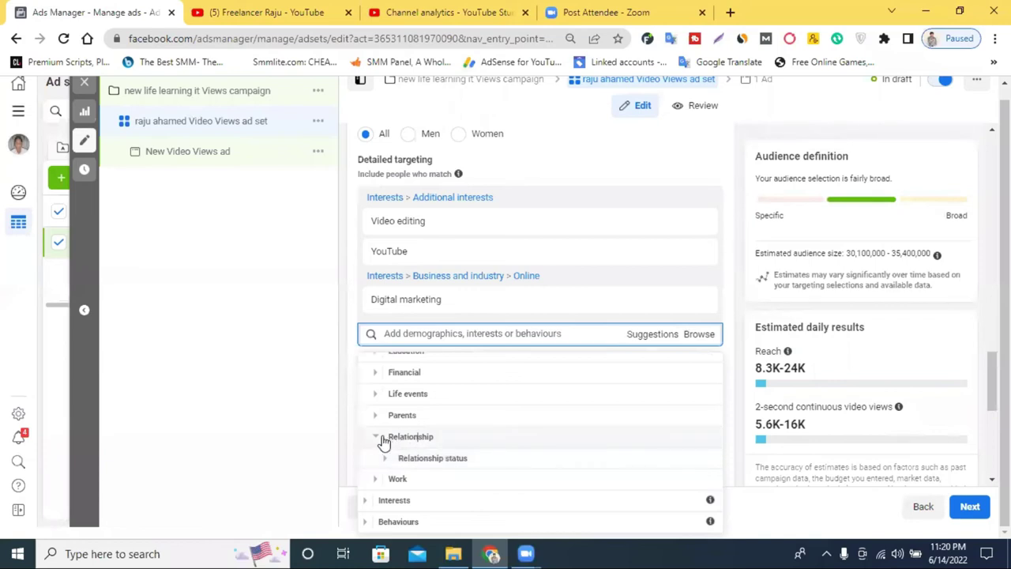
left_click(382, 445)
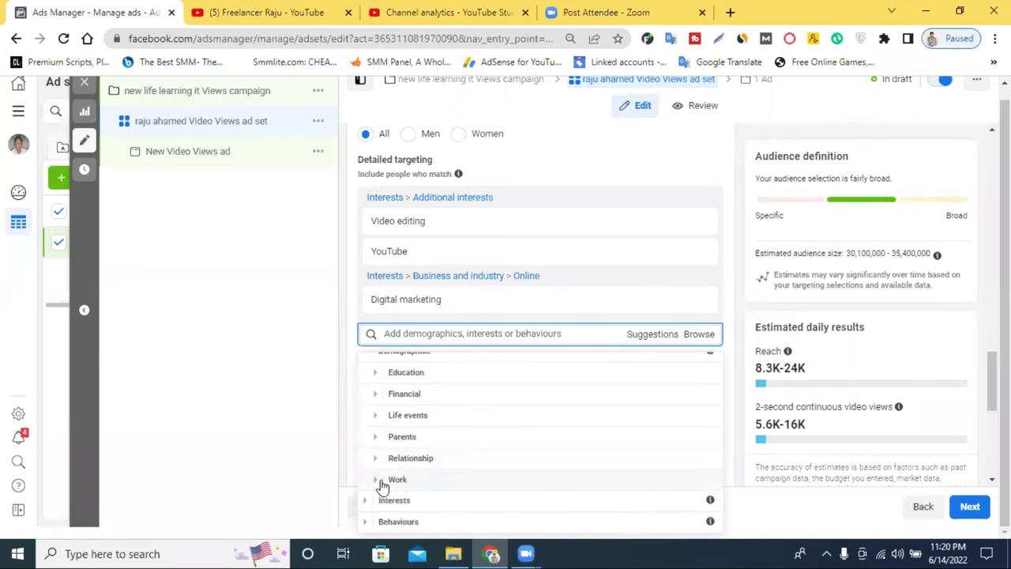
left_click(385, 479)
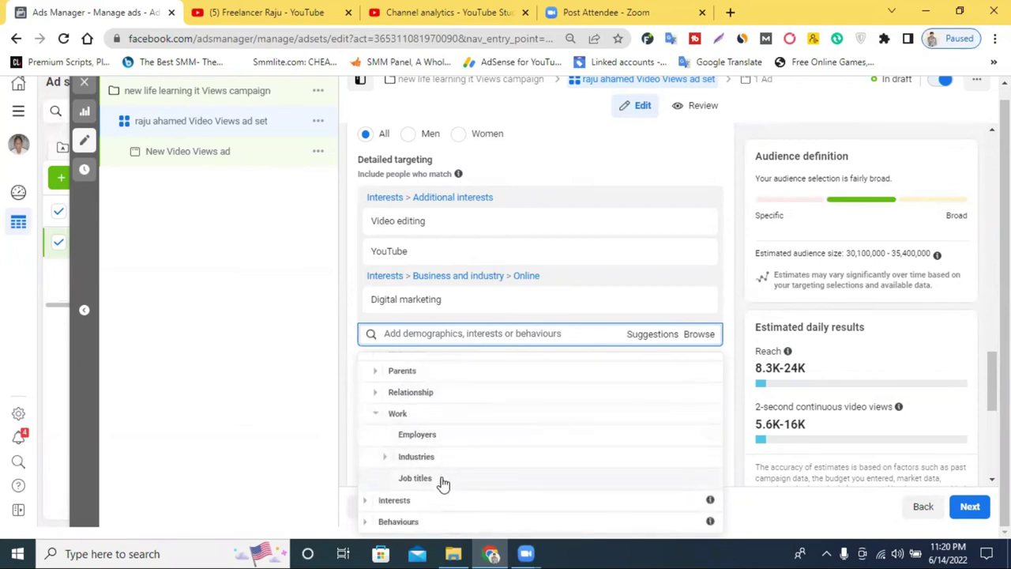
left_click(442, 437)
left_click(414, 366)
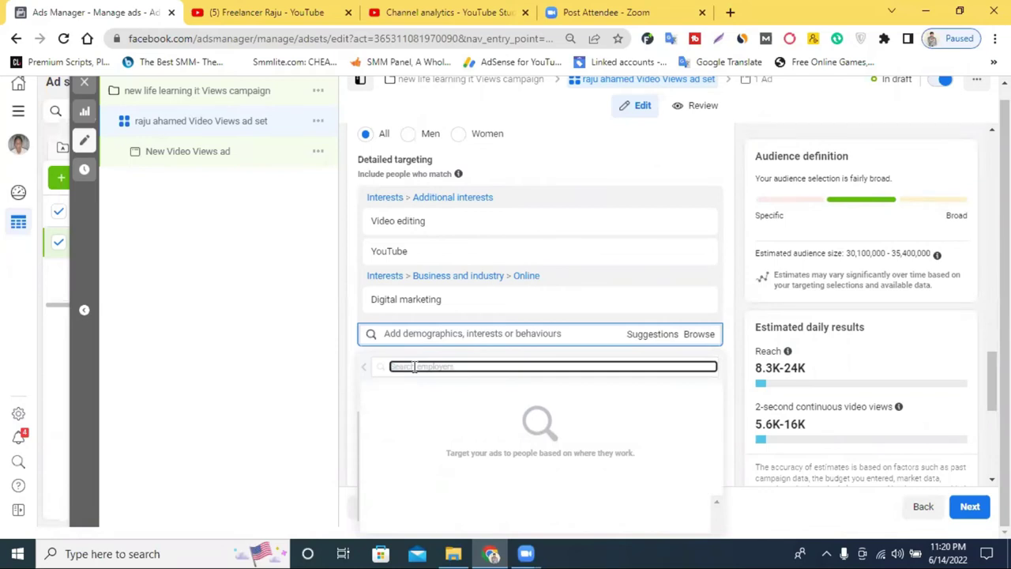
left_click(367, 369)
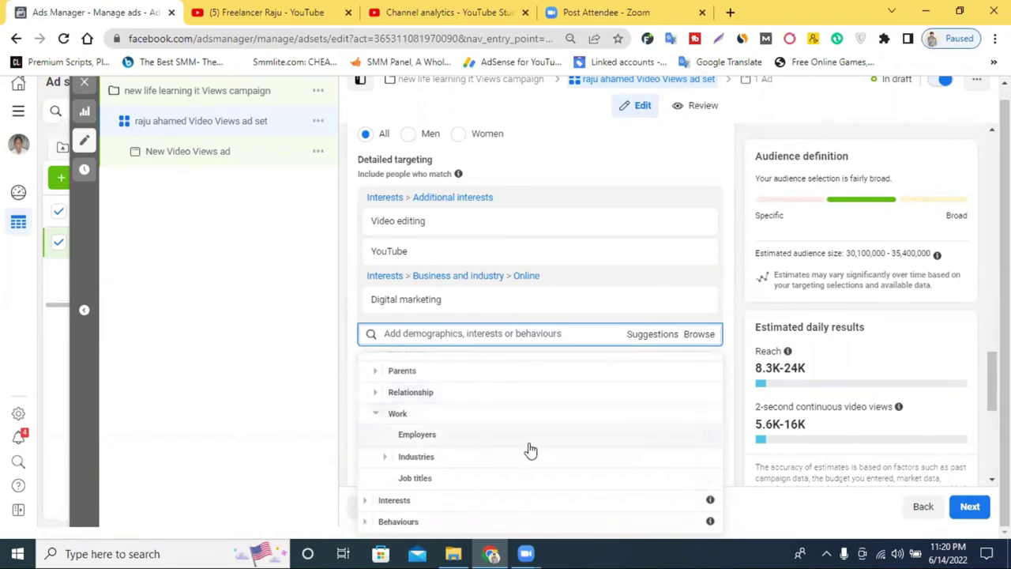
left_click(458, 502)
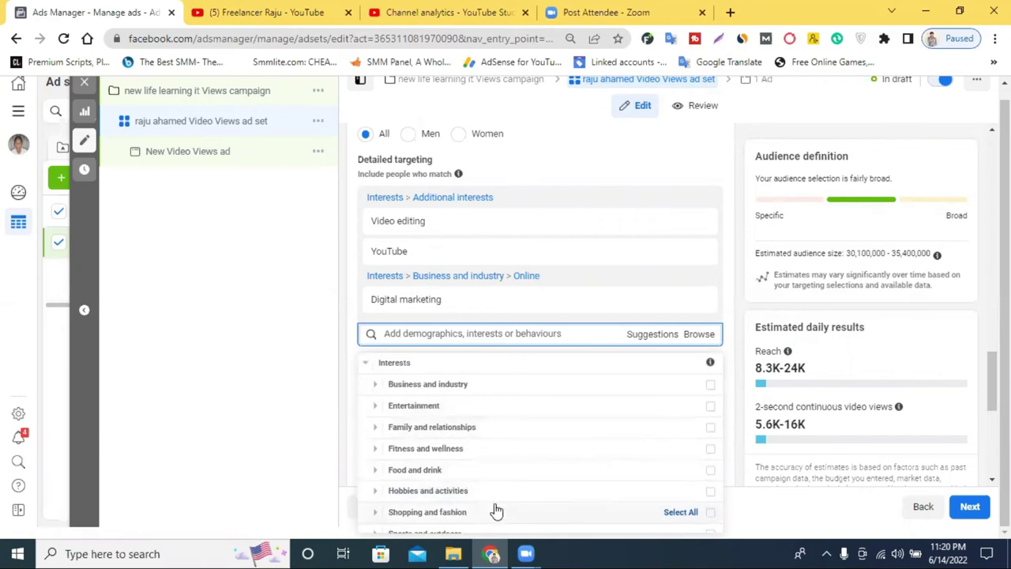
Under Business and industry, tick Advertising, Business and Economics, then close the category list
left_click(445, 386)
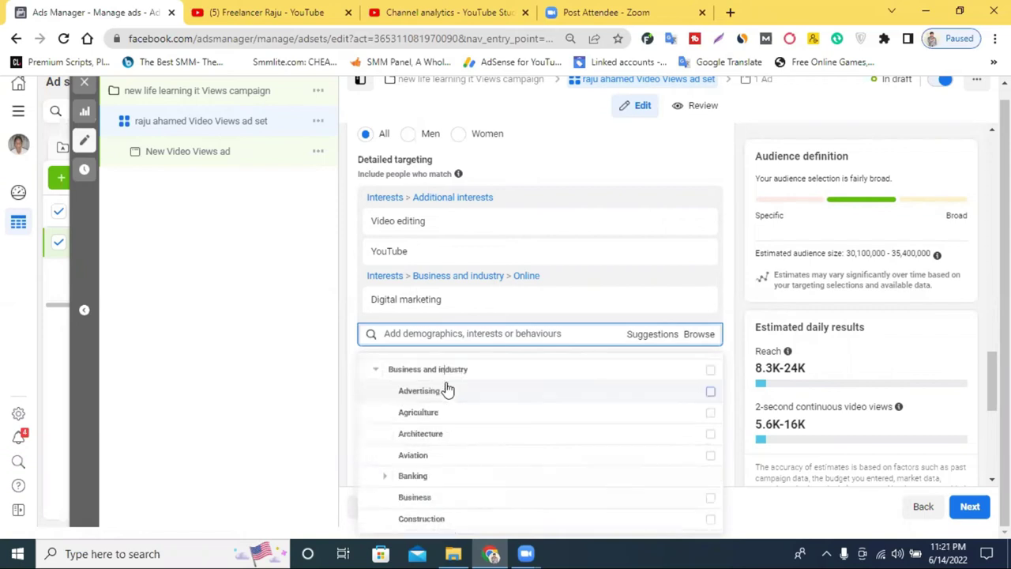
left_click(711, 387)
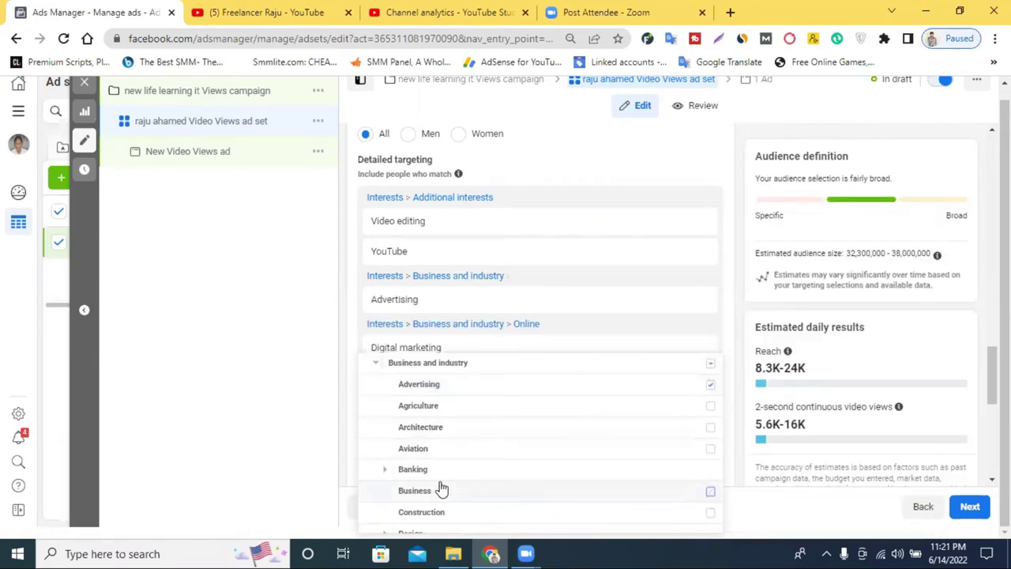
scroll(542, 477, "down", 1)
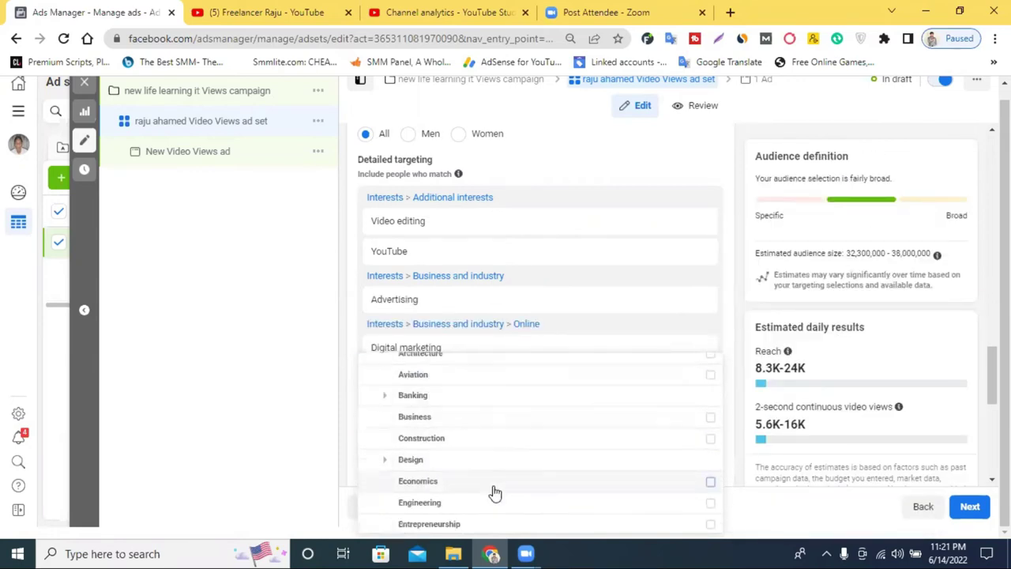
left_click(711, 420)
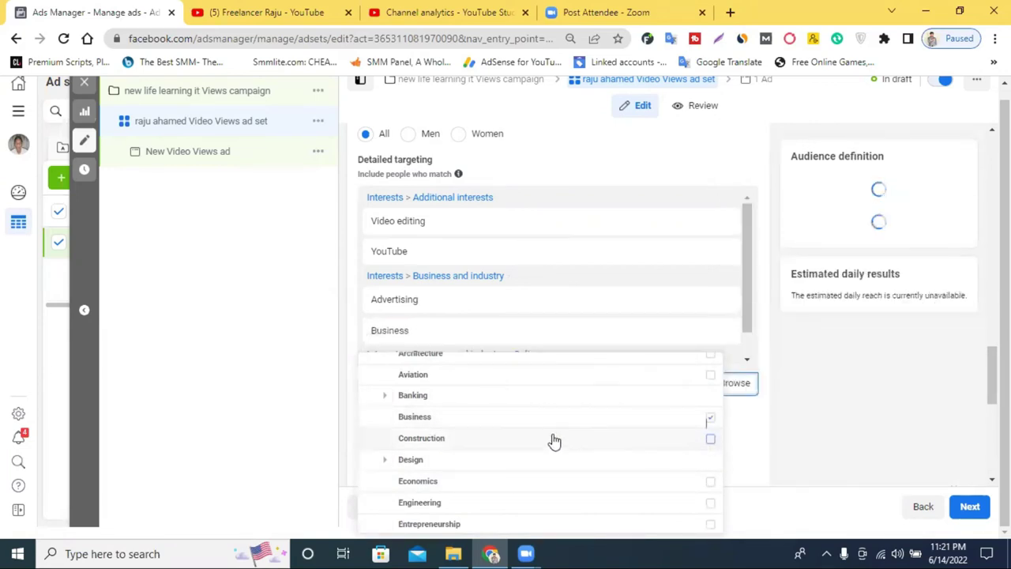
mouse_move(456, 492)
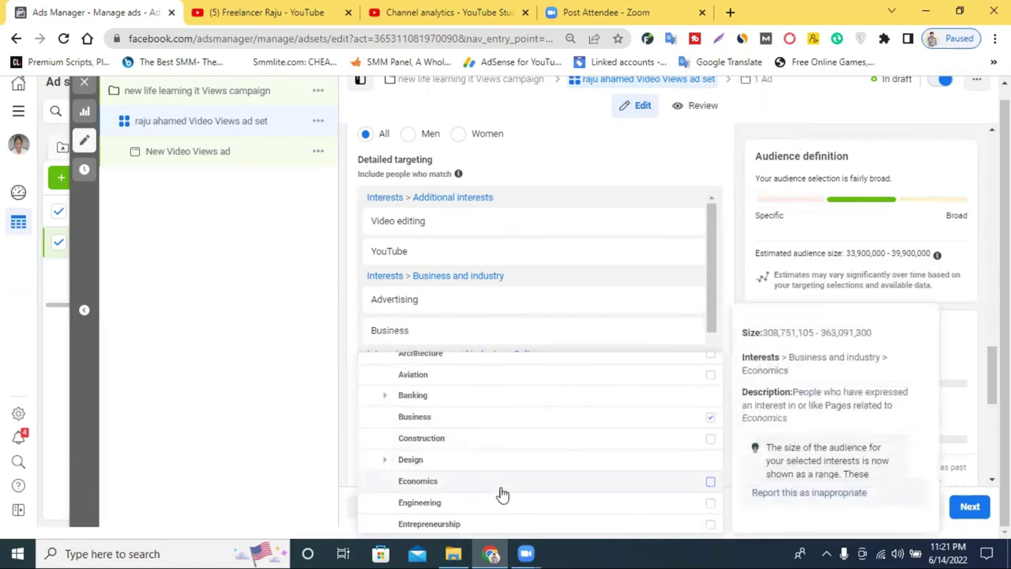
left_click(710, 483)
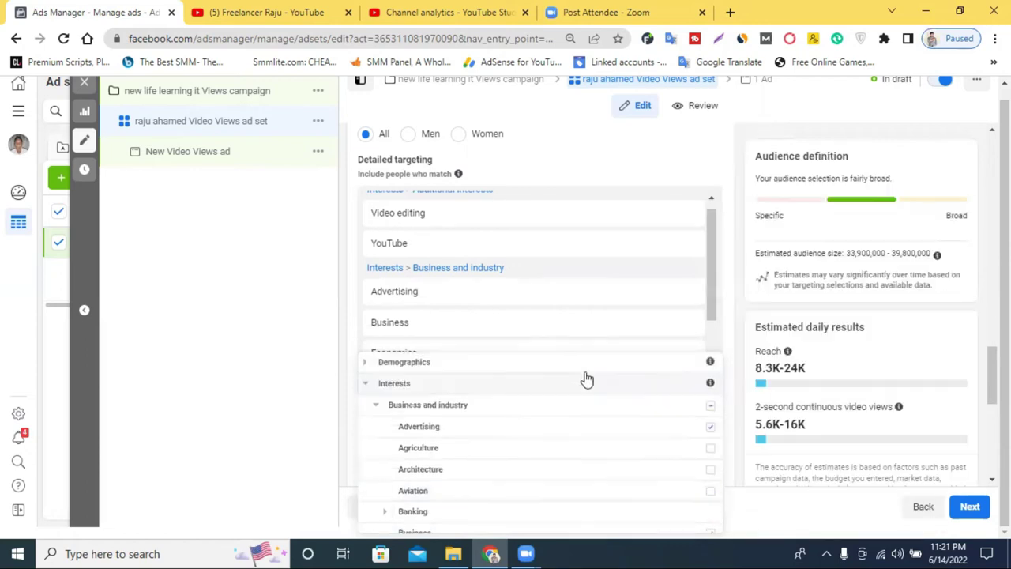
left_click(728, 170)
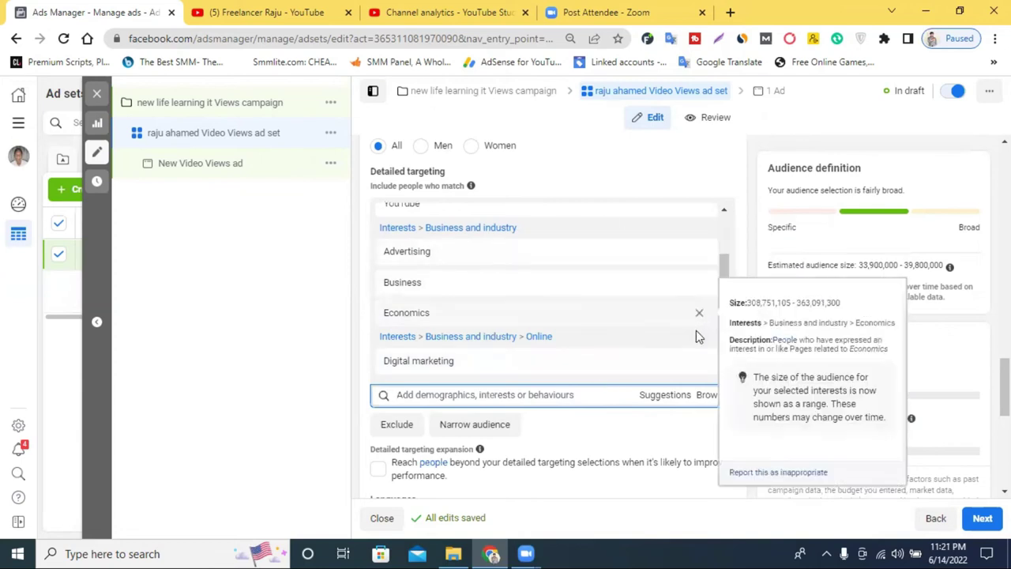
Remove the Digital marketing, Business, Economics, Advertising, YouTube and Video editing interests from detailed targeting
left_click(699, 312)
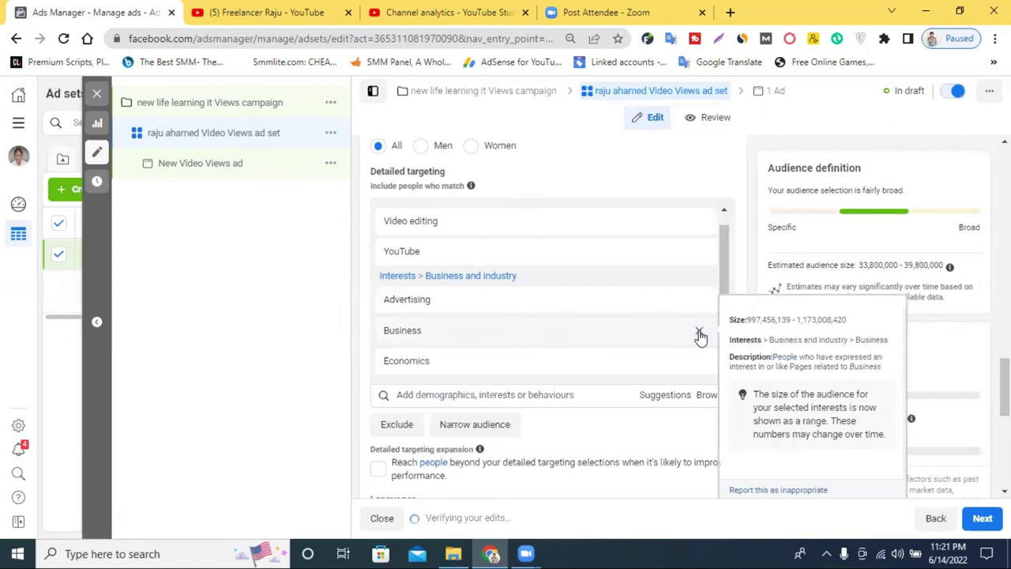
left_click(698, 332)
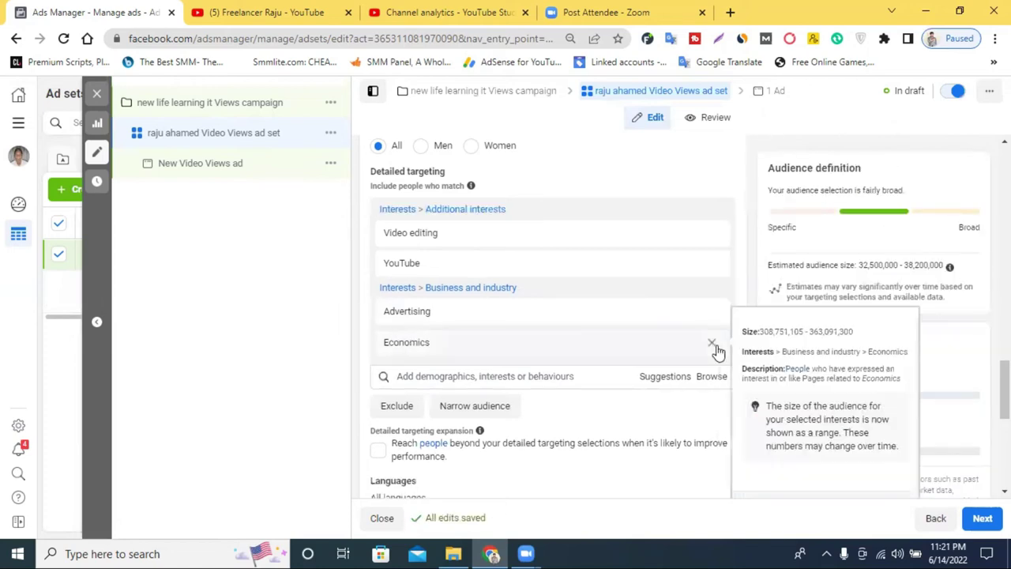
left_click(711, 345)
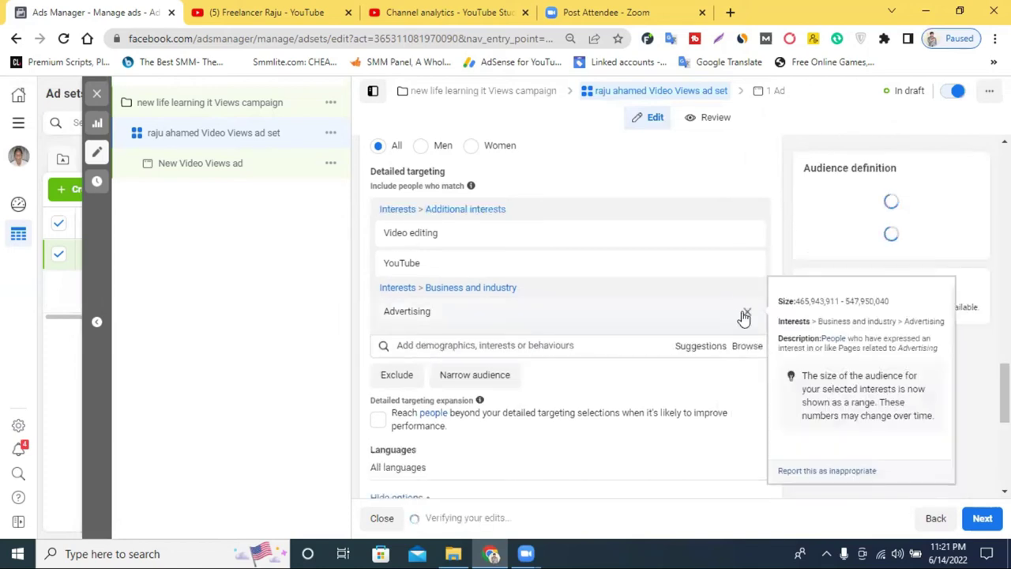
left_click(745, 313)
left_click(744, 265)
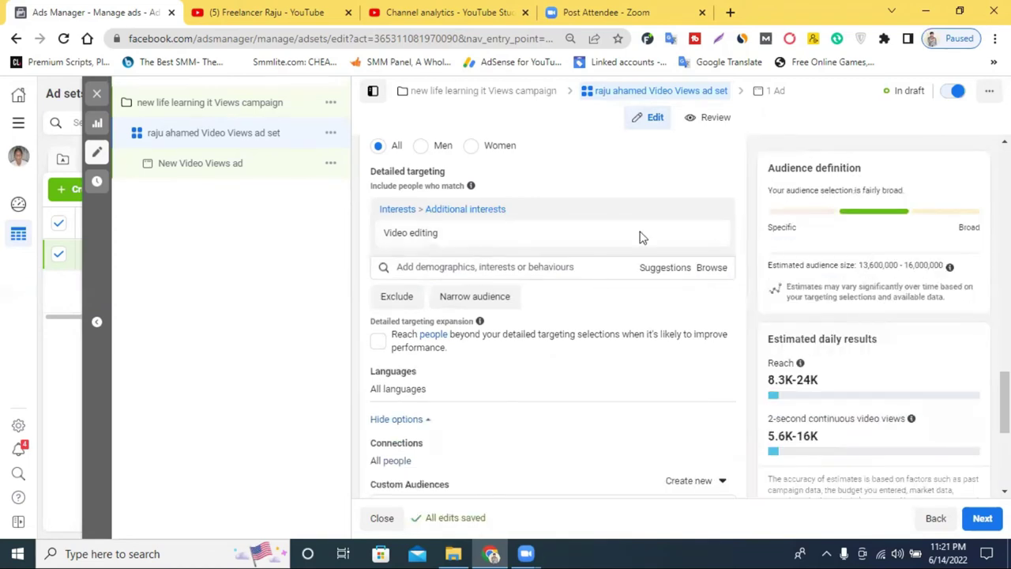
left_click(710, 236)
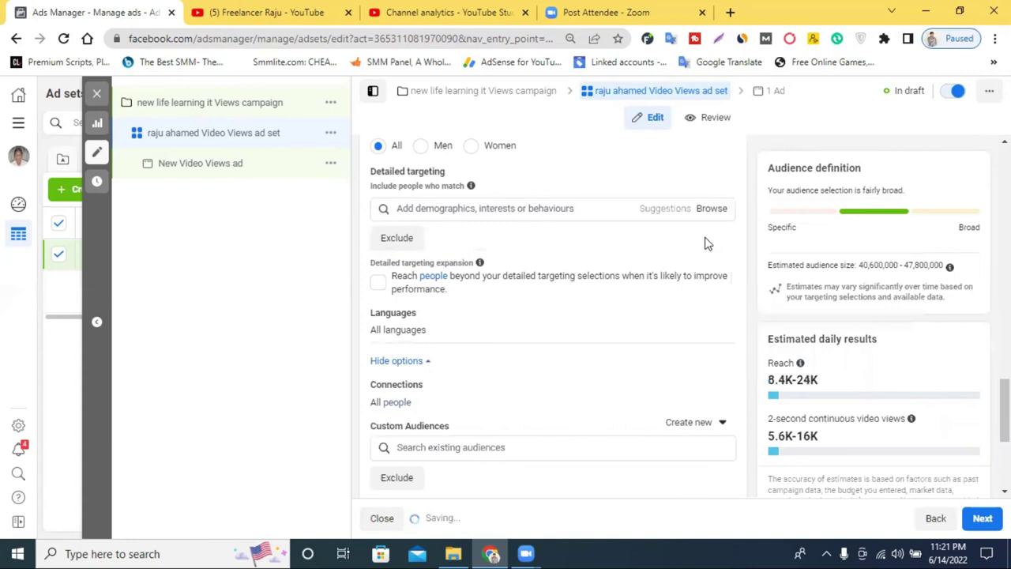
scroll(542, 254, "up", 1)
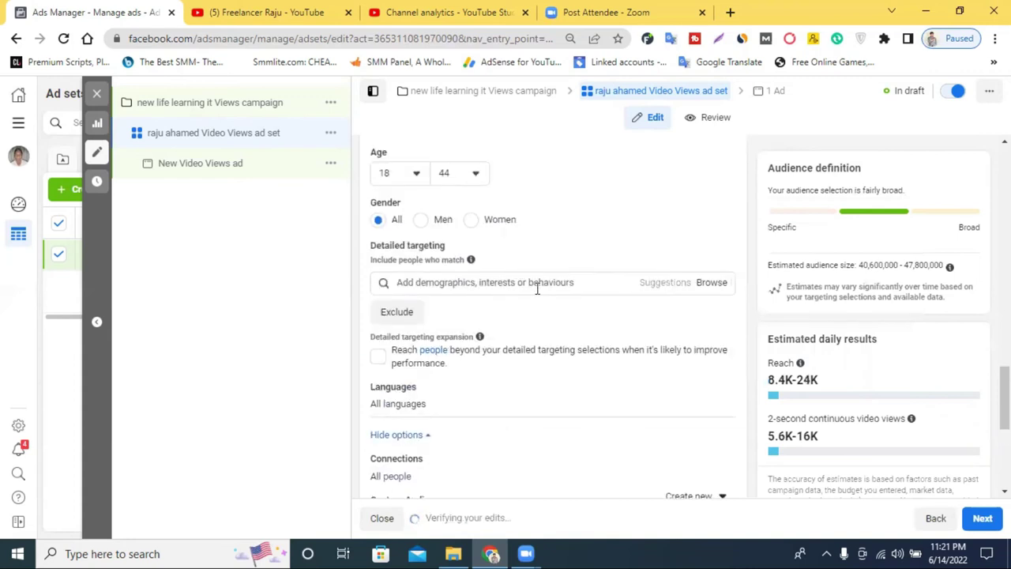
Edit Languages, search 'en' and target English (All), then scroll toward Placements
scroll(537, 296, "down", 1)
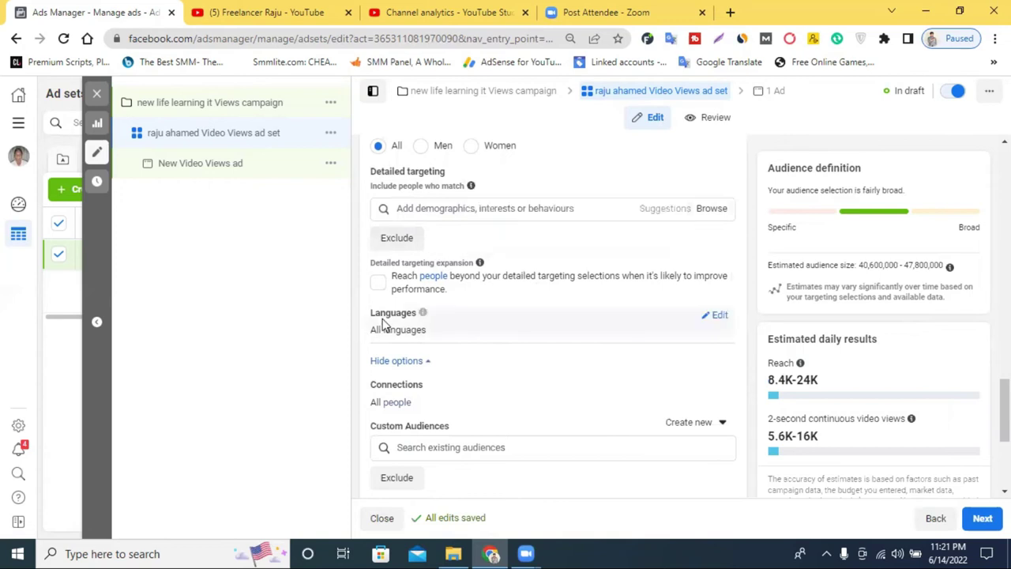
left_click(719, 316)
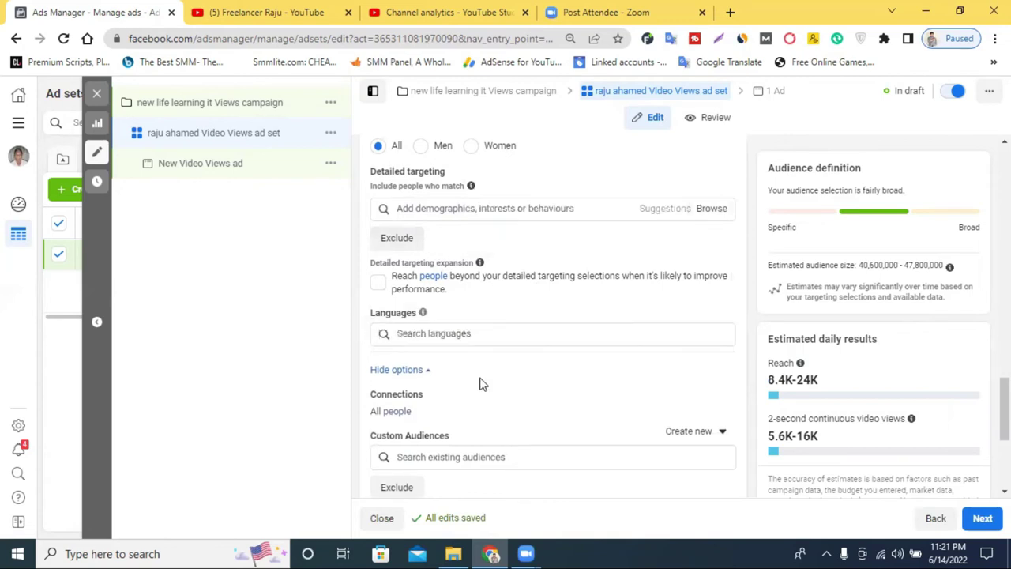
left_click(437, 333)
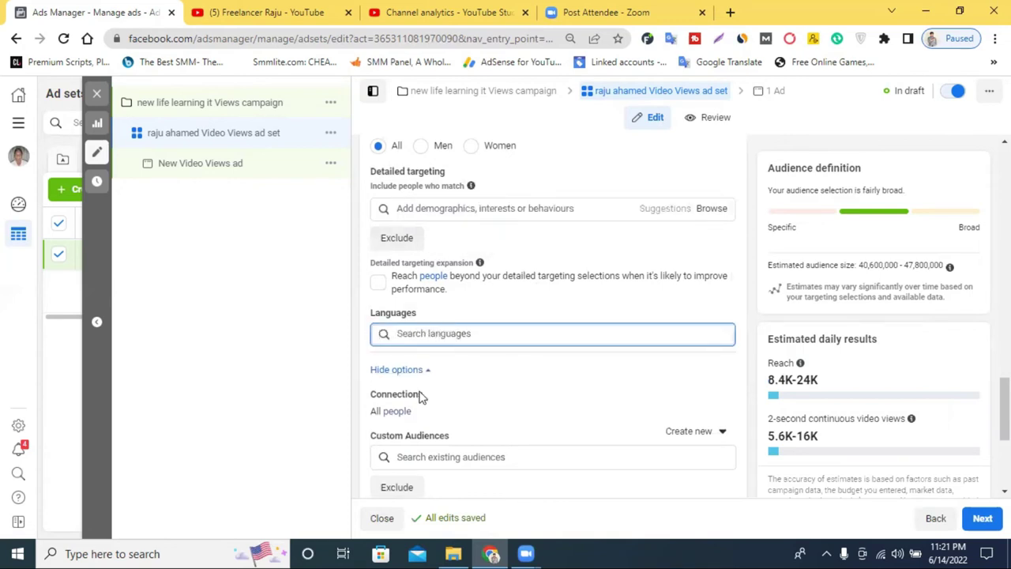
type("en")
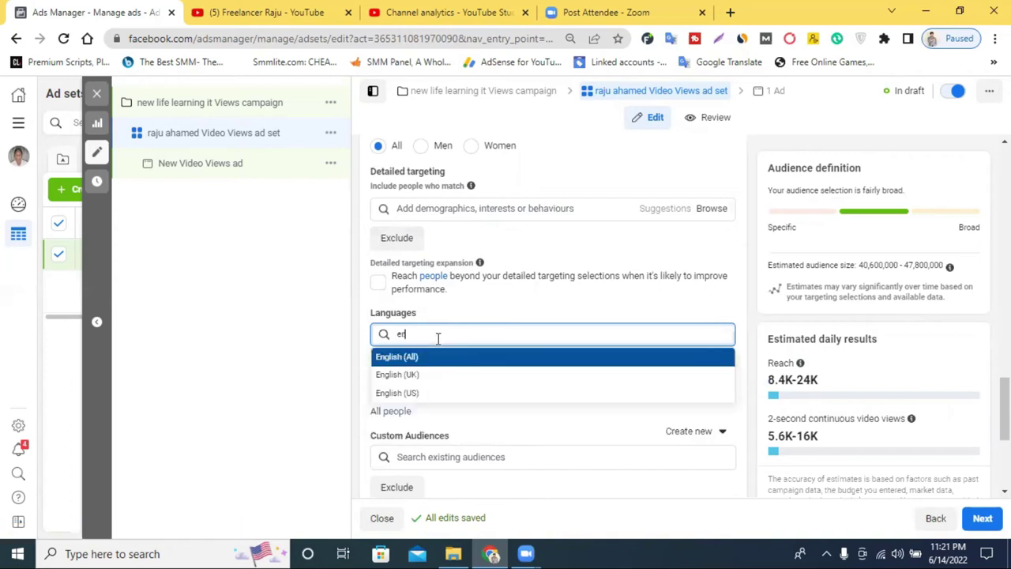
left_click(431, 362)
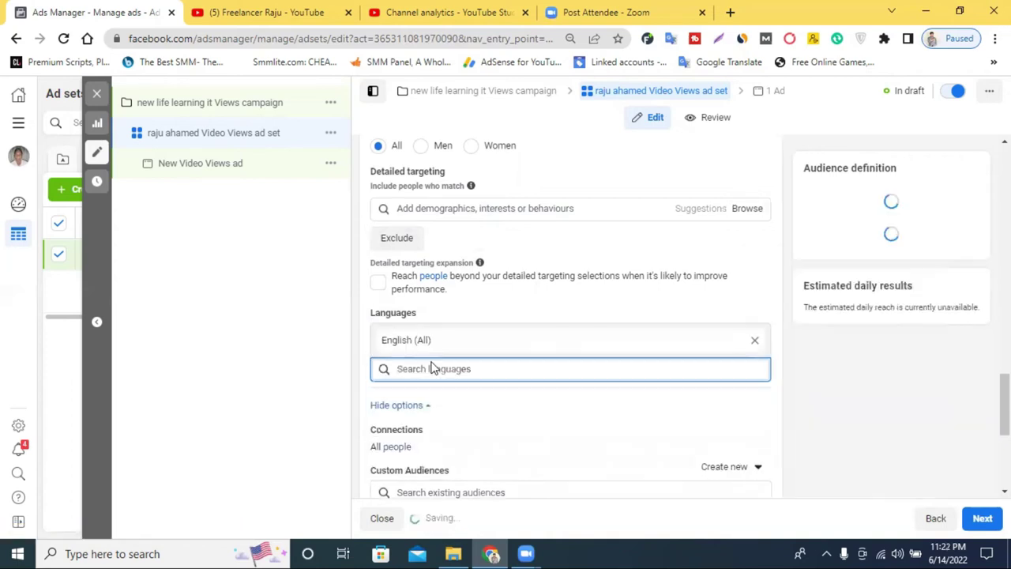
scroll(491, 369, "down", 2)
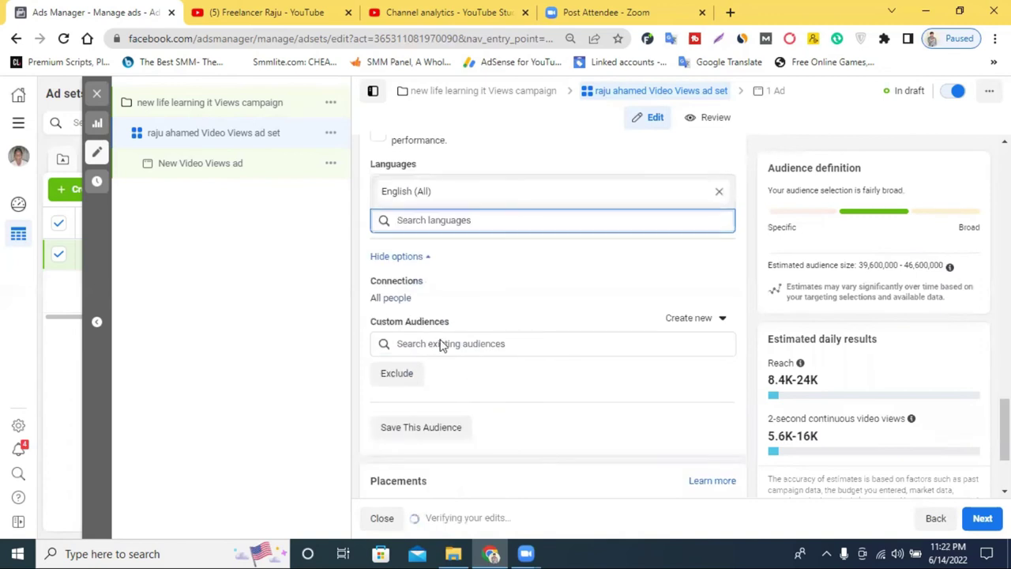
scroll(422, 359, "down", 2)
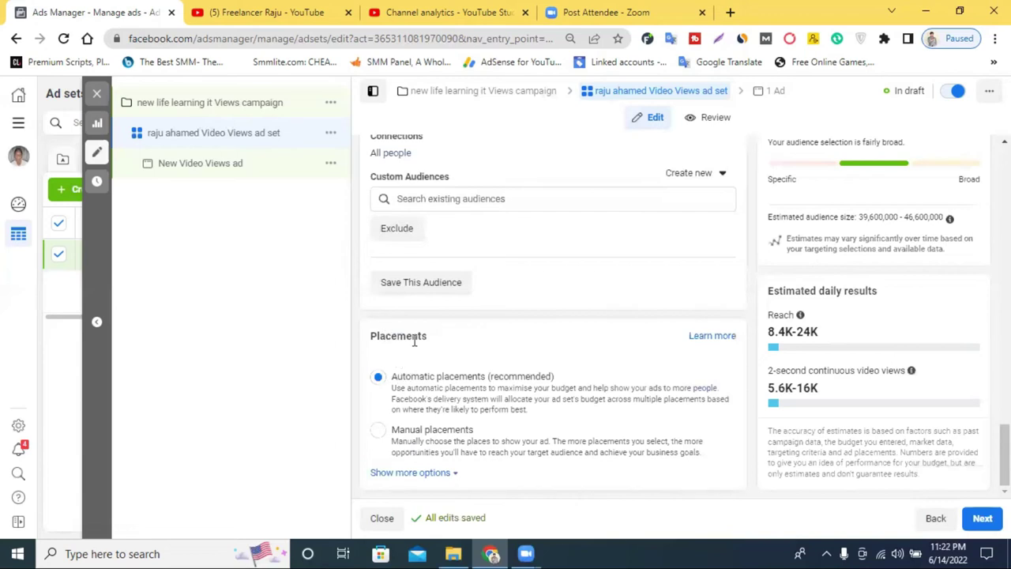
left_click(436, 435)
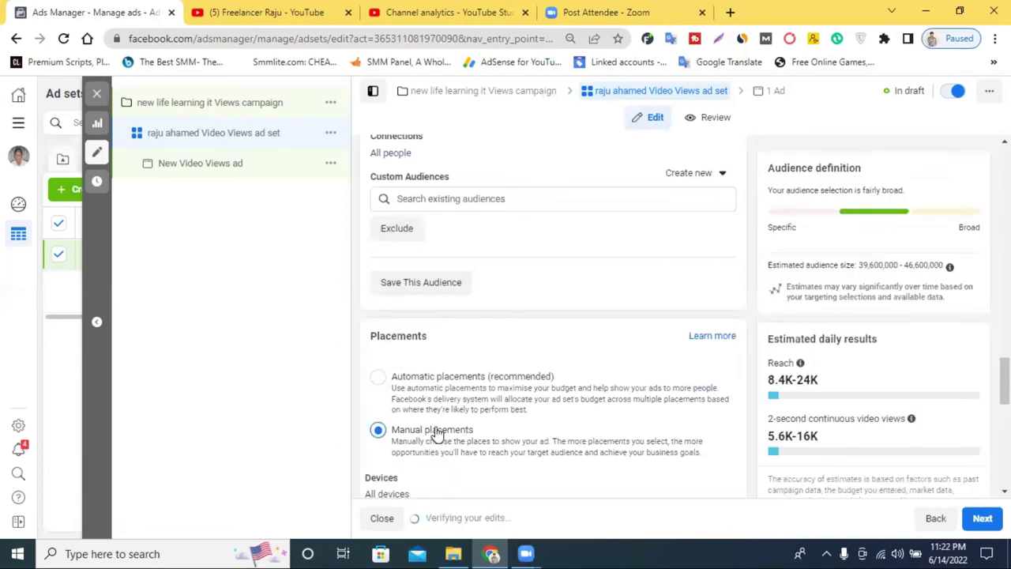
scroll(513, 398, "down", 3)
scroll(551, 392, "down", 4)
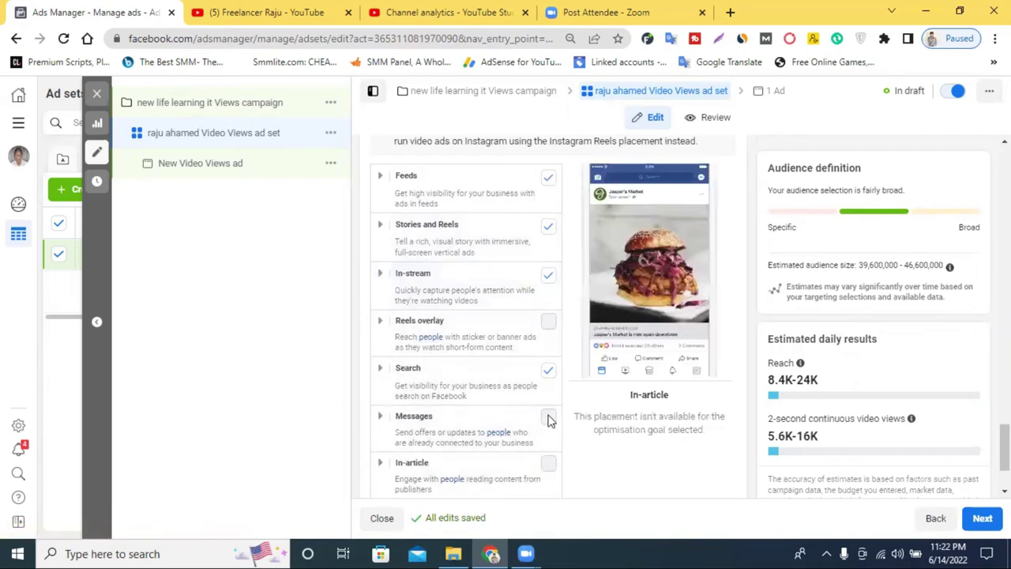
scroll(551, 420, "down", 3)
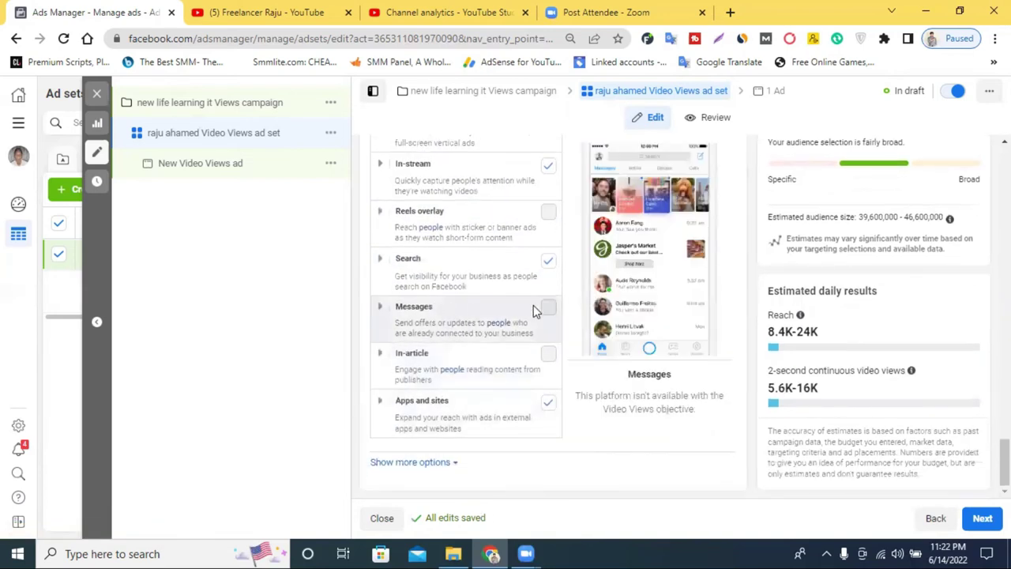
scroll(466, 347, "up", 8)
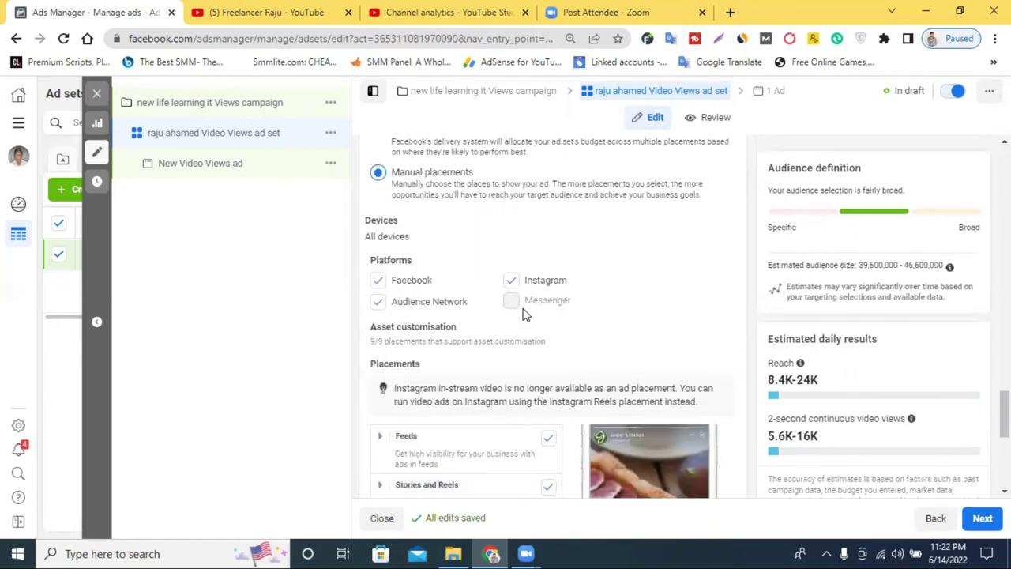
scroll(482, 260, "up", 5)
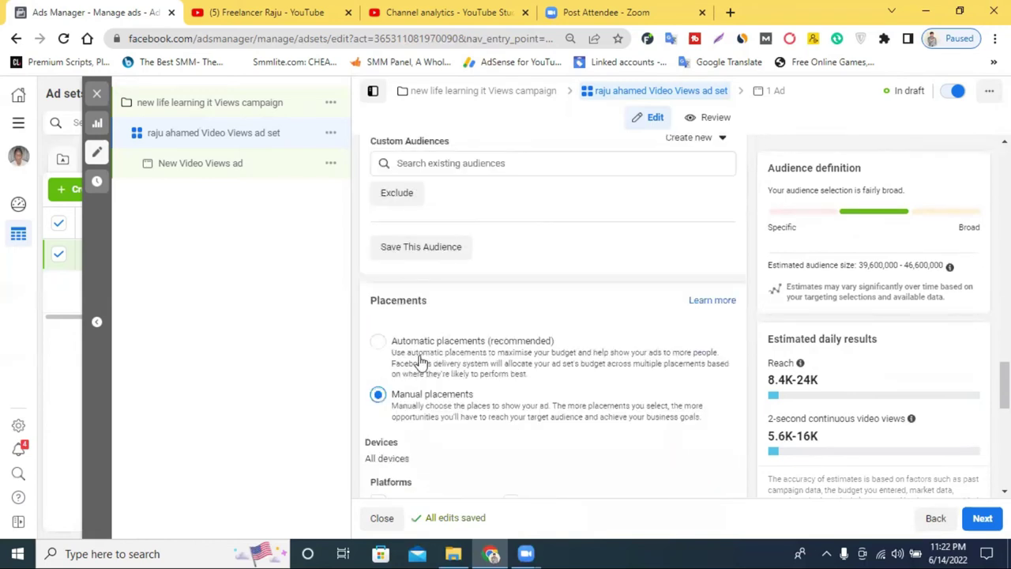
left_click(378, 342)
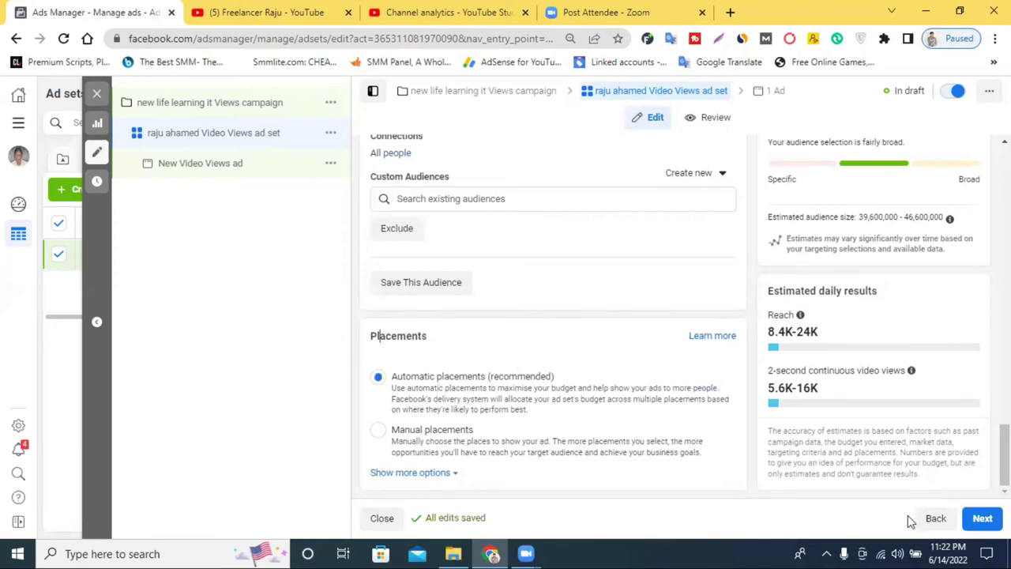
left_click(983, 520)
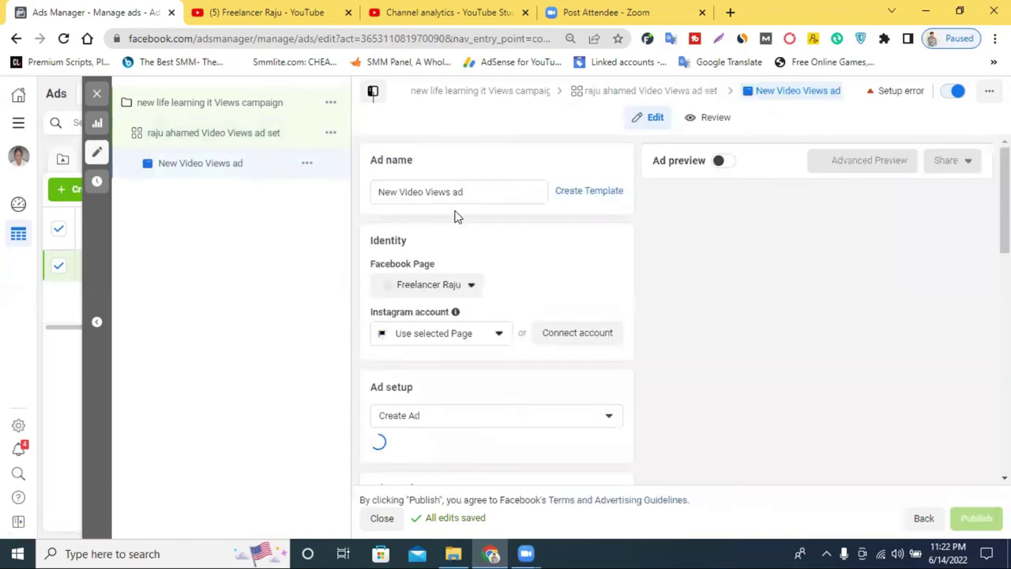
Rename the ad to 'New Video Views ad 2022'
left_click(448, 191)
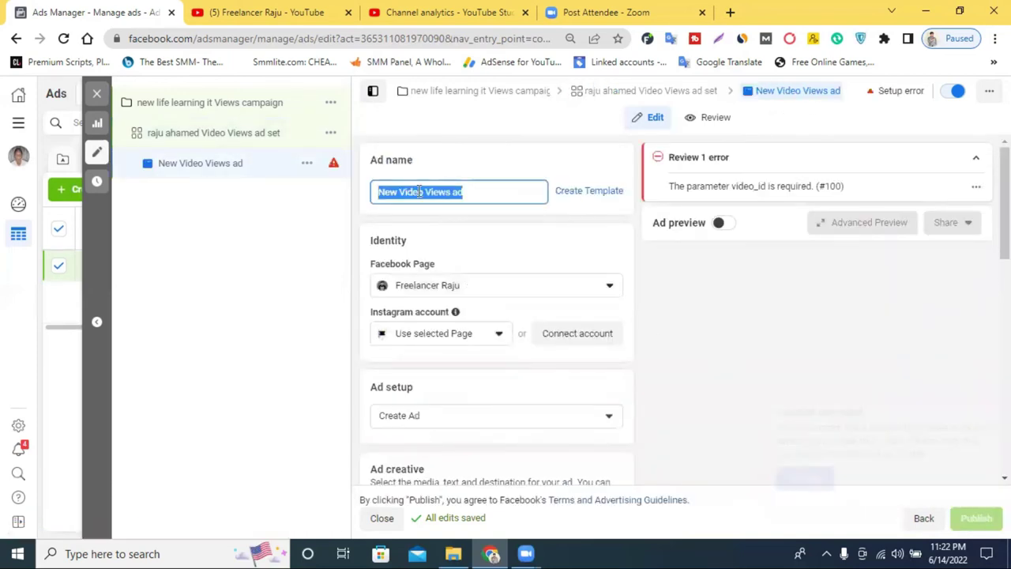
left_click(411, 191)
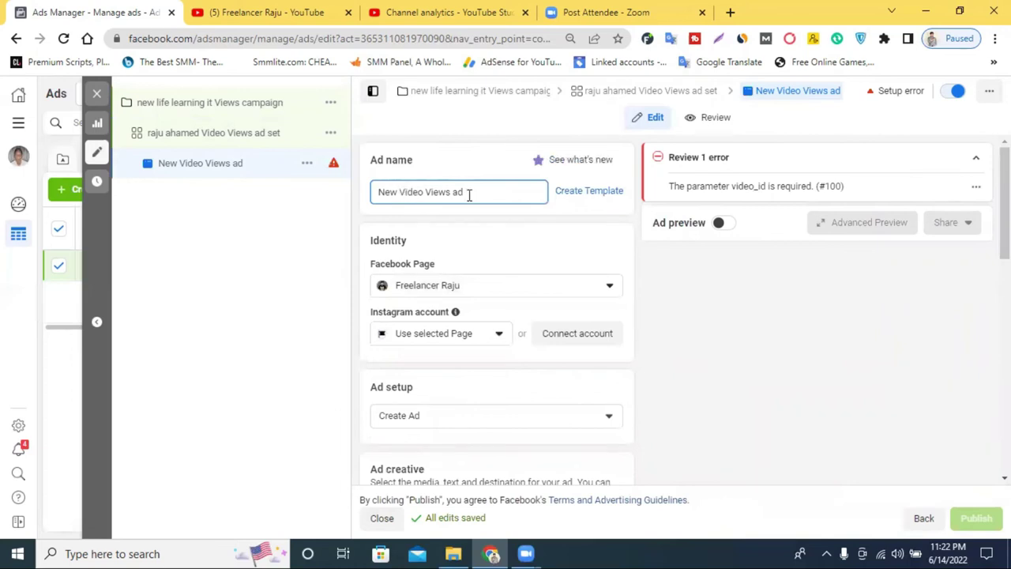
type("2022")
left_click(687, 303)
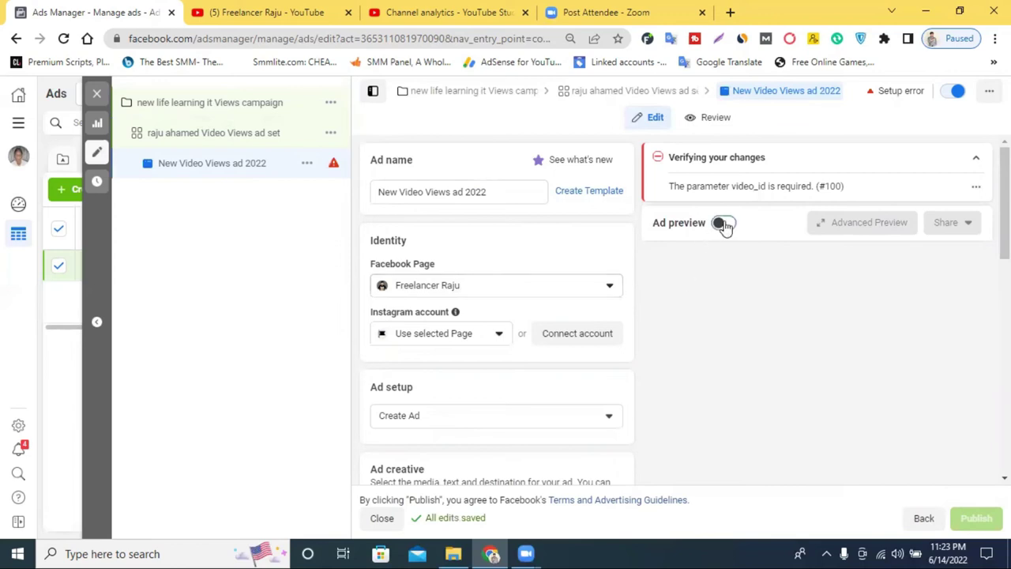
Turn on the ad preview and bring up the Ad setup choices
left_click(723, 224)
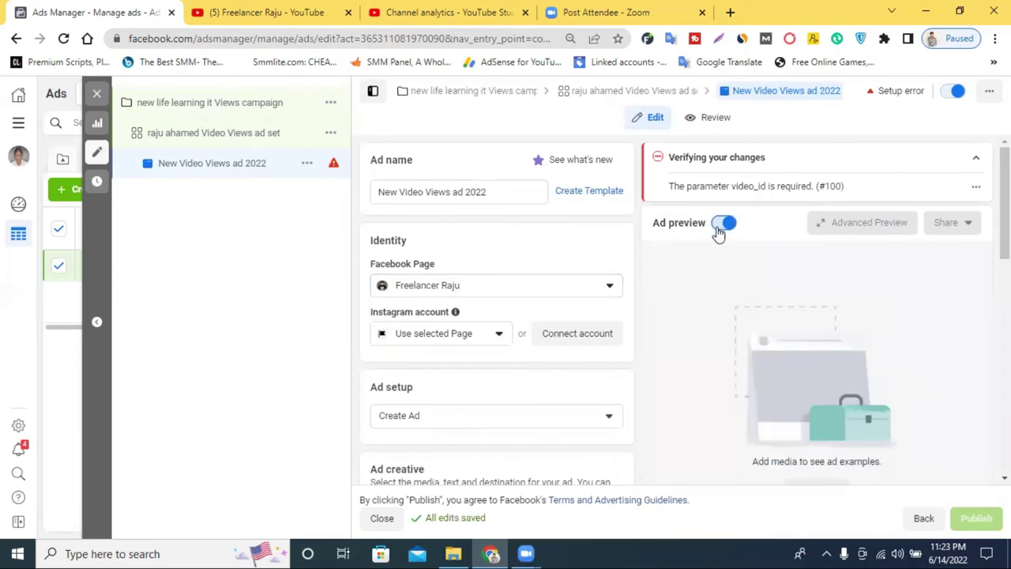
scroll(454, 330, "down", 1)
left_click(435, 346)
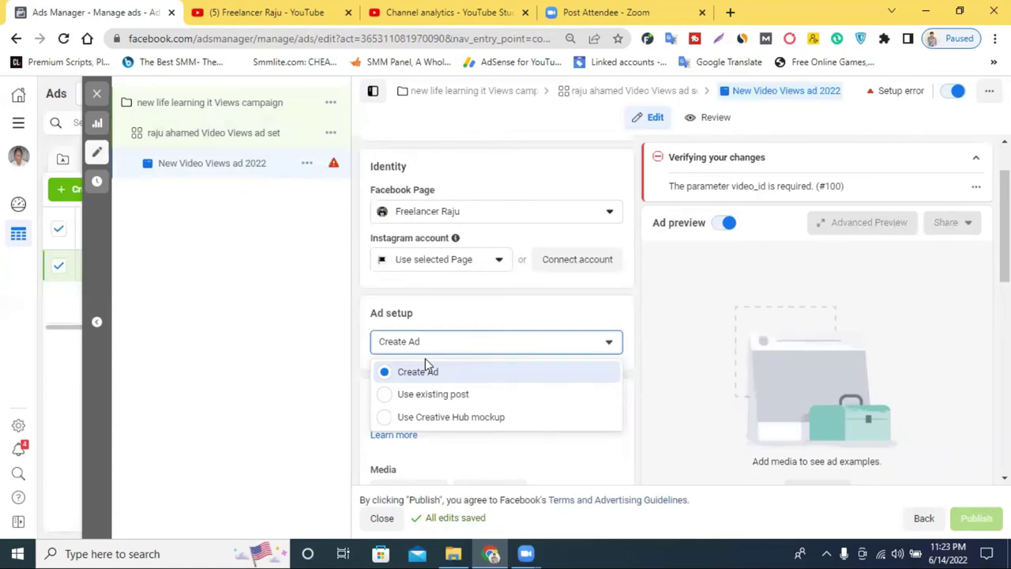
Close the Zoom tab and open Facebook's Pages you manage list in a new tab
left_click(701, 11)
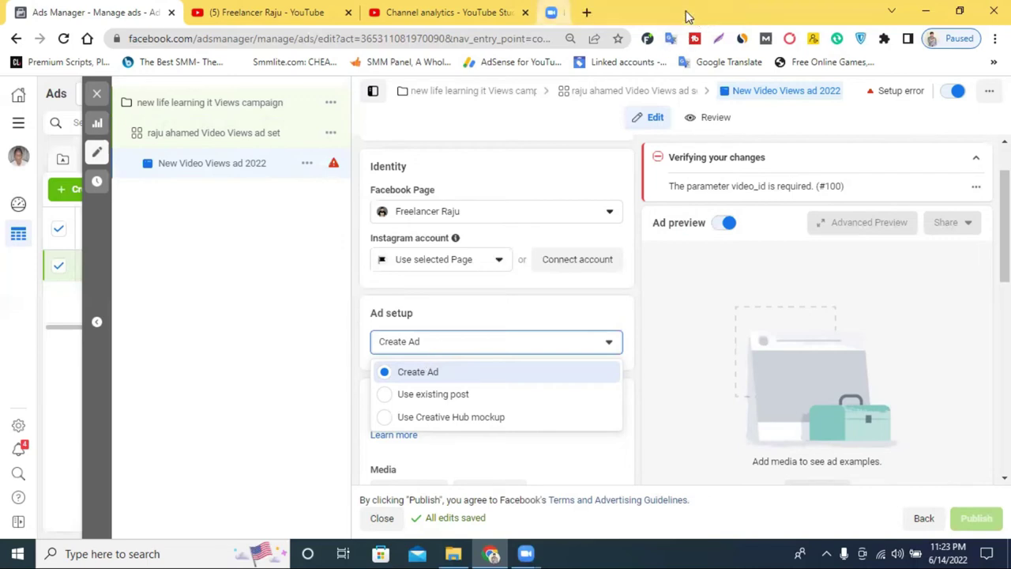
key("ctrl+t")
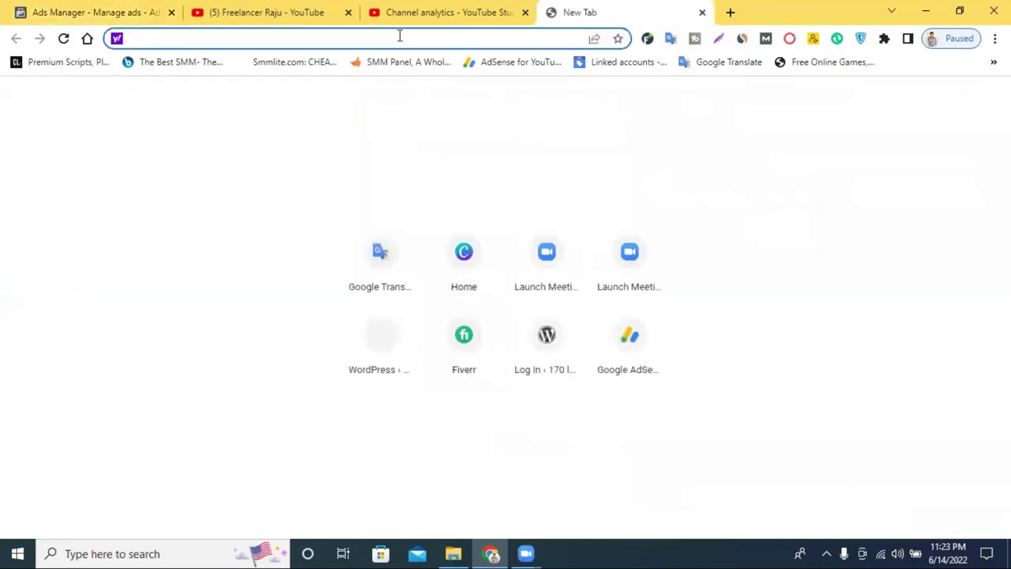
type("fa")
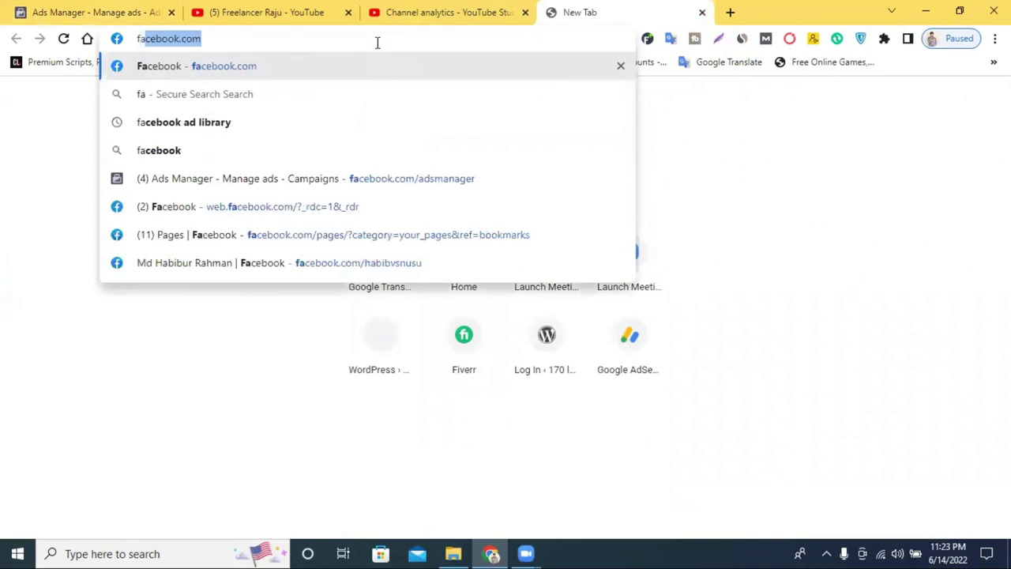
key("Return")
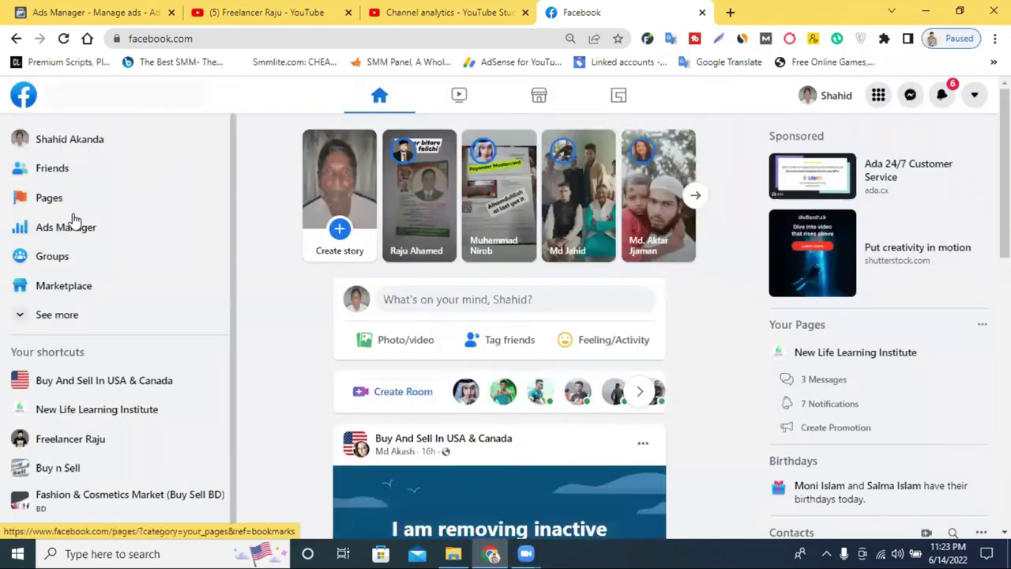
left_click(58, 199)
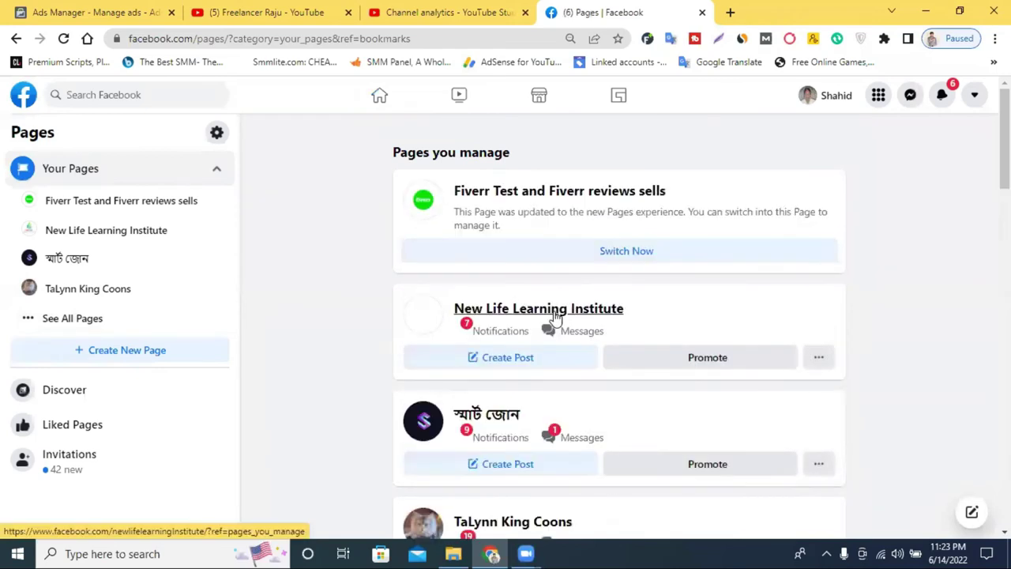
Open the Freelancer Raju page and scroll through its feed for video posts
scroll(555, 316, "down", 3)
scroll(557, 314, "down", 3)
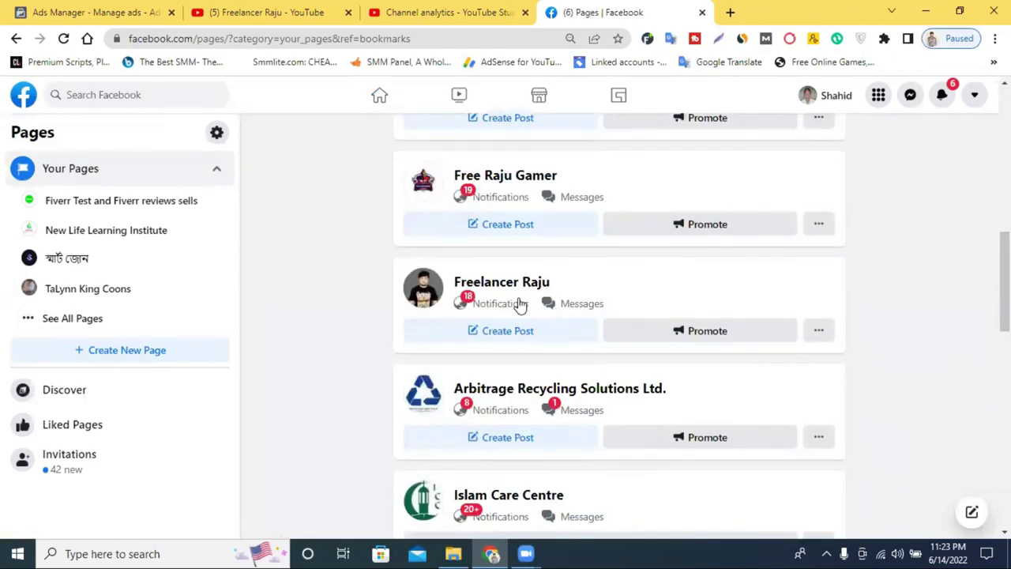
left_click(542, 283)
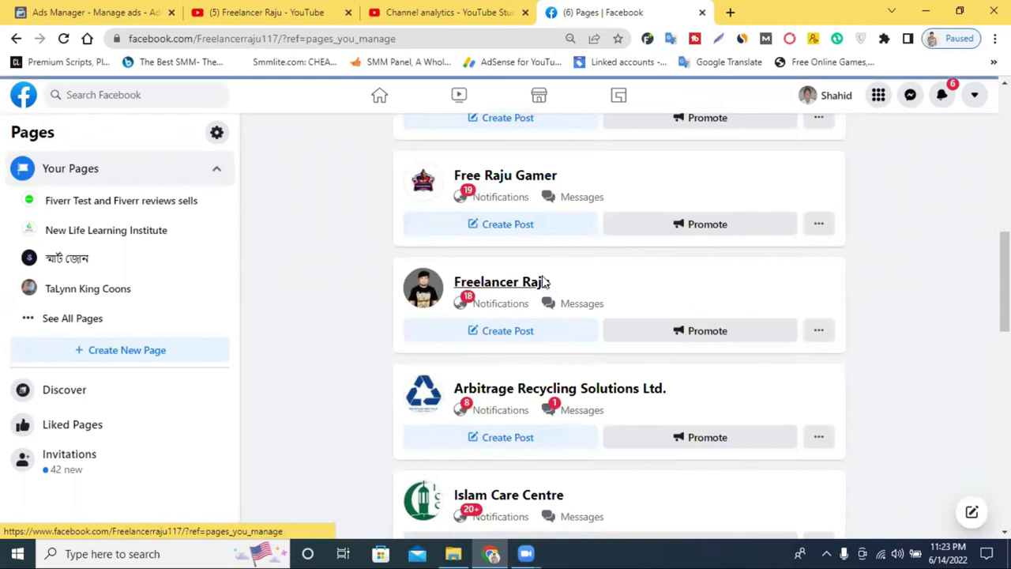
scroll(543, 282, "down", 3)
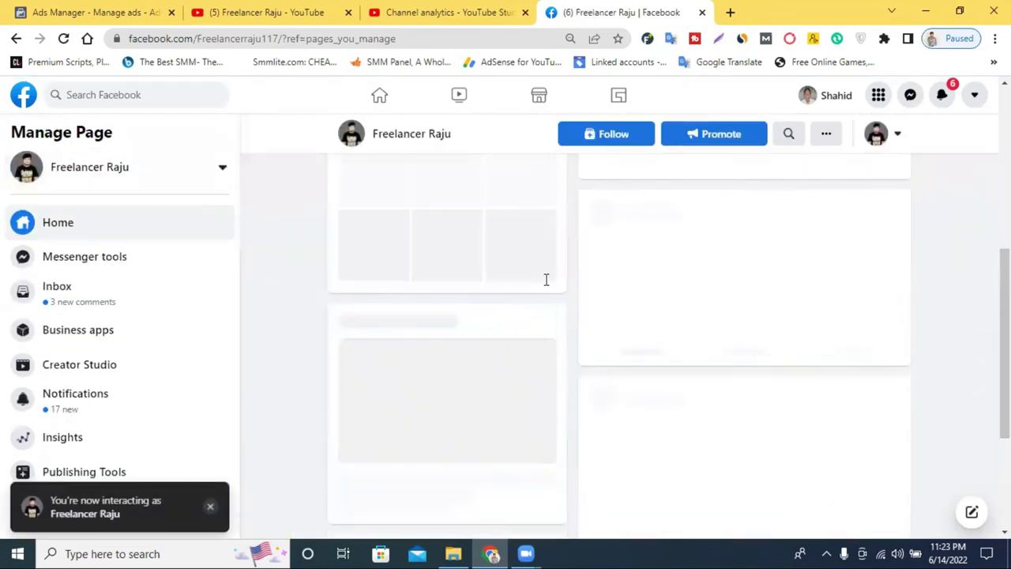
scroll(758, 324, "down", 4)
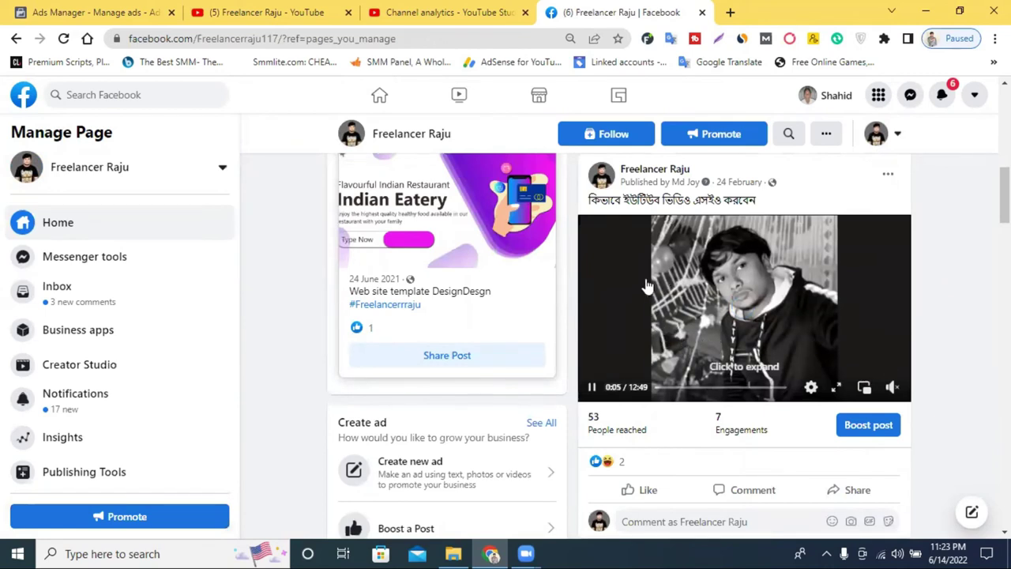
scroll(649, 297, "down", 1)
scroll(649, 300, "down", 7)
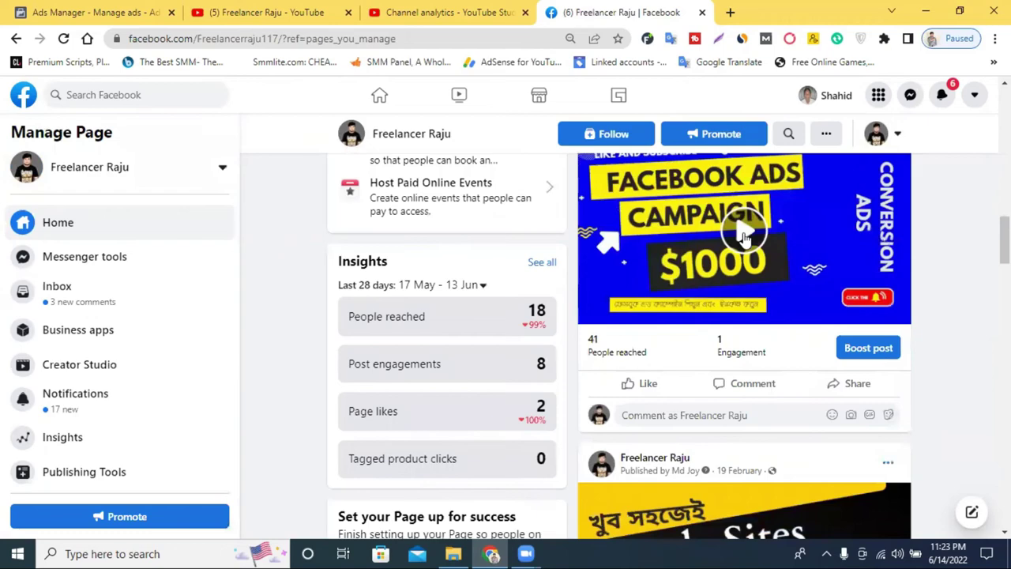
scroll(677, 334, "down", 8)
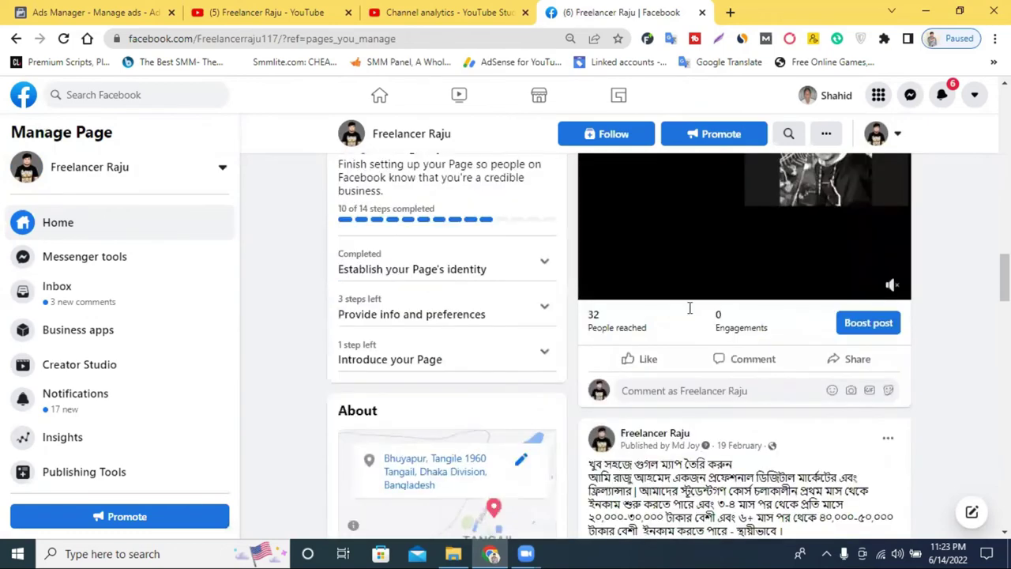
scroll(691, 290, "down", 5)
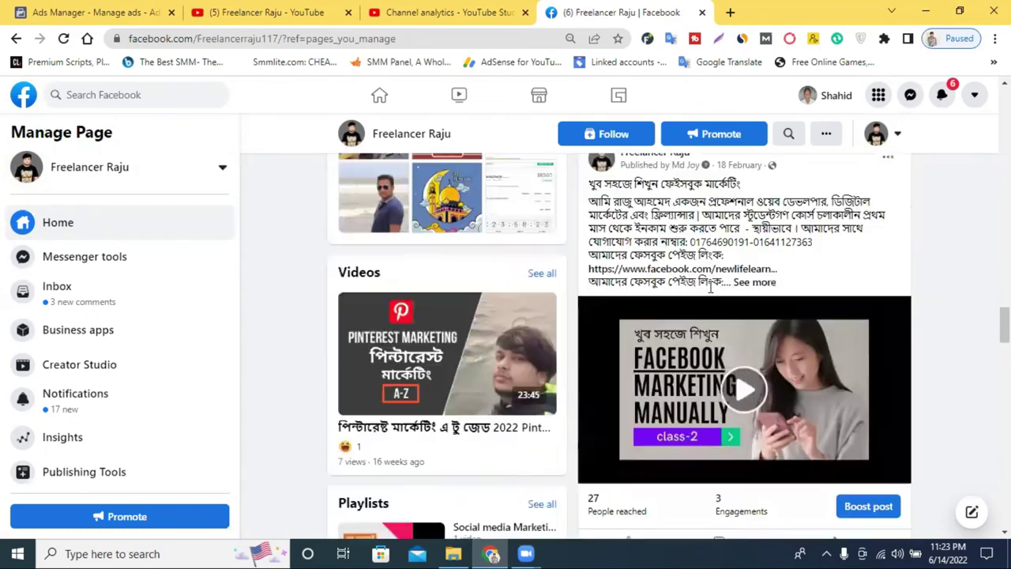
scroll(710, 286, "down", 10)
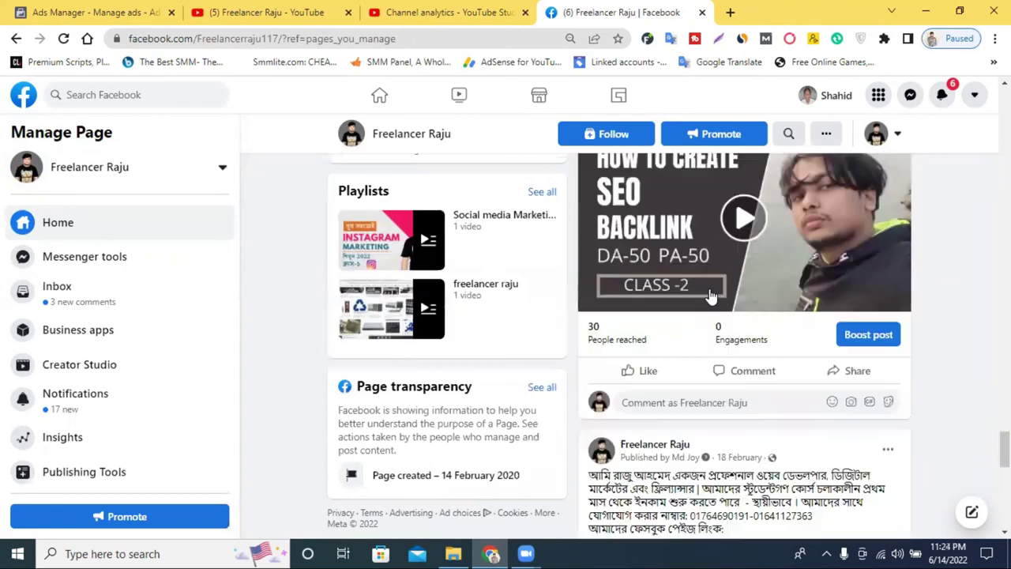
scroll(710, 293, "down", 10)
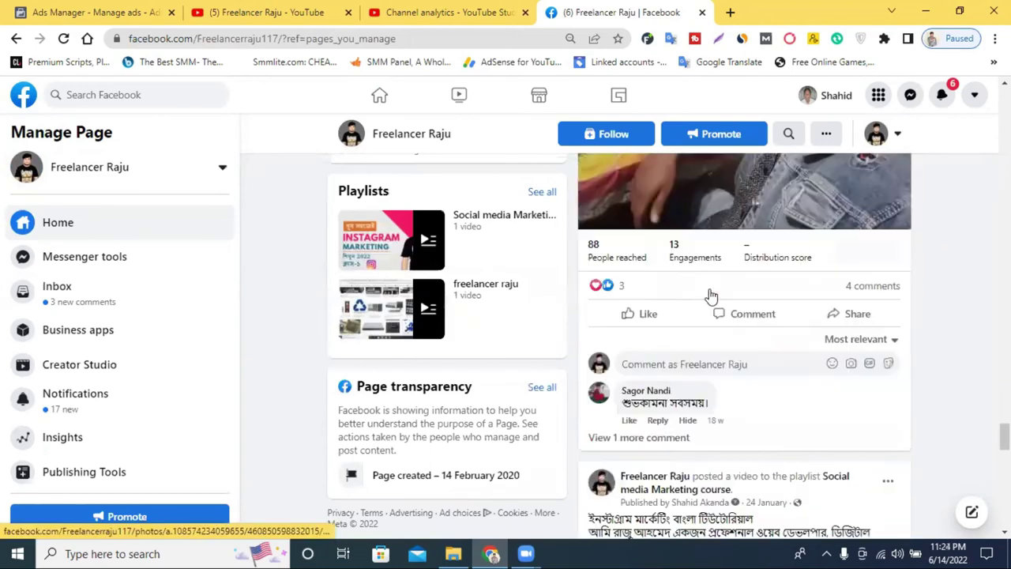
scroll(712, 294, "down", 1)
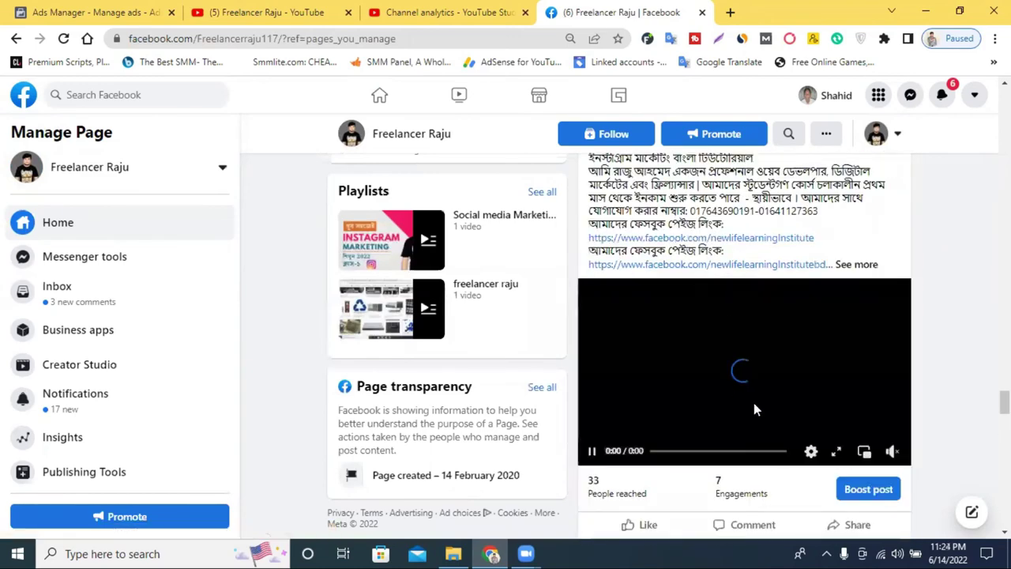
Pause the Instagram marketing video, glance at Ads Manager, and return to the page
left_click(594, 453)
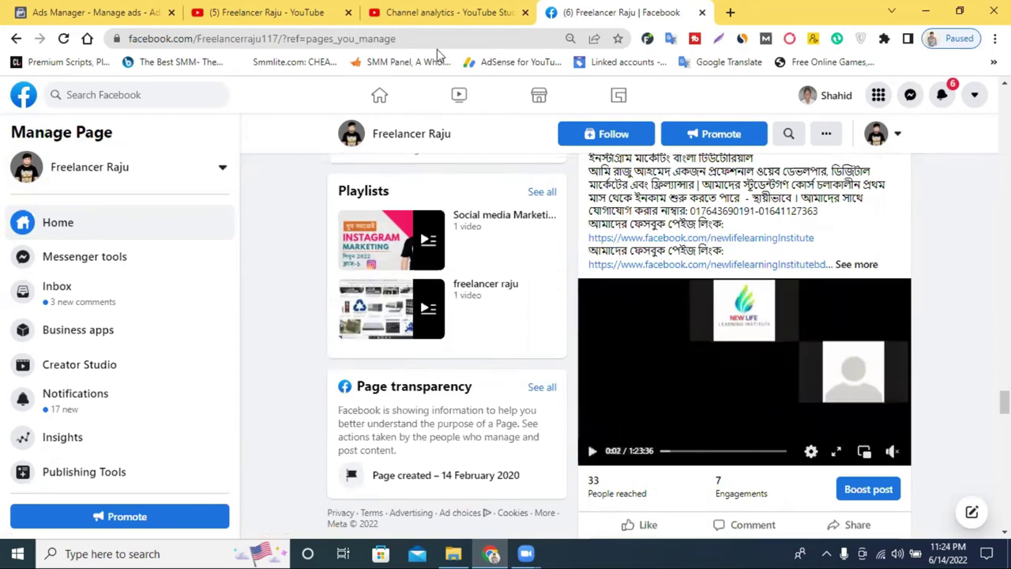
key("ctrl+1")
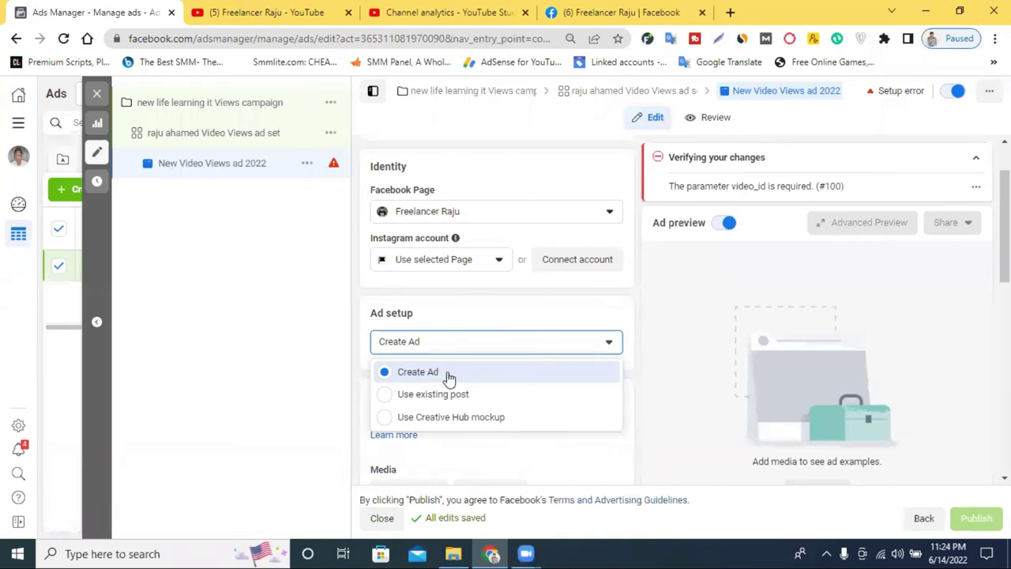
left_click(617, 9)
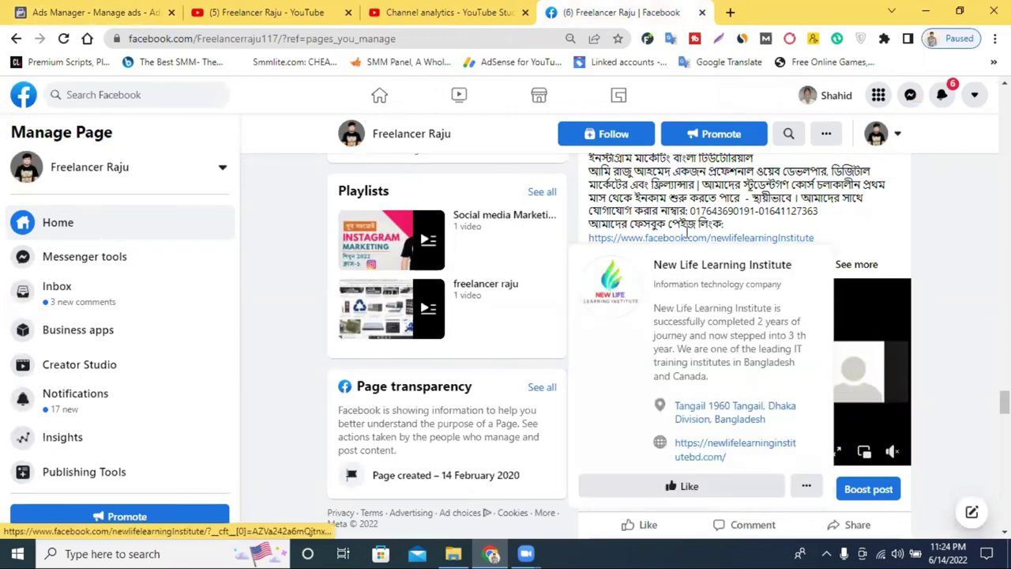
Scroll the Freelancer Raju feed back to its newest video post, then return to Ads Manager
scroll(775, 288, "up", 5)
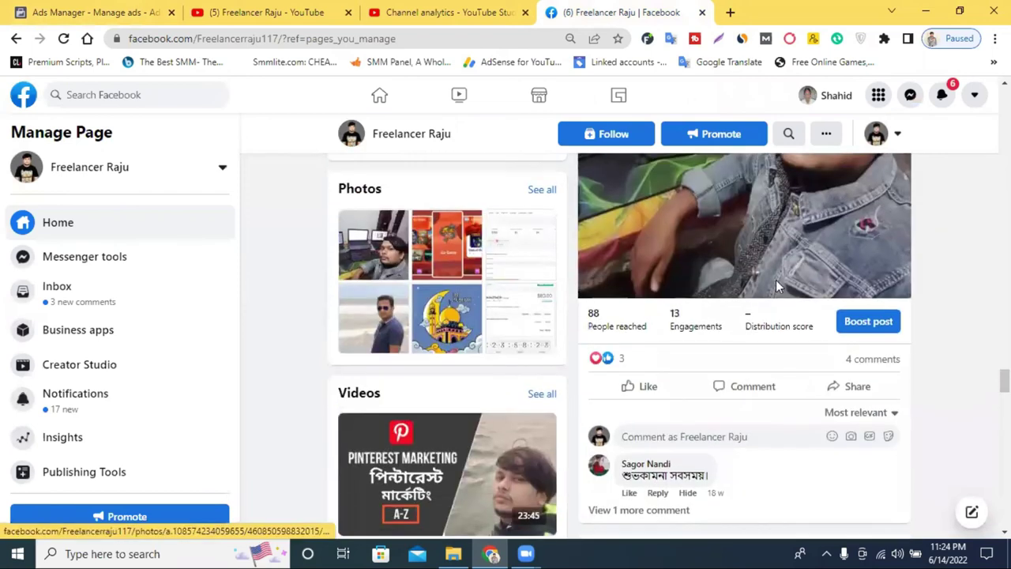
scroll(775, 288, "down", 4)
scroll(750, 335, "down", 2)
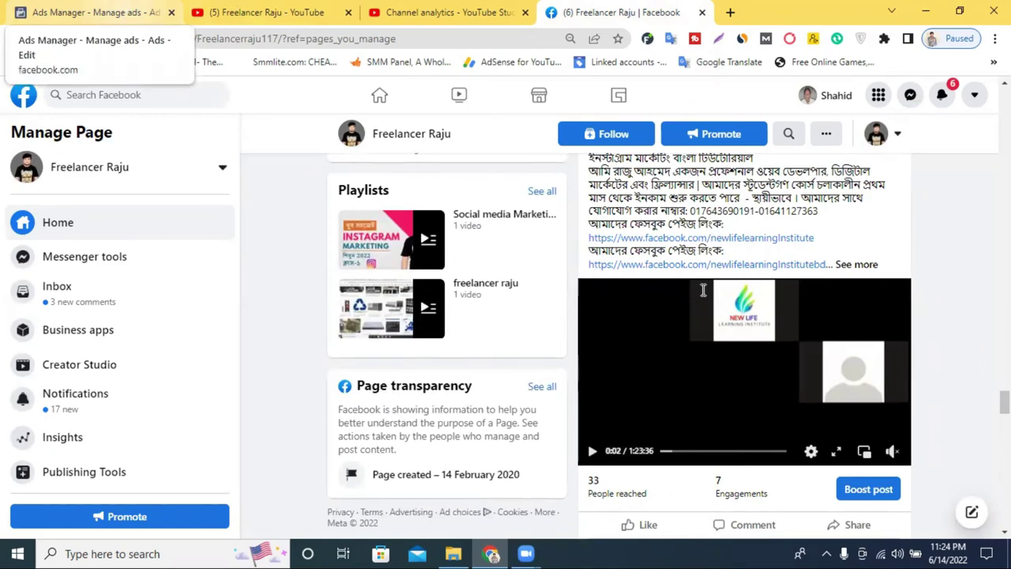
scroll(811, 276, "up", 10)
scroll(810, 276, "up", 10)
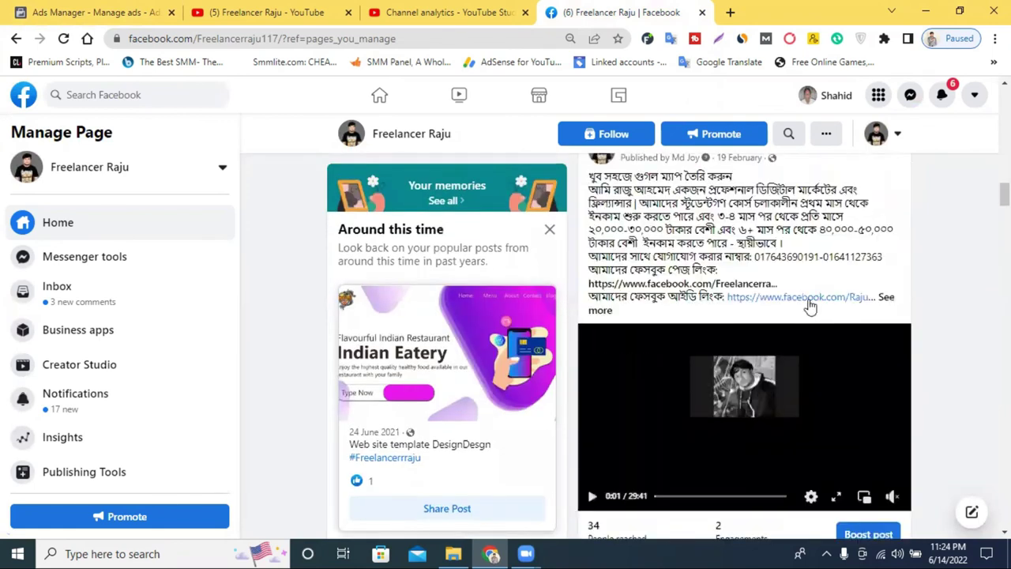
scroll(798, 284, "up", 10)
scroll(671, 308, "down", 5)
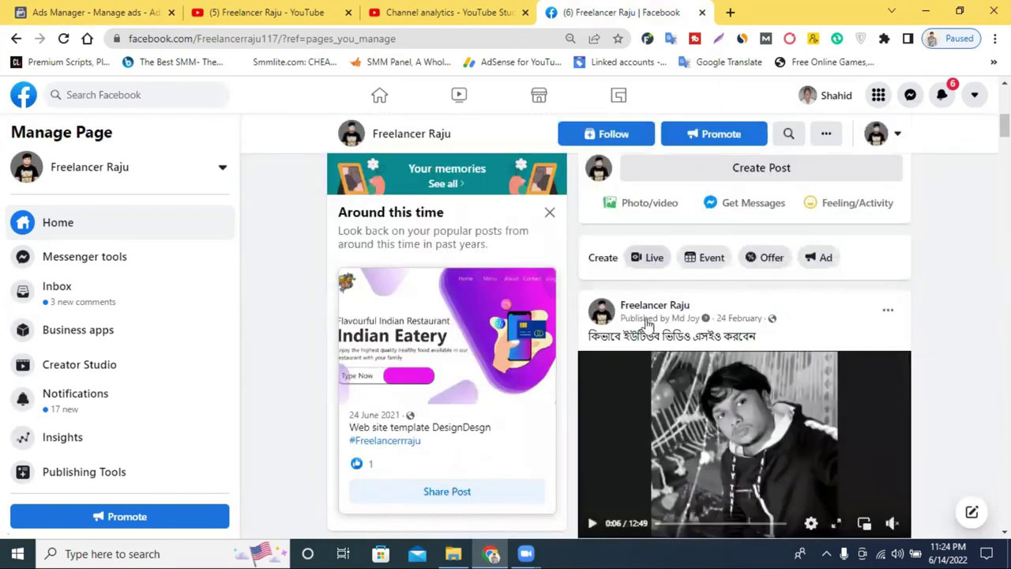
left_click(96, 11)
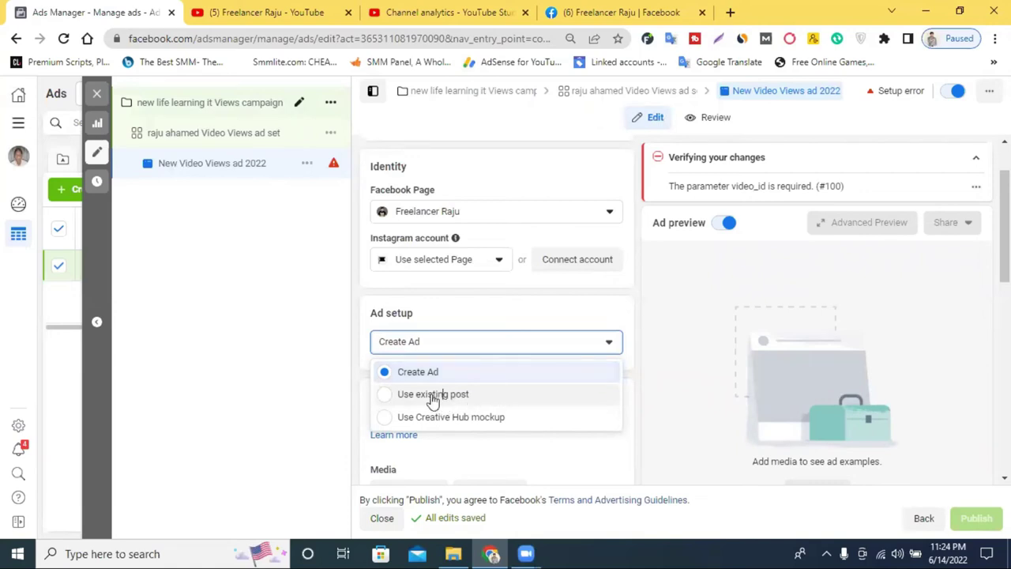
Set the ad setup to 'Use existing post'
left_click(433, 396)
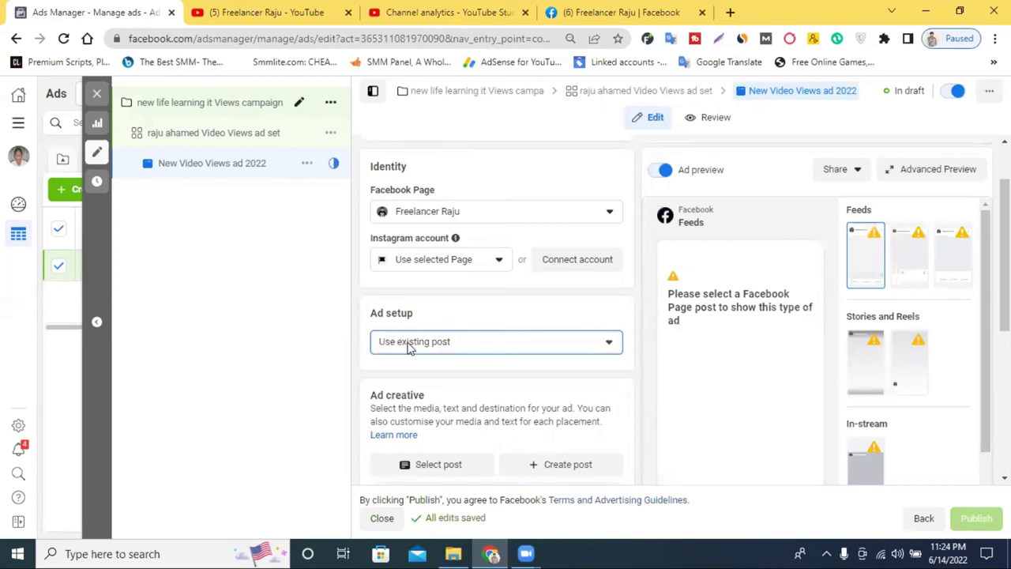
Browse the Freelancer Raju feed's recent video posts, then return to the Ads Manager editor
left_click(581, 13)
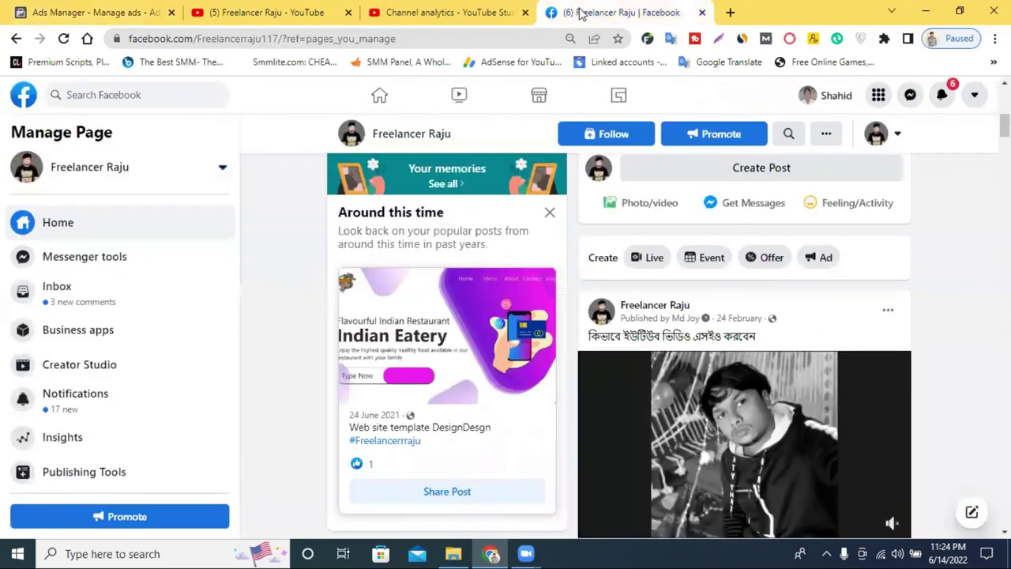
scroll(692, 419, "down", 4)
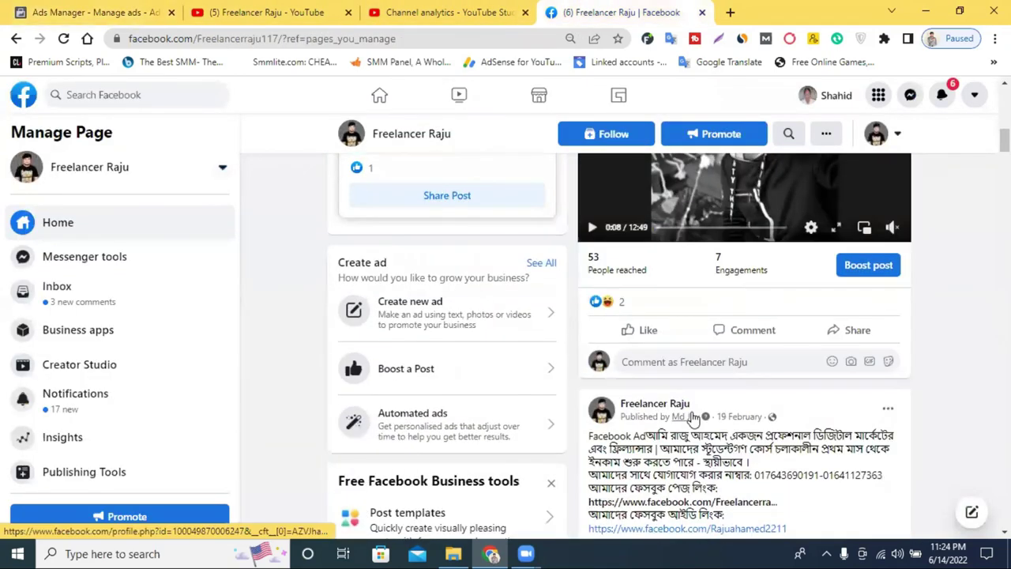
scroll(709, 278, "up", 2)
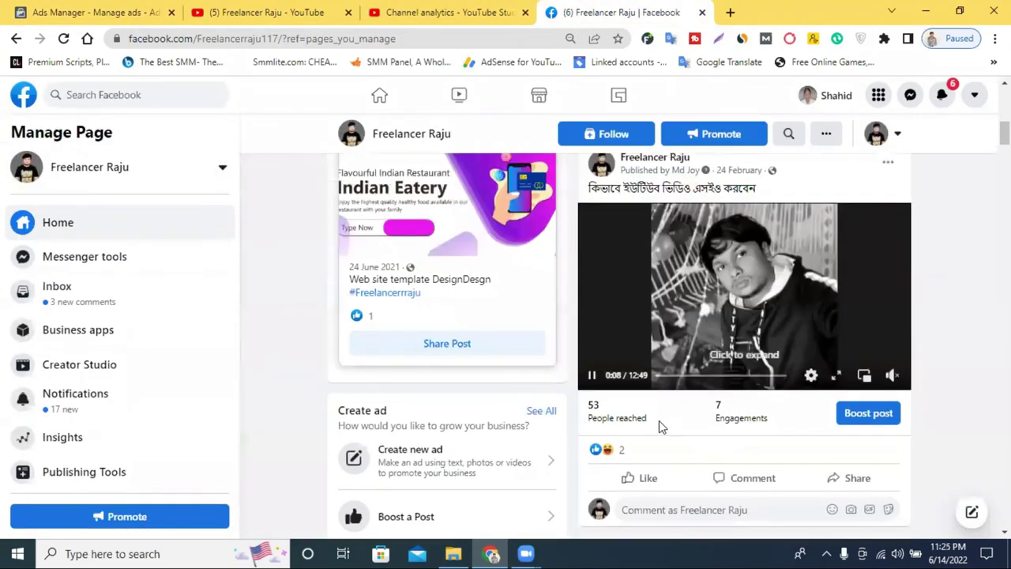
scroll(787, 426, "down", 9)
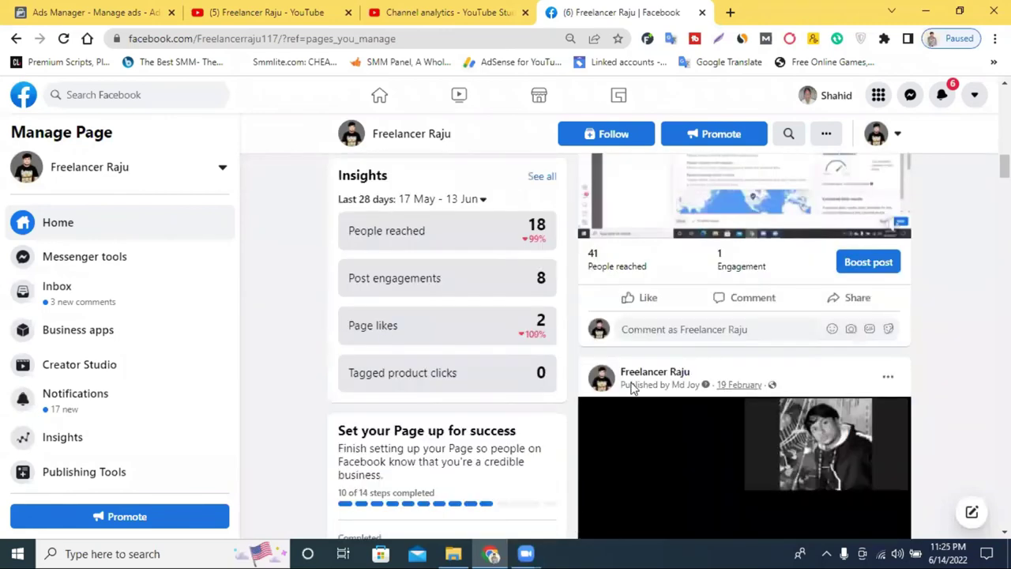
scroll(785, 273, "down", 5)
scroll(740, 332, "down", 5)
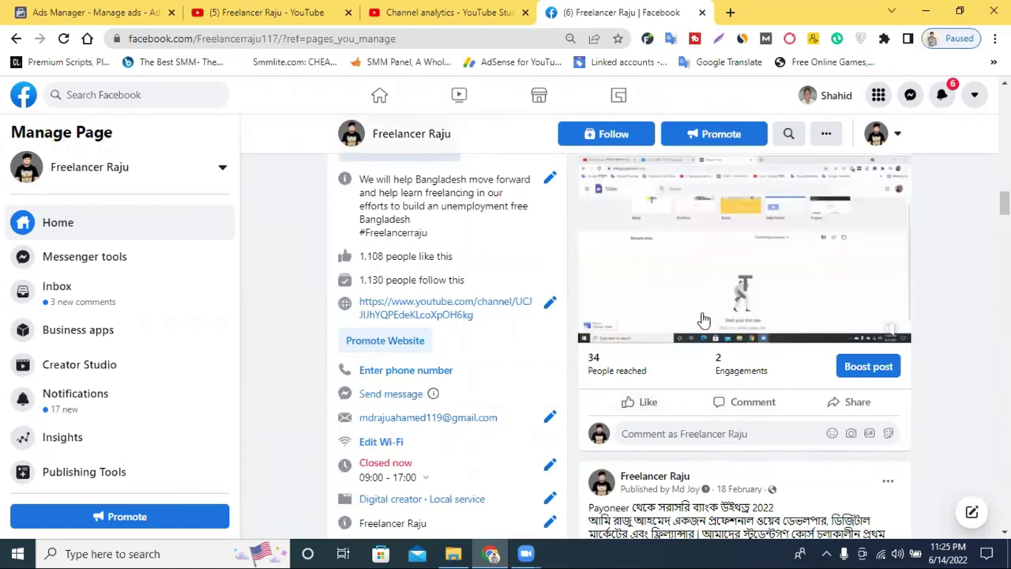
left_click(49, 6)
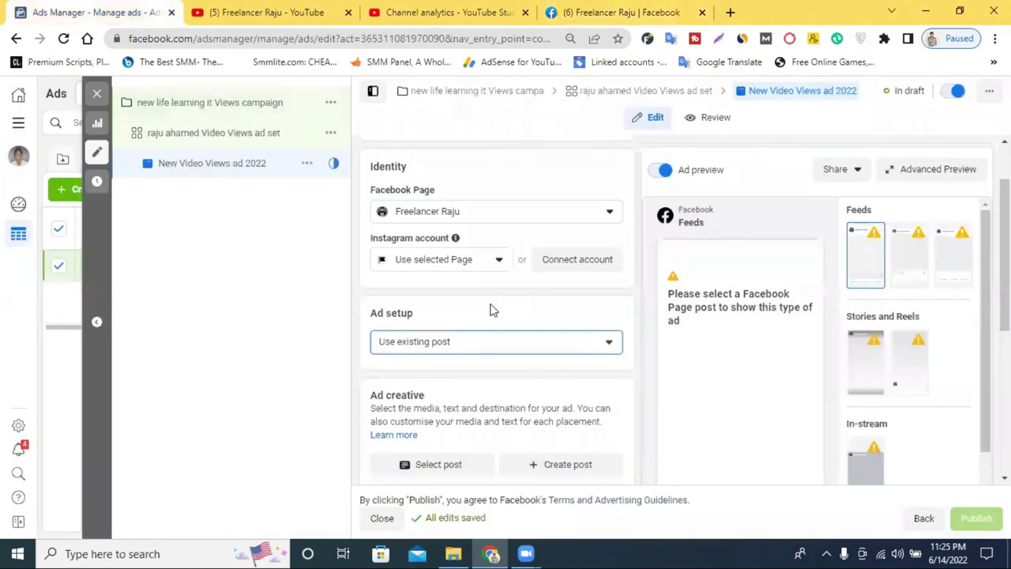
Select the 18 Feb 2022 Payoneer video post as the ad's existing post
scroll(494, 371, "down", 2)
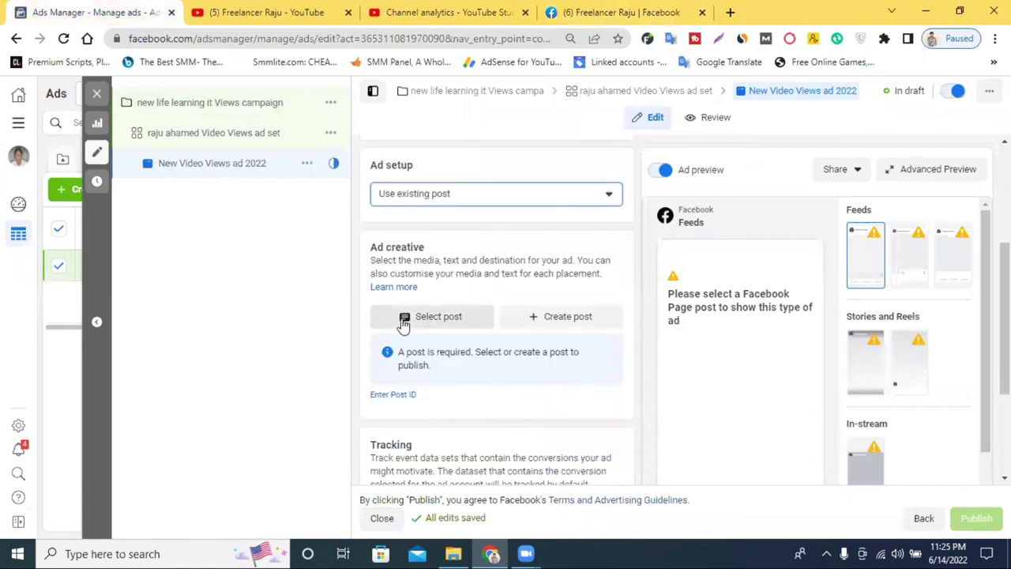
left_click(422, 318)
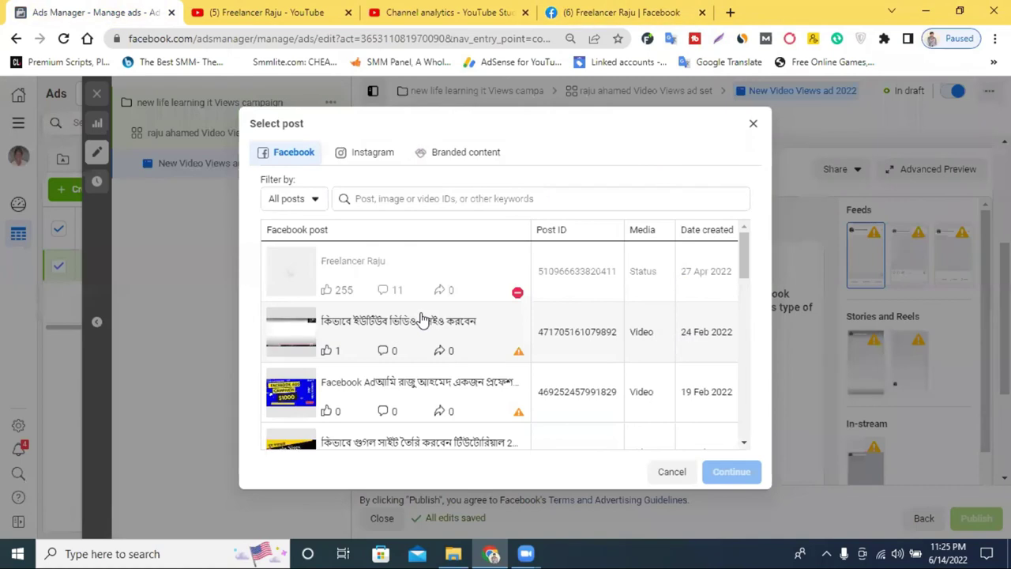
scroll(411, 331, "down", 3)
scroll(417, 340, "down", 1)
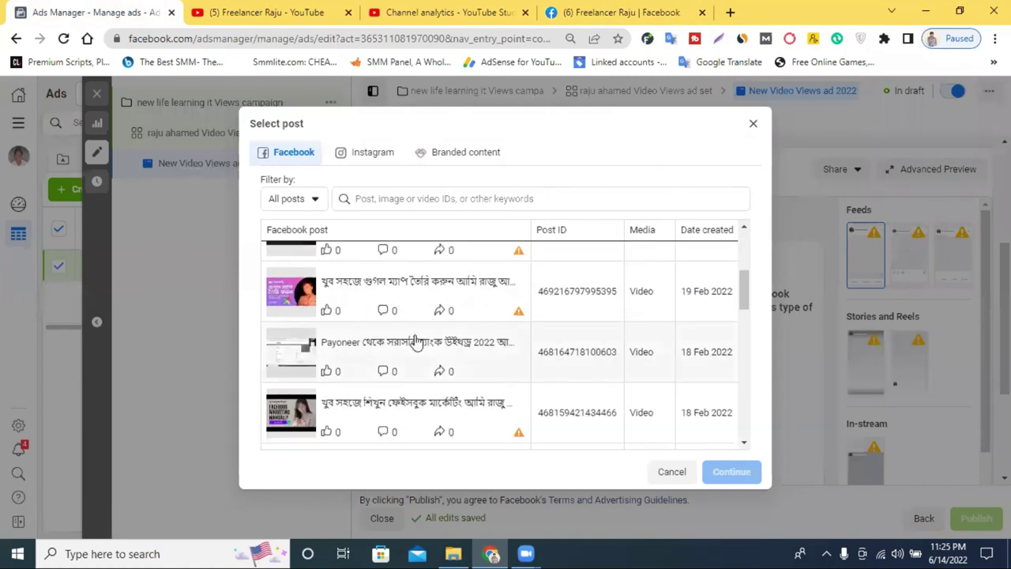
left_click(382, 355)
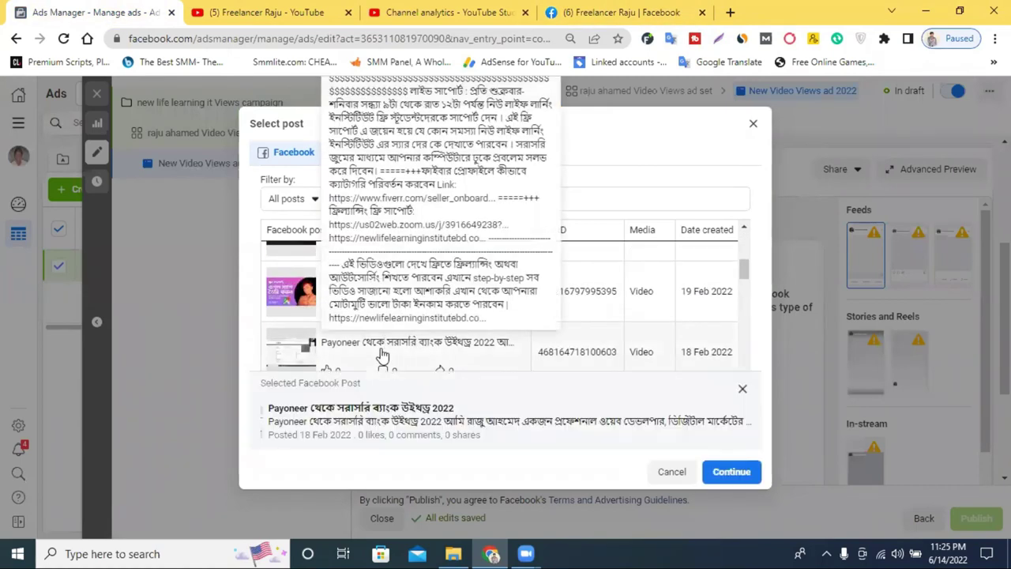
left_click(732, 471)
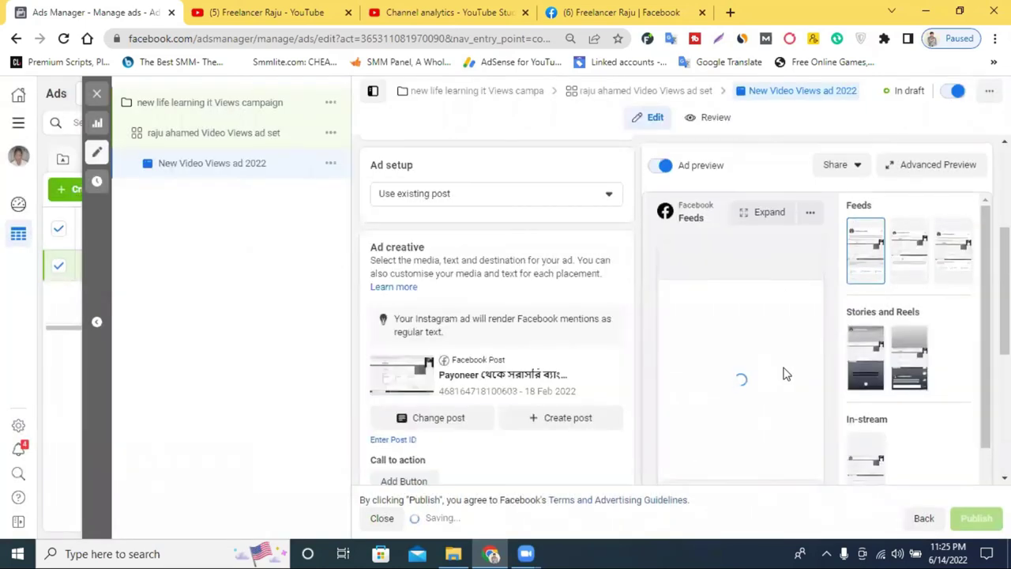
Review the updated ad, then switch to the Facebook page tab
scroll(758, 371, "down", 2)
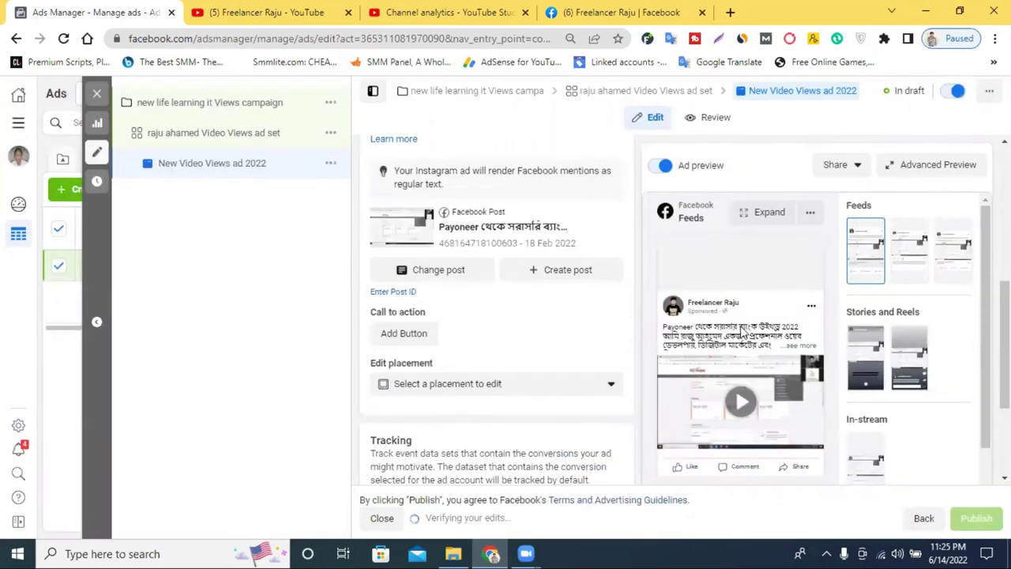
scroll(750, 417, "down", 1)
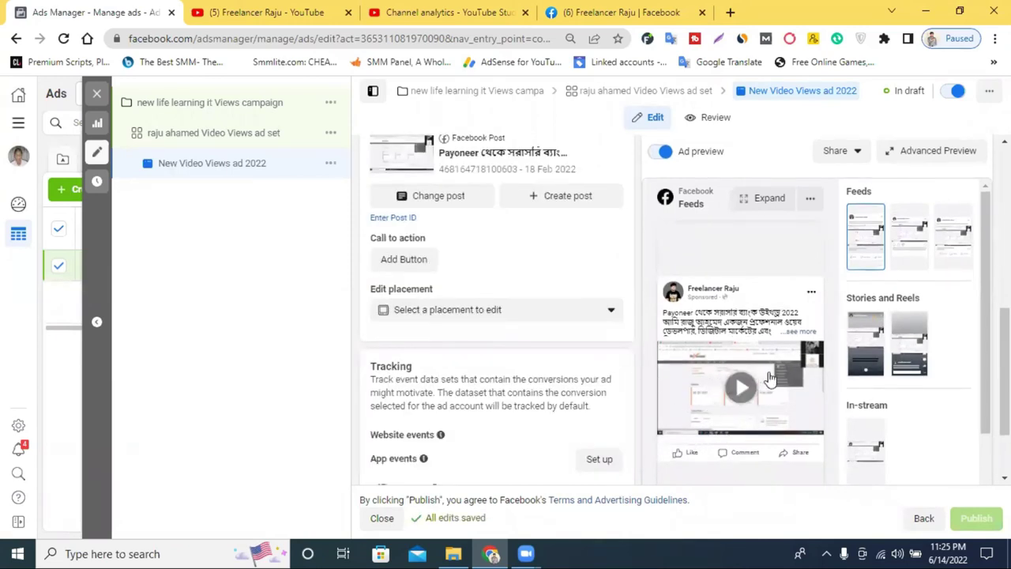
scroll(514, 316, "up", 1)
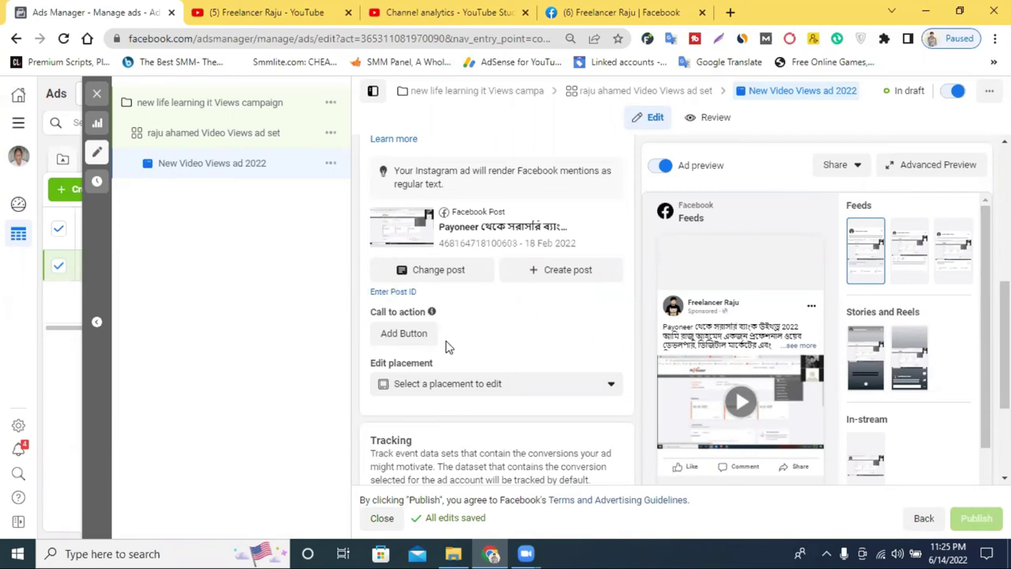
left_click(616, 12)
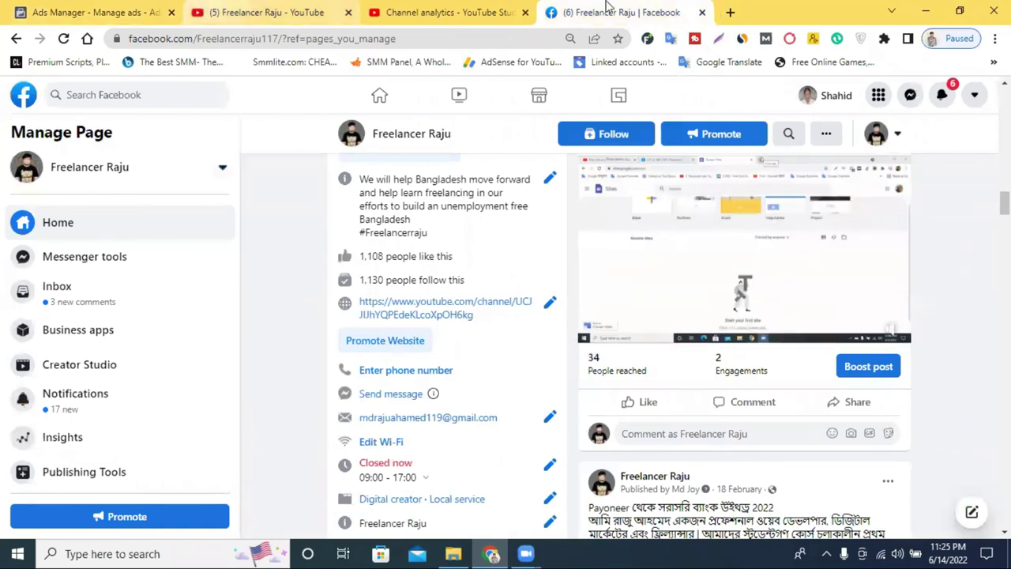
Check the YouTube channel analytics, then go back to the ad editor's Call to action section
left_click(424, 14)
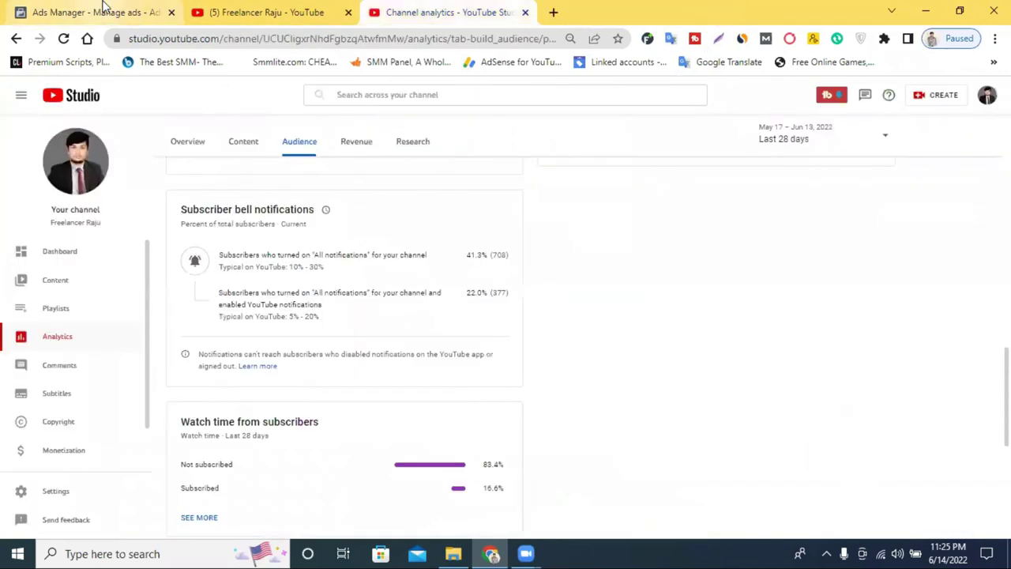
left_click(101, 9)
scroll(493, 340, "up", 1)
scroll(435, 358, "down", 2)
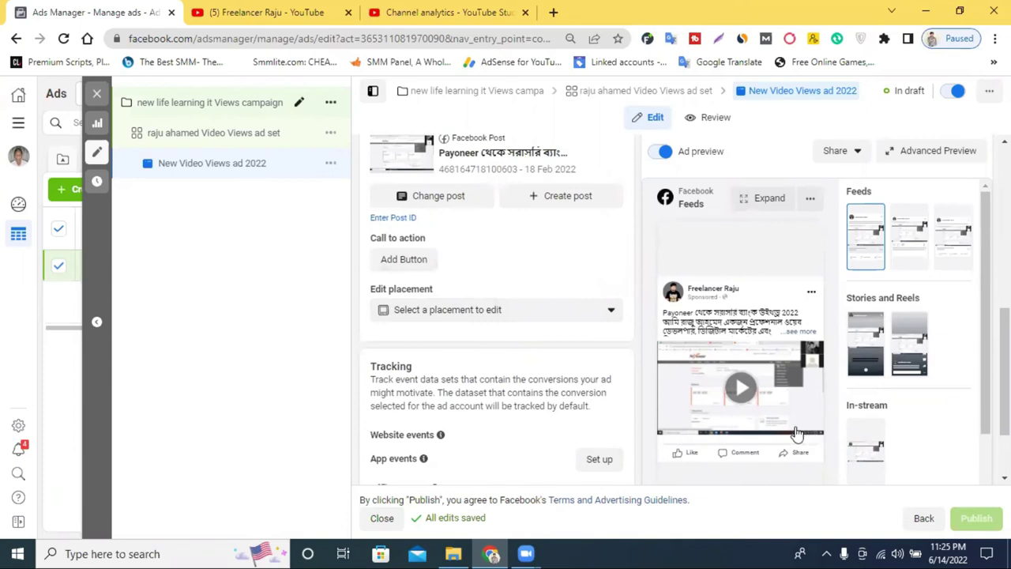
Add a Learn More call-to-action button to the post, then go to YouTube Studio
left_click(411, 262)
left_click(386, 296)
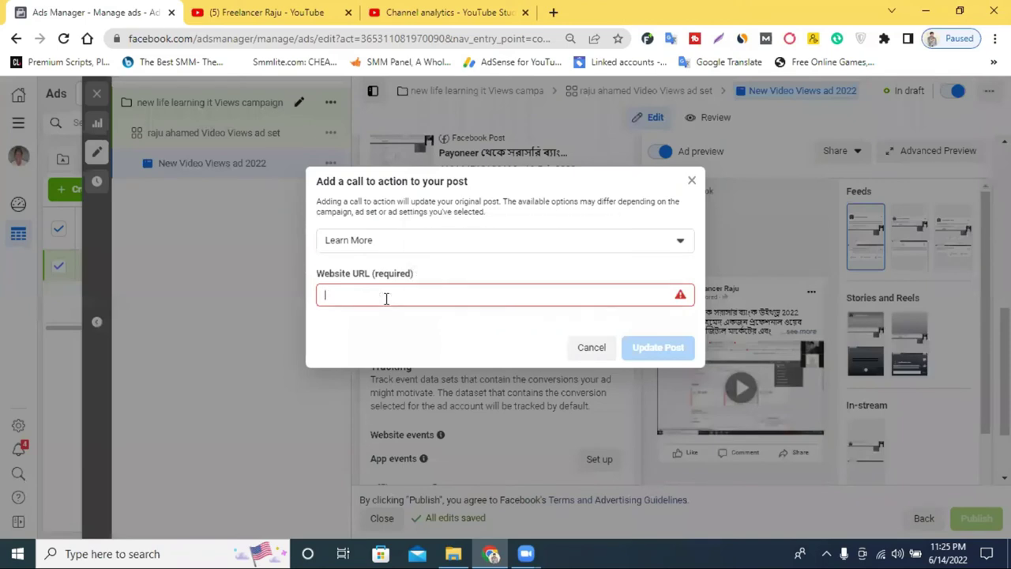
left_click(396, 242)
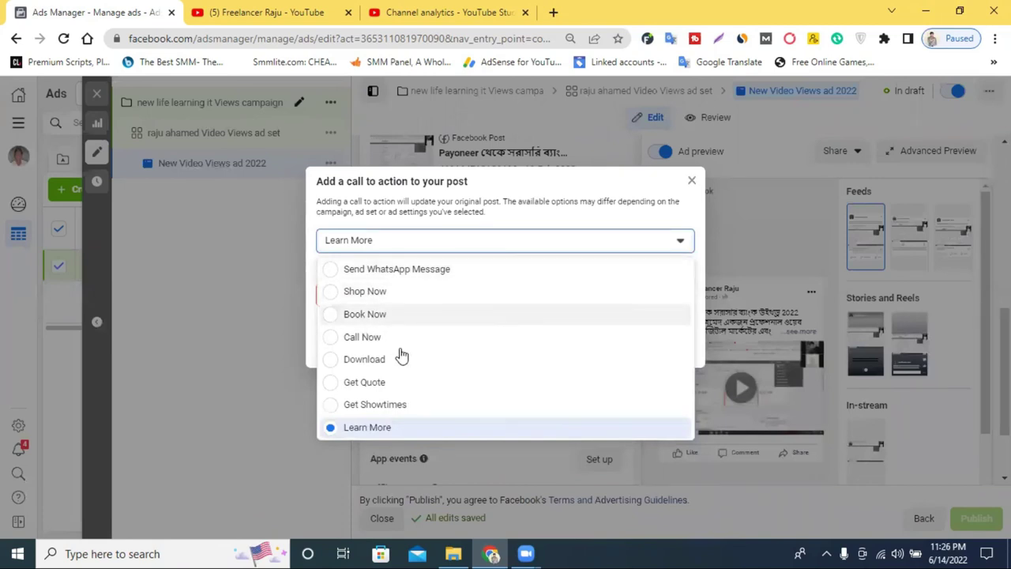
scroll(422, 369, "down", 1)
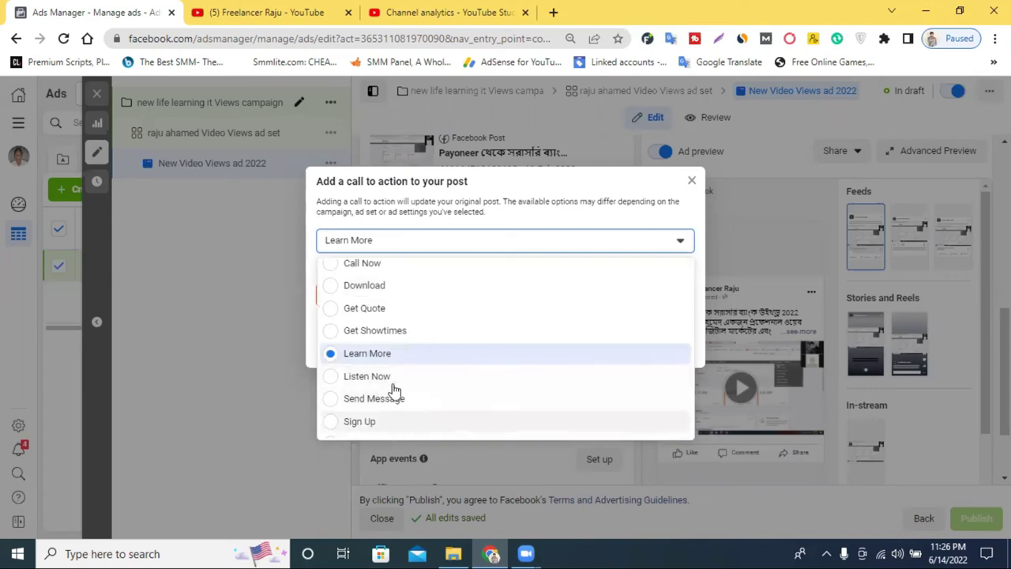
left_click(410, 357)
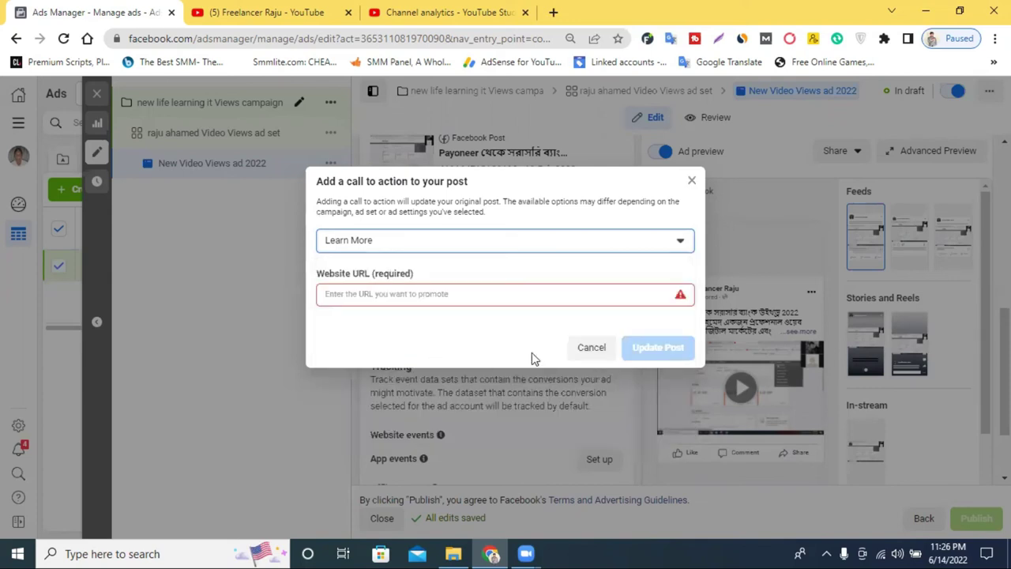
left_click(401, 294)
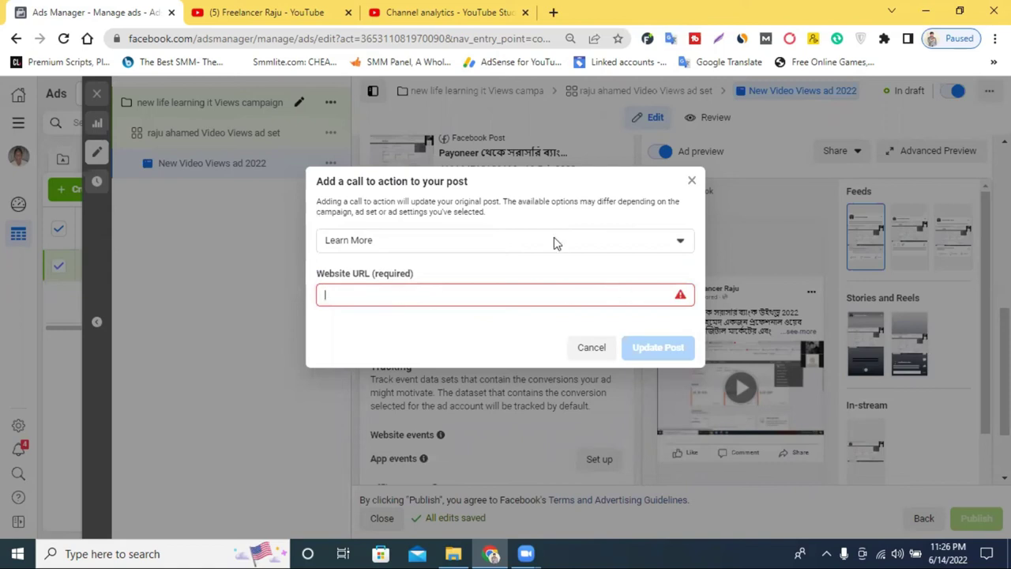
left_click(422, 7)
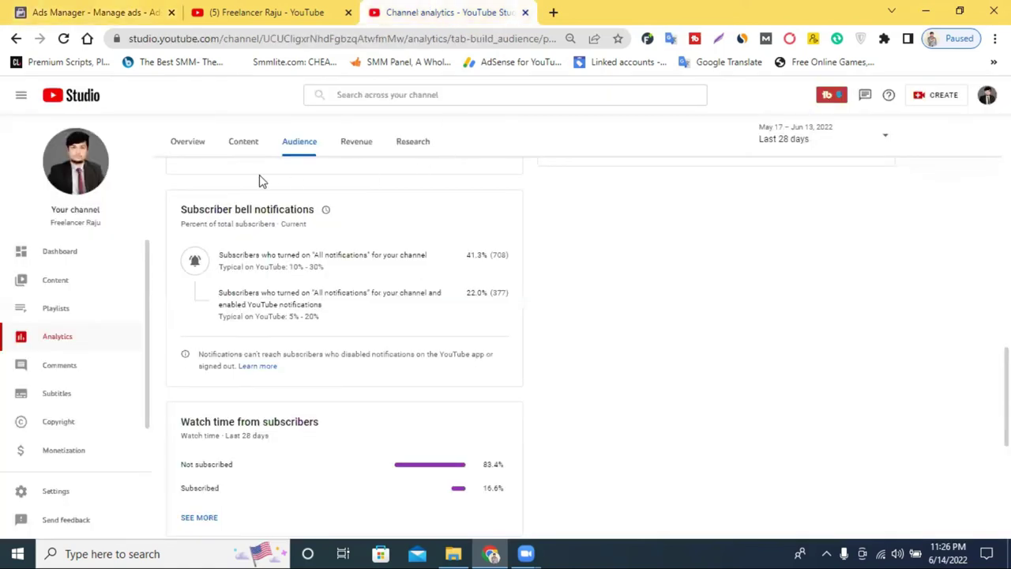
Close Channel analytics and copy the channel's videos page address for the call-to-action link
scroll(262, 180, "up", 2)
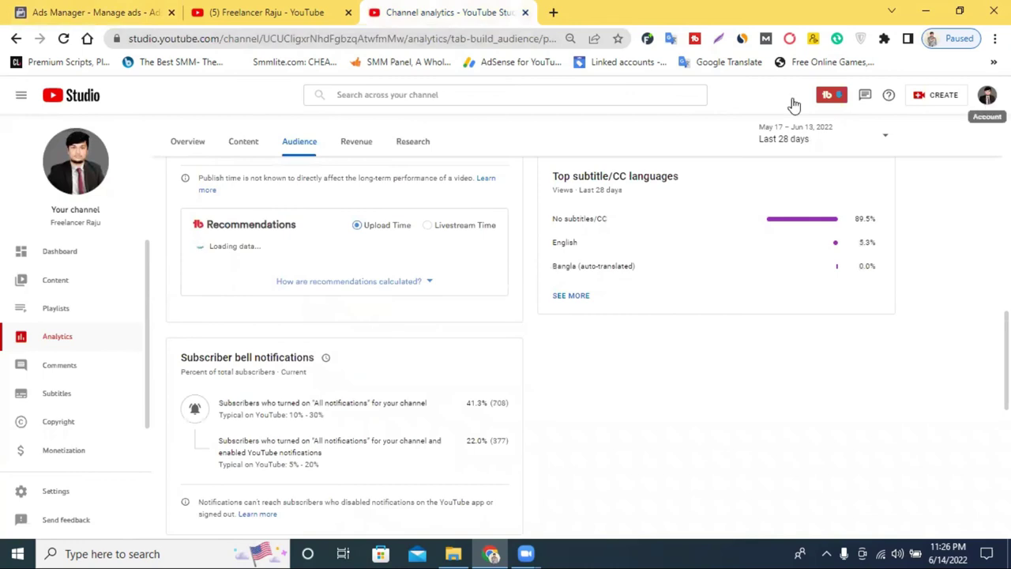
left_click(243, 38)
left_click(259, 10)
left_click(525, 12)
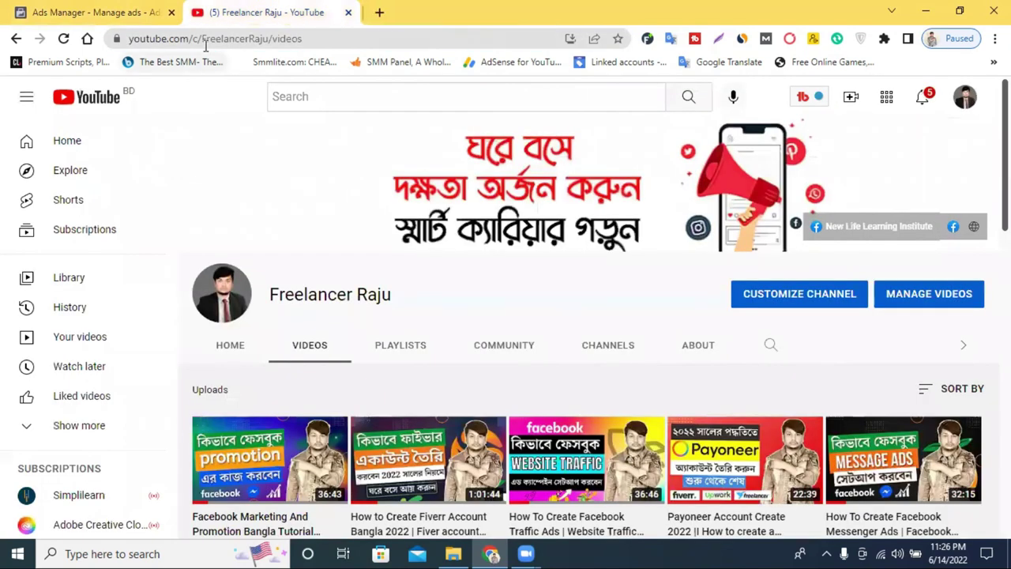
left_click(212, 38)
right_click(212, 41)
left_click(269, 120)
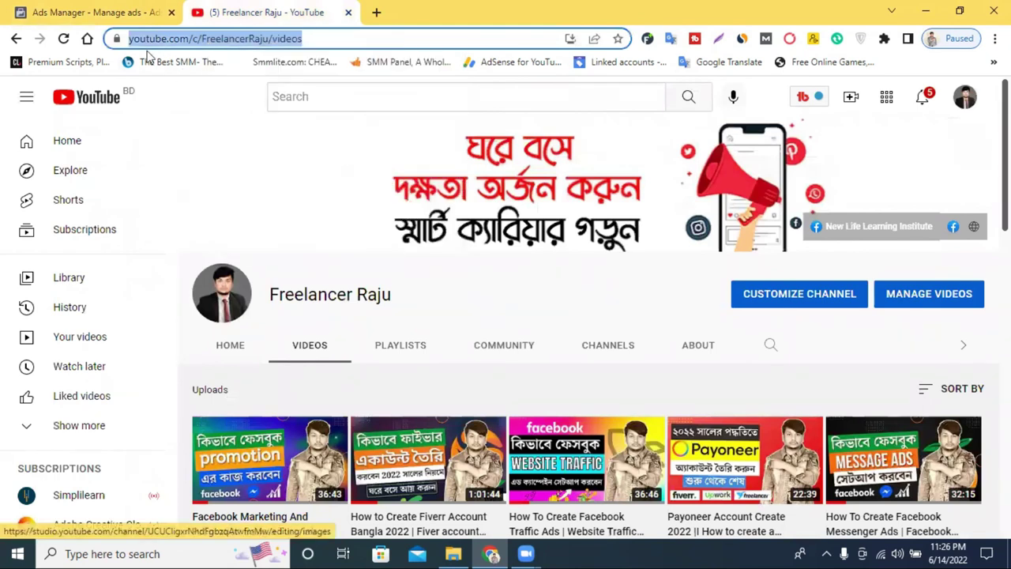
left_click(117, 13)
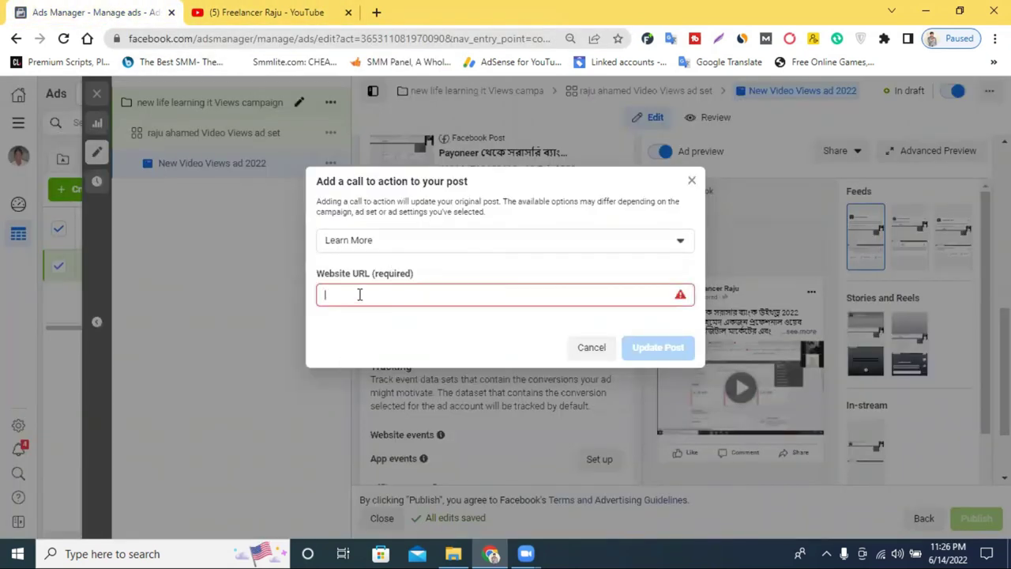
key("ctrl+v")
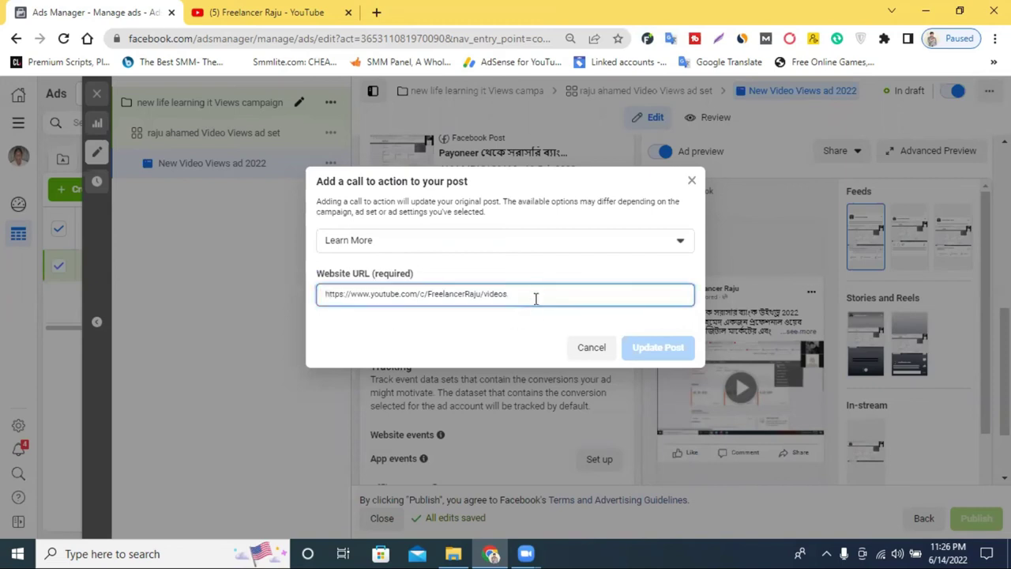
left_click_drag(534, 298, 499, 290)
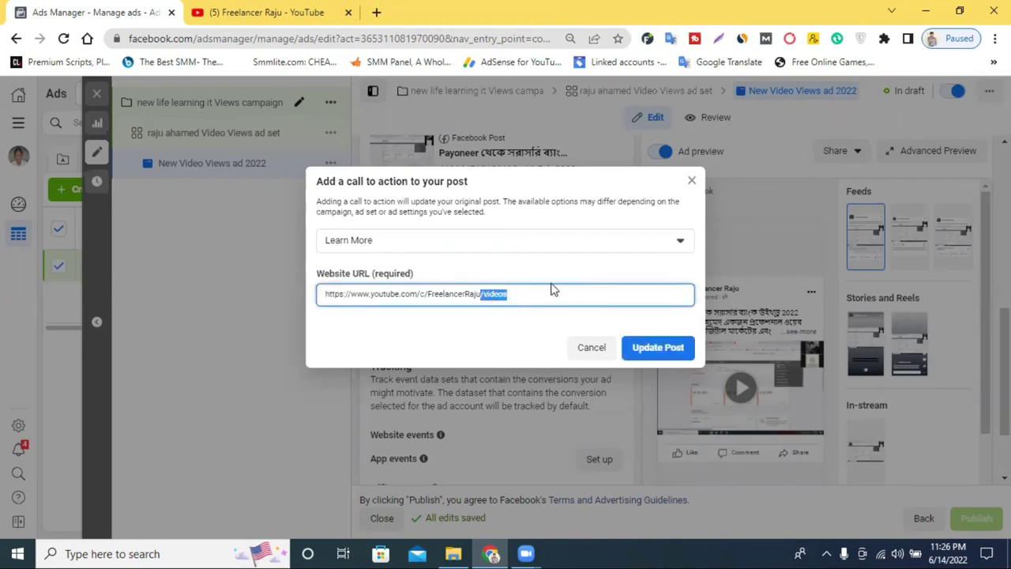
key("BackSpace")
left_click(645, 355)
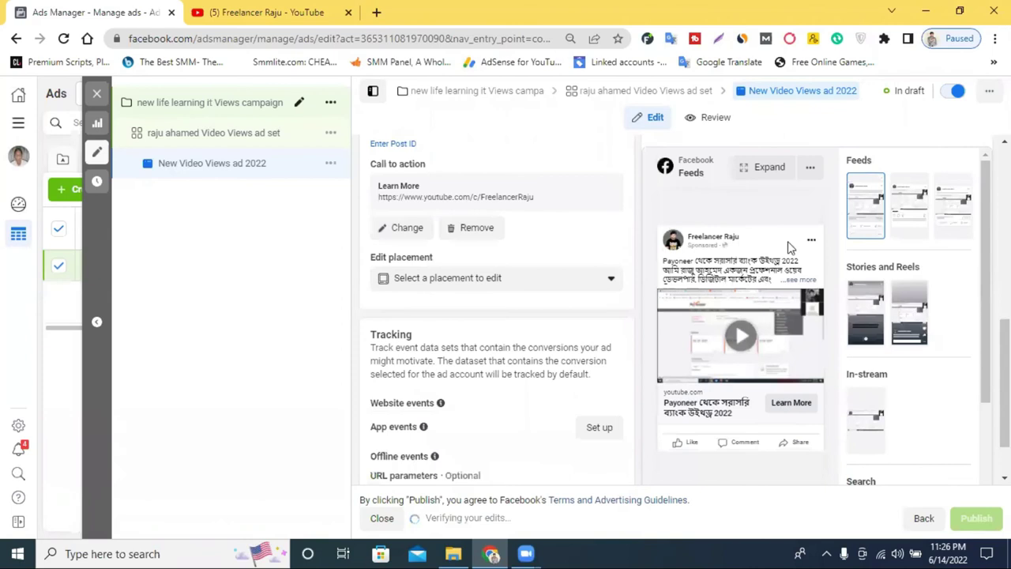
Review the draft ad's summary and its Payoneer post preview with the youtube.com Learn More button
left_click(714, 118)
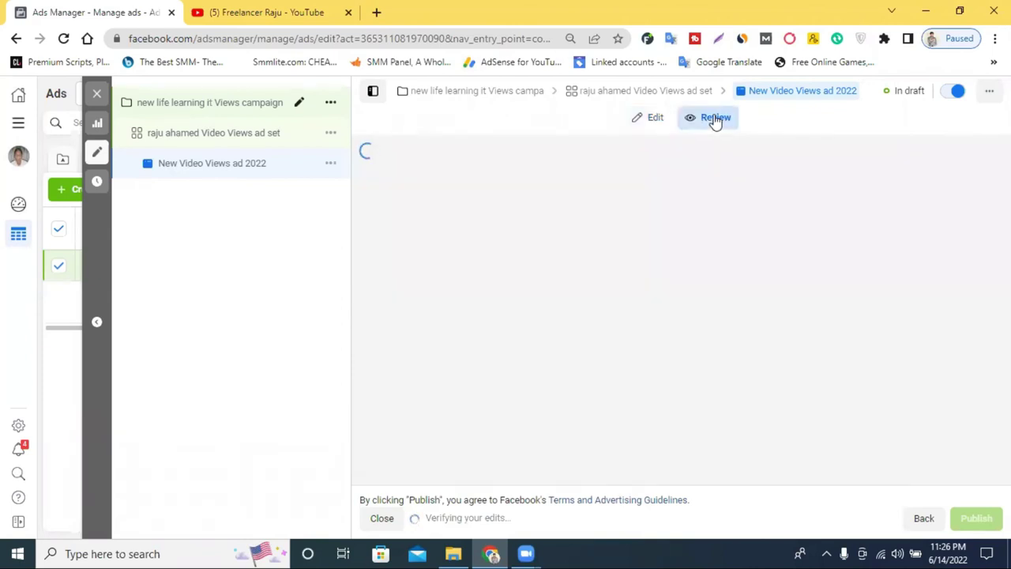
scroll(671, 276, "down", 6)
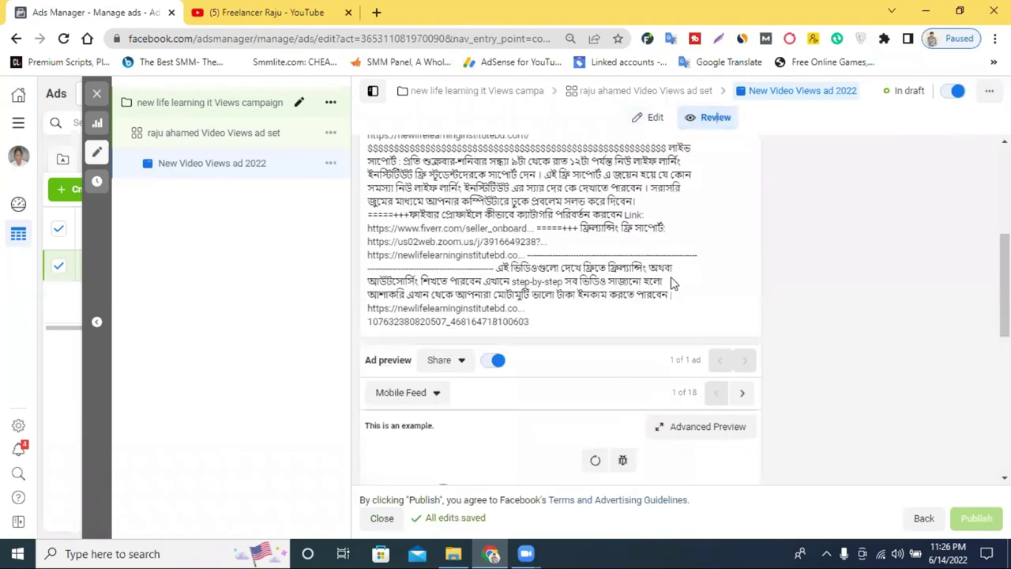
scroll(667, 300, "down", 3)
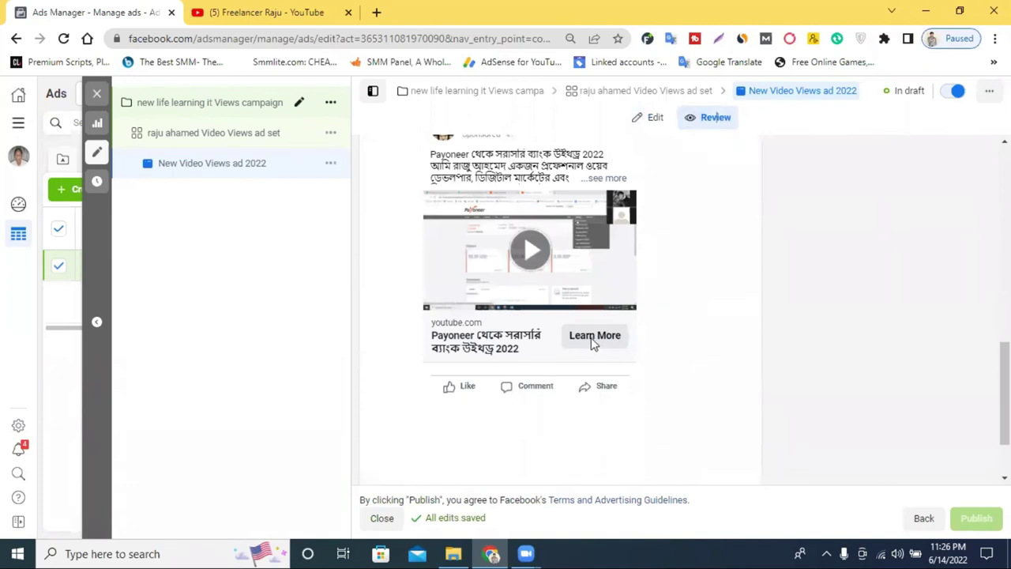
scroll(592, 339, "up", 3)
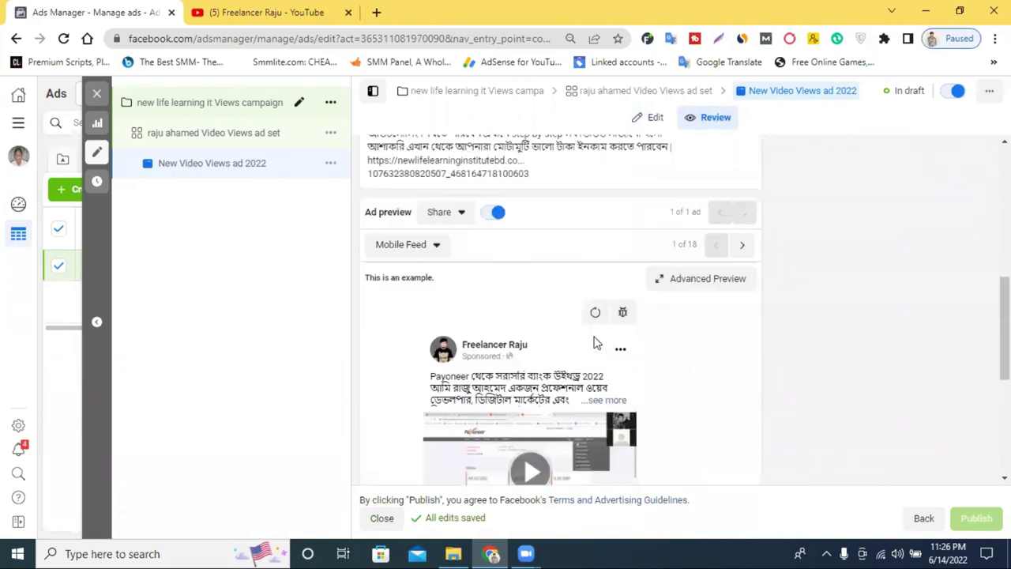
scroll(608, 371, "down", 4)
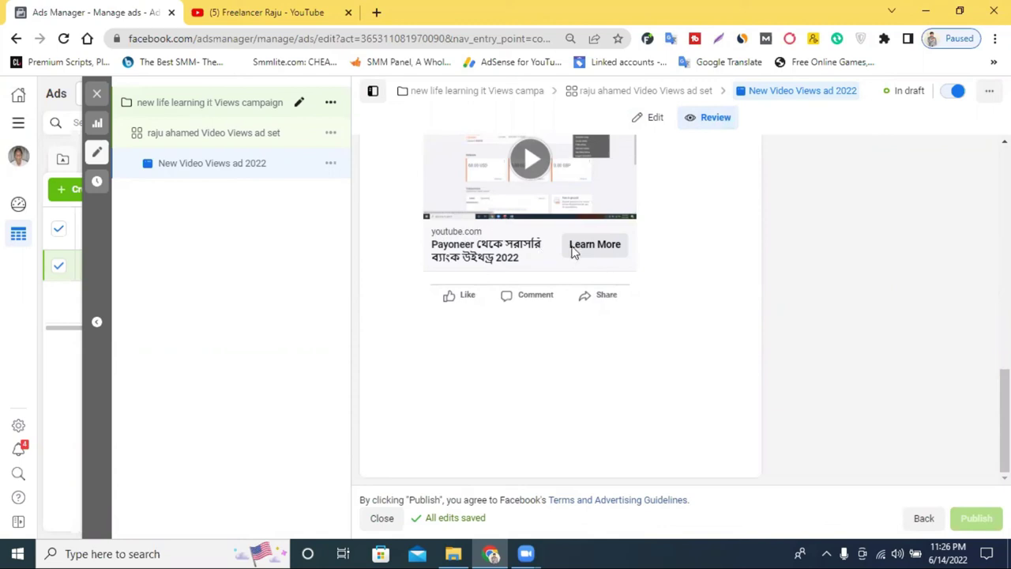
scroll(596, 248, "up", 2)
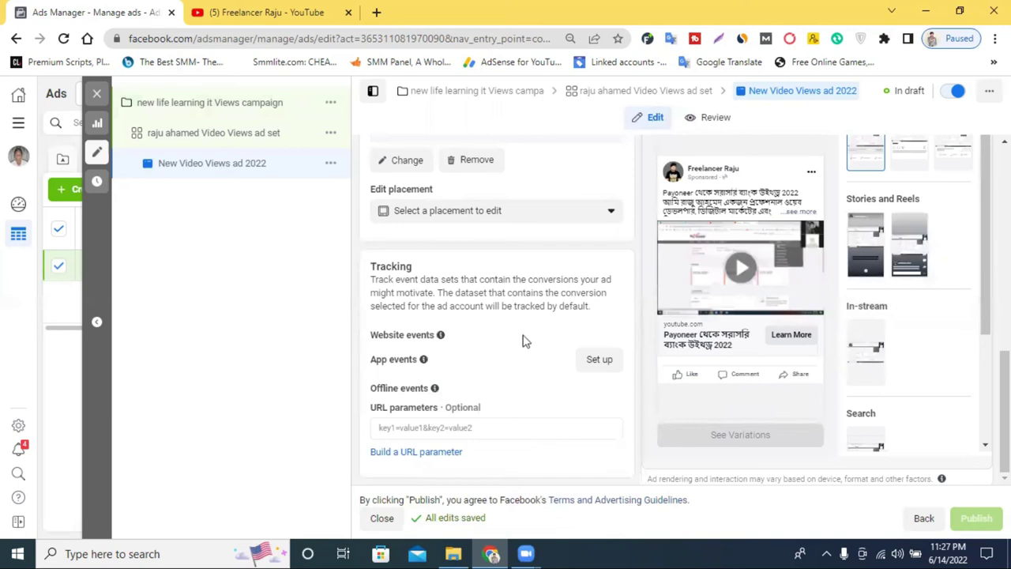
scroll(522, 338, "up", 3)
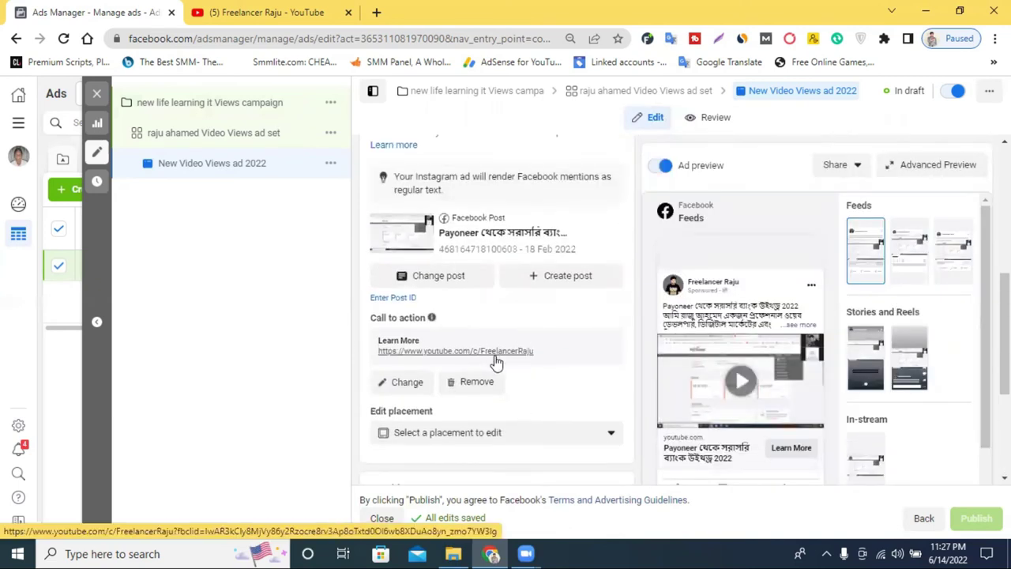
left_click(478, 382)
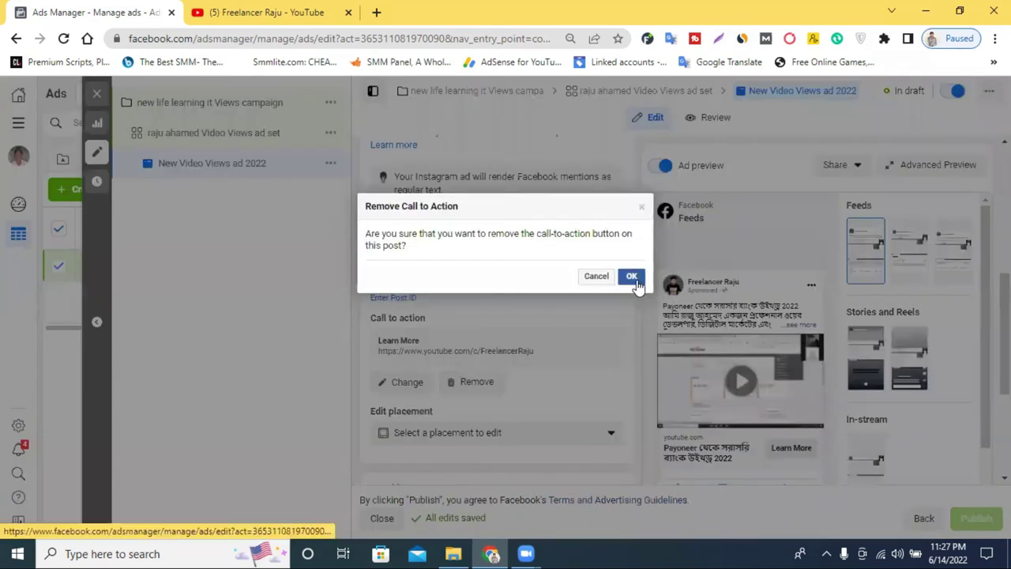
left_click(595, 277)
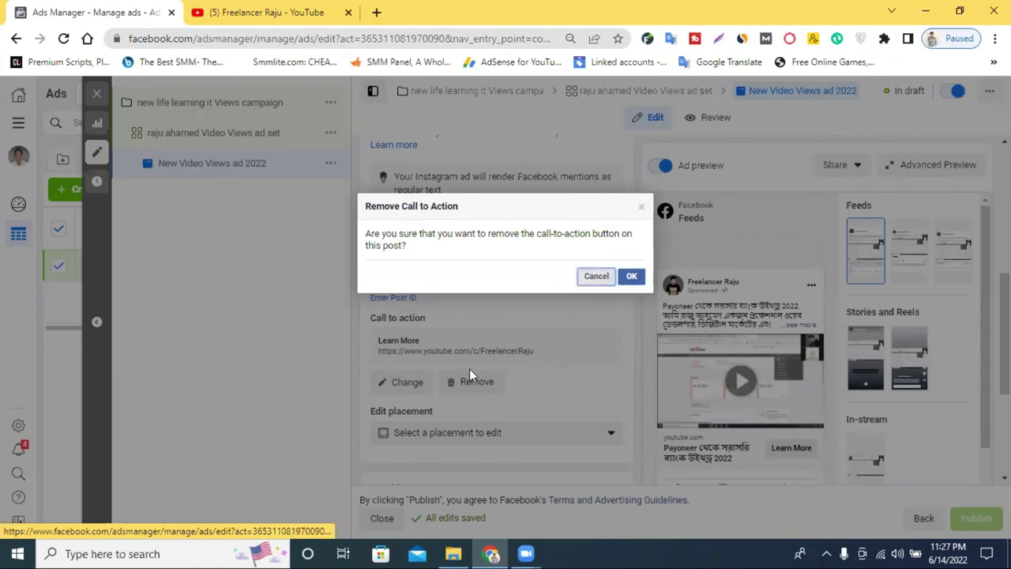
left_click(412, 383)
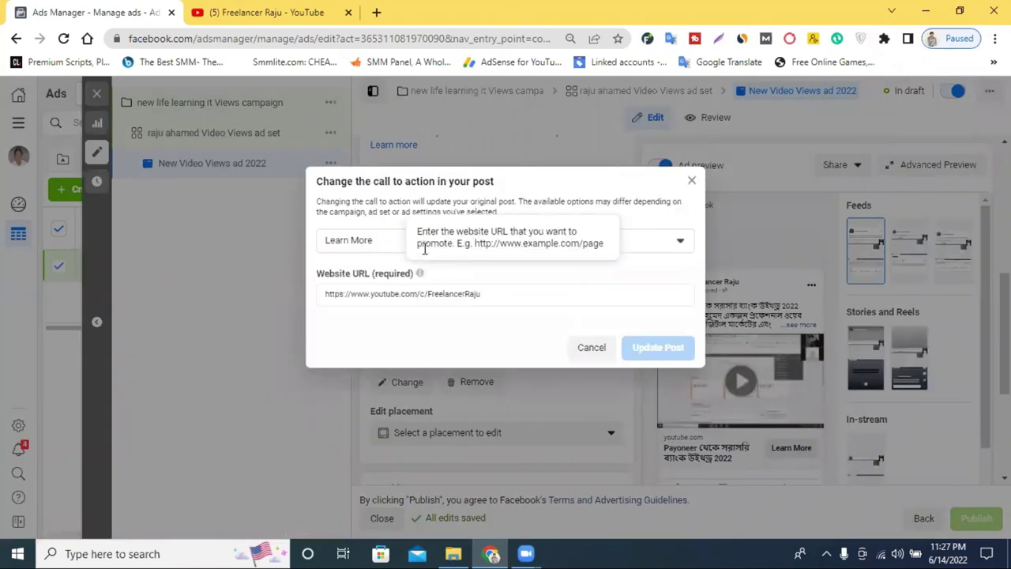
left_click(332, 244)
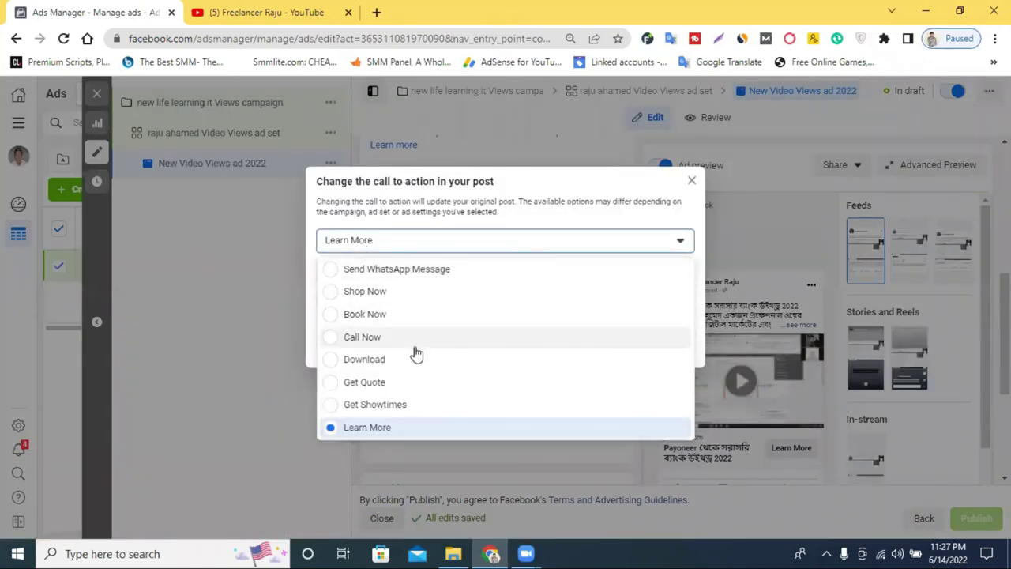
scroll(402, 360, "down", 1)
scroll(403, 361, "down", 1)
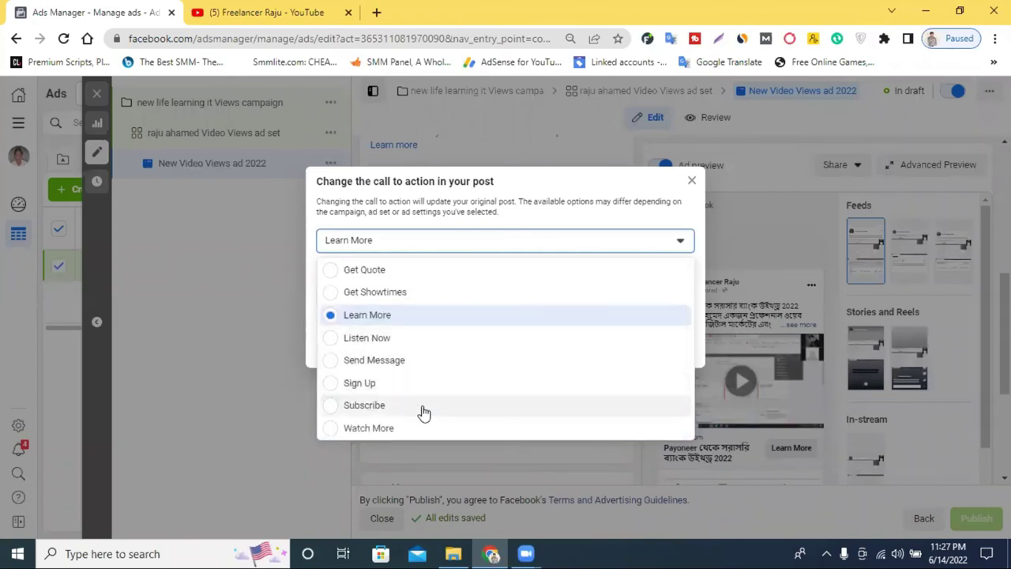
left_click(333, 407)
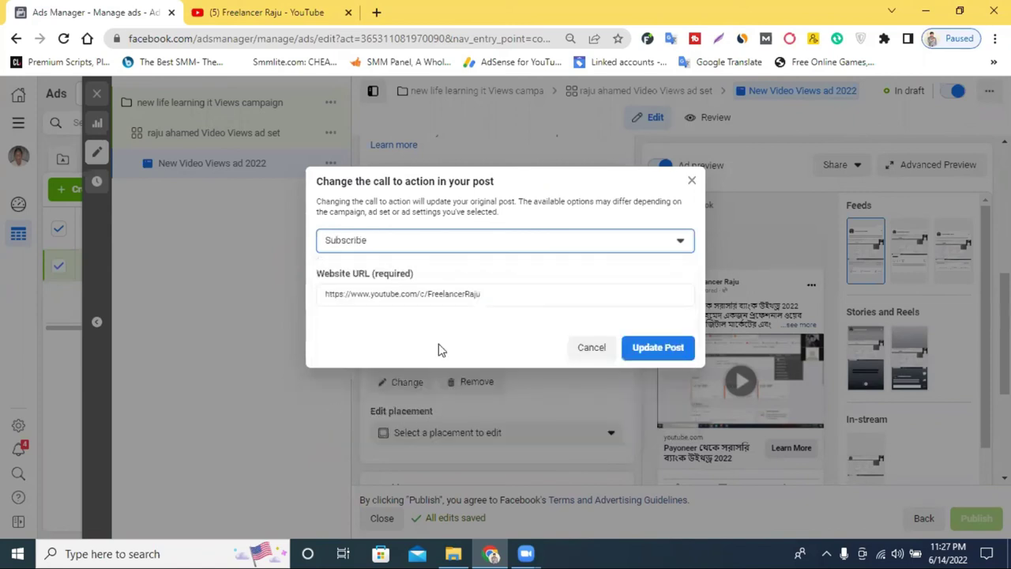
left_click(646, 353)
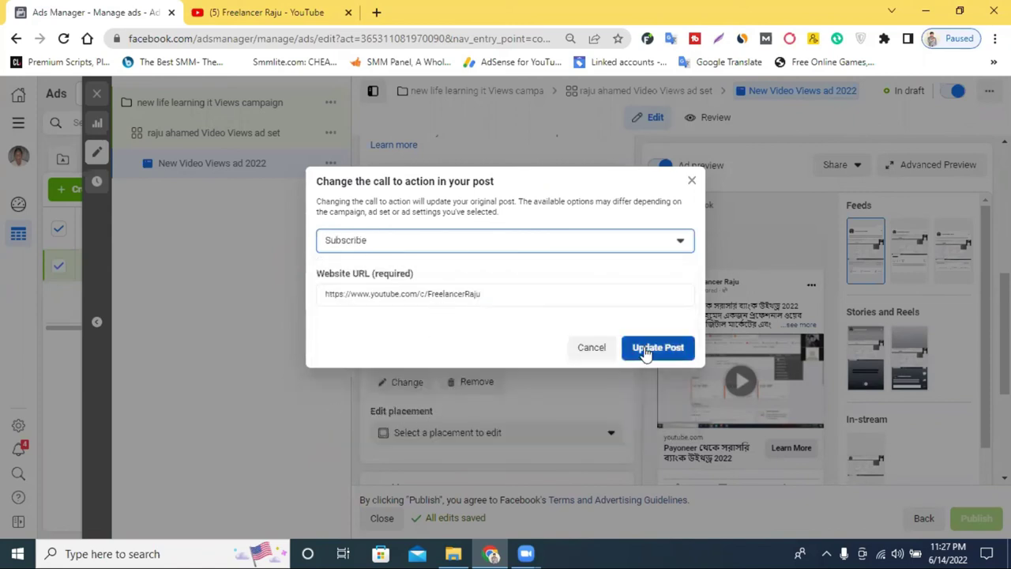
left_click(670, 352)
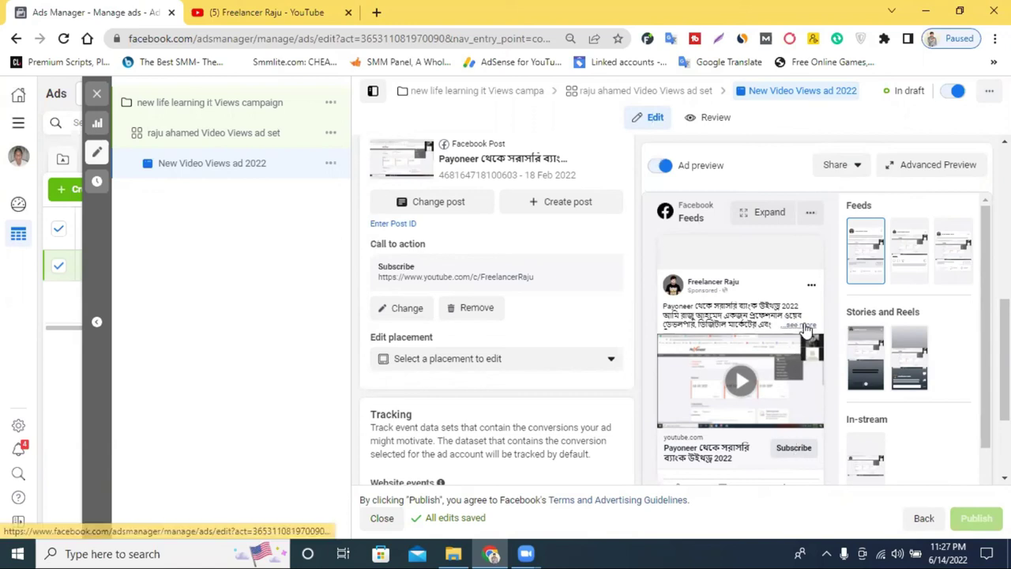
Replace Subscribe with a Call Now button, enter the phone number, and update the post
left_click(397, 309)
left_click(398, 248)
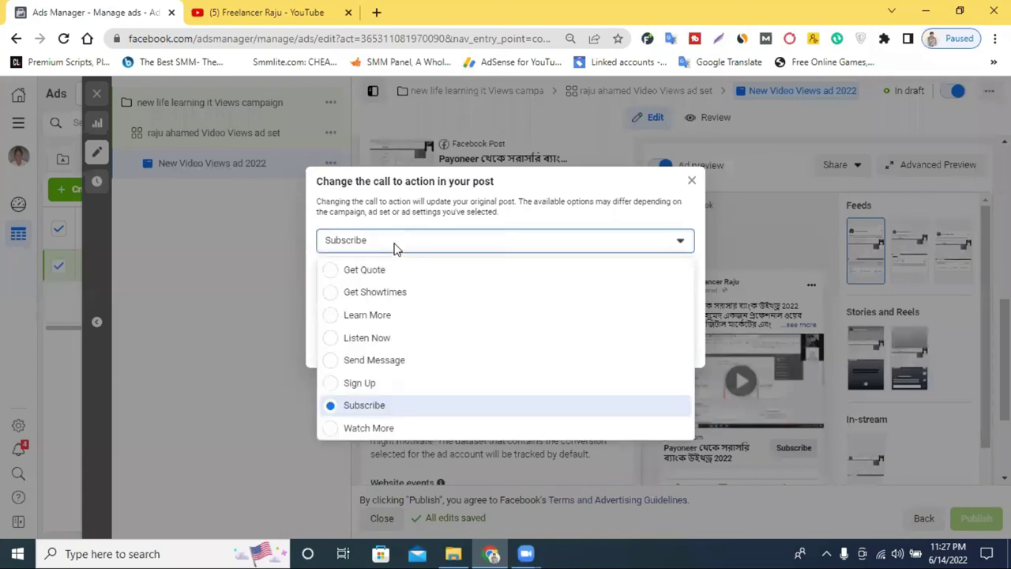
scroll(408, 375, "up", 2)
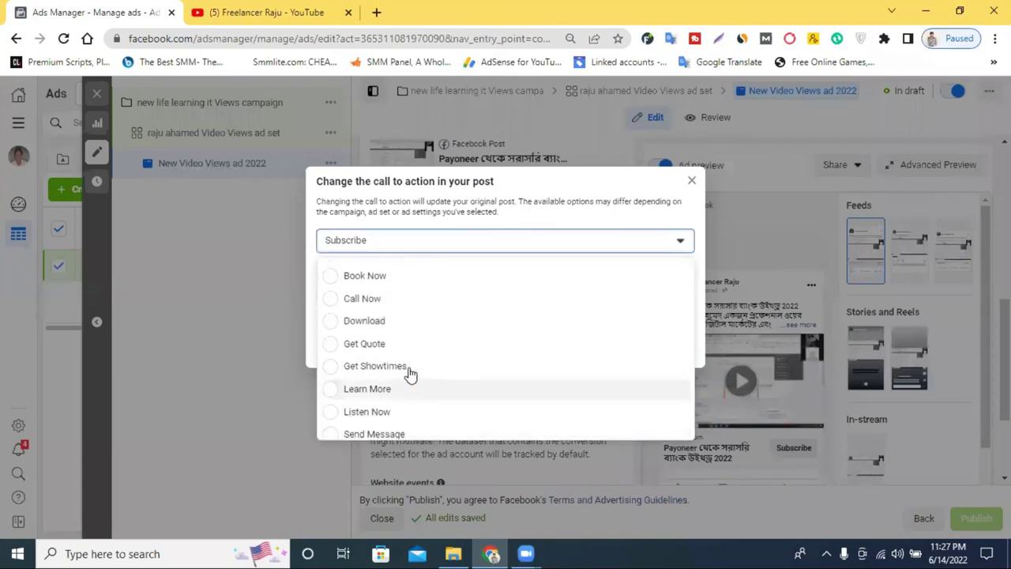
left_click(400, 295)
left_click(499, 294)
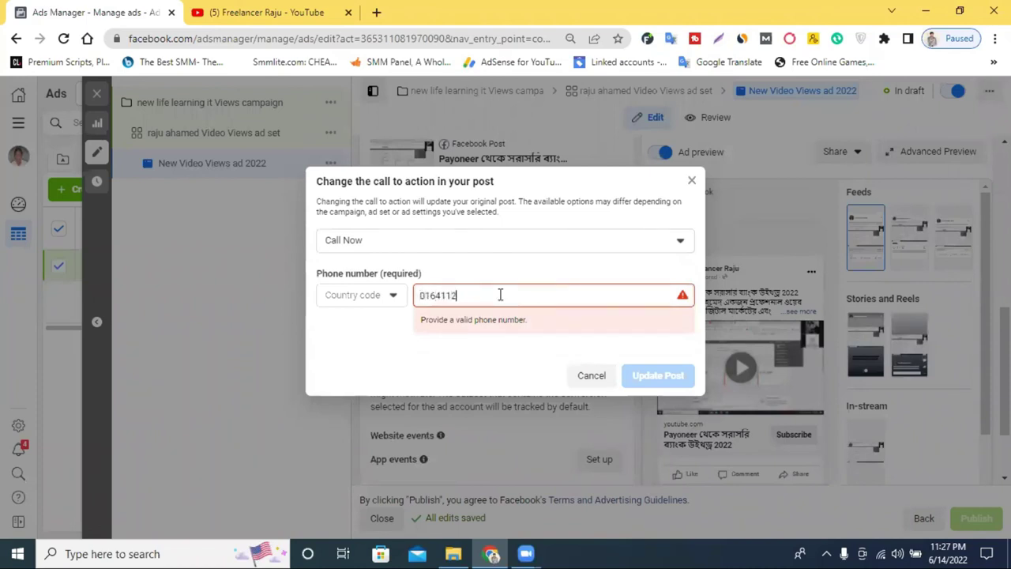
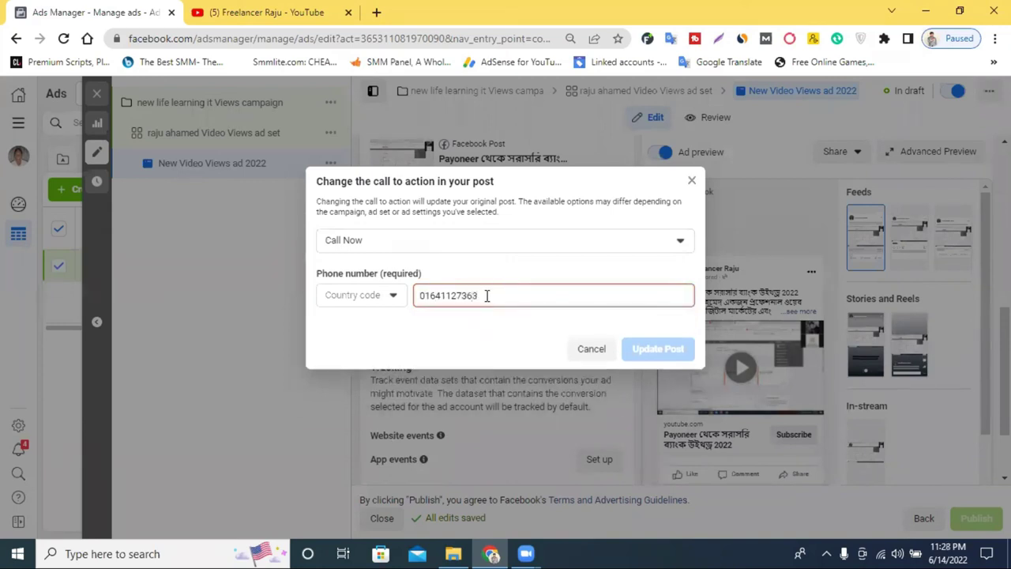
left_click(660, 349)
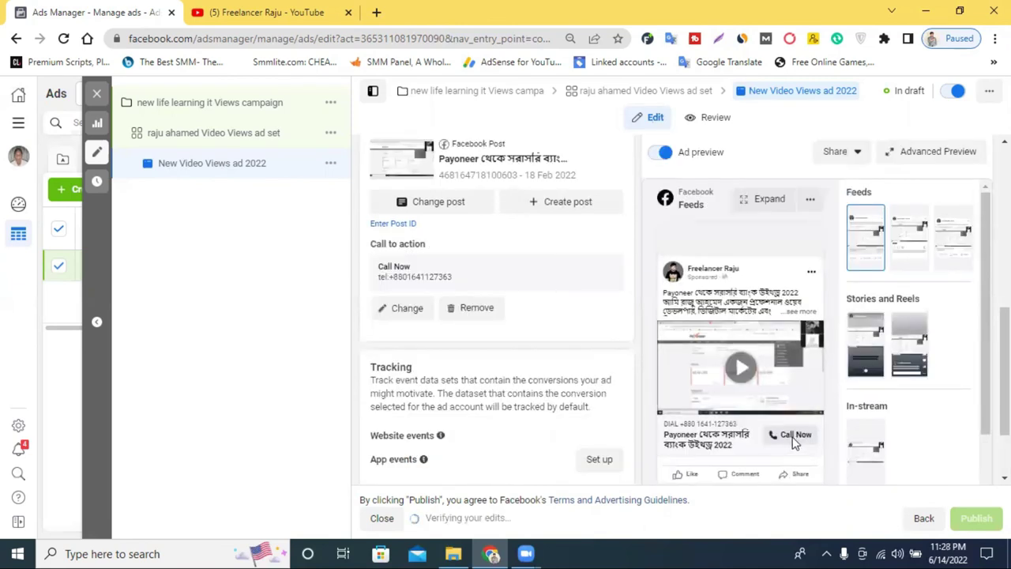
scroll(498, 371, "down", 2)
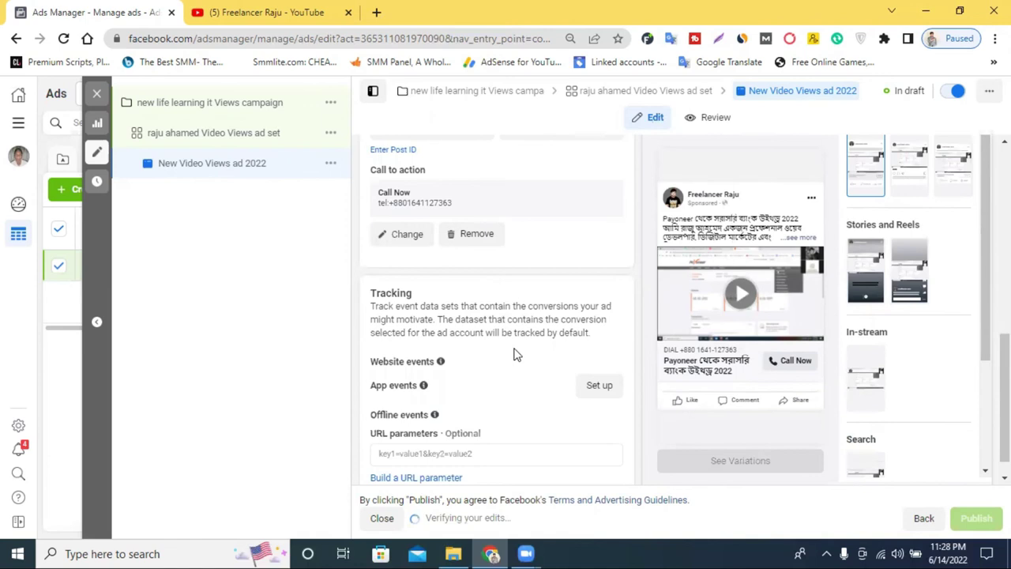
scroll(514, 355, "down", 1)
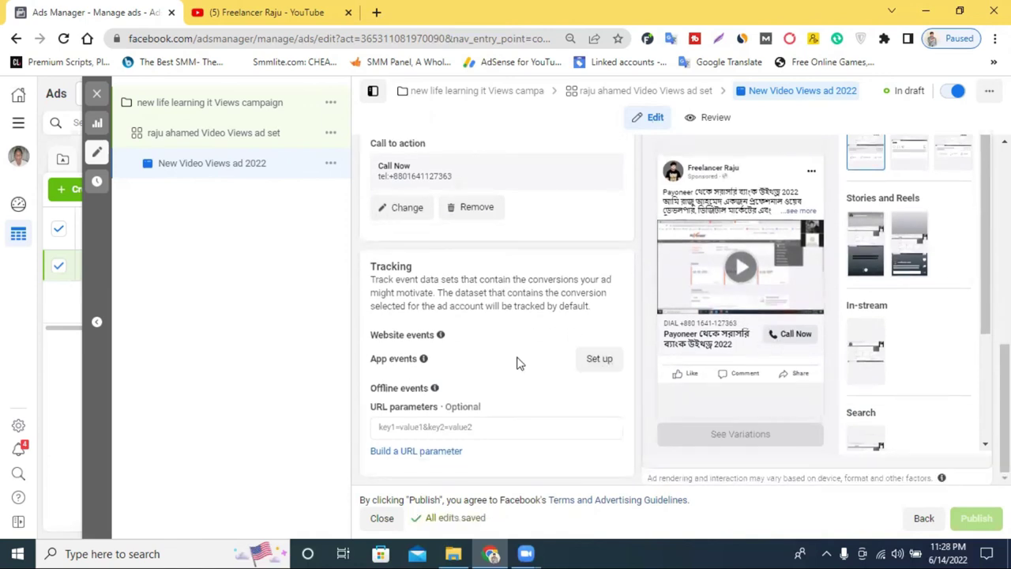
scroll(620, 332, "up", 3)
scroll(620, 333, "up", 5)
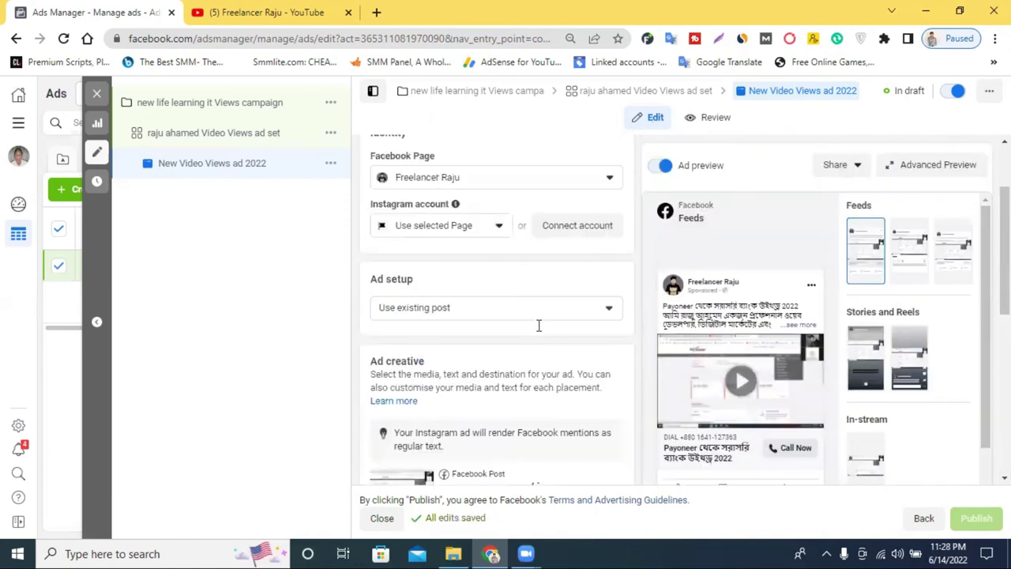
scroll(539, 332, "down", 8)
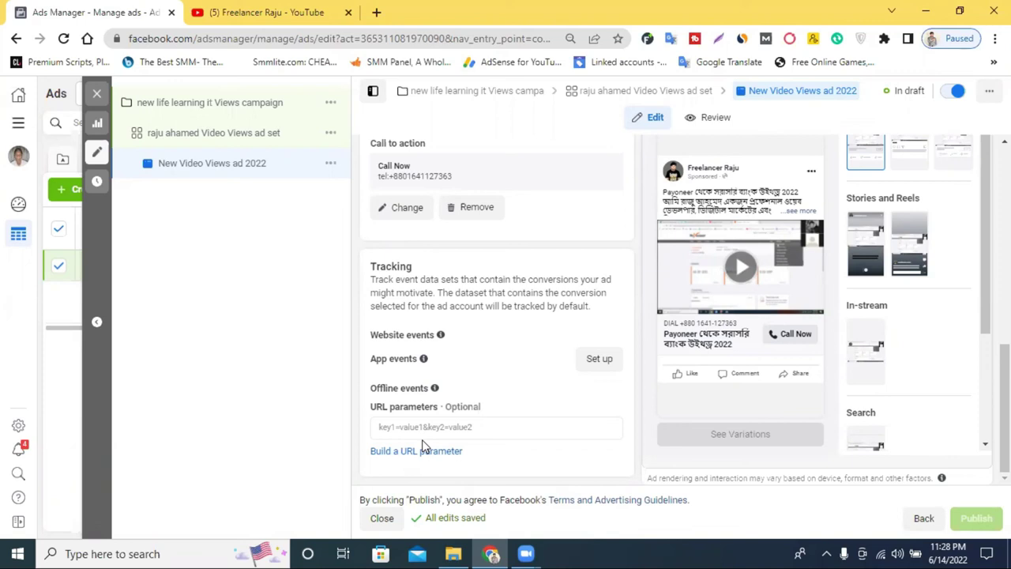
scroll(423, 272, "up", 5)
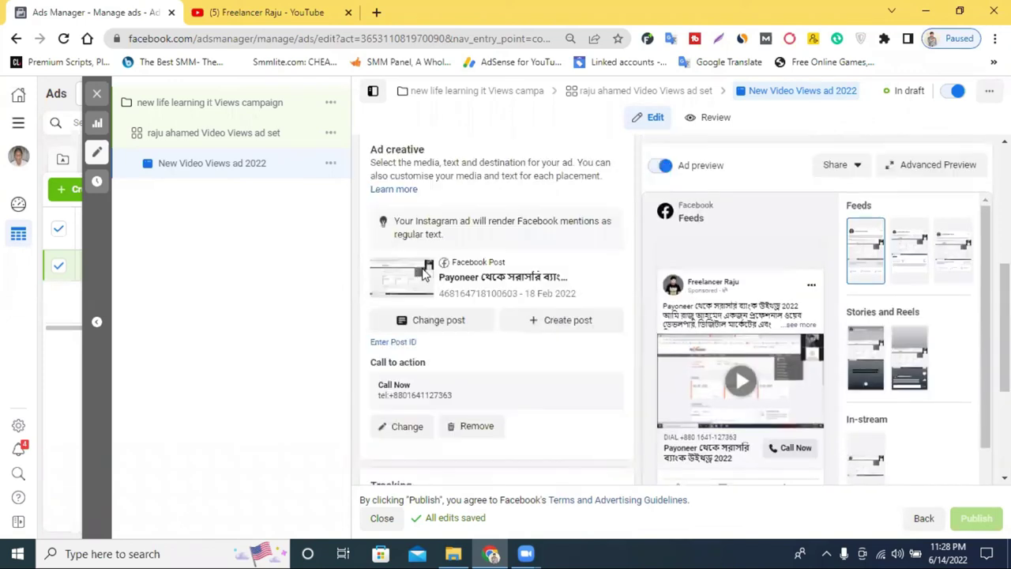
scroll(452, 272, "up", 1)
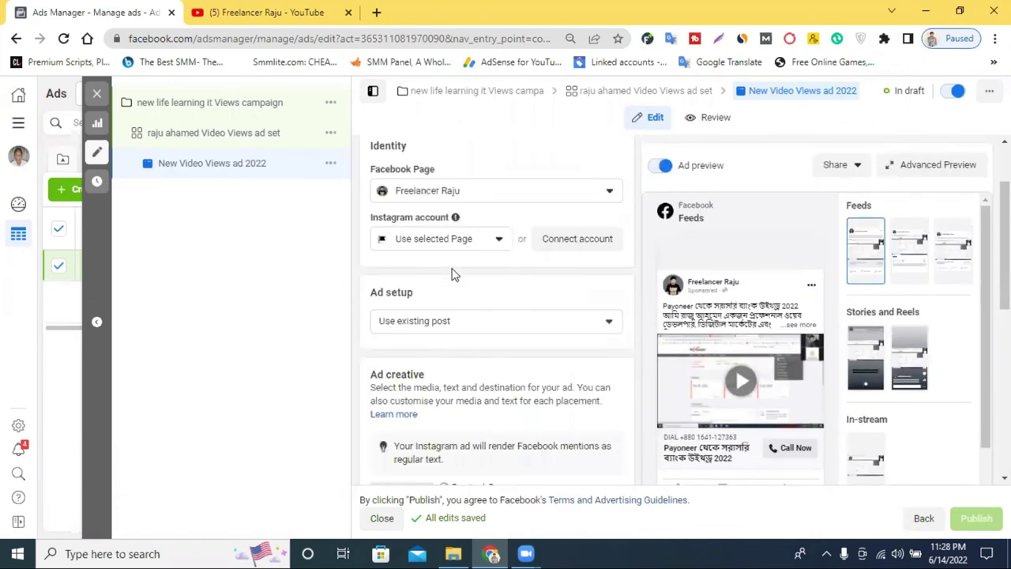
mouse_move(745, 377)
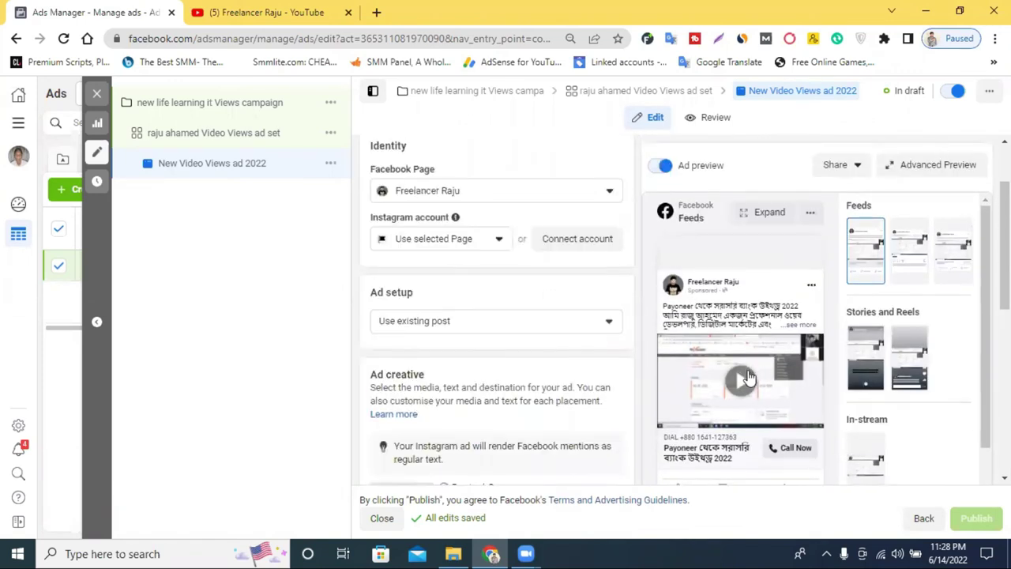
scroll(621, 402, "down", 2)
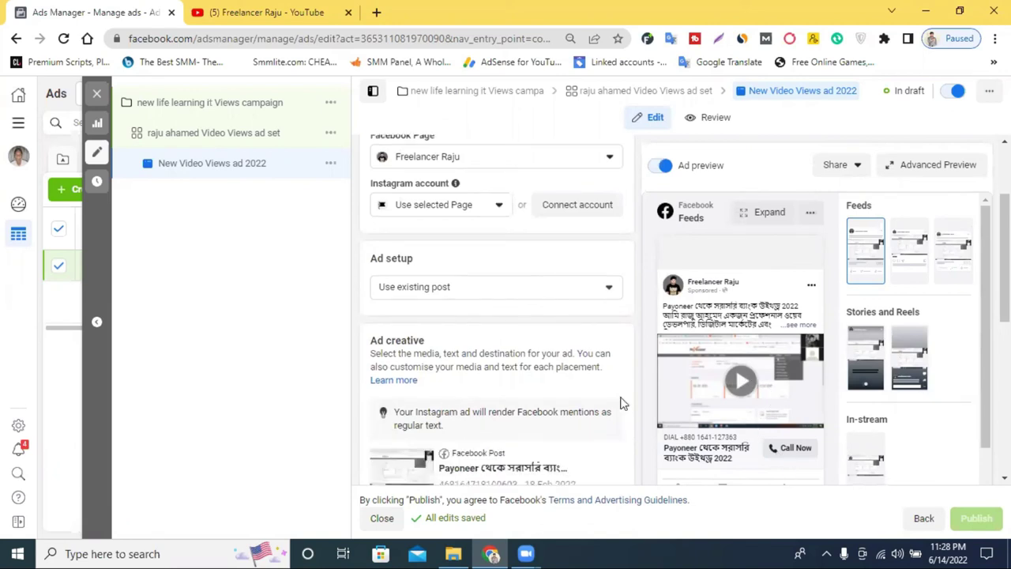
scroll(455, 322, "down", 3)
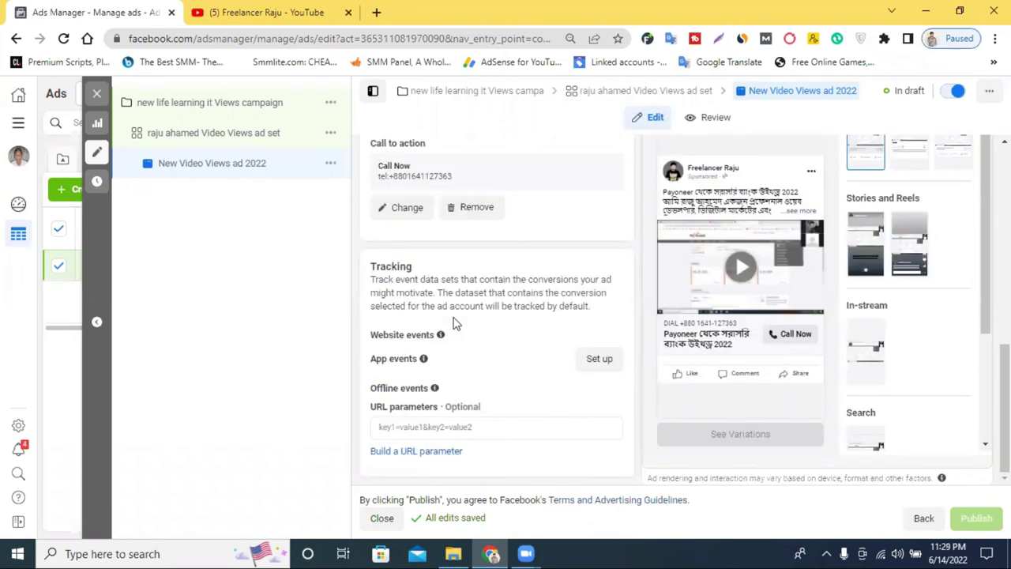
scroll(455, 310, "up", 2)
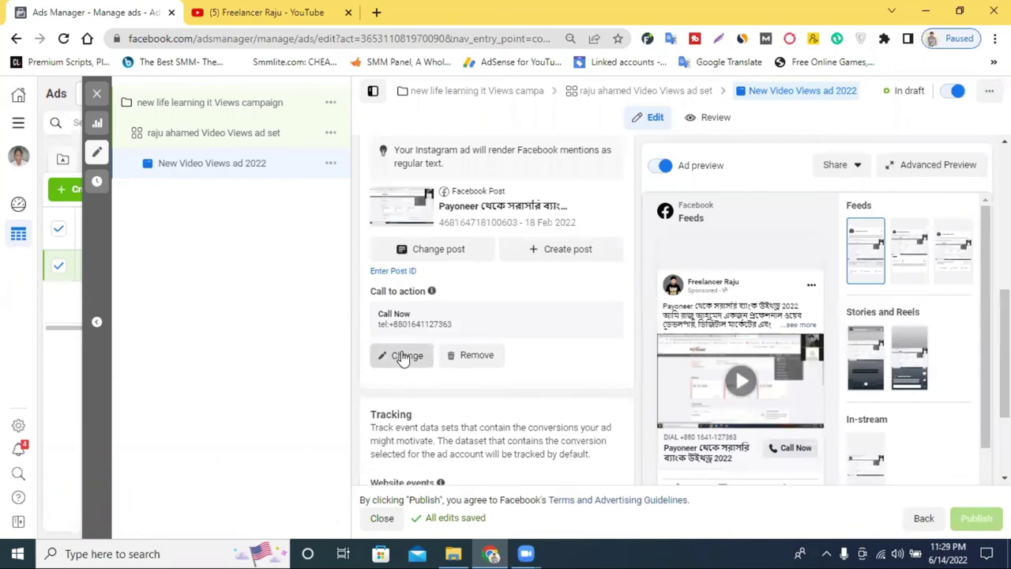
left_click(402, 353)
left_click(396, 248)
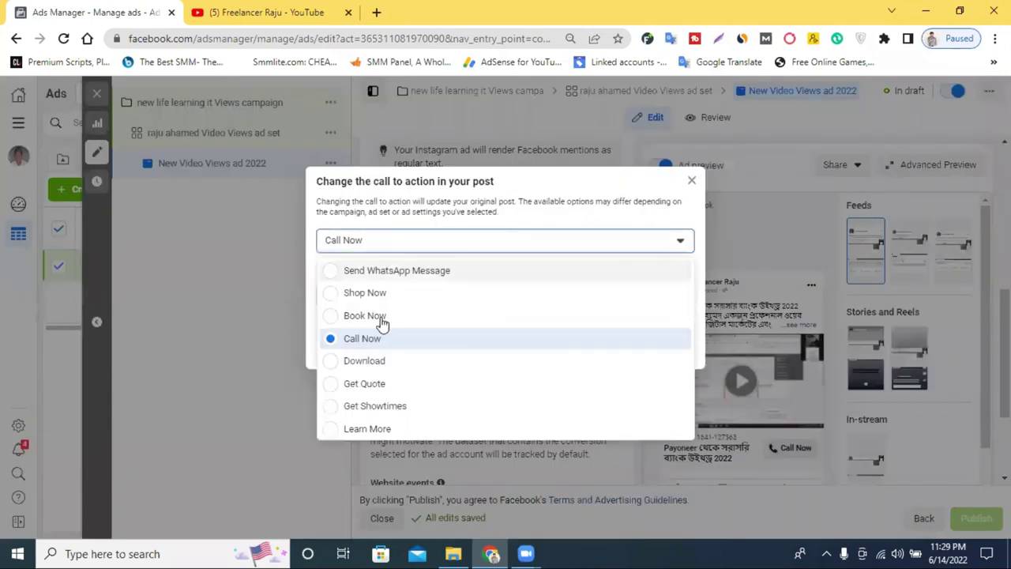
scroll(379, 387, "down", 2)
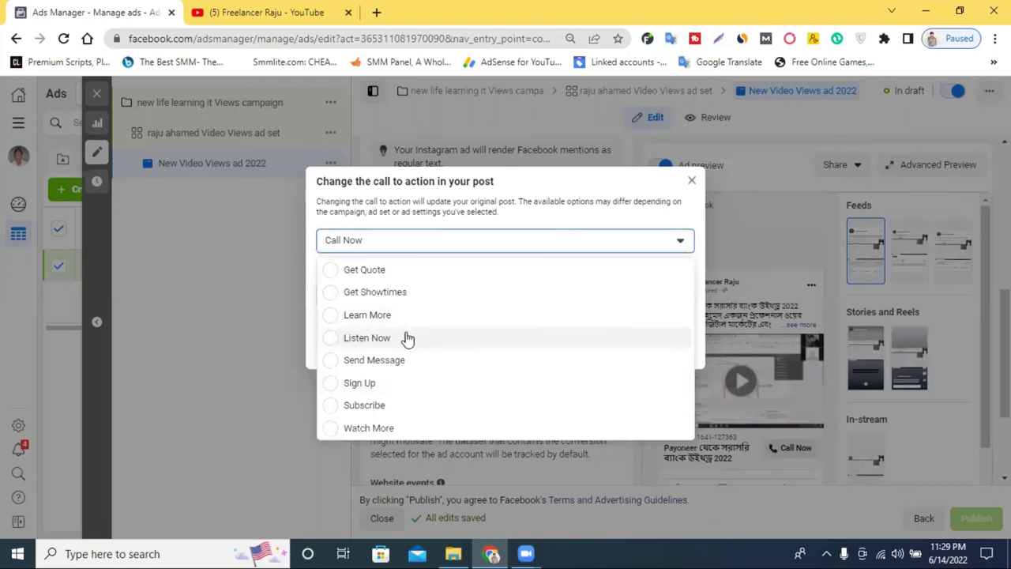
left_click(376, 405)
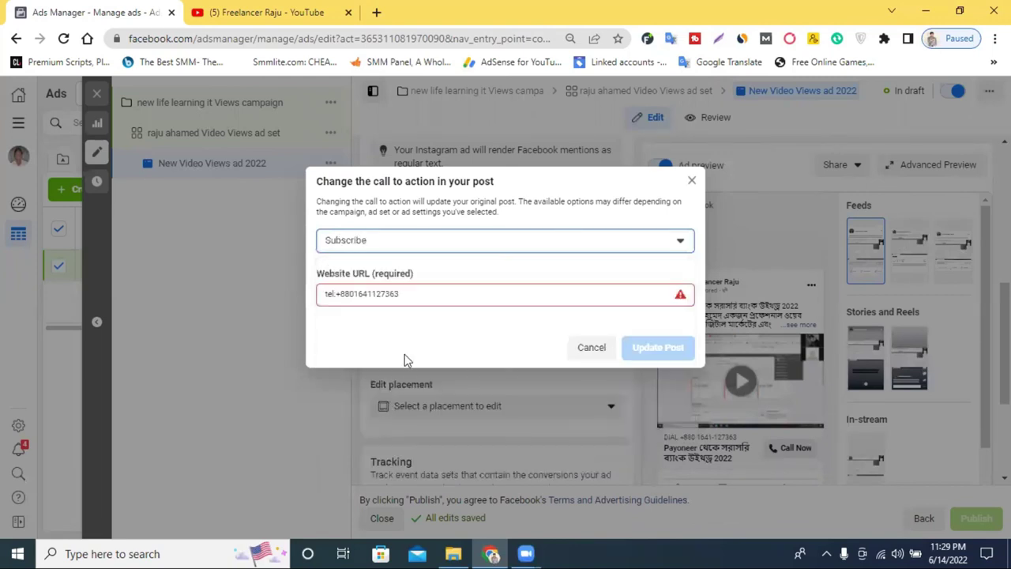
triple_click(427, 298)
right_click(483, 291)
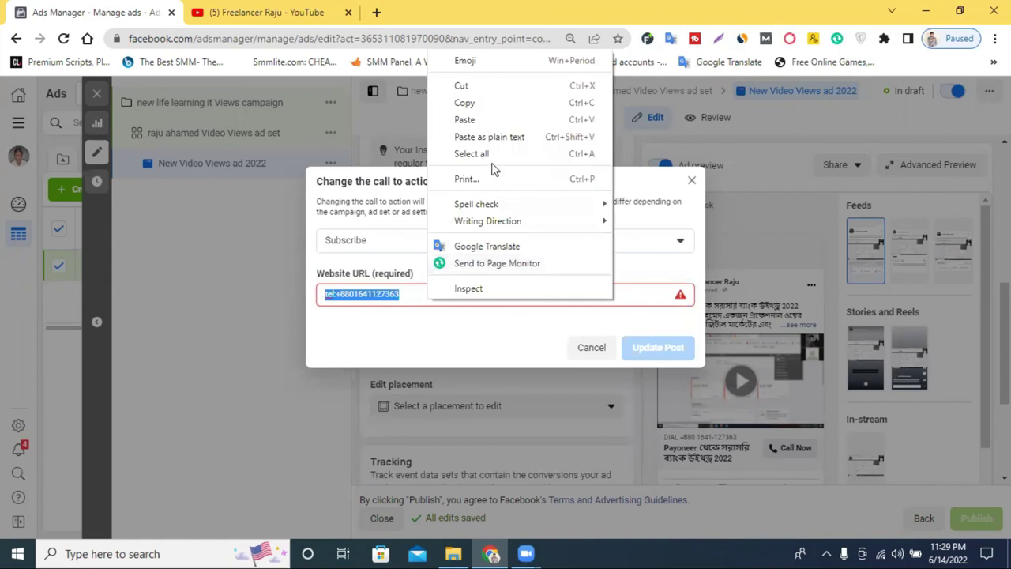
left_click(493, 118)
left_click_drag(505, 294, 482, 299)
key("BackSpace")
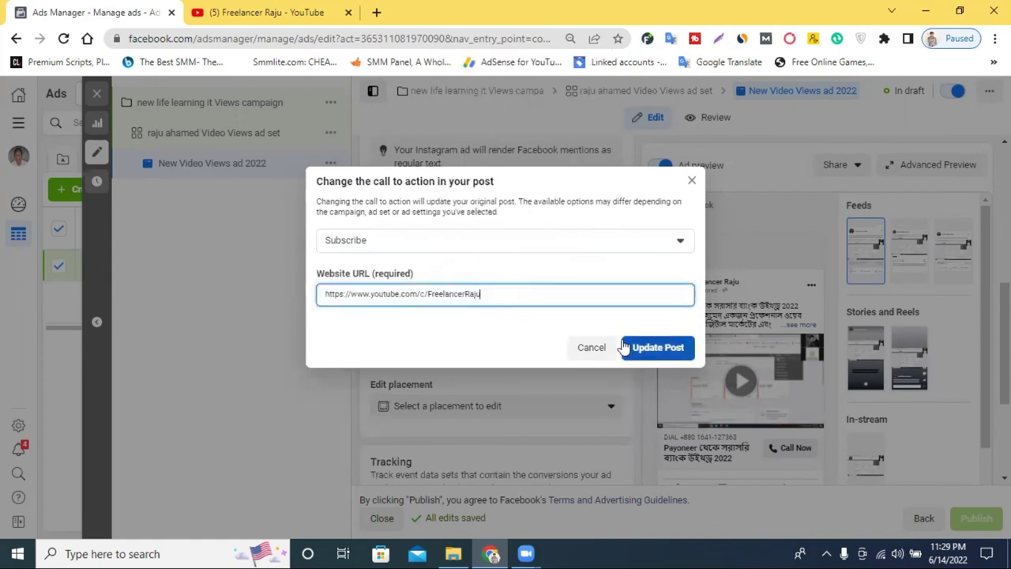
left_click(654, 358)
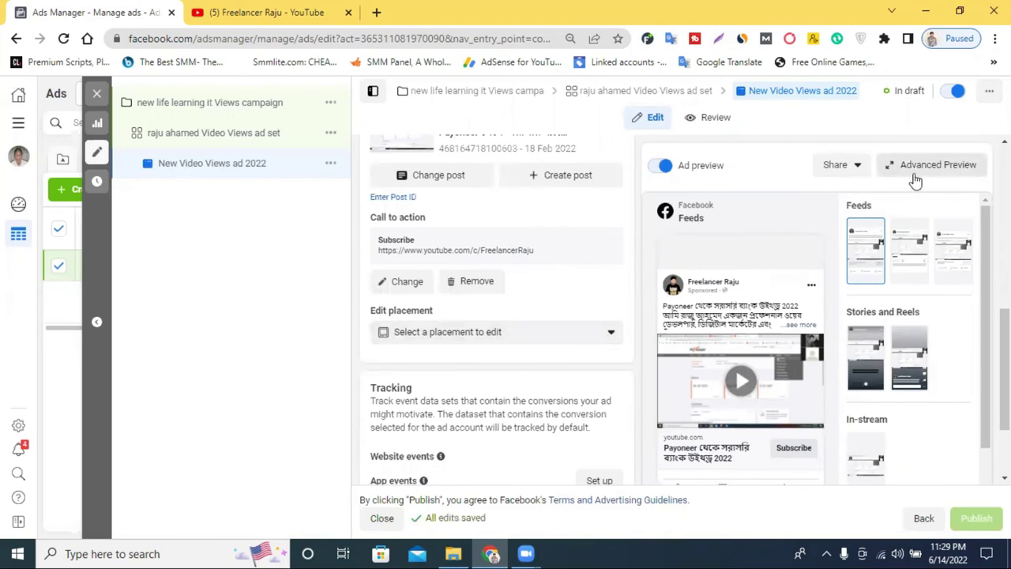
left_click(833, 176)
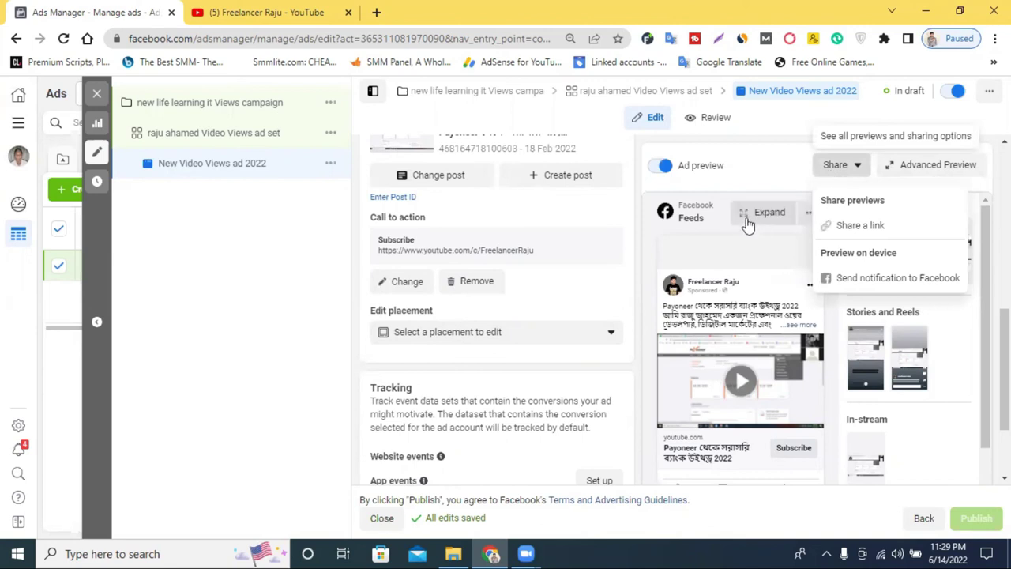
left_click(762, 147)
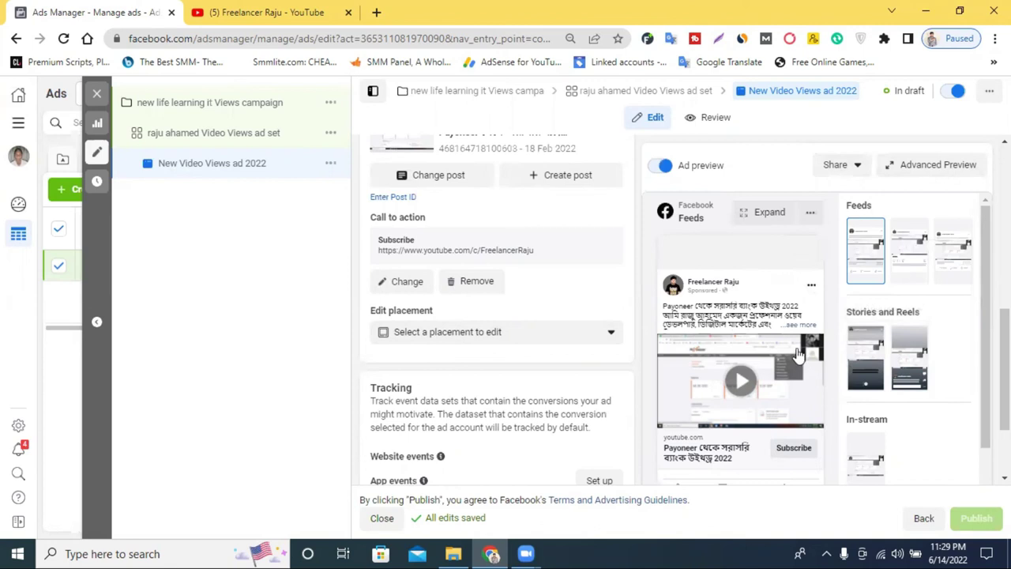
scroll(578, 316, "up", 5)
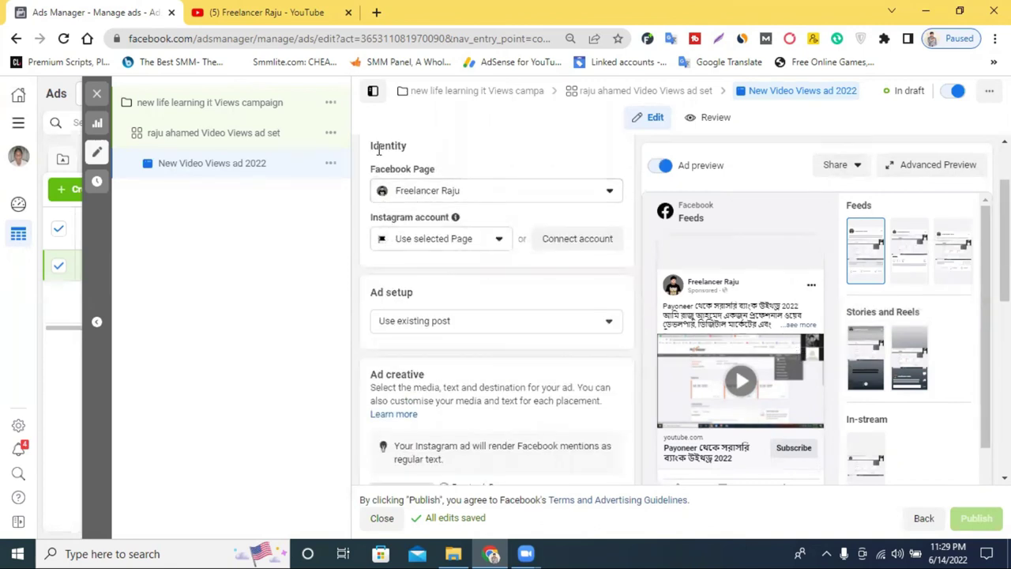
left_click(427, 197)
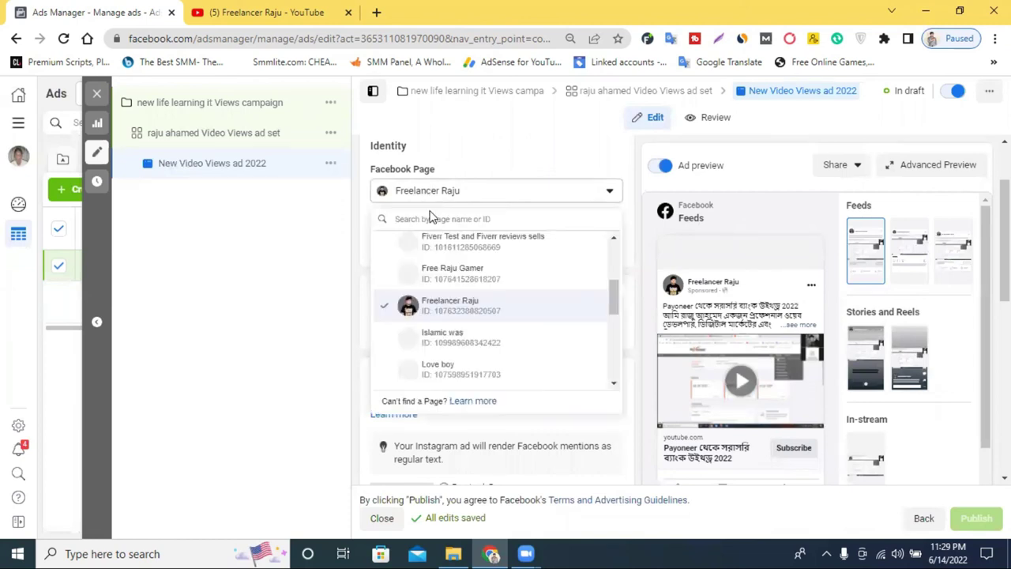
scroll(457, 335, "up", 3)
scroll(456, 334, "down", 8)
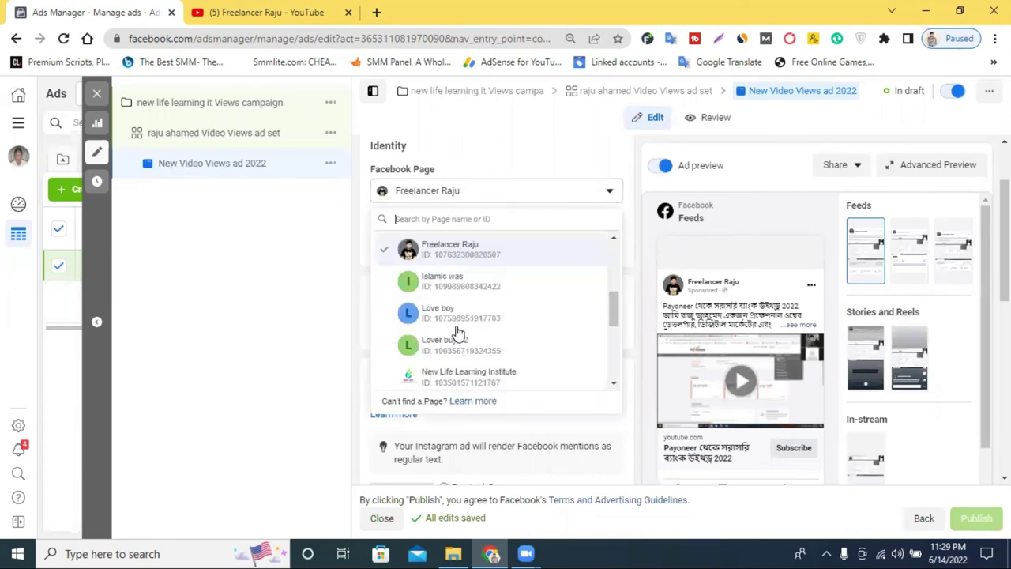
scroll(457, 334, "up", 5)
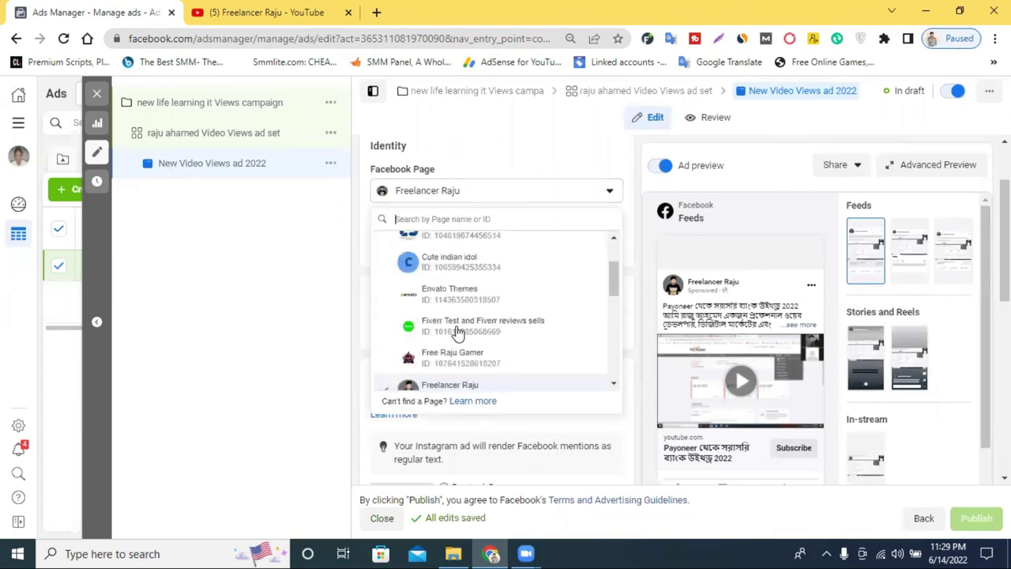
left_click(519, 151)
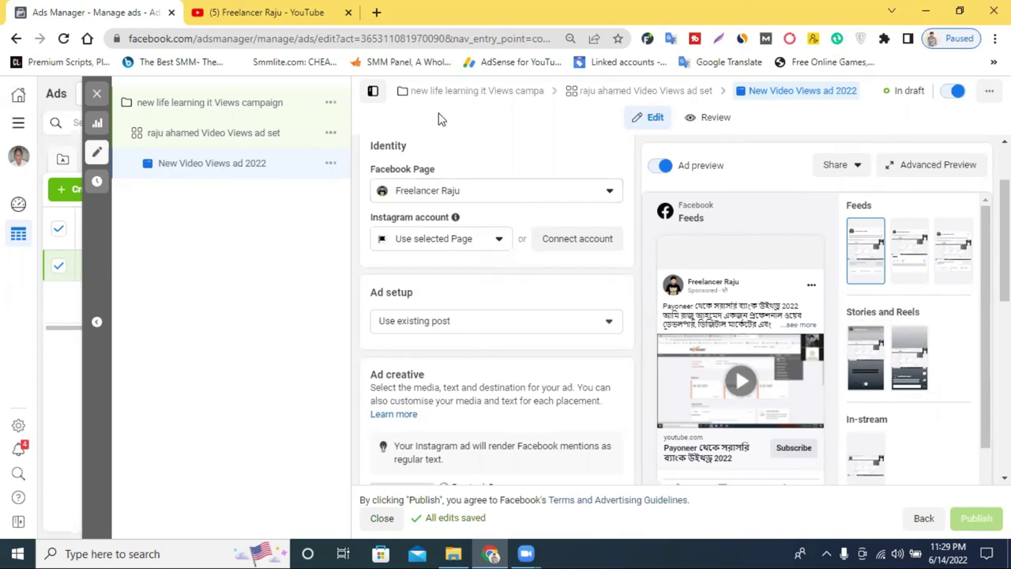
Close the YouTube channel page and return to the Ads Manager ad editor
left_click(302, 8)
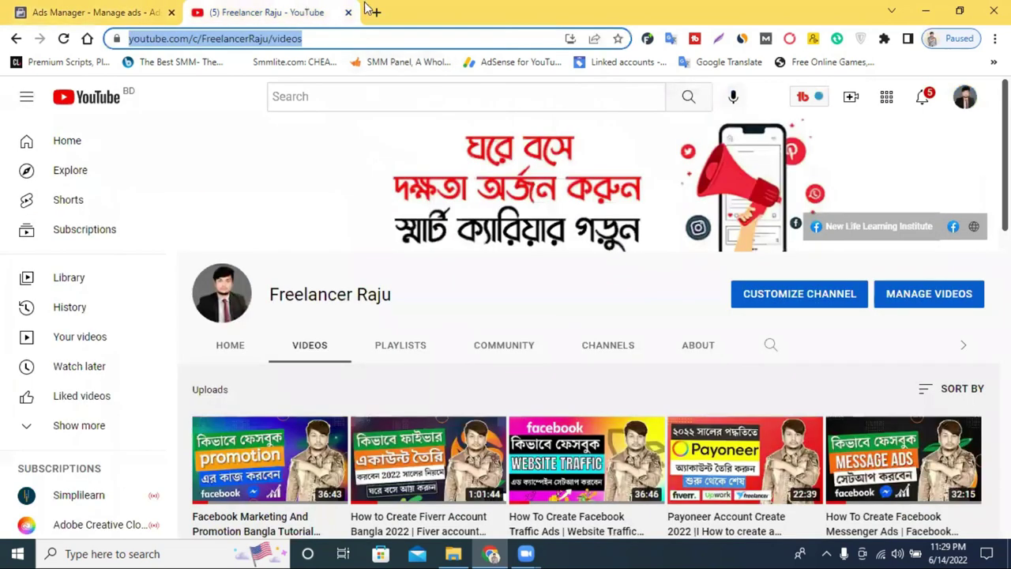
left_click(374, 12)
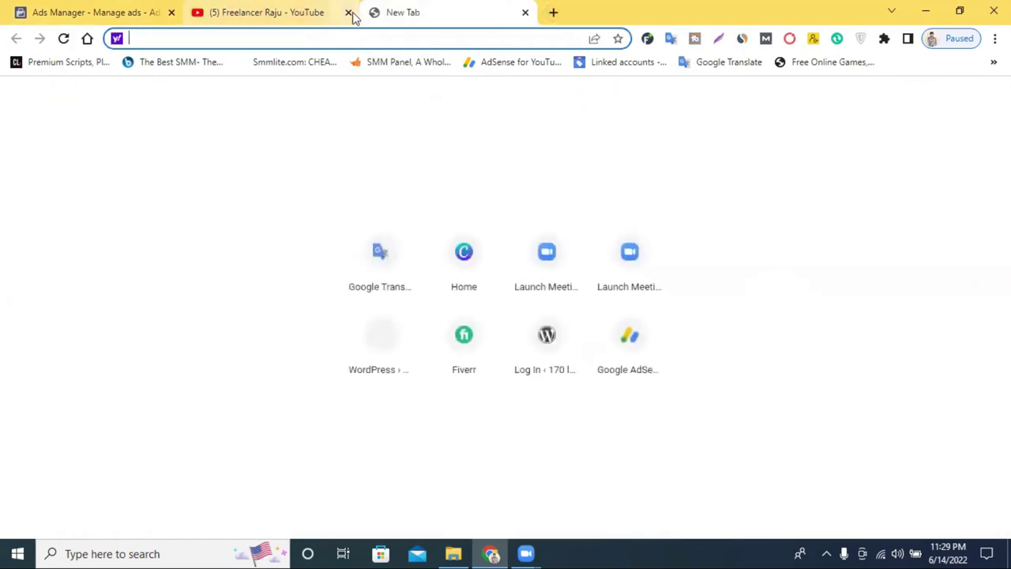
left_click(349, 12)
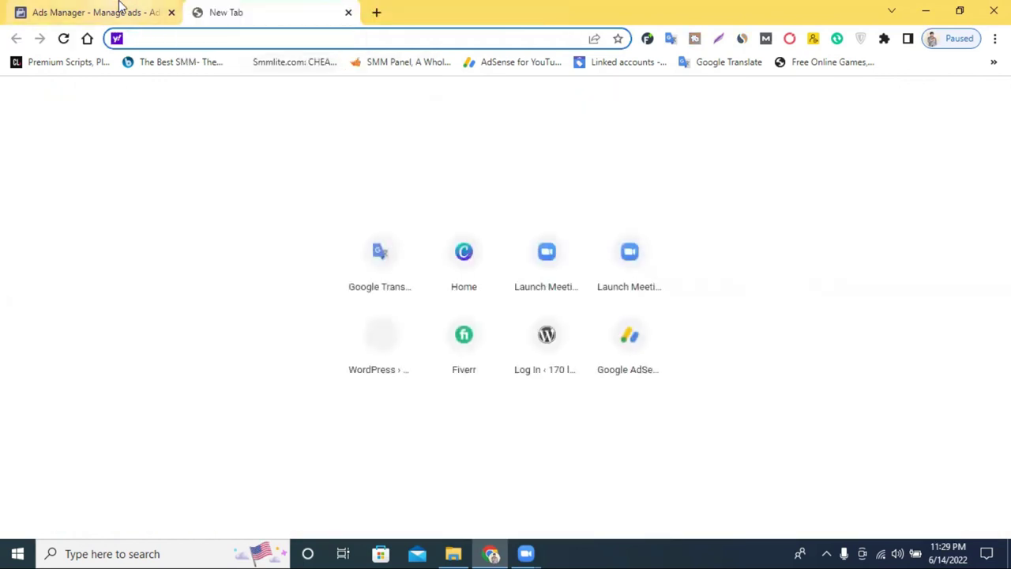
left_click(119, 10)
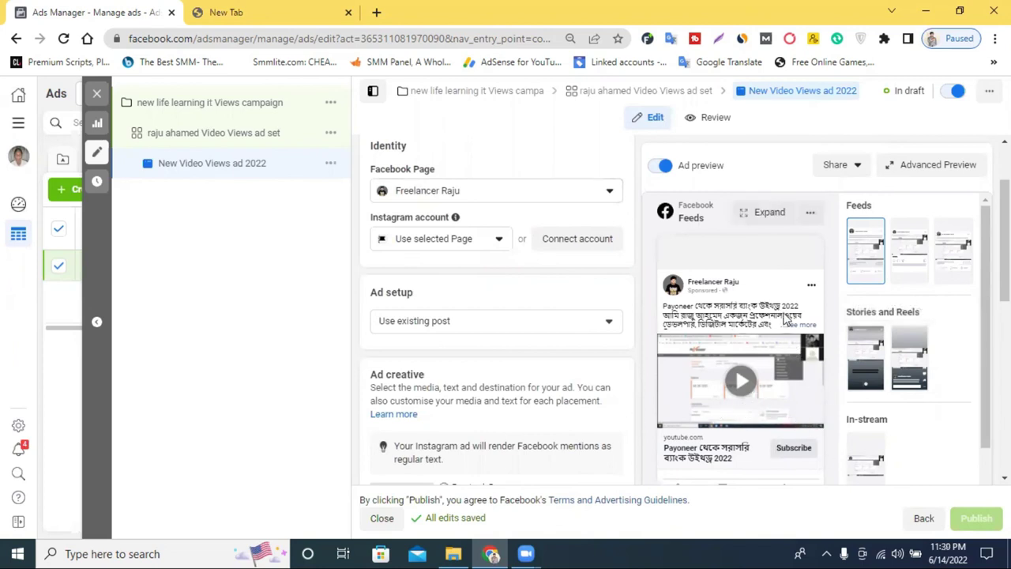
Expand the ad preview's full text and scroll through the ad summary
scroll(786, 320, "down", 1)
scroll(765, 411, "down", 1)
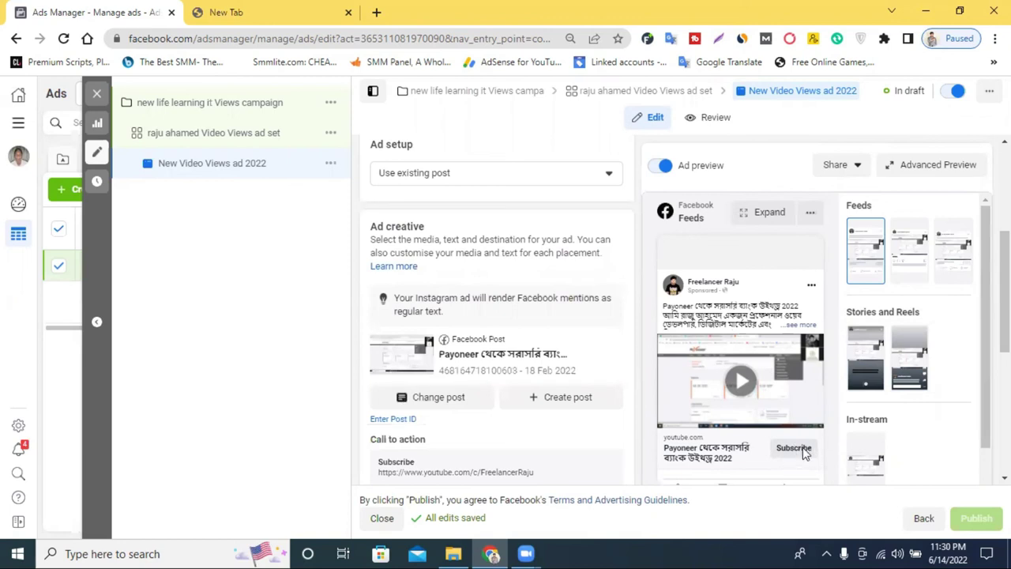
left_click(799, 326)
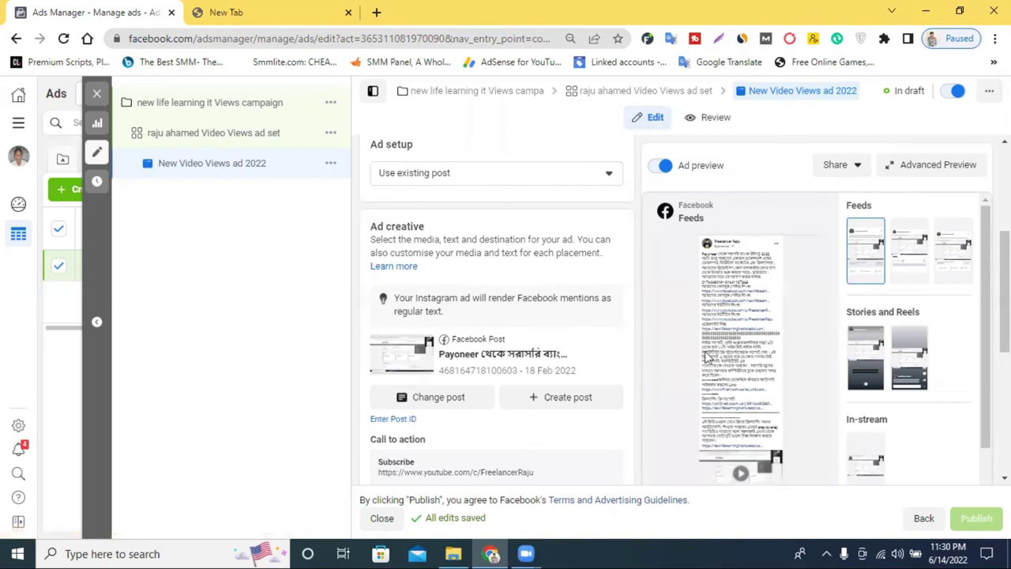
scroll(740, 370, "down", 1)
scroll(741, 370, "down", 3)
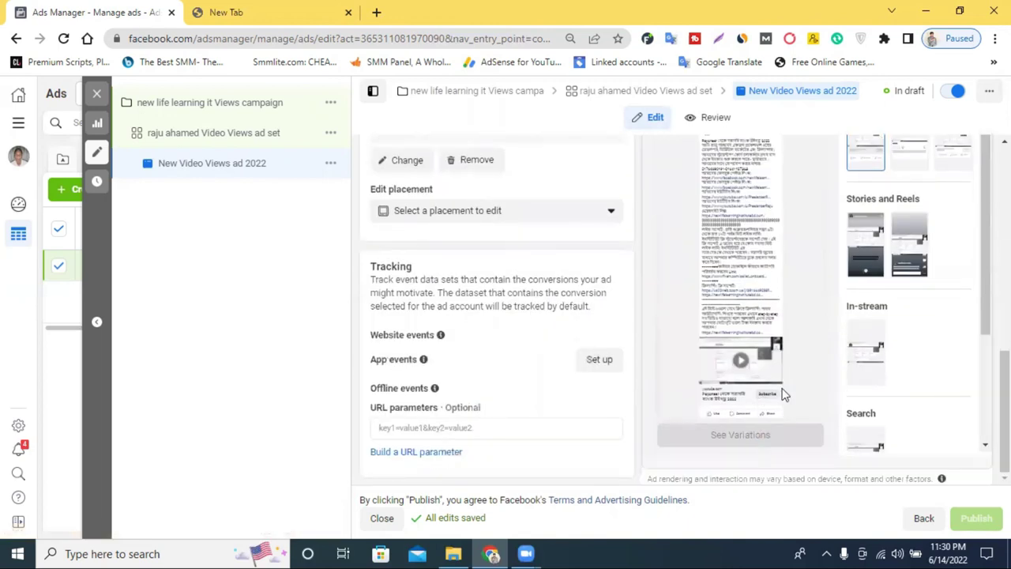
scroll(770, 371, "up", 5)
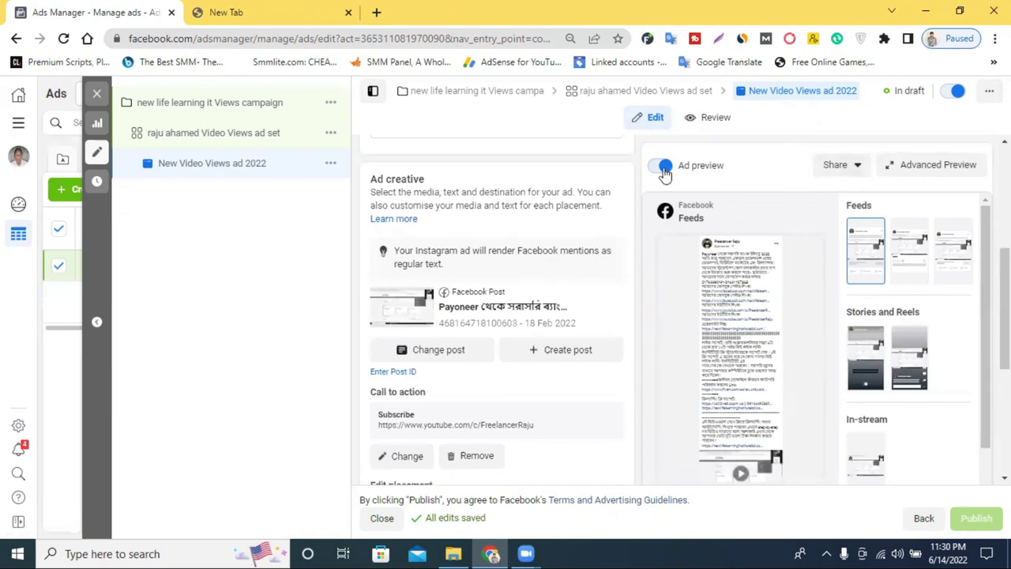
left_click(712, 119)
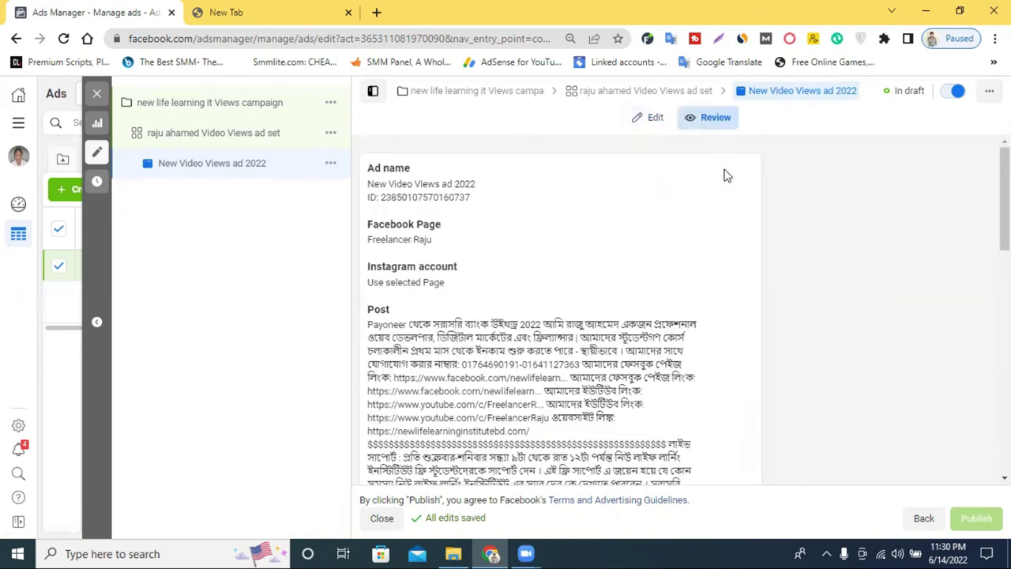
scroll(545, 348, "down", 10)
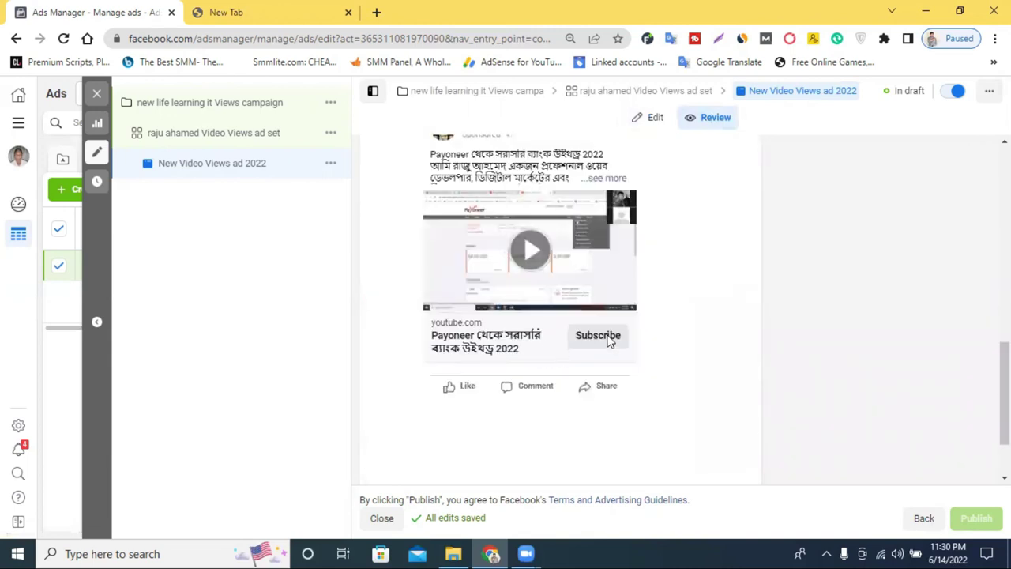
scroll(609, 339, "up", 3)
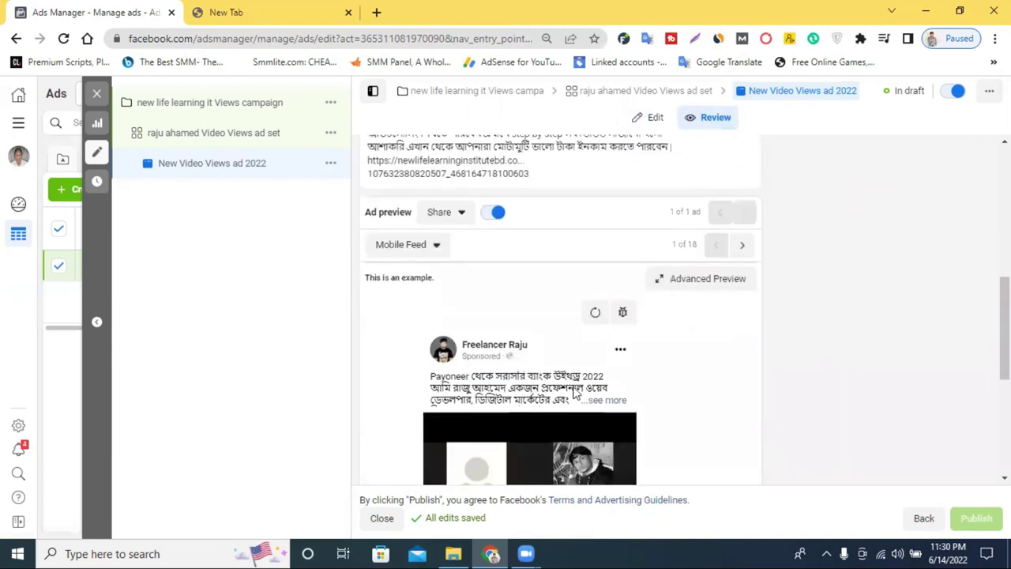
scroll(614, 403, "down", 2)
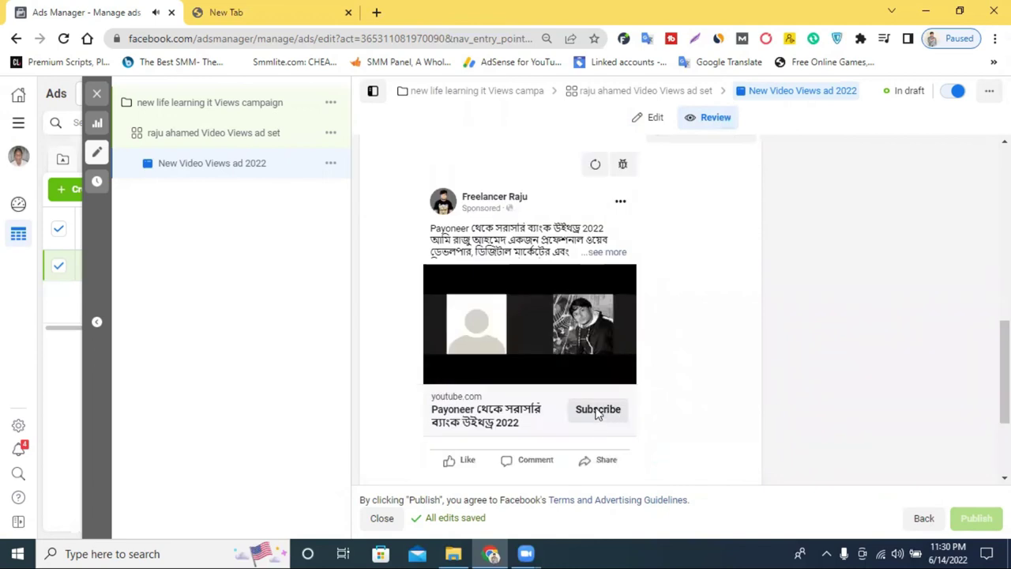
scroll(600, 395, "up", 2)
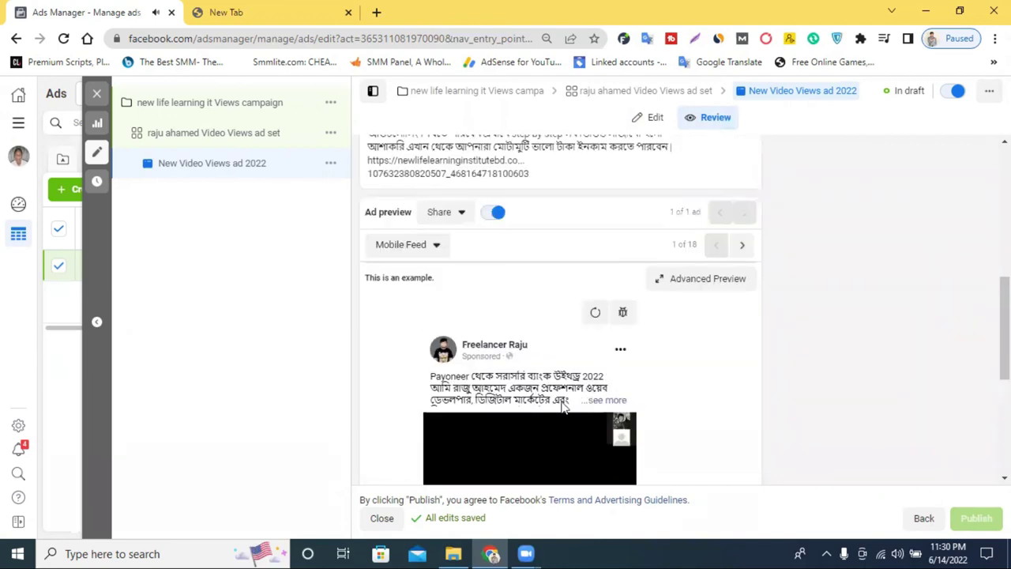
scroll(522, 410, "down", 1)
scroll(523, 402, "up", 2)
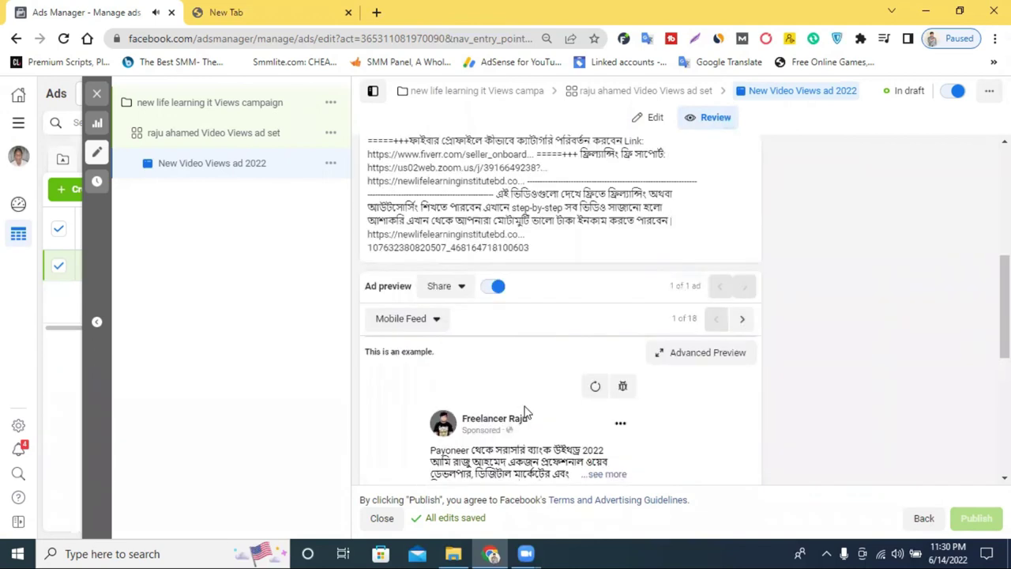